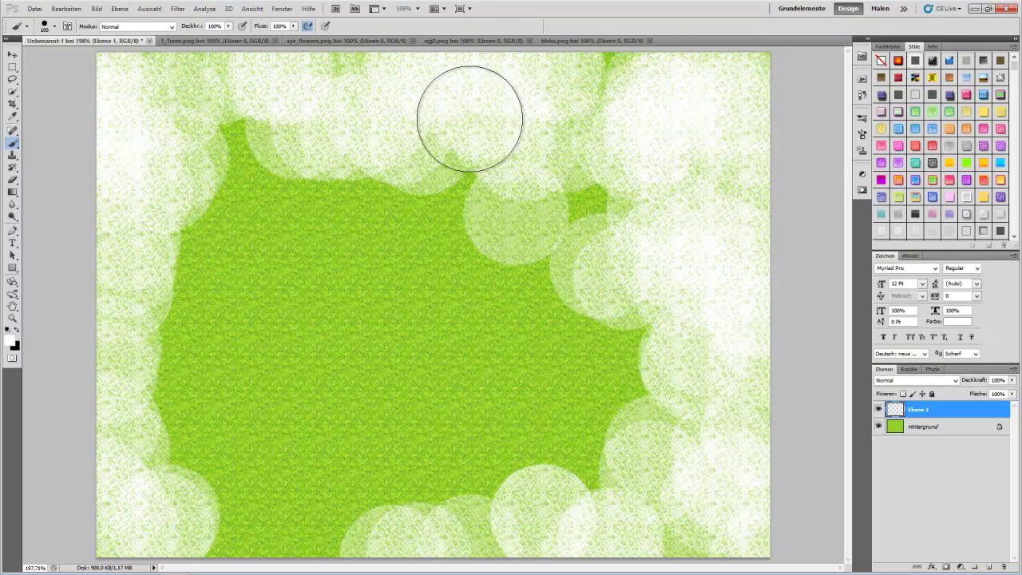
Add a color overlay to layer Ebene 1, using the grass green sampled from the canvas.
right_click(933, 413)
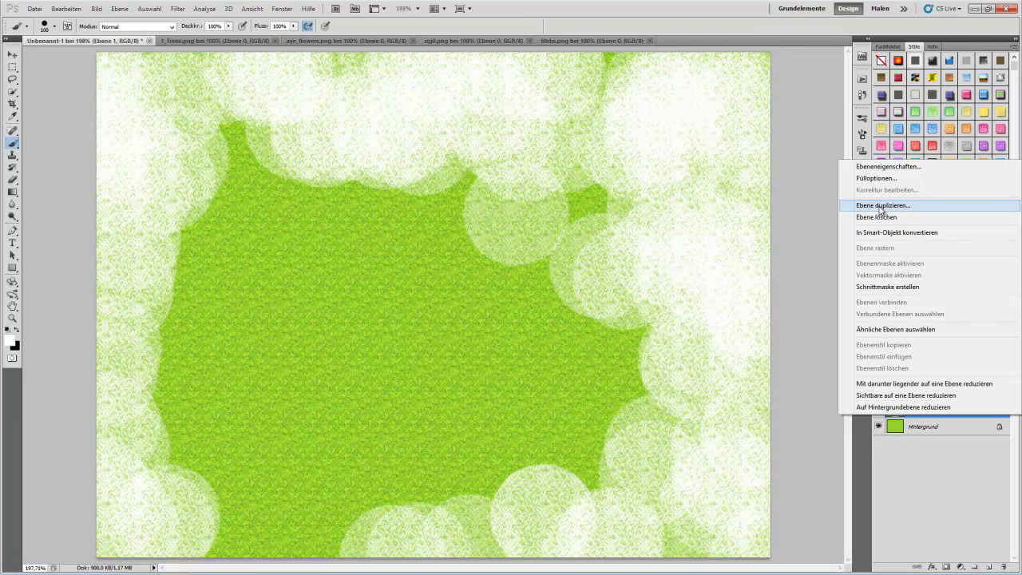
click(876, 178)
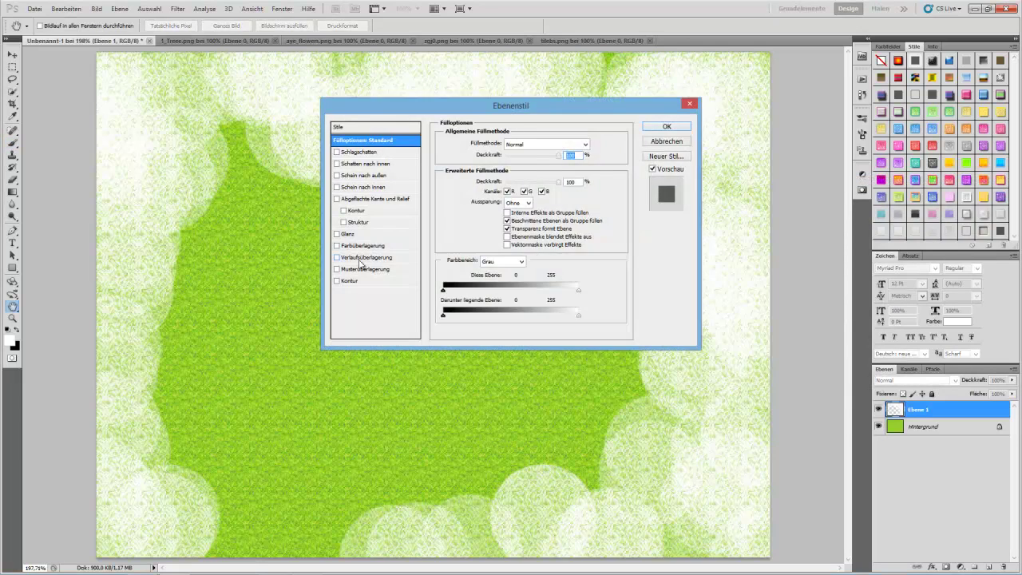
click(361, 257)
click(336, 257)
click(363, 245)
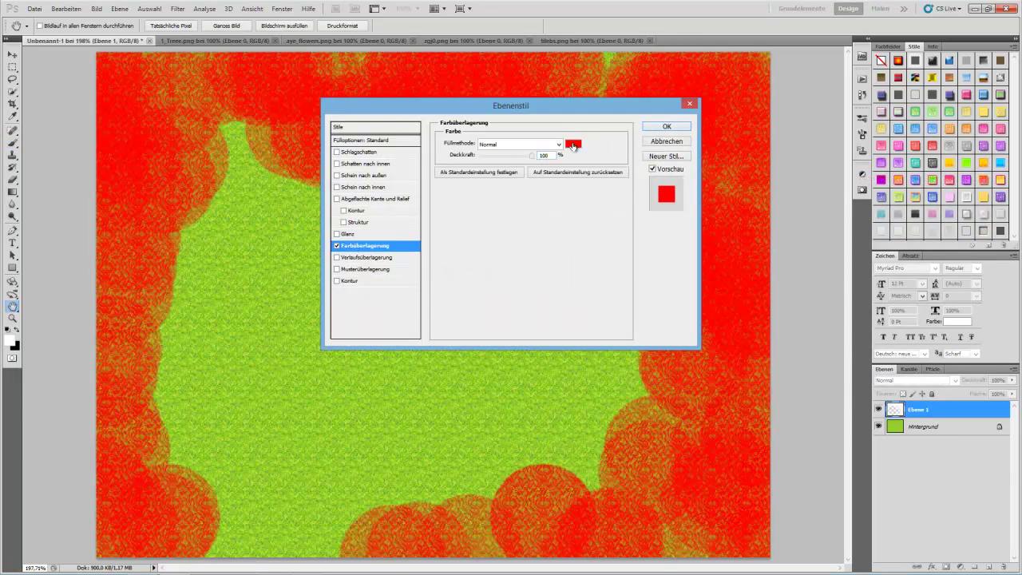
click(572, 143)
click(215, 298)
click(617, 142)
Enable a pattern overlay on the layer and change the color overlay's blend mode so the pattern shows through.
click(356, 270)
click(363, 246)
click(519, 144)
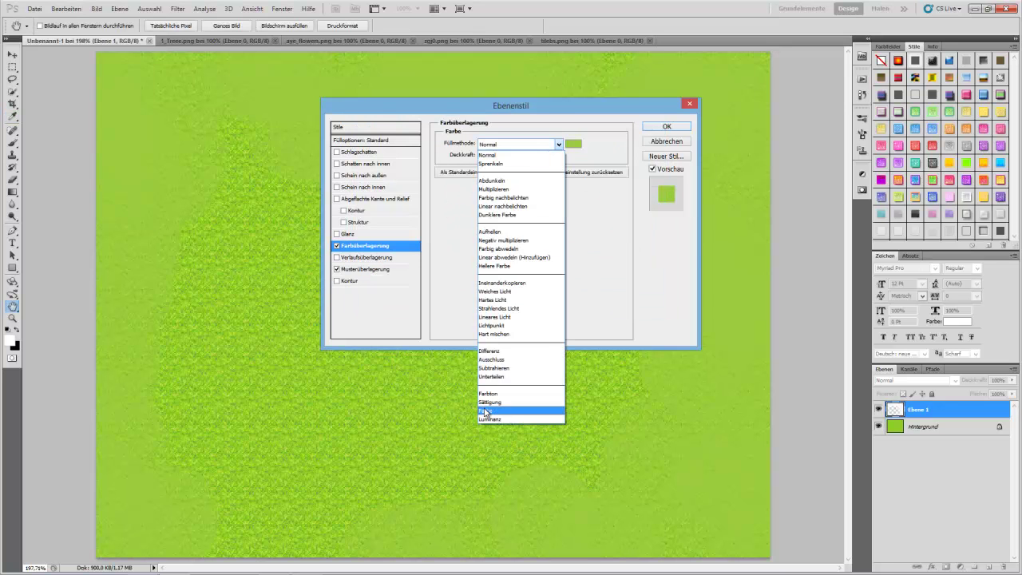
click(519, 391)
Try several patterns for the pattern overlay, choose the dark green leafy grass pattern, and apply the layer style.
click(367, 270)
click(513, 180)
click(398, 232)
click(364, 233)
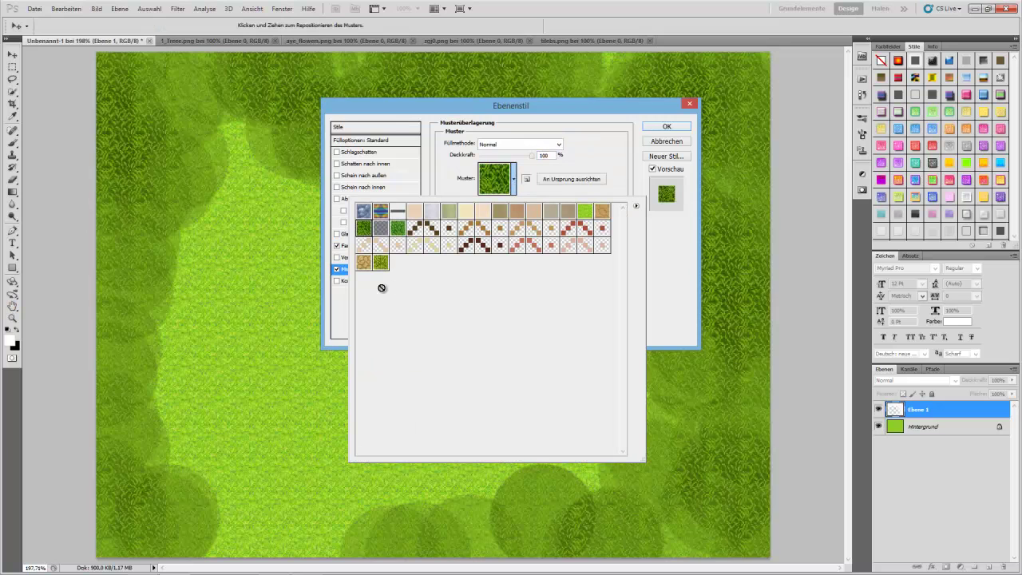
click(381, 264)
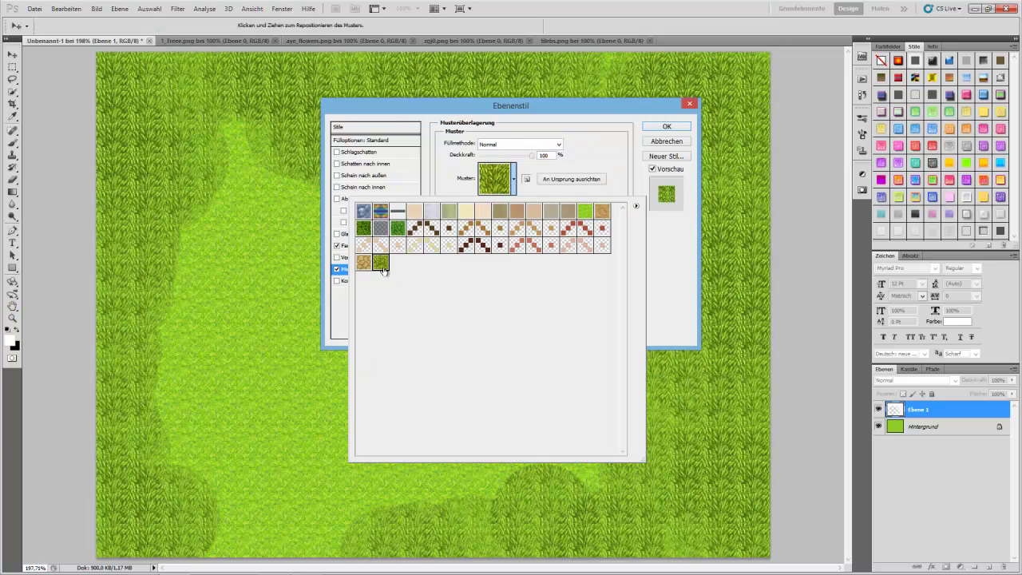
click(601, 210)
click(380, 263)
click(399, 232)
click(362, 231)
click(663, 133)
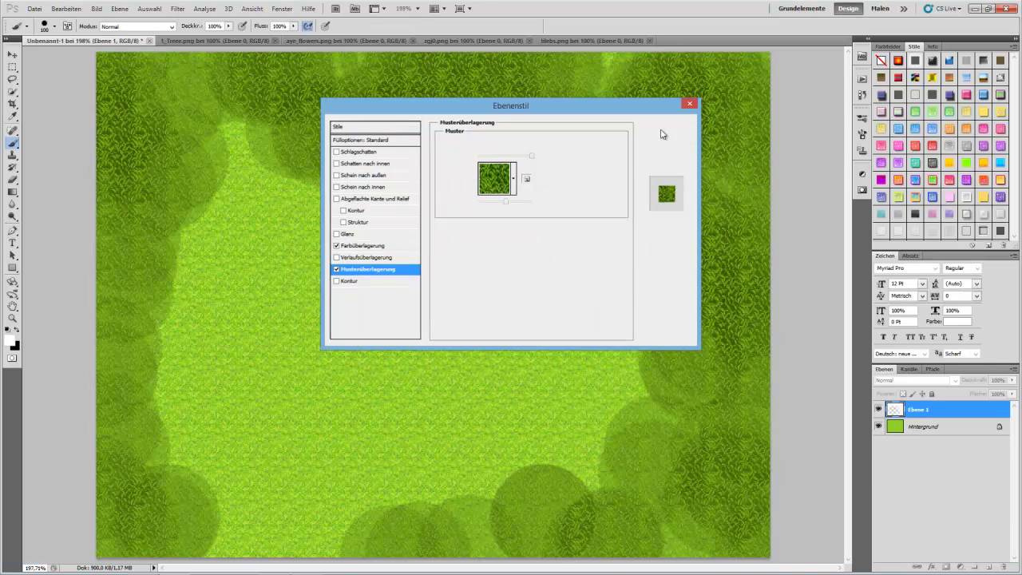
click(663, 130)
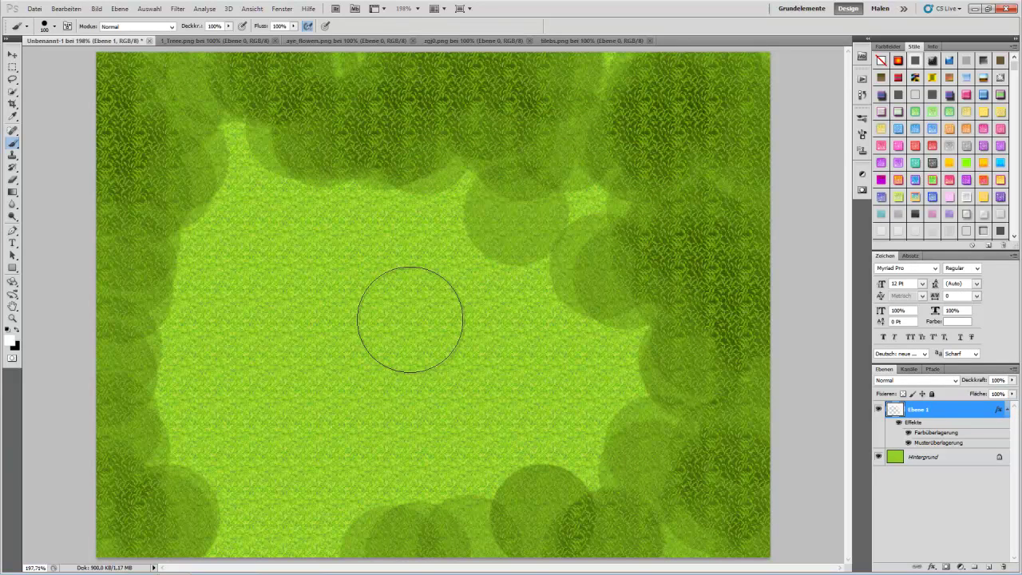
Copy the layer style of Ebene 1 and delete that layer.
right_click(932, 415)
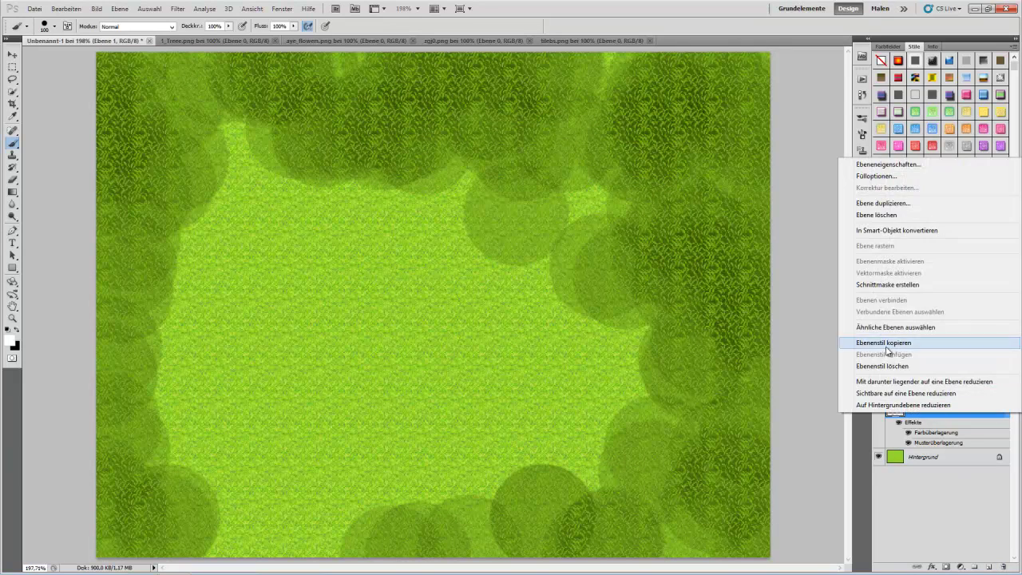
click(898, 347)
click(1002, 566)
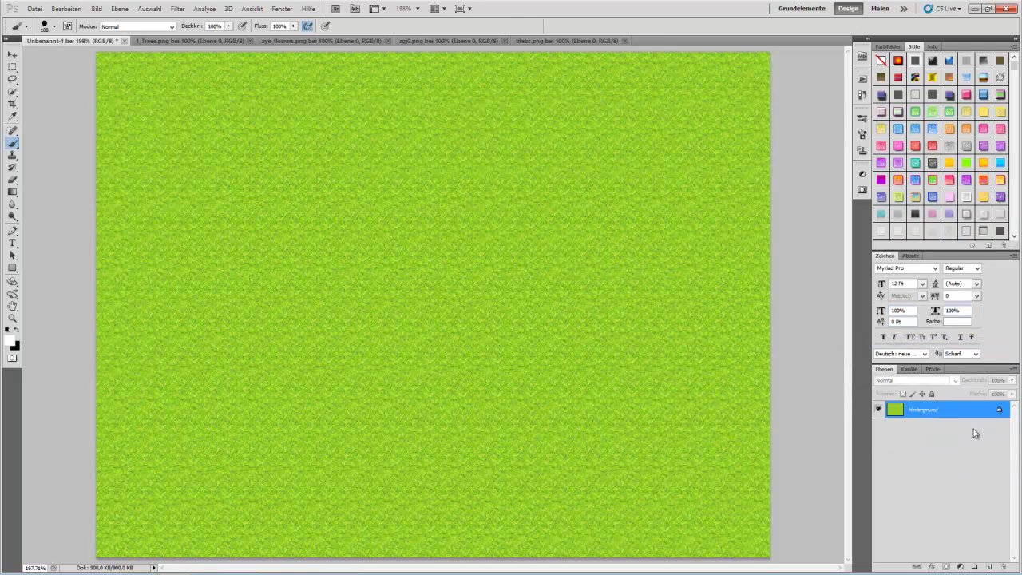
Create a new layer above the background and paste the copied layer style onto it.
click(988, 566)
right_click(932, 406)
click(894, 349)
Turn off Transfer and turn on Formeigenschaften in the brush settings, keeping Struktur enabled.
click(861, 120)
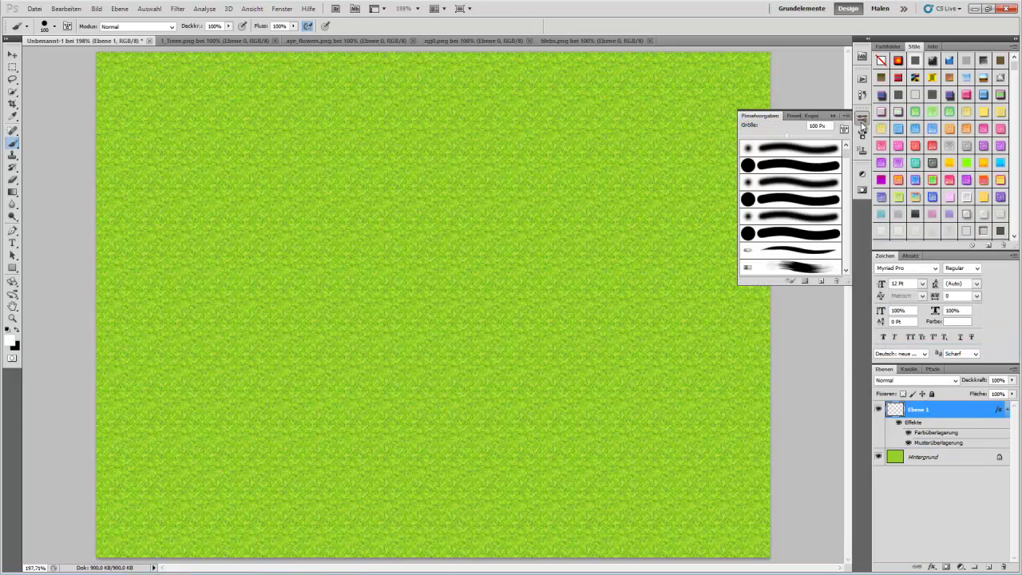
click(861, 132)
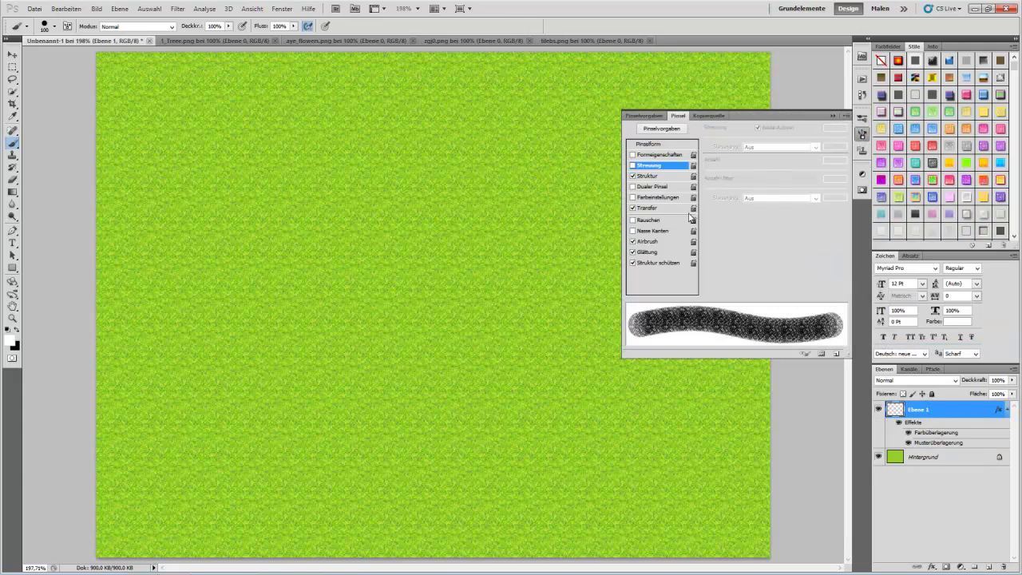
click(648, 176)
click(632, 187)
click(632, 187)
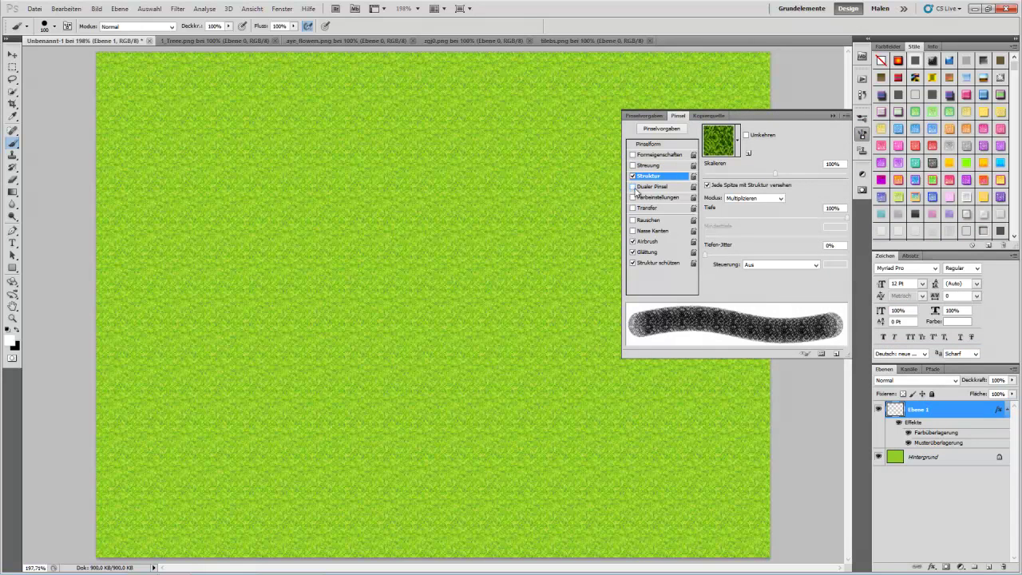
click(645, 167)
click(632, 165)
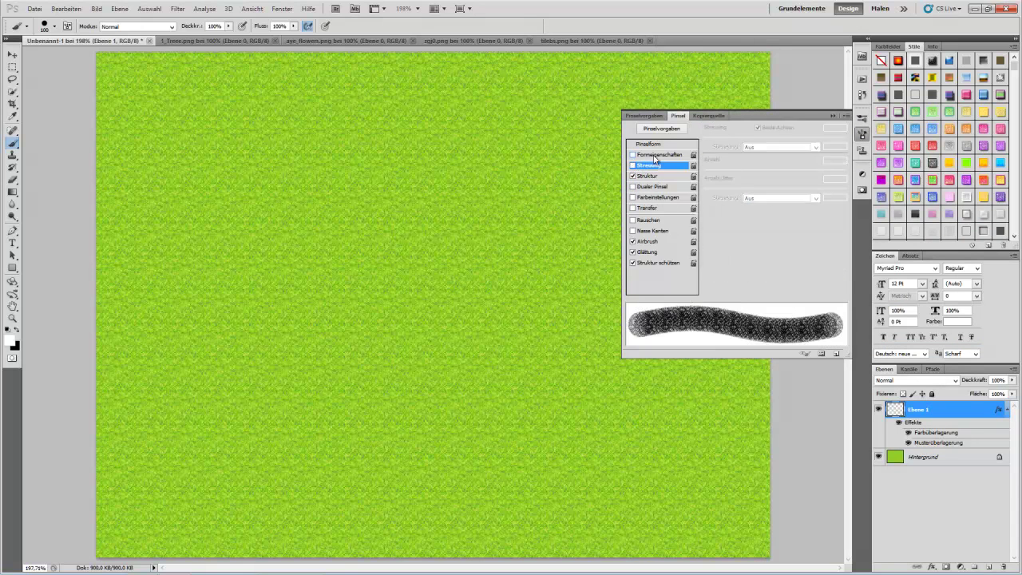
click(656, 154)
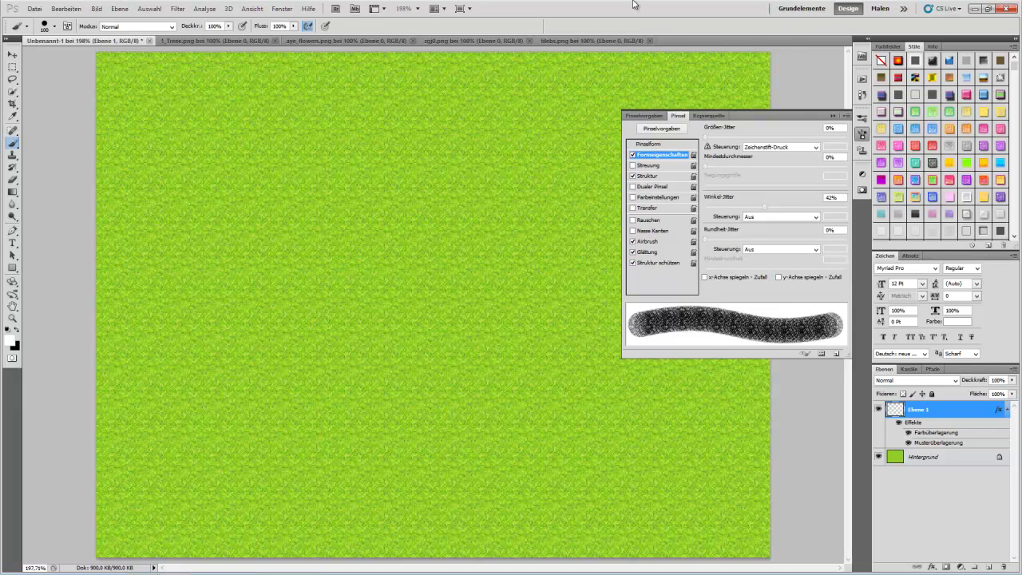
click(862, 134)
Set the brush size to 71 px and paint dark grass over the canvas's upper-right corner.
click(56, 27)
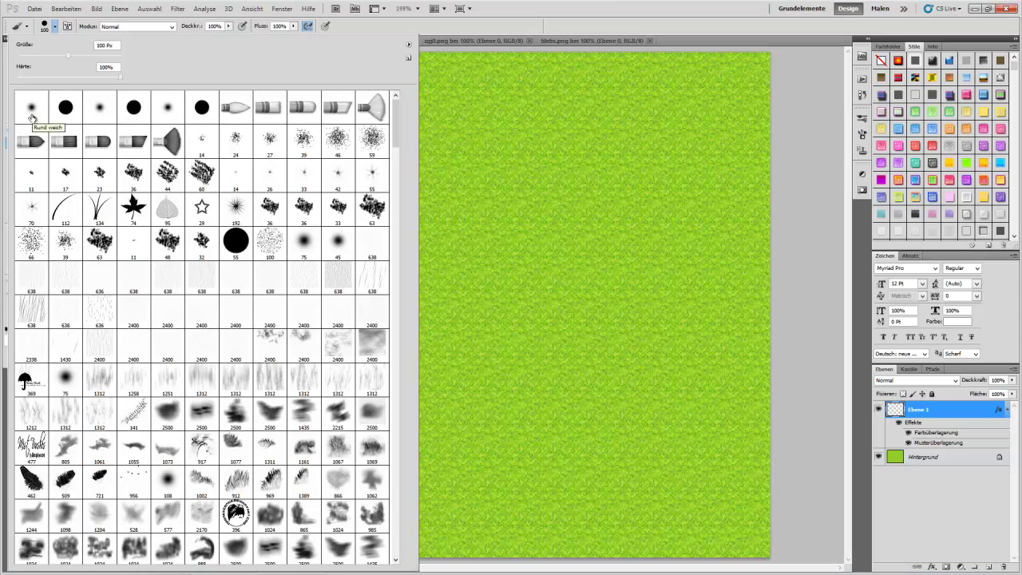
click(189, 21)
click(54, 28)
mouse_move(723, 55)
mouse_down()
mouse_move(764, 178)
mouse_move(518, 96)
mouse_move(798, 271)
mouse_up()
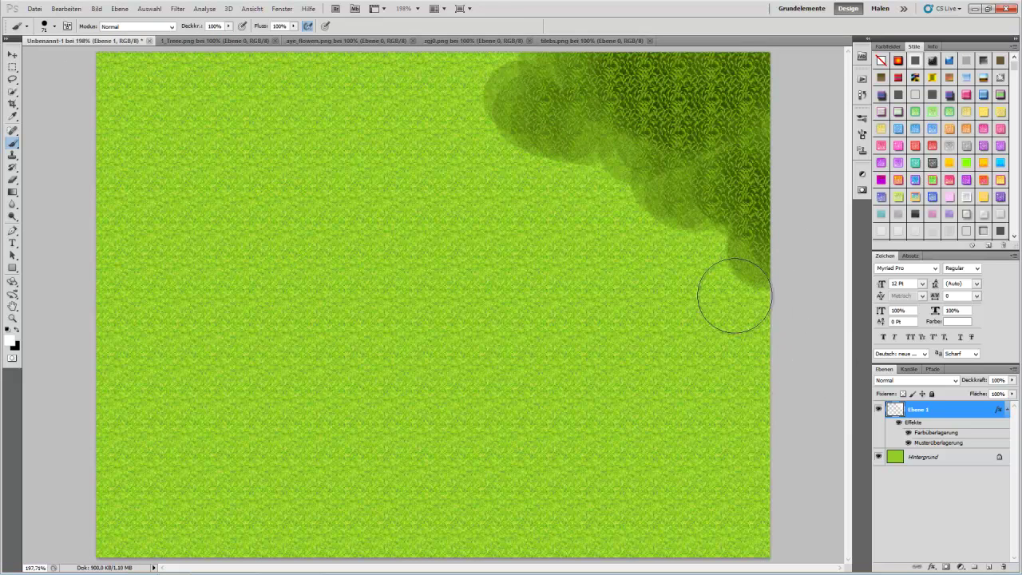
Replace the painted layer with a new empty layer and paste the copied layer style onto it.
click(991, 567)
click(975, 566)
right_click(882, 410)
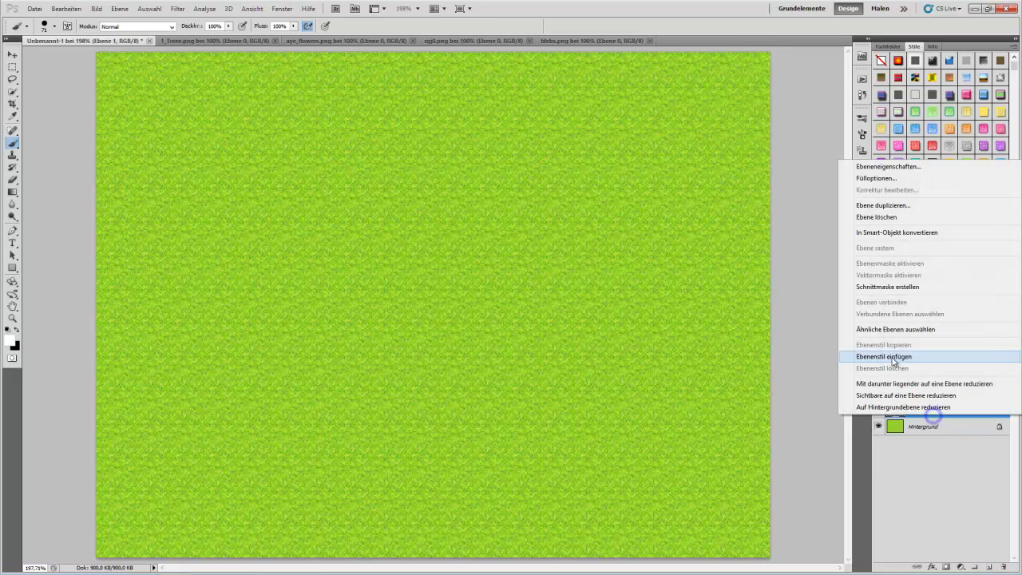
click(886, 353)
Turn off Struktur schützen, enable Transfer for the brush, and set its opacity jitter control to Zeichenstift-Druck.
click(862, 136)
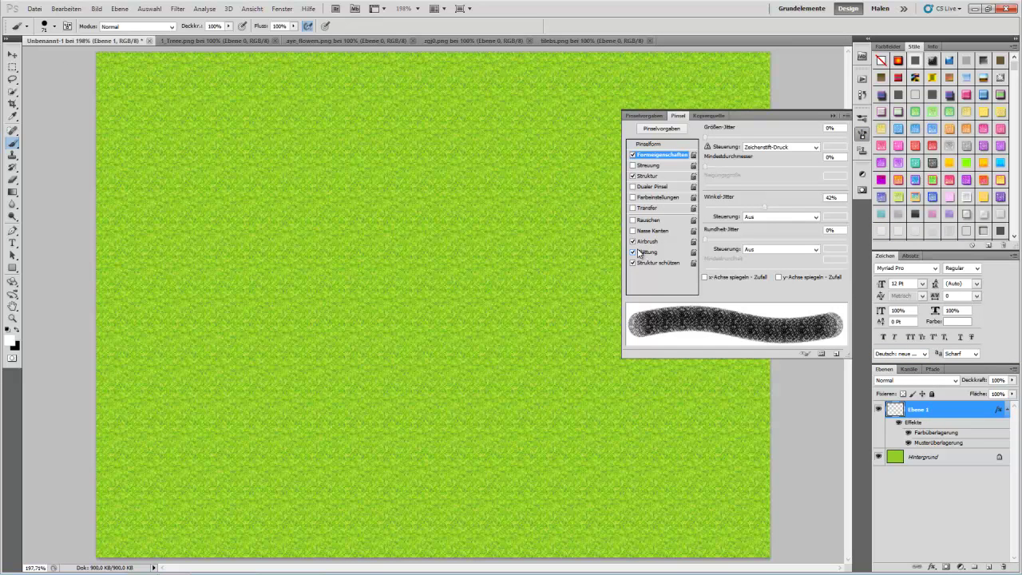
click(648, 208)
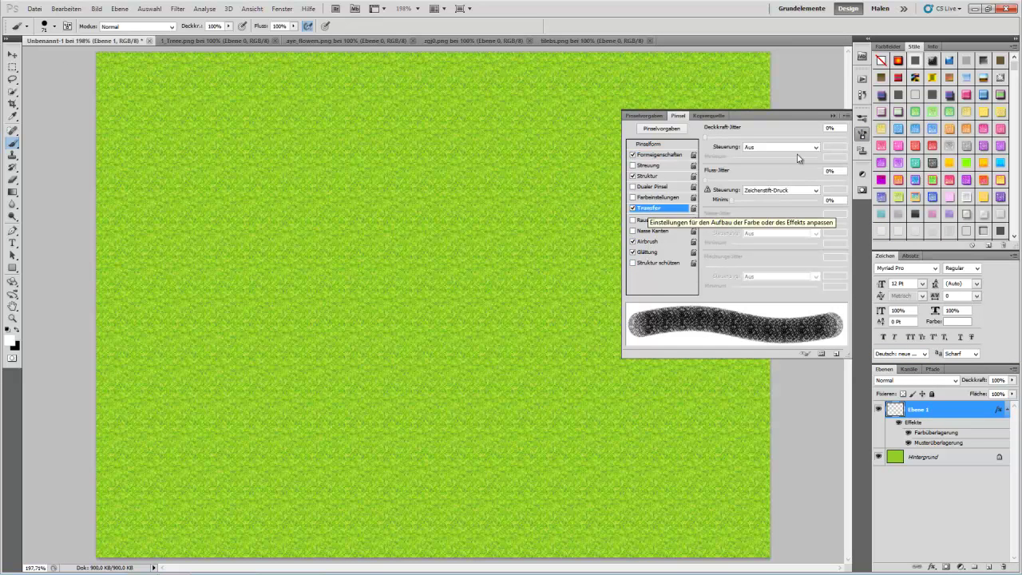
click(766, 146)
click(762, 166)
click(766, 148)
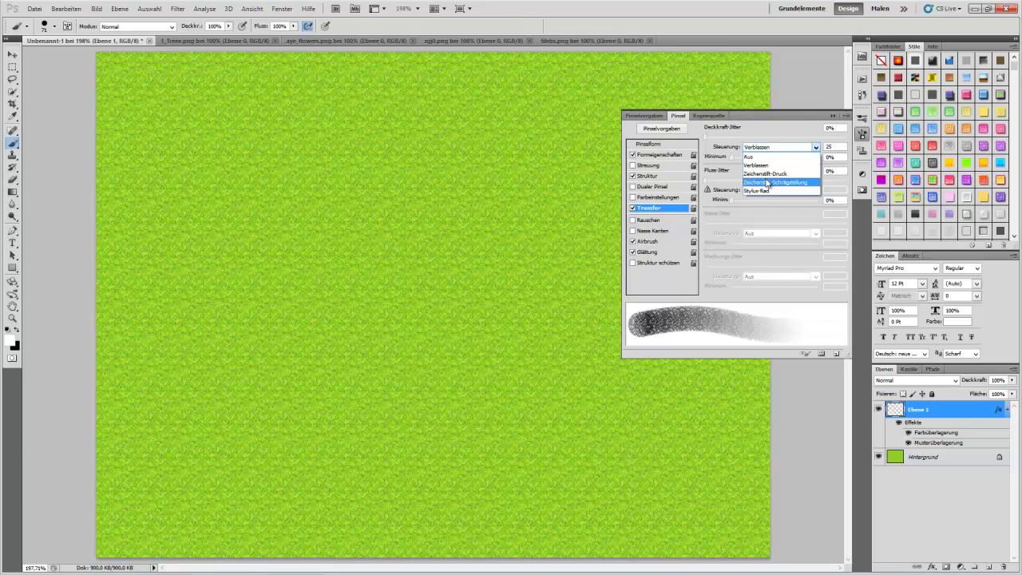
click(766, 174)
click(768, 147)
click(764, 183)
click(776, 147)
click(765, 173)
Set the brush texture's mode to Höhe and turn off Formeigenschaften.
click(648, 175)
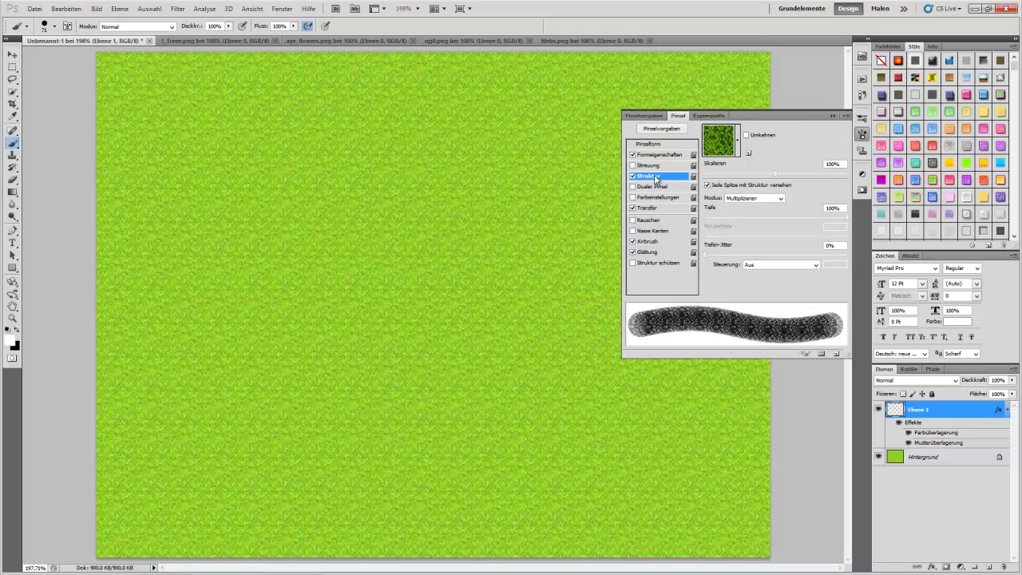
click(770, 199)
click(742, 288)
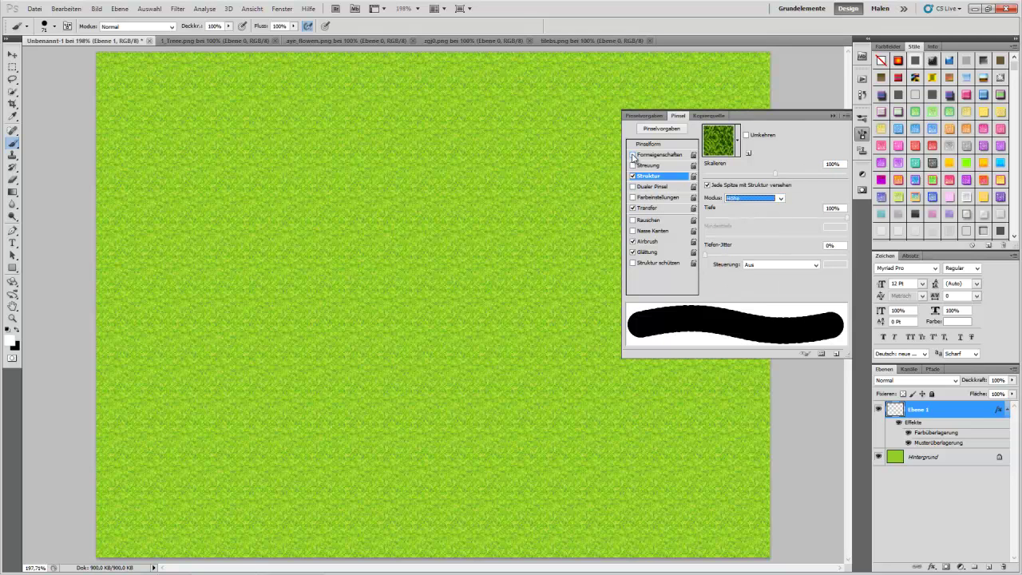
Set the Transfer opacity jitter control of the brush to Aus.
click(648, 207)
click(760, 148)
click(754, 164)
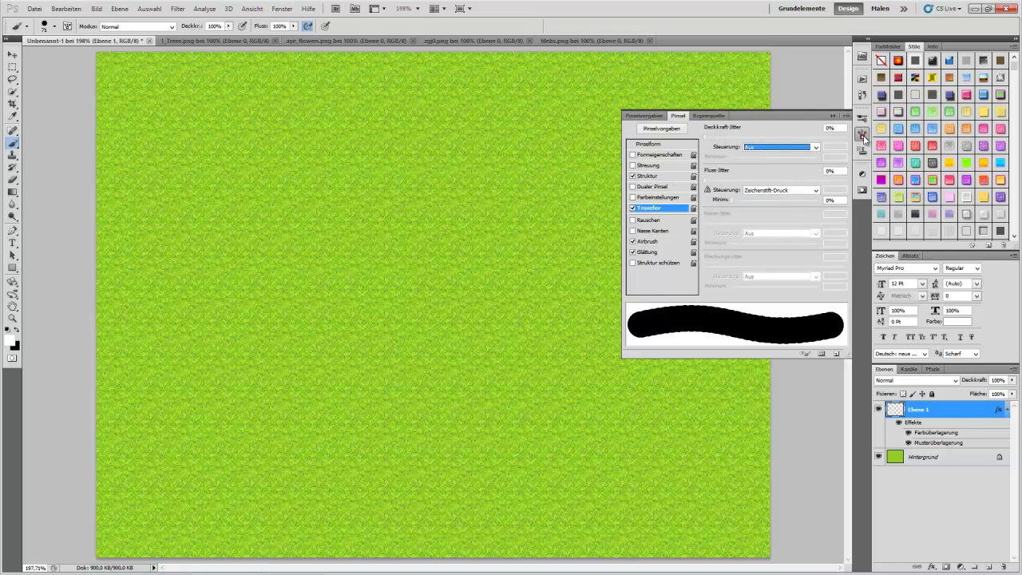
Keep the texture applied to each brush tip and paint a dark grass area down the canvas's left side.
click(667, 177)
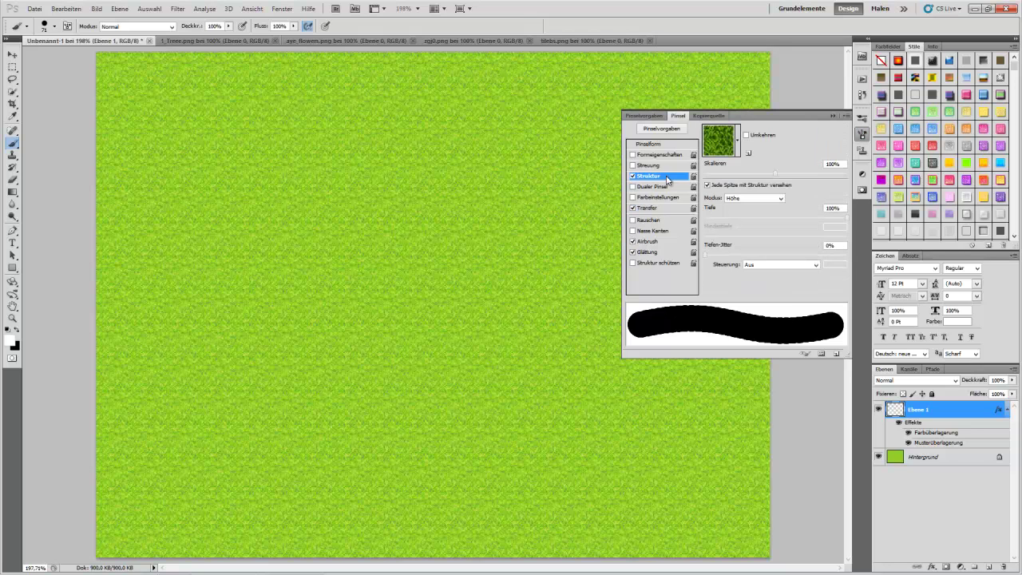
click(758, 188)
click(758, 188)
mouse_move(120, 83)
mouse_down()
mouse_move(112, 206)
mouse_move(137, 314)
mouse_move(93, 263)
mouse_move(251, 343)
mouse_up()
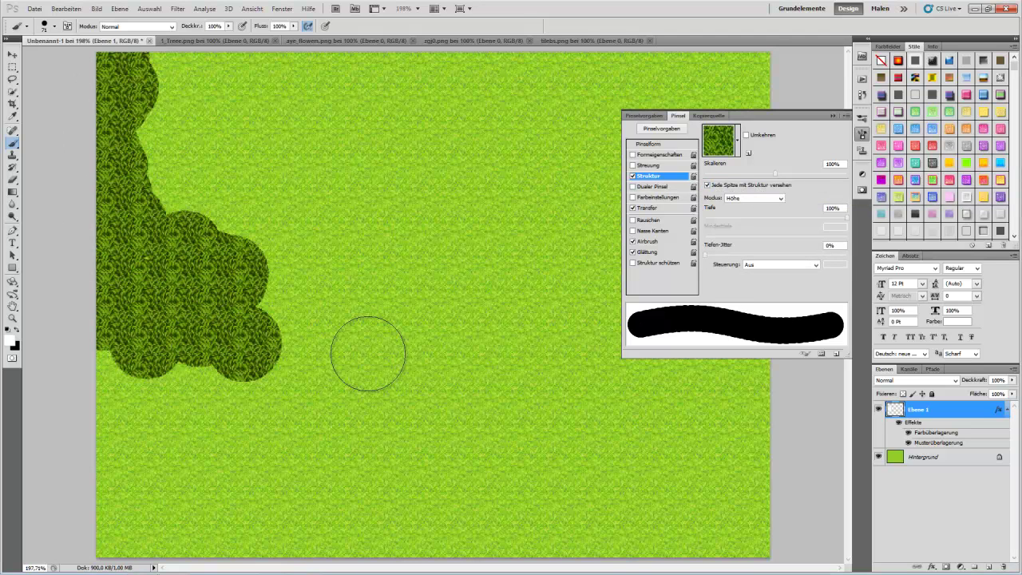
Undo the last brush dab and reapply the last used filter to blur the painted grass.
click(58, 14)
click(72, 36)
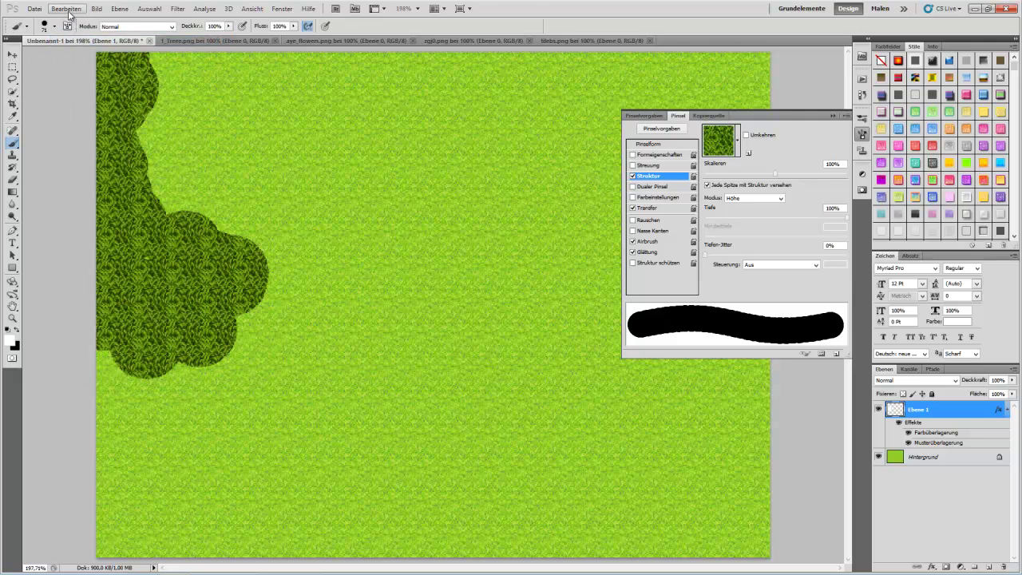
click(177, 9)
click(199, 23)
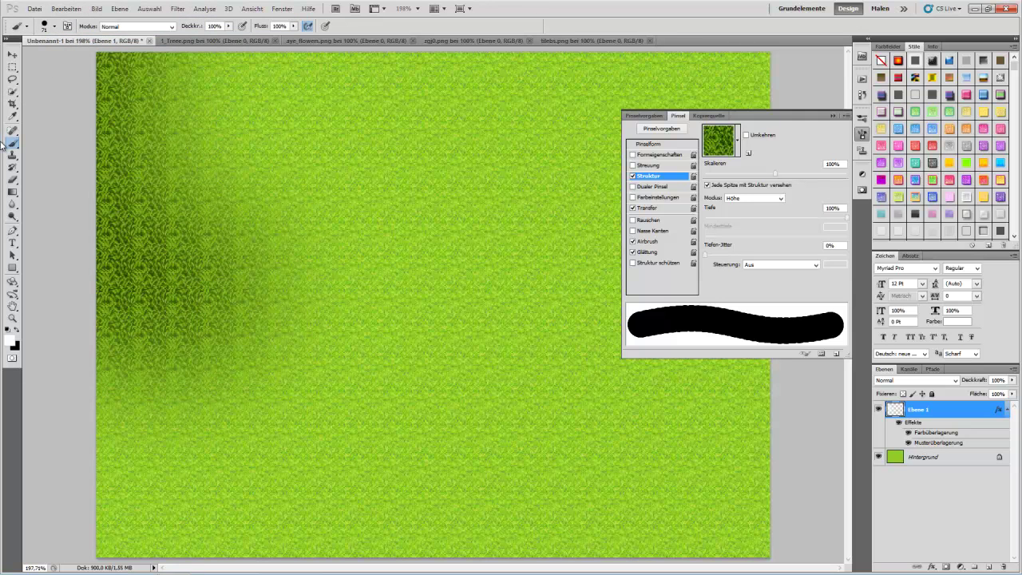
Delete the painted layer and set the brush texture's mode to Multiplizieren.
click(1004, 565)
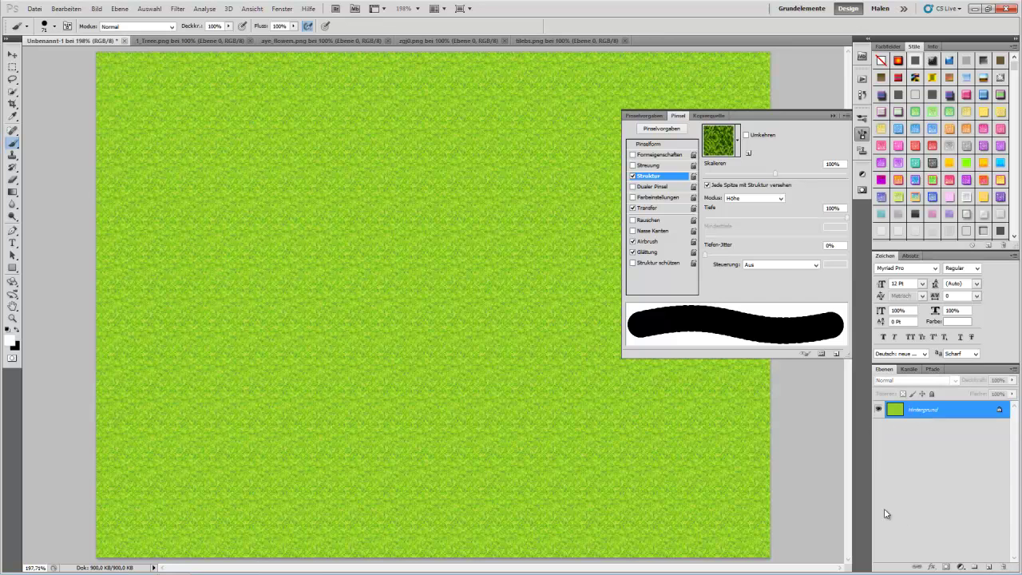
click(754, 197)
click(748, 206)
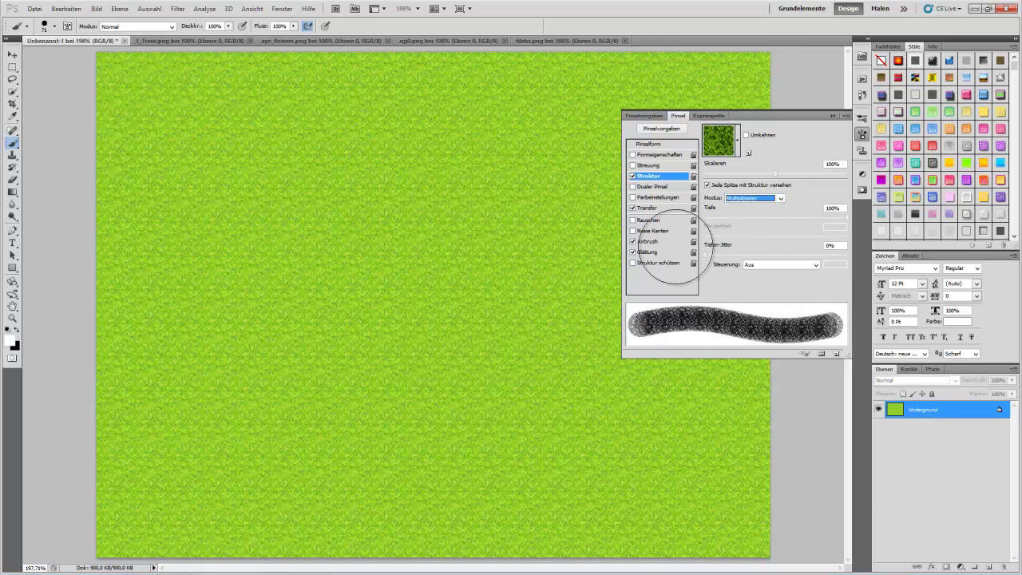
Try one white dab of the textured brush near the canvas center and undo it.
click(402, 302)
click(66, 9)
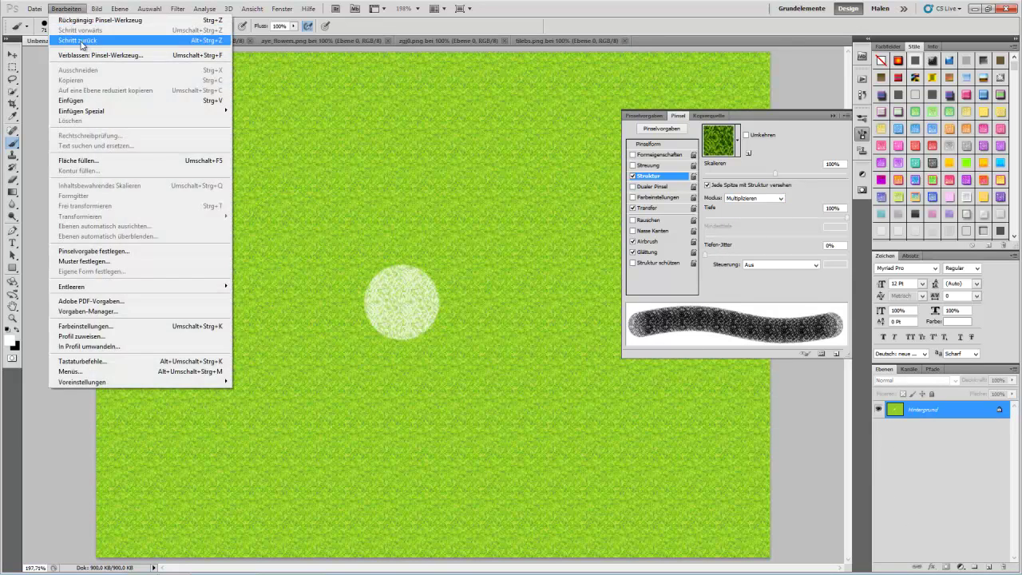
click(80, 40)
Choose the rough-edged 23 px brush tip from the brush presets.
click(53, 26)
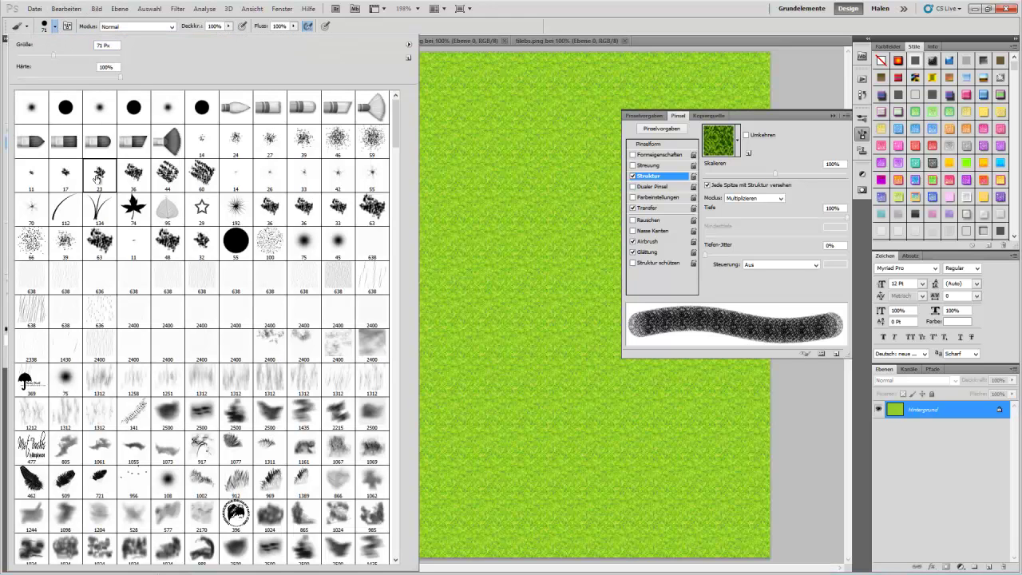
click(97, 178)
click(479, 244)
Try a short stroke with the 23 px brush on the background and undo it.
drag(484, 296, 442, 304)
click(62, 8)
click(72, 40)
click(64, 8)
click(80, 40)
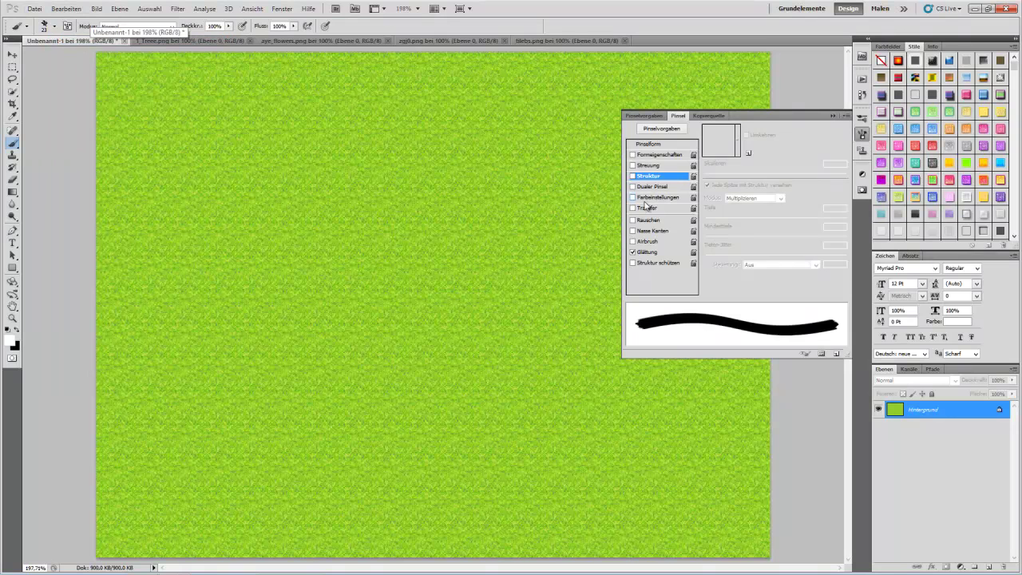
Enable Transfer and Struktur for the brush and paint several freehand white strokes across the middle of the background.
click(648, 209)
click(643, 177)
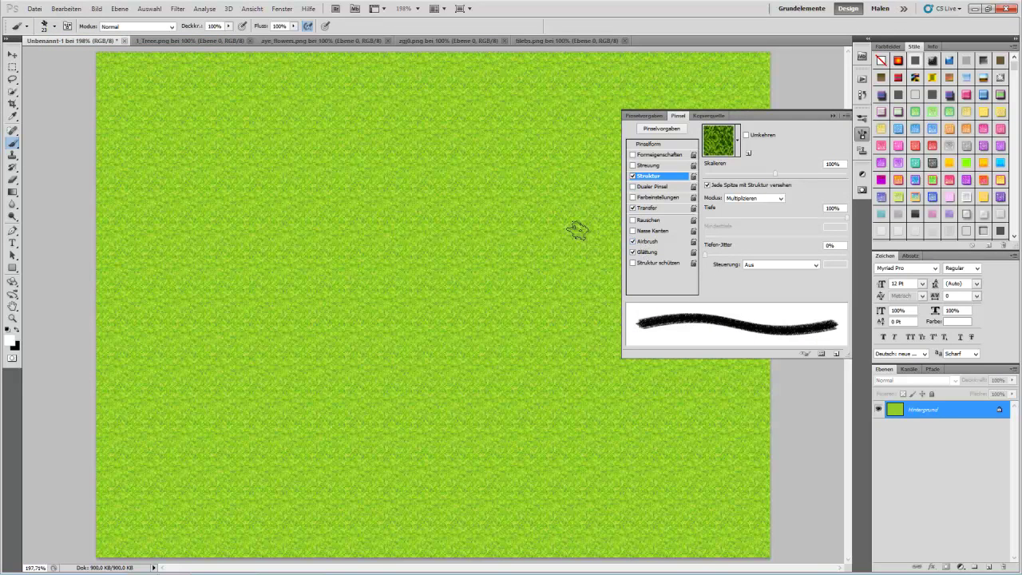
click(427, 216)
drag(450, 256, 397, 302)
drag(440, 340, 463, 344)
drag(452, 366, 490, 380)
drag(517, 389, 528, 360)
mouse_move(474, 276)
mouse_down()
mouse_move(492, 242)
mouse_move(385, 181)
mouse_up()
drag(459, 229, 318, 250)
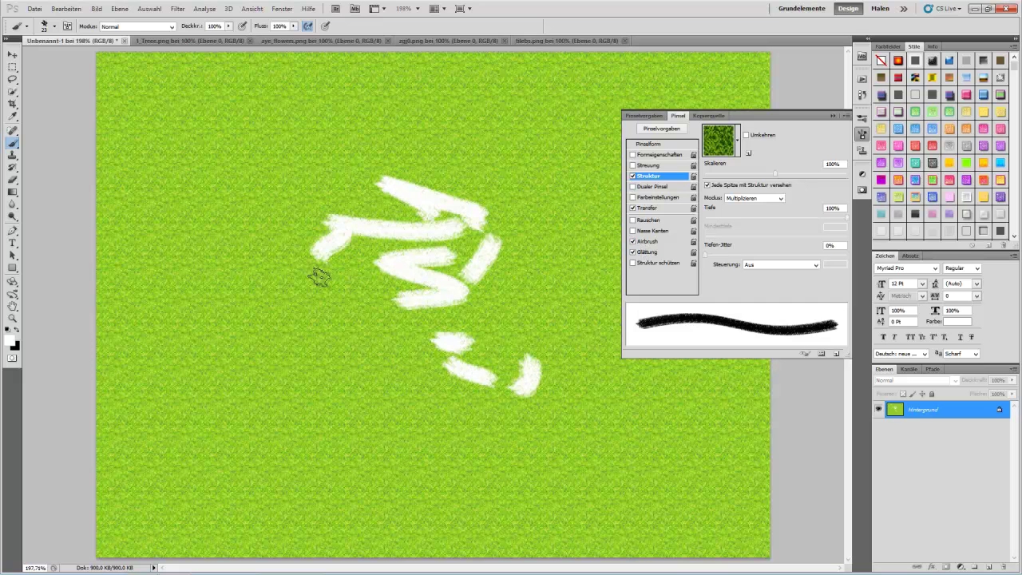
Cover the white test strokes by selecting the whole canvas and filling the background with the grass pattern at 100% opacity.
click(57, 10)
click(72, 40)
click(63, 8)
click(72, 29)
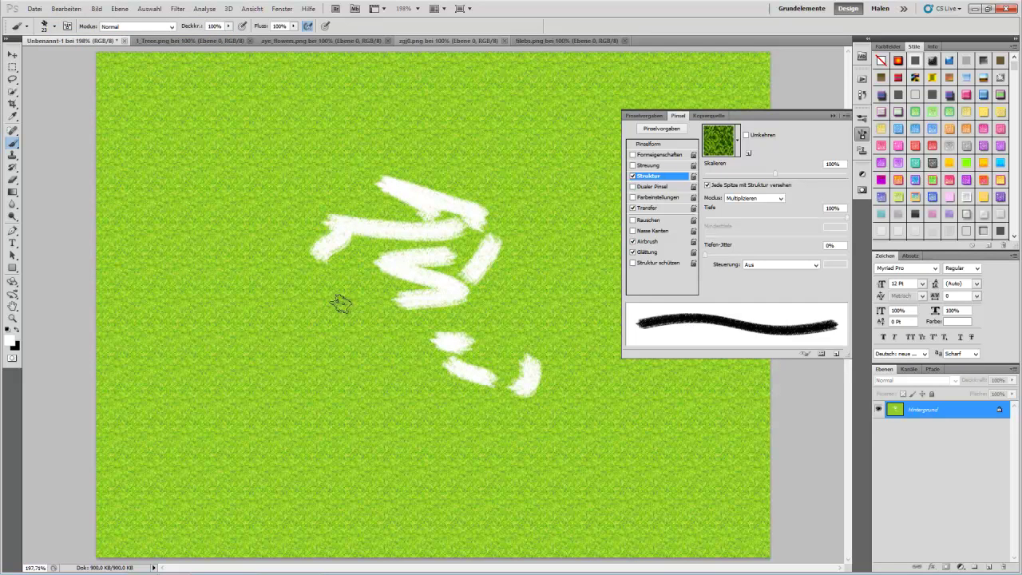
key(ctrl+a)
key(i)
right_click(328, 177)
click(395, 346)
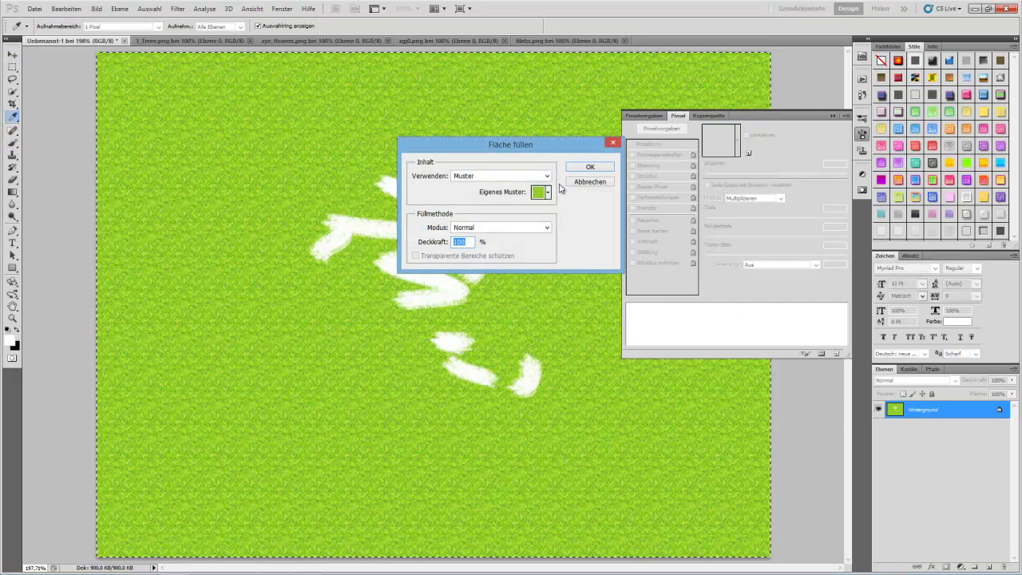
key(Return)
Add a new layer above the background and paste the copied layer style onto it.
key(m)
click(987, 568)
right_click(919, 412)
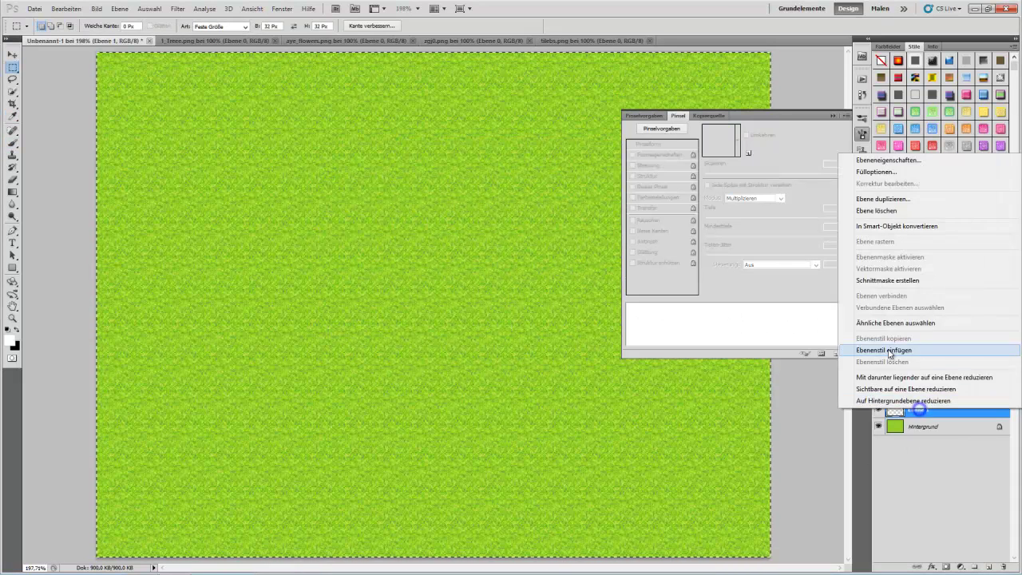
click(910, 352)
Try several freehand strokes with the 23 px brush across the upper-left area of the styled layer and undo them.
click(12, 143)
drag(306, 154, 209, 179)
drag(251, 173, 299, 214)
drag(256, 241, 273, 262)
drag(276, 293, 232, 282)
click(66, 8)
click(78, 40)
click(66, 8)
click(79, 40)
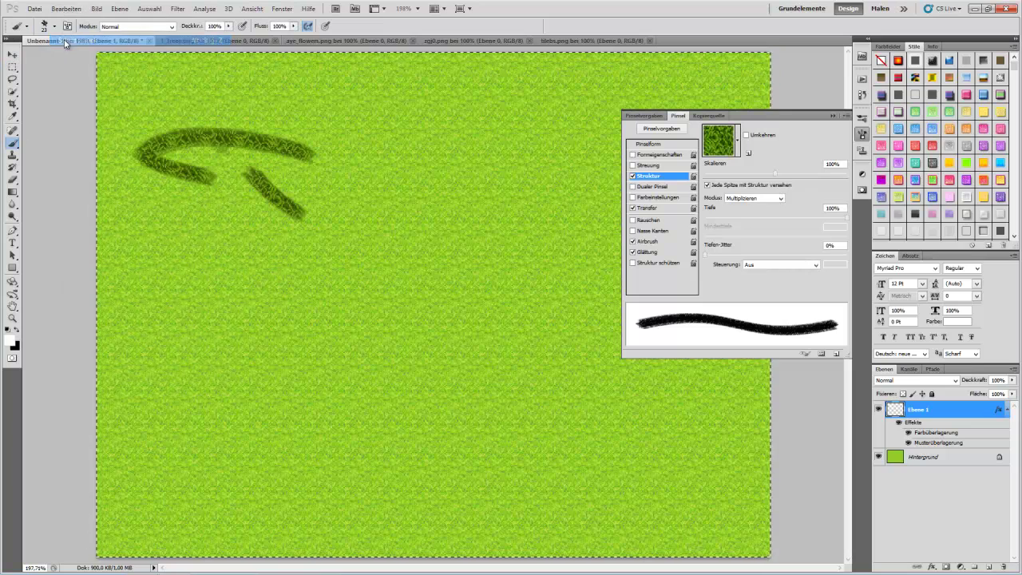
click(67, 9)
click(78, 40)
click(66, 9)
click(71, 39)
click(66, 9)
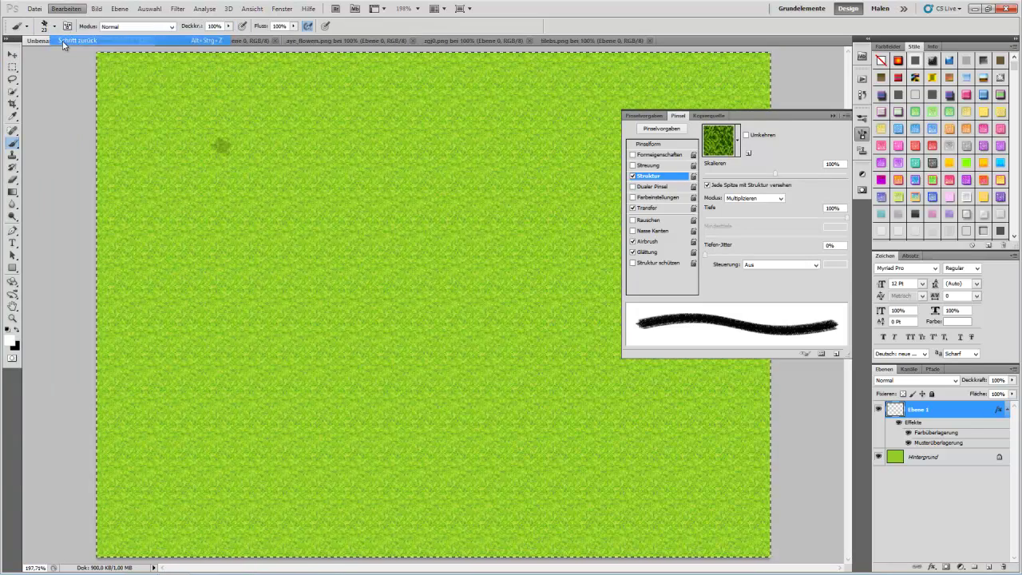
click(70, 40)
Choose the soft round brush tip and set its size to 50 px.
click(55, 26)
click(23, 113)
drag(44, 59, 51, 59)
Paint dark grass strokes down the left side and upper middle of the canvas with the soft 50 px brush.
mouse_move(142, 92)
mouse_down()
mouse_move(187, 183)
mouse_move(144, 252)
mouse_up()
drag(215, 302, 151, 319)
click(150, 380)
mouse_move(227, 447)
mouse_down()
mouse_move(263, 423)
mouse_move(220, 303)
mouse_up()
drag(281, 140, 383, 259)
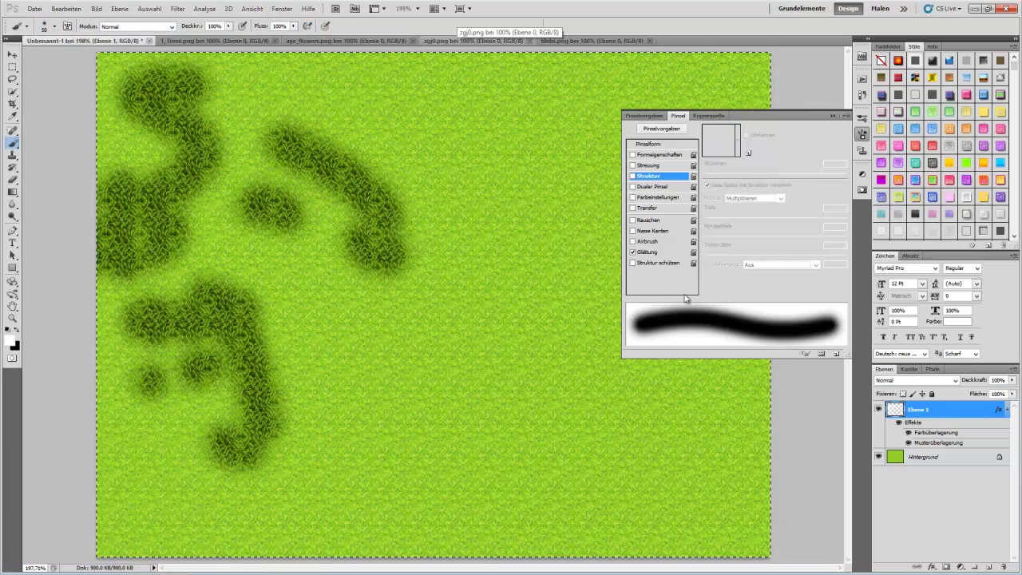
Replace the painted layer with a new empty one and paste the copied layer style onto it.
click(1003, 566)
click(988, 566)
right_click(930, 407)
click(894, 346)
Enable Struktur, Transfer and Airbrush for the soft 50 px brush.
click(648, 178)
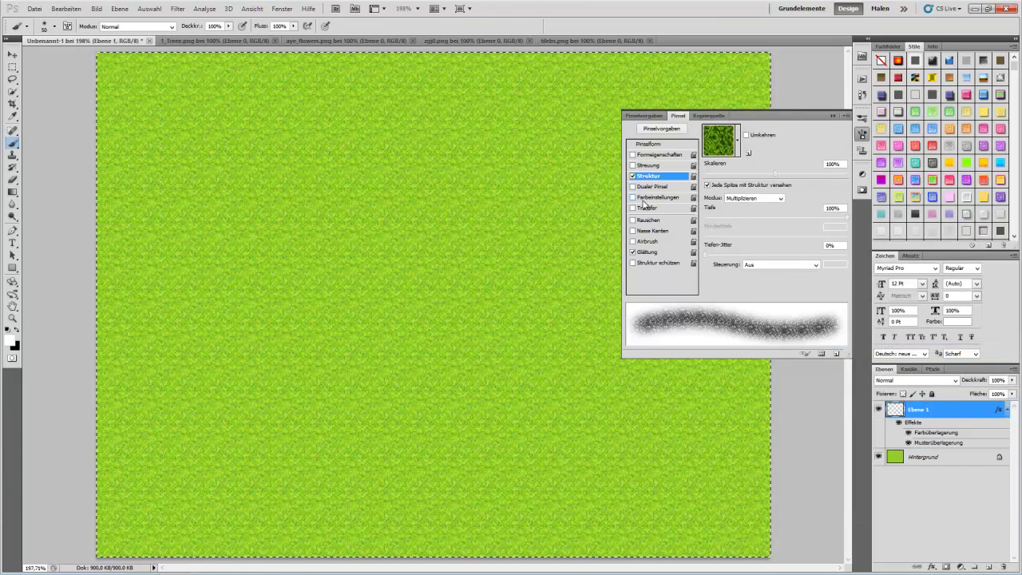
click(645, 209)
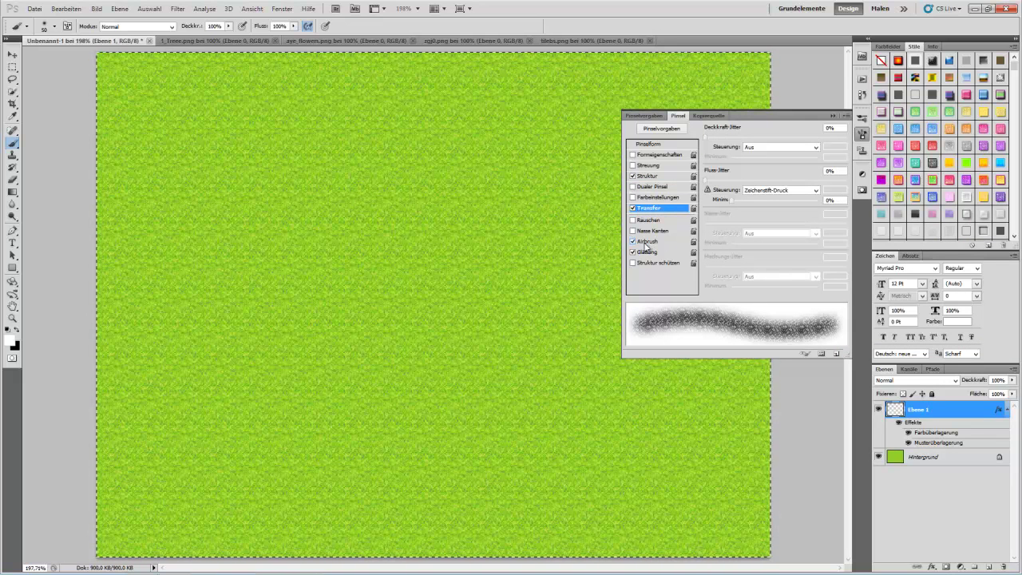
Try a stroke near the canvas center with Formeigenschaften enabled, undo it, and disable the option again.
click(649, 157)
mouse_move(382, 240)
mouse_down()
mouse_move(399, 284)
mouse_move(450, 337)
mouse_up()
click(63, 11)
click(72, 43)
click(63, 11)
click(71, 44)
click(63, 11)
click(72, 43)
click(632, 154)
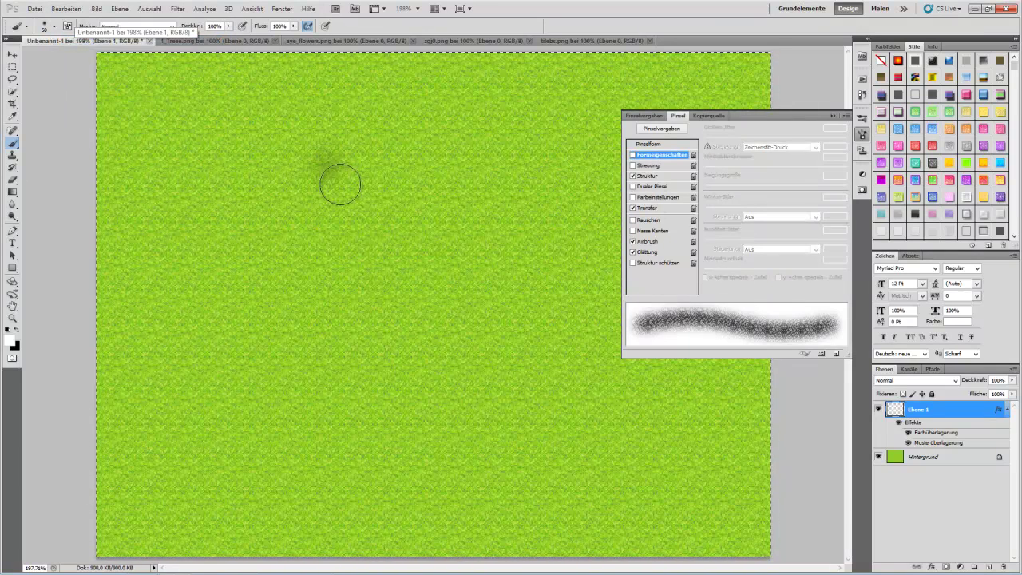
Try a stroke in the upper middle with Formeigenschaften disabled and undo it.
drag(336, 159, 383, 273)
click(50, 12)
click(75, 40)
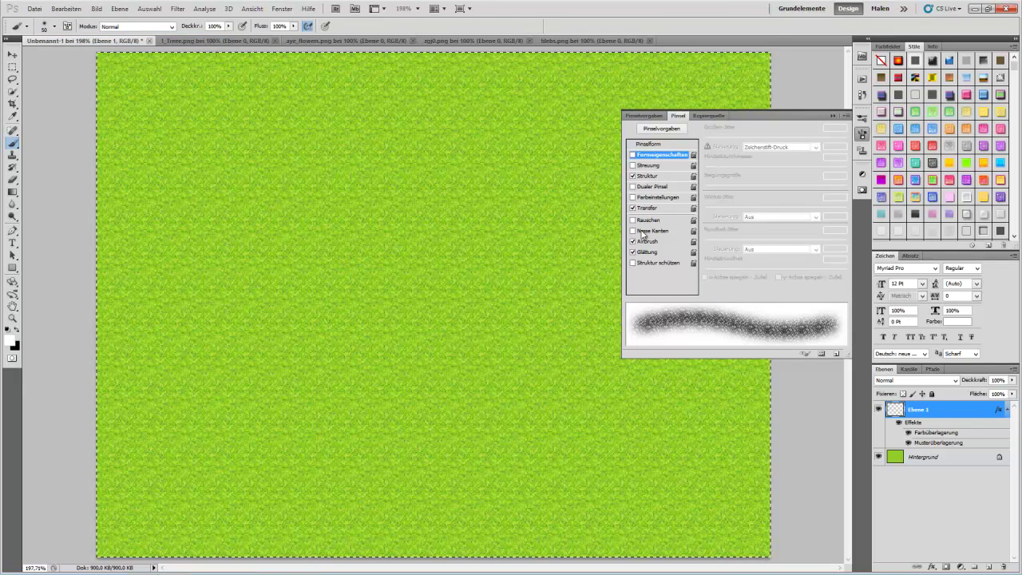
Set the Fluss-Jitter in the brush's Transfer settings to 50%.
click(660, 207)
click(830, 171)
text(50)
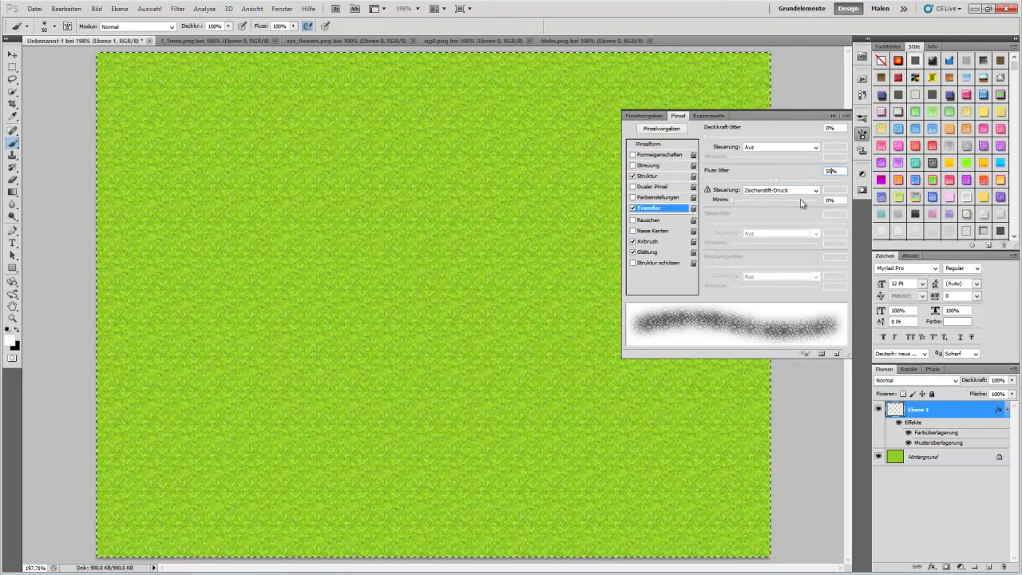
Try a stroke left of the canvas center with the flow jitter applied and undo it.
drag(278, 197, 399, 299)
click(66, 8)
click(92, 18)
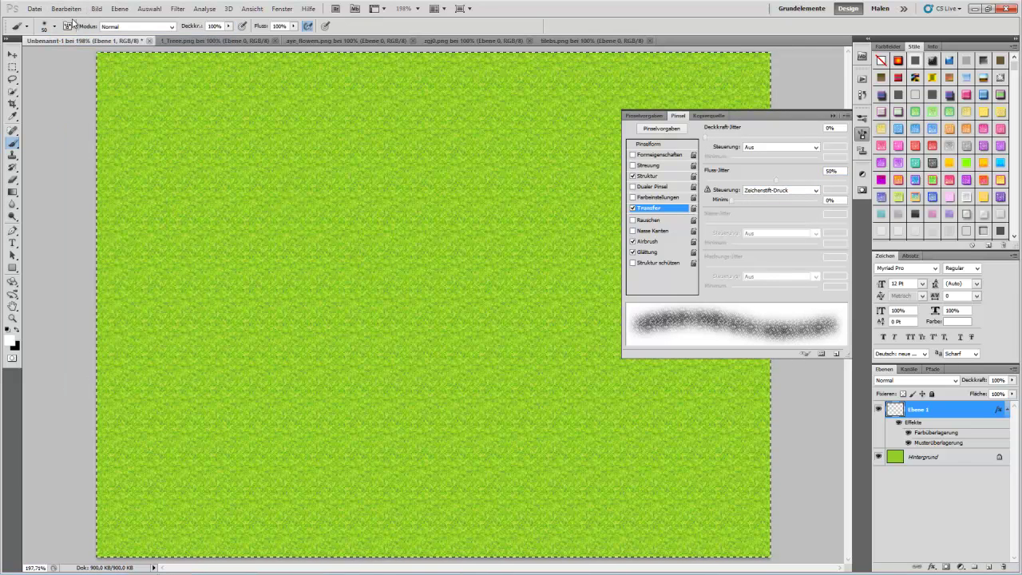
Try a dark grass stroke near the center with Airbrush disabled and replace its layer with an empty one.
click(633, 241)
mouse_move(451, 253)
mouse_down()
mouse_move(484, 364)
mouse_move(455, 303)
mouse_move(503, 317)
mouse_up()
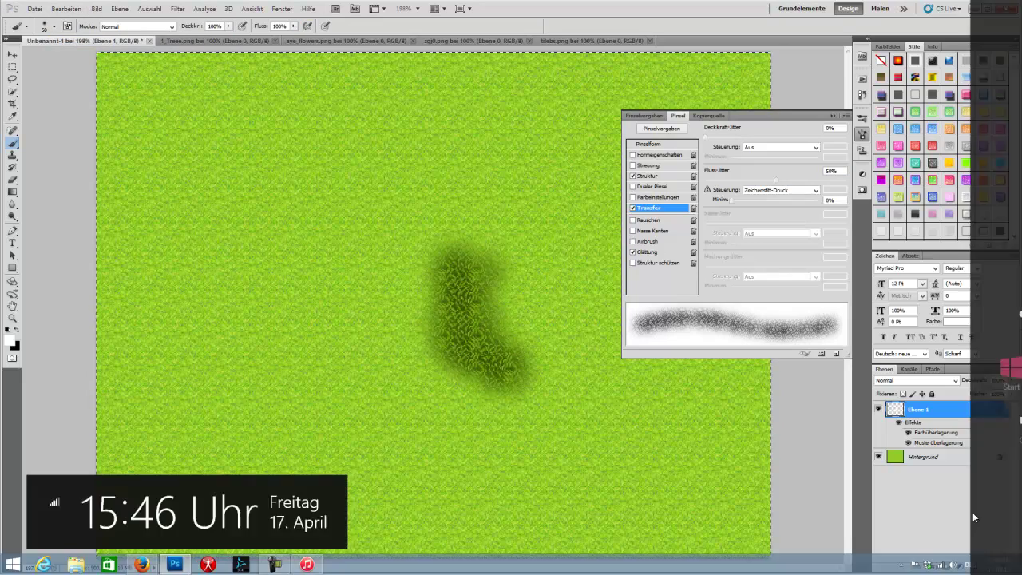
click(1005, 566)
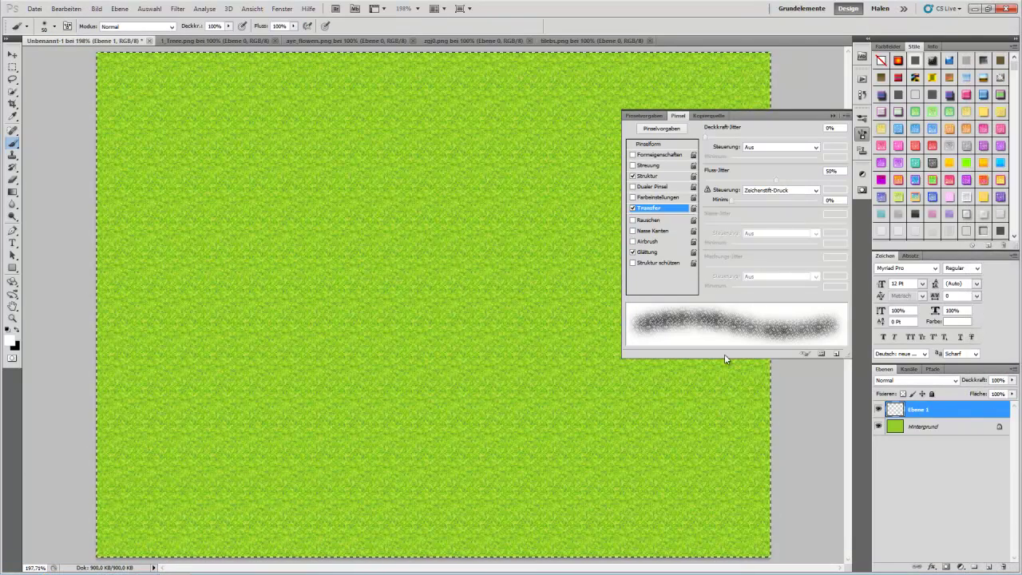
Try the Struktur mode Höhe with a short stroke left of center and paste the layer style onto its layer.
click(668, 178)
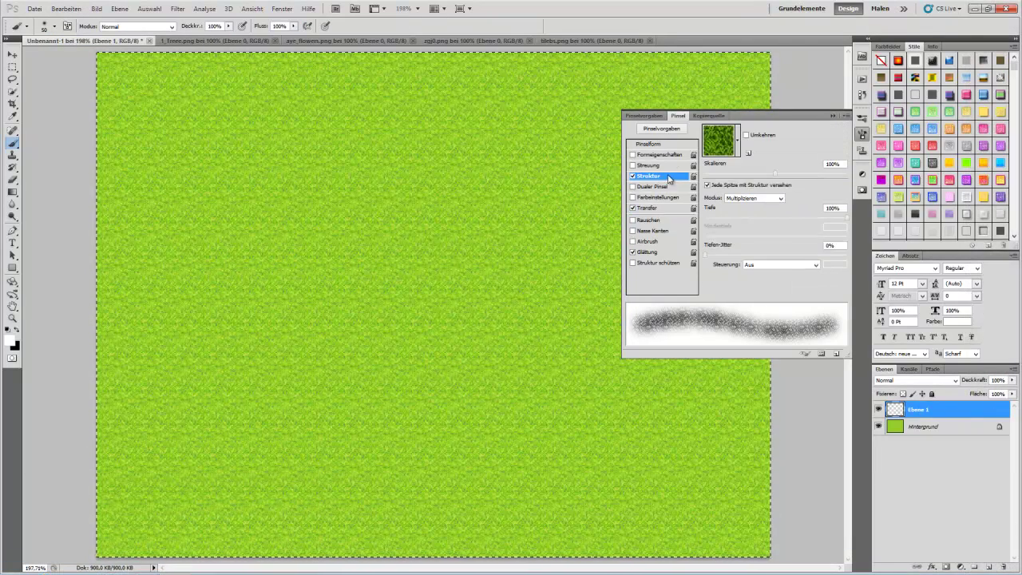
click(759, 199)
click(752, 285)
drag(320, 245, 436, 384)
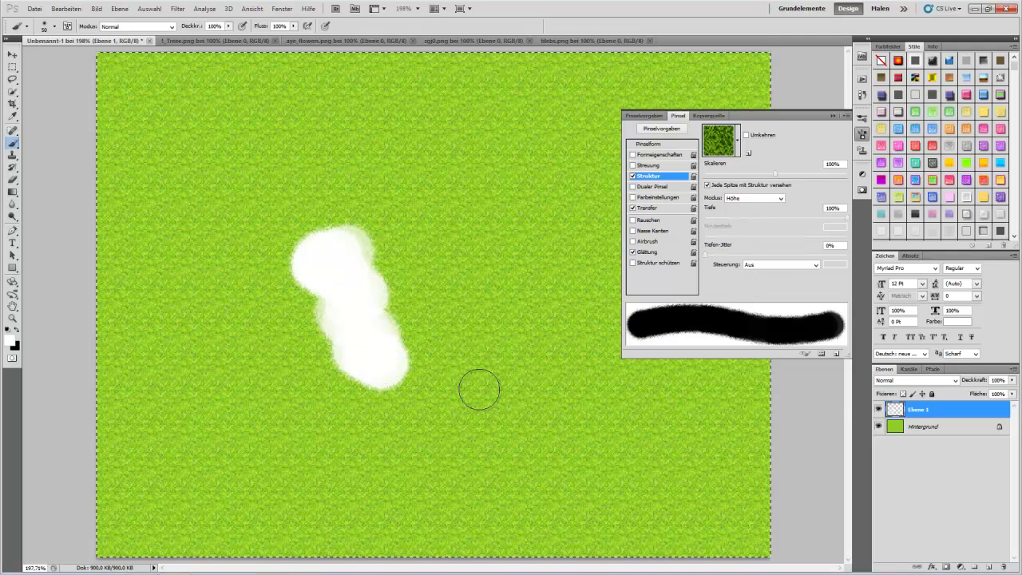
right_click(925, 410)
click(838, 349)
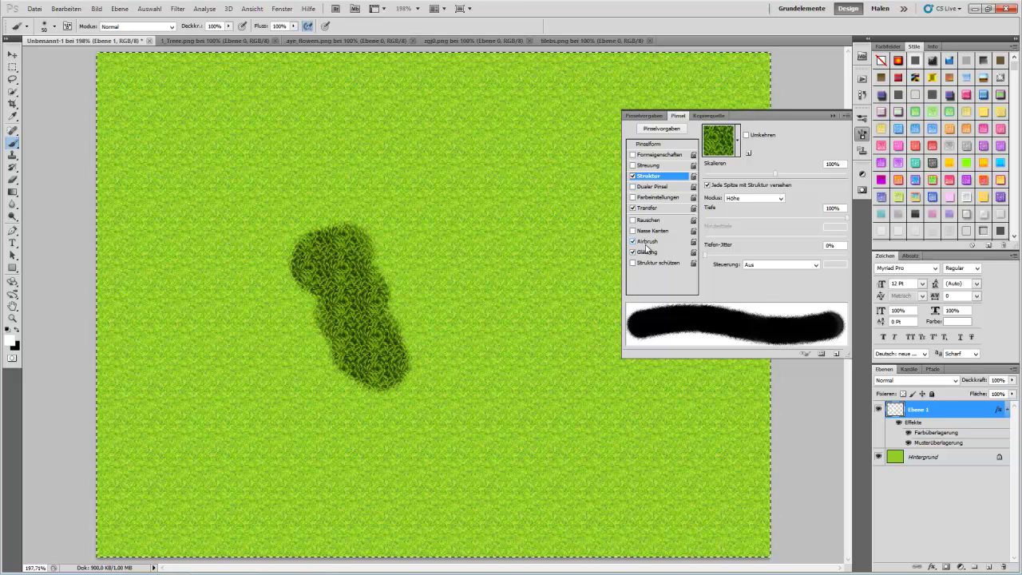
Replace the styled layer with an empty one and paint broad white areas over the upper-right part of the canvas.
click(1003, 567)
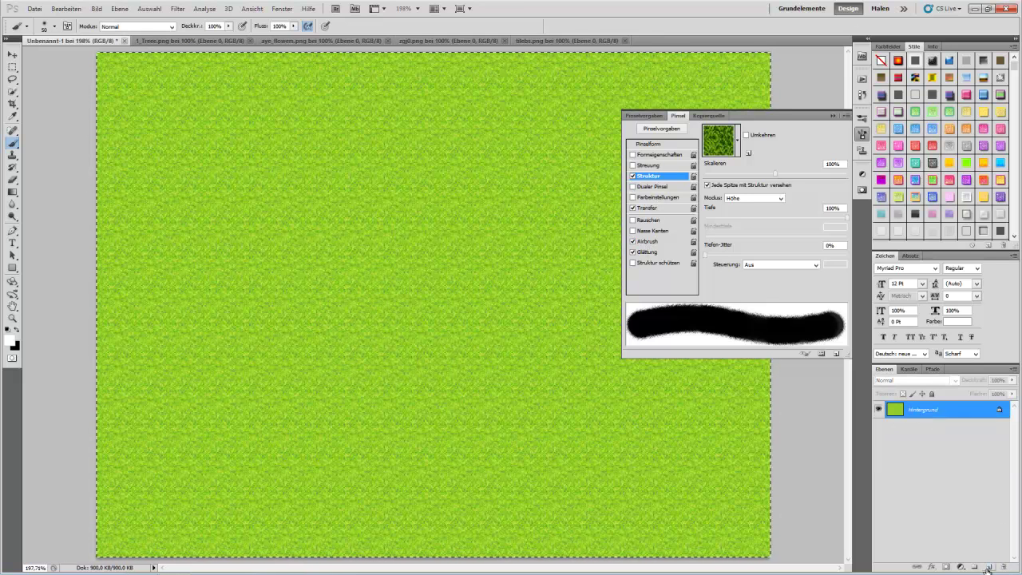
click(987, 567)
click(862, 136)
mouse_move(755, 57)
mouse_down()
mouse_move(748, 177)
mouse_move(674, 149)
mouse_move(716, 163)
mouse_move(606, 81)
mouse_move(623, 95)
mouse_move(671, 216)
mouse_move(513, 65)
mouse_up()
mouse_move(570, 40)
mouse_down()
mouse_move(621, 50)
mouse_move(539, 39)
mouse_move(566, 42)
mouse_up()
click(71, 42)
mouse_move(543, 257)
mouse_down()
mouse_move(707, 289)
mouse_move(727, 378)
mouse_move(722, 415)
mouse_up()
Paste the layer style onto the painted layer and extend the dark grass along the right and bottom edges.
right_click(919, 403)
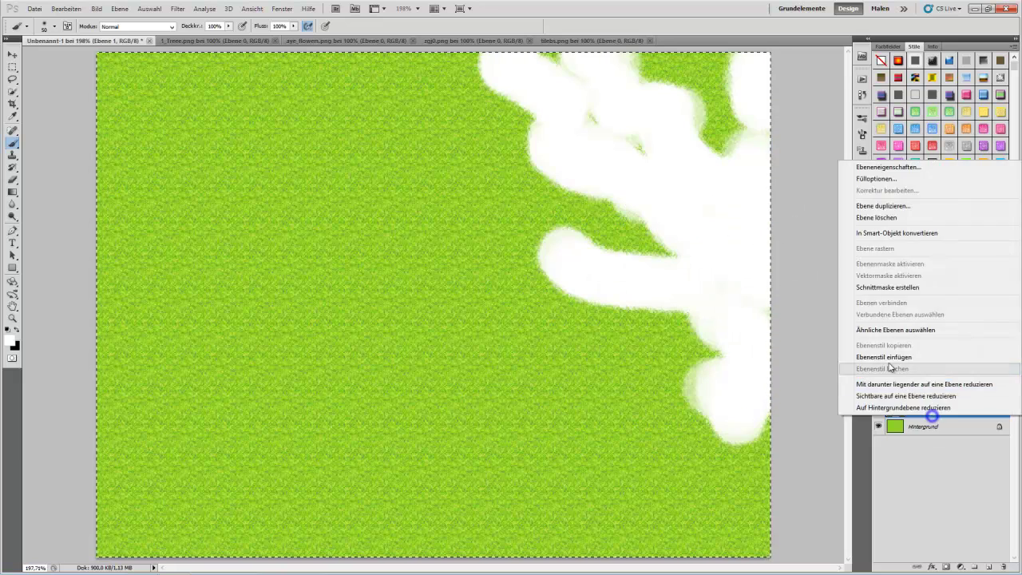
click(918, 357)
mouse_move(668, 411)
mouse_down()
mouse_move(730, 520)
mouse_move(604, 529)
mouse_move(359, 407)
mouse_move(514, 540)
mouse_move(361, 386)
mouse_up()
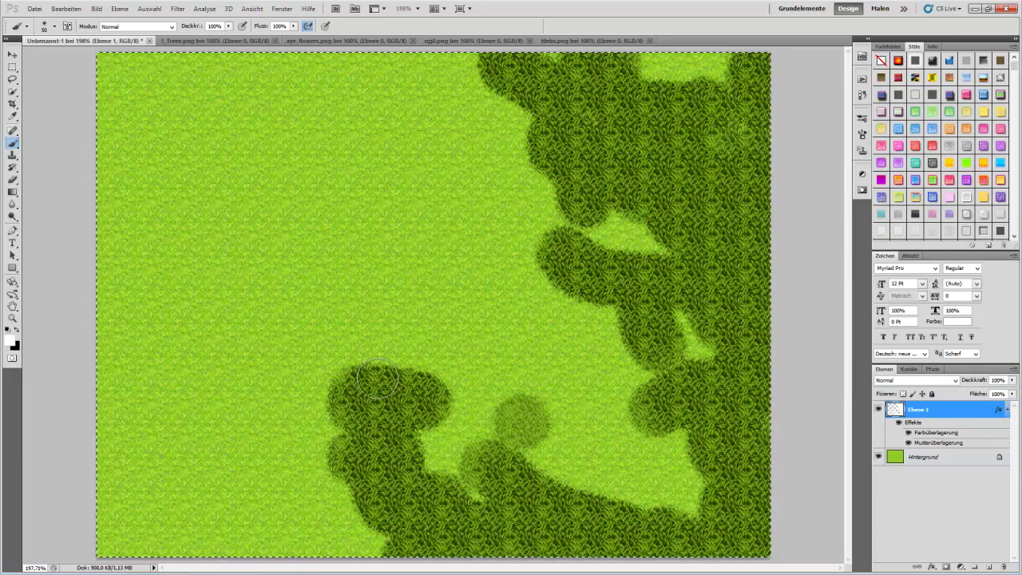
Replace the painted layer with an empty one and set the brush's Struktur mode to Subtrahieren.
click(1003, 567)
click(989, 566)
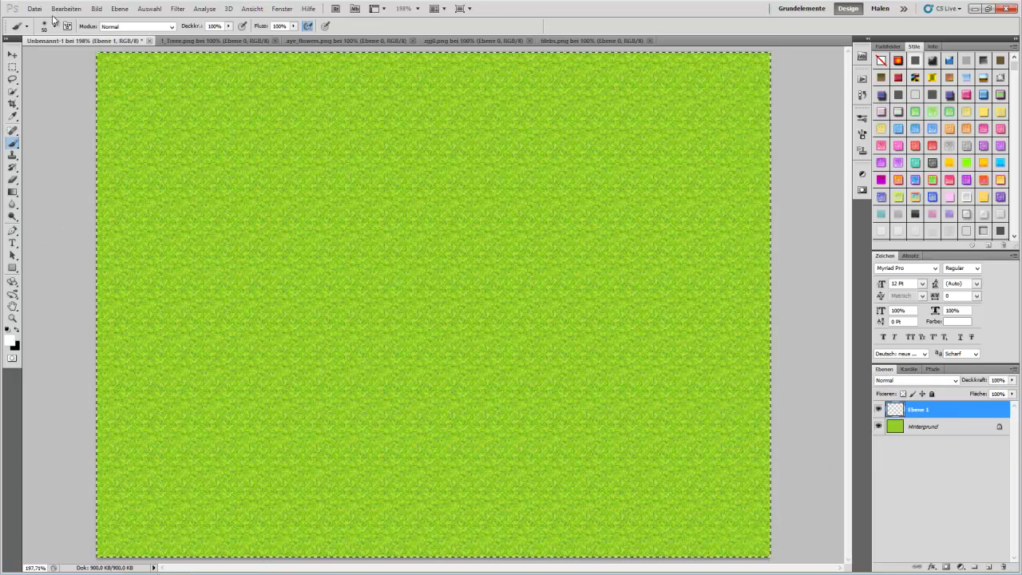
click(861, 118)
click(861, 118)
click(861, 134)
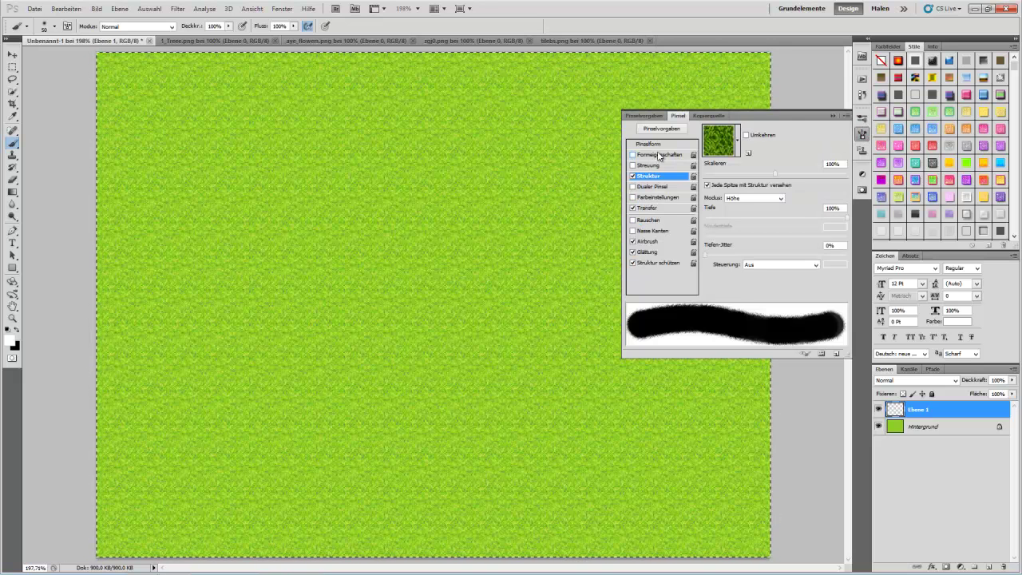
click(648, 208)
click(648, 175)
click(754, 198)
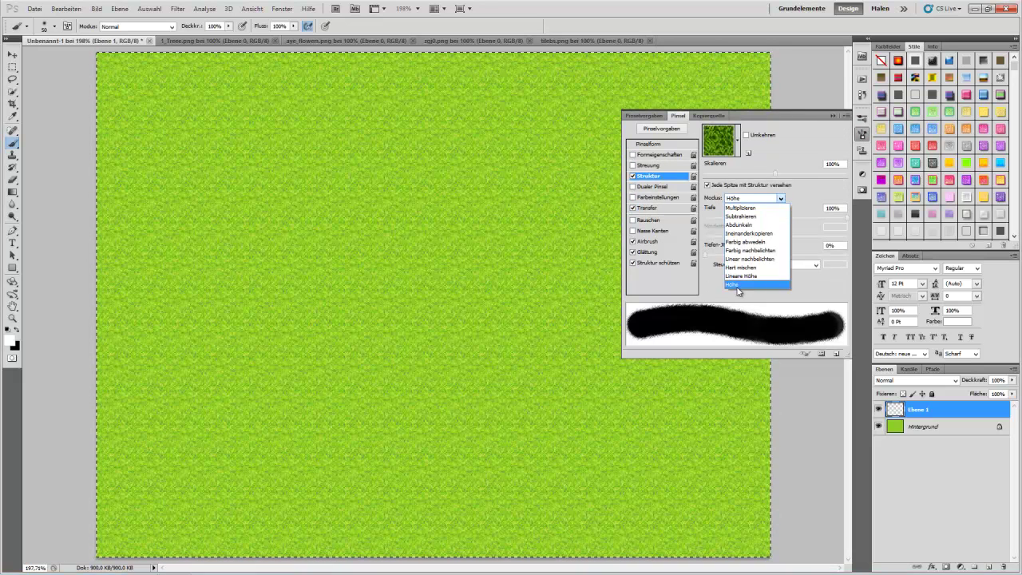
click(746, 216)
key(F5)
Paint a large area right of the canvas center and paste the copied layer style onto its layer.
mouse_move(479, 190)
mouse_down()
mouse_move(582, 258)
mouse_move(673, 278)
mouse_move(615, 290)
mouse_move(715, 345)
mouse_up()
right_click(947, 407)
click(918, 347)
Extend the dark grass toward the lower-right corner and paint more along the left edge and upper-left corner.
mouse_move(597, 208)
mouse_down()
mouse_move(631, 240)
mouse_move(782, 326)
mouse_move(646, 152)
mouse_move(591, 162)
mouse_move(559, 240)
mouse_move(497, 285)
mouse_move(591, 375)
mouse_move(646, 339)
mouse_move(810, 541)
mouse_up()
mouse_move(62, 319)
mouse_down()
mouse_move(118, 363)
mouse_move(182, 339)
mouse_move(110, 376)
mouse_move(120, 416)
mouse_move(128, 383)
mouse_move(236, 514)
mouse_move(111, 403)
mouse_move(80, 562)
mouse_up()
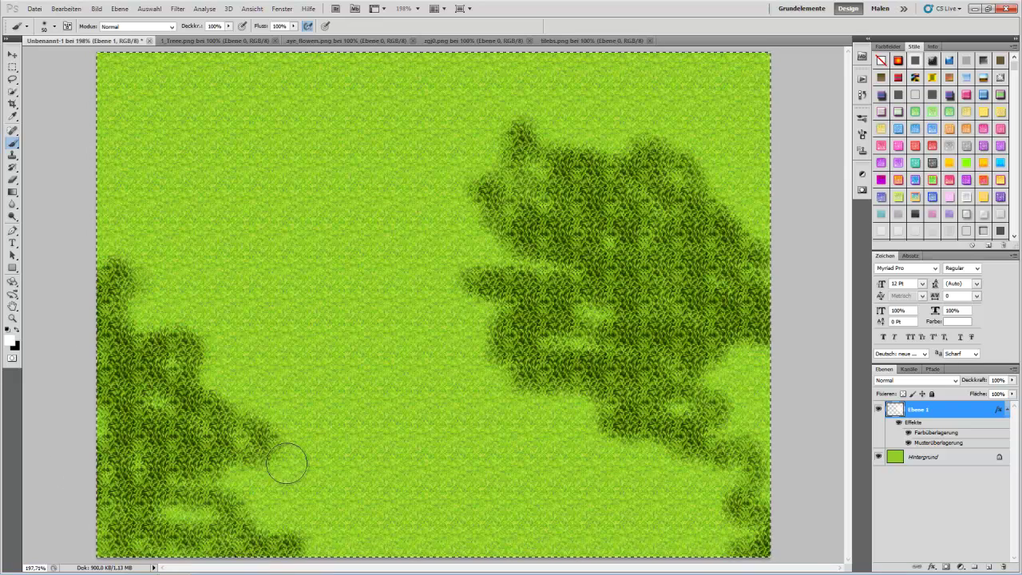
drag(242, 531, 121, 523)
mouse_move(59, 121)
mouse_down()
mouse_move(174, 82)
mouse_move(263, 128)
mouse_move(395, 137)
mouse_up()
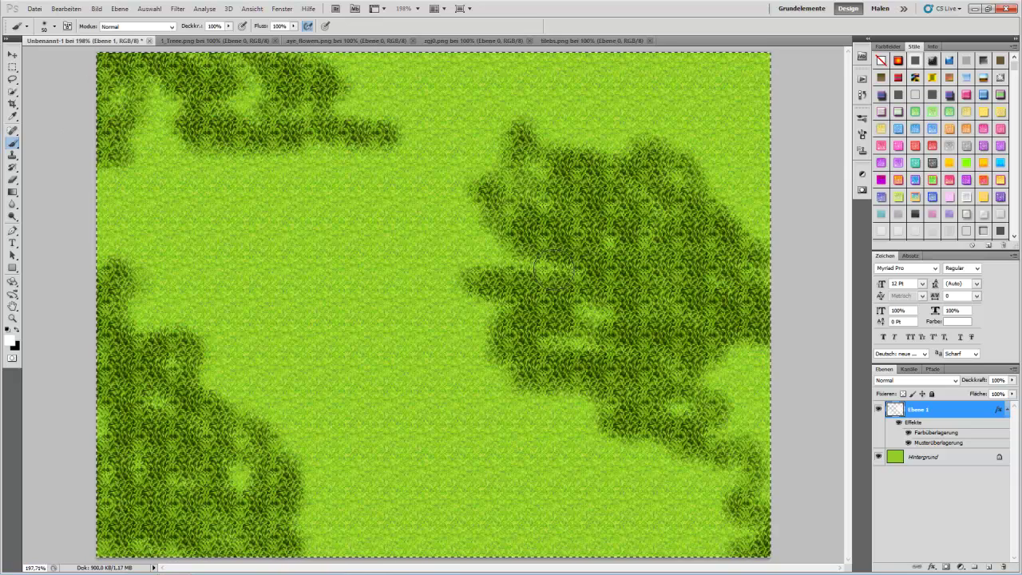
Replace the painted layer with an empty one and set the soft brush's size to 100 px.
click(1003, 566)
click(989, 566)
click(53, 26)
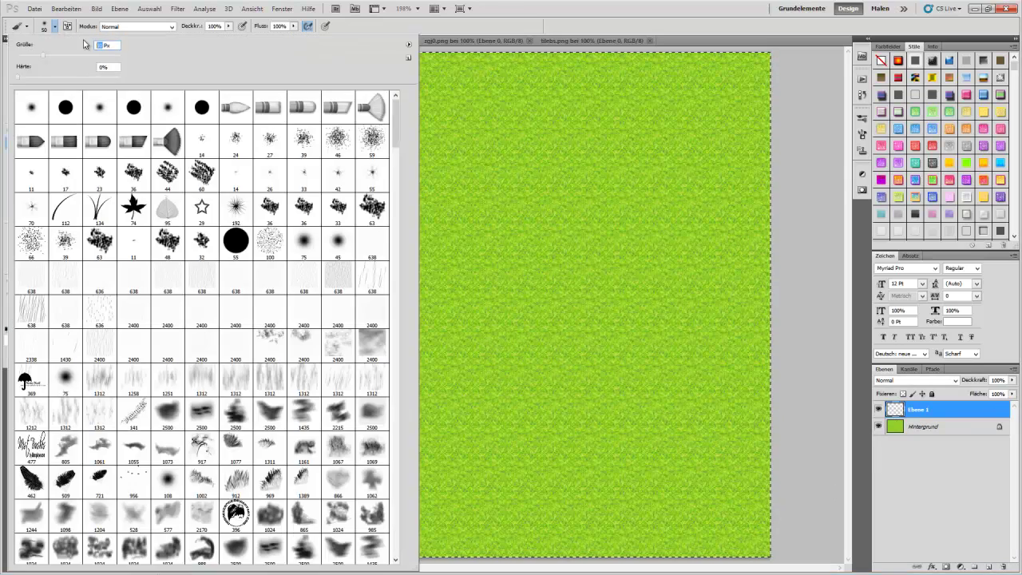
click(498, 3)
Paint areas along the right, left and lower-left edges and the upper corners, and paste the grass layer style onto the layer.
mouse_move(666, 68)
mouse_down()
mouse_move(782, 182)
mouse_move(709, 33)
mouse_move(599, 84)
mouse_move(514, 7)
mouse_move(662, 81)
mouse_move(764, 262)
mouse_move(663, 122)
mouse_move(737, 198)
mouse_move(778, 322)
mouse_up()
mouse_move(102, 295)
mouse_down()
mouse_move(134, 420)
mouse_move(157, 536)
mouse_move(232, 564)
mouse_move(286, 559)
mouse_move(349, 521)
mouse_move(186, 483)
mouse_up()
mouse_move(168, 58)
mouse_down()
mouse_move(237, 173)
mouse_move(167, 215)
mouse_move(163, 255)
mouse_up()
right_click(933, 410)
click(884, 352)
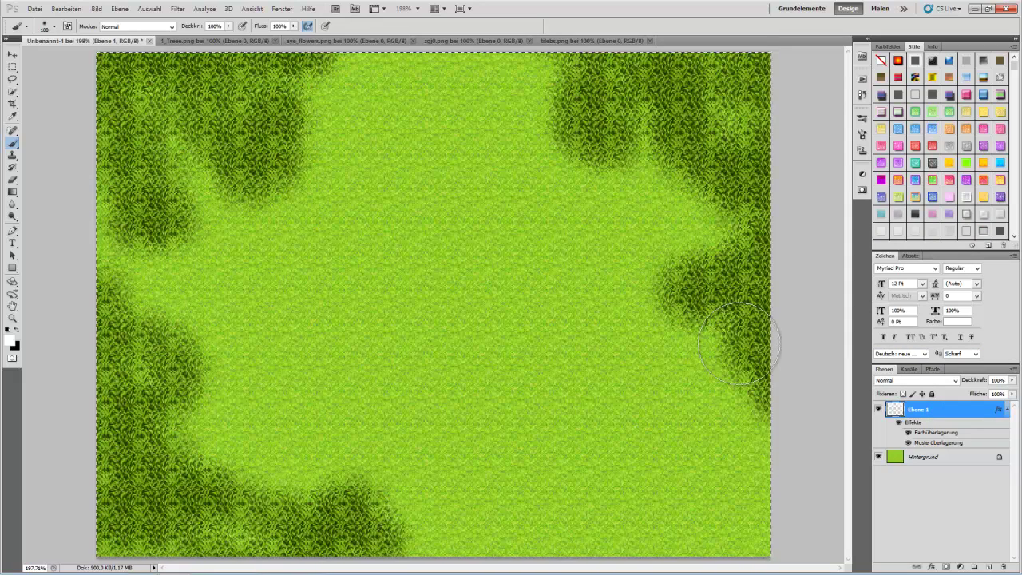
View the tree image in 1_Tree.png and return to the map document.
click(215, 40)
key(m)
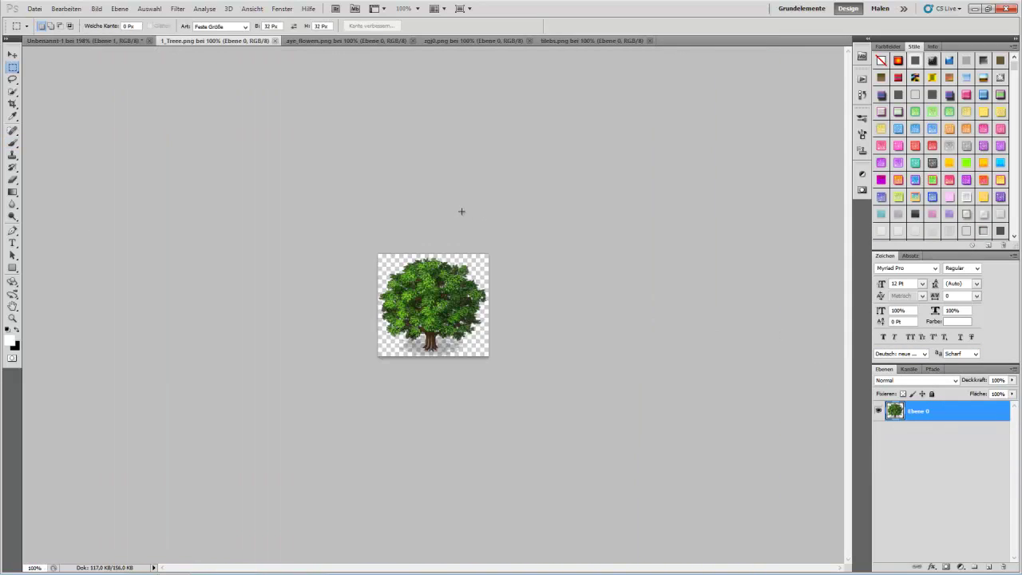
click(84, 40)
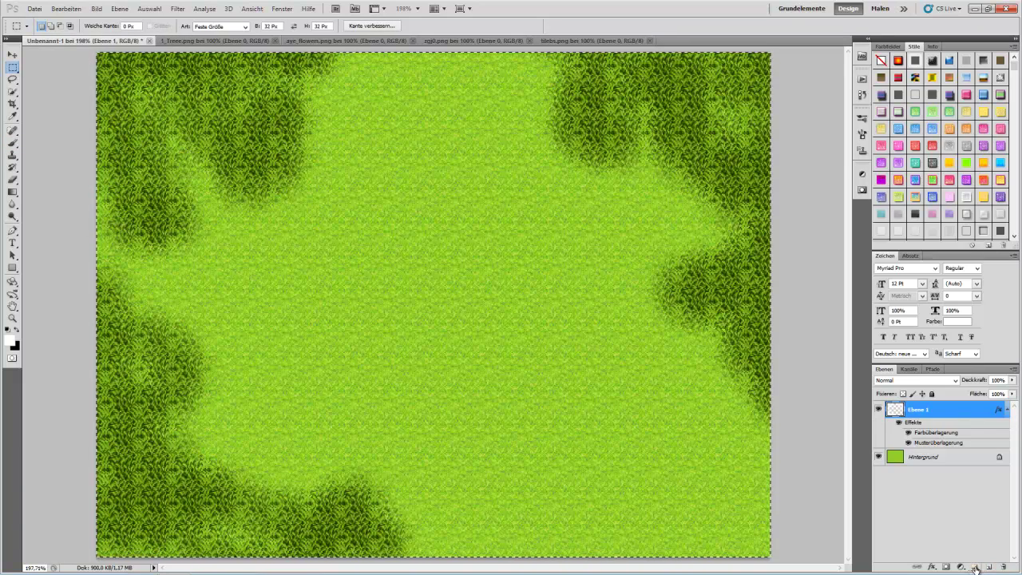
Create a layer group named Bäume above the dark grass layer.
click(974, 567)
double_click(923, 408)
key(Return)
Try pasting the clipboard content into the Bäume group and undo it.
key(ctrl+v)
click(66, 9)
click(75, 42)
Copy the whole tree from 1_Tree.png, paste it into the Bäume group and place it in the map's upper-left corner.
click(167, 41)
key(ctrl+a)
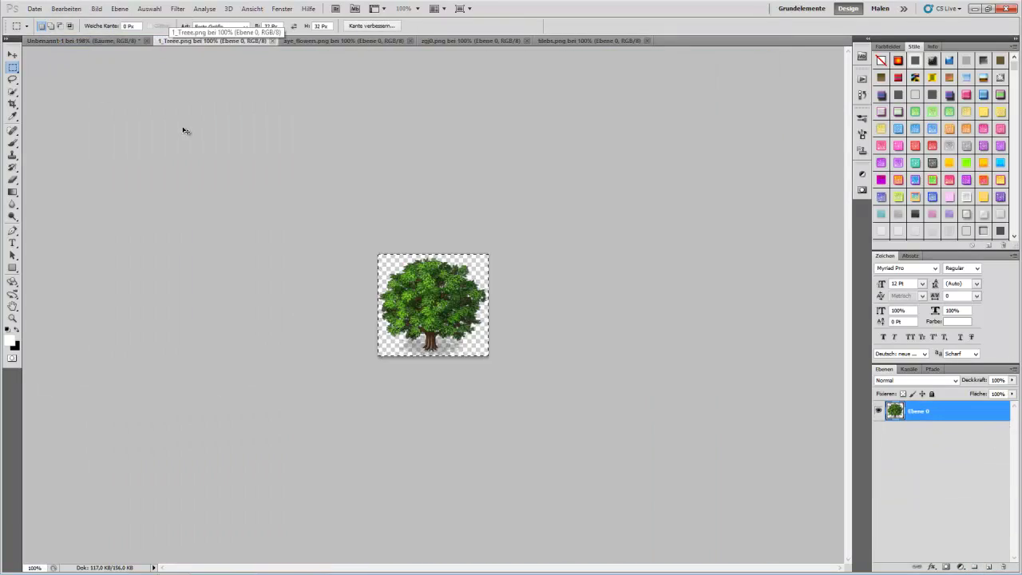
click(46, 41)
key(ctrl+v)
key(v)
drag(444, 305, 174, 96)
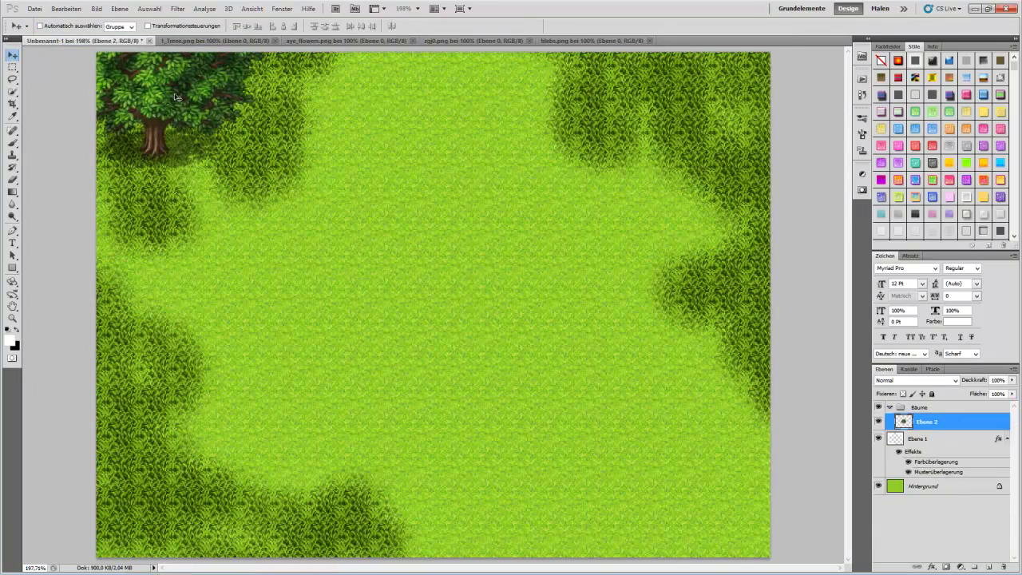
Paste two more trees, placing one to the right of the first tree and one below it at the left edge.
key(ctrl+v)
drag(419, 350, 241, 165)
key(ctrl+v)
drag(442, 280, 145, 162)
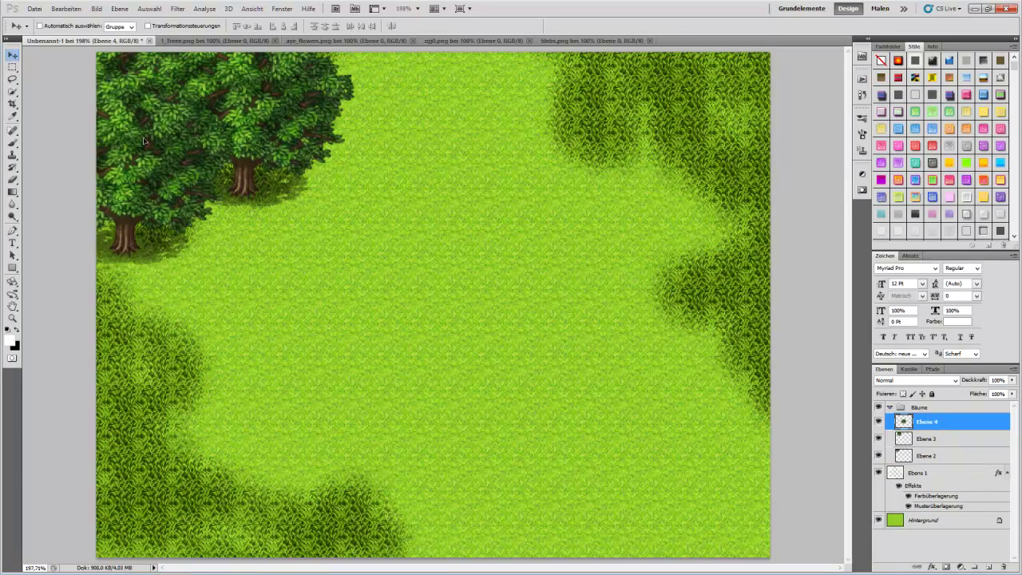
Paste a fourth tree, place it at the right end of the upper-left tree row and move its layer to the group's bottom.
key(ctrl+v)
drag(405, 351, 354, 82)
drag(940, 424, 921, 480)
drag(380, 71, 363, 99)
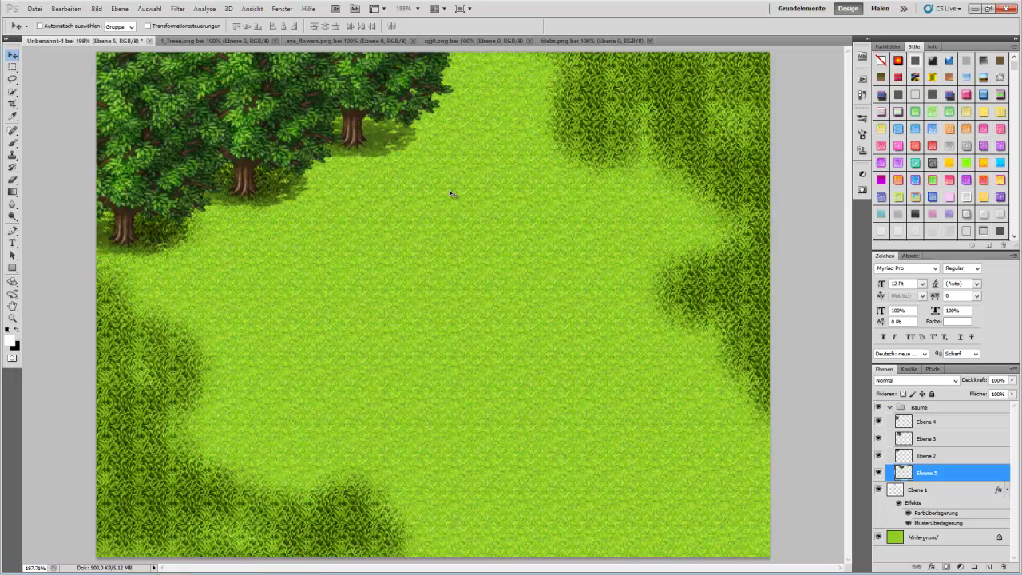
Paste two more trees and place them in the map's upper-right corner.
key(ctrl+v)
drag(421, 367, 716, 96)
key(ctrl+v)
drag(486, 255, 823, 82)
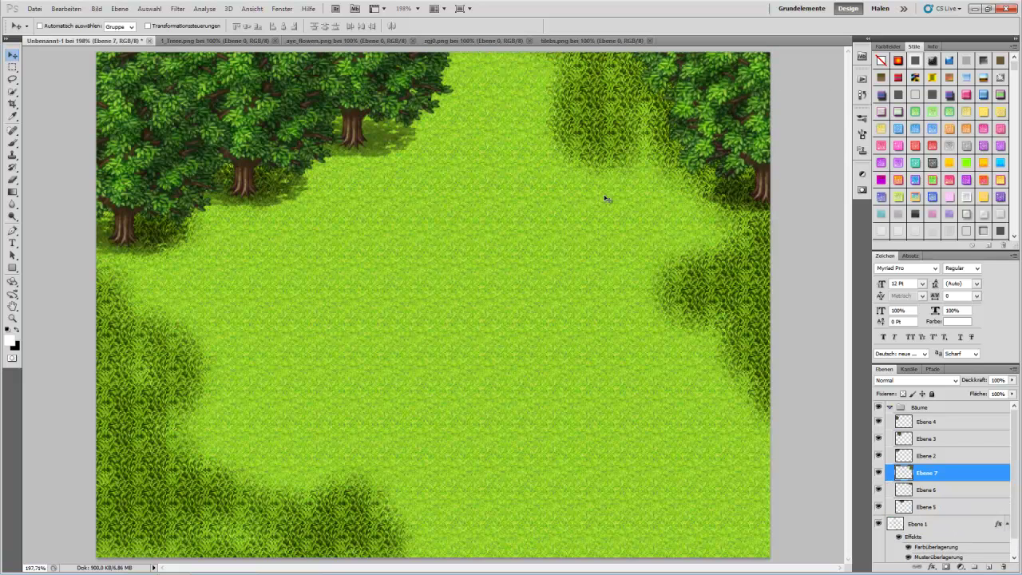
Paste another tree above the bottom tree layer and place it left of the upper-right trees on the dark grass.
click(951, 507)
key(ctrl+v)
drag(469, 465, 656, 220)
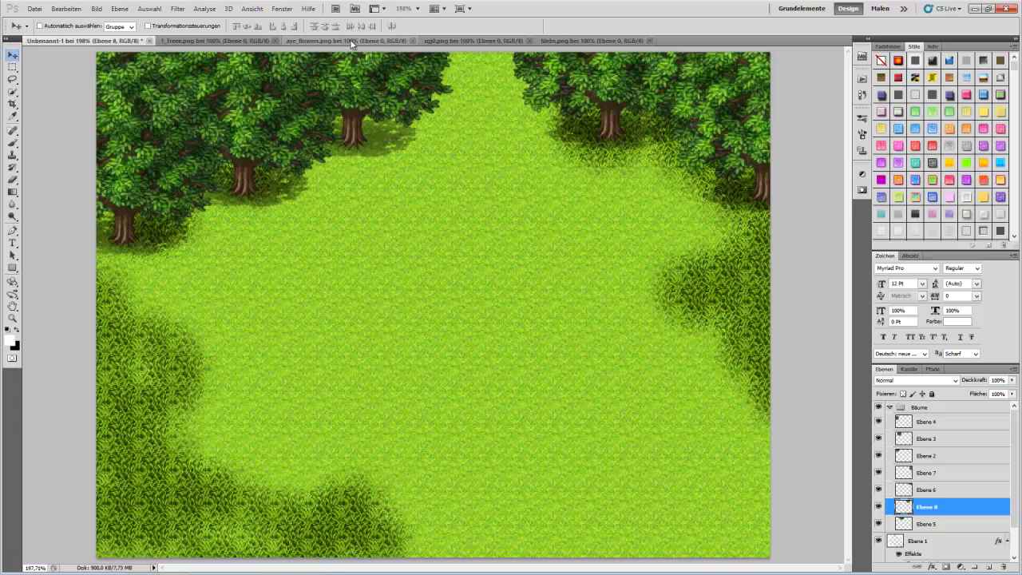
Switch to the tilebs.png tile sheet, fit it to the window and show the grid over it.
click(607, 40)
click(13, 318)
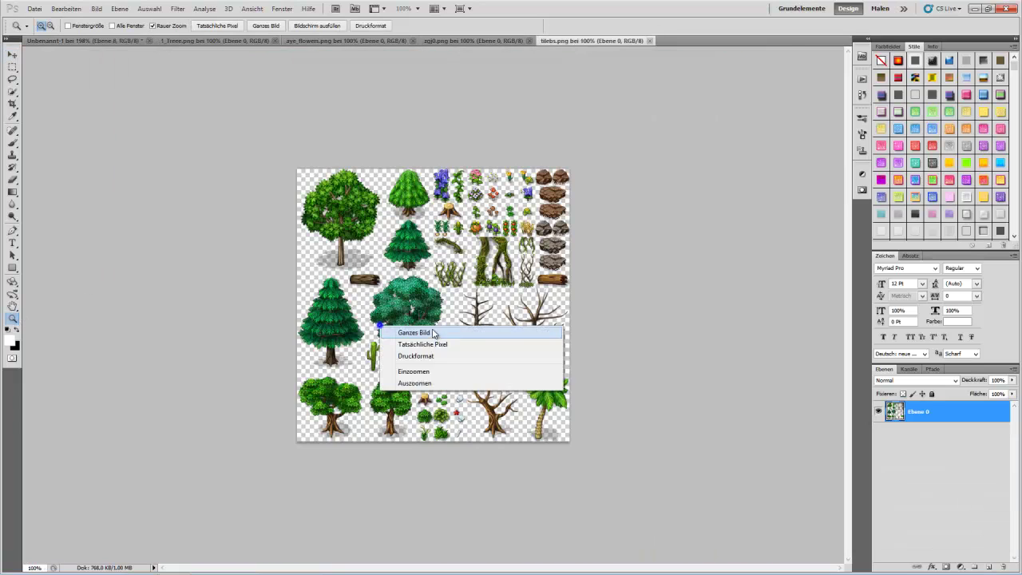
drag(399, 351, 438, 316)
click(252, 9)
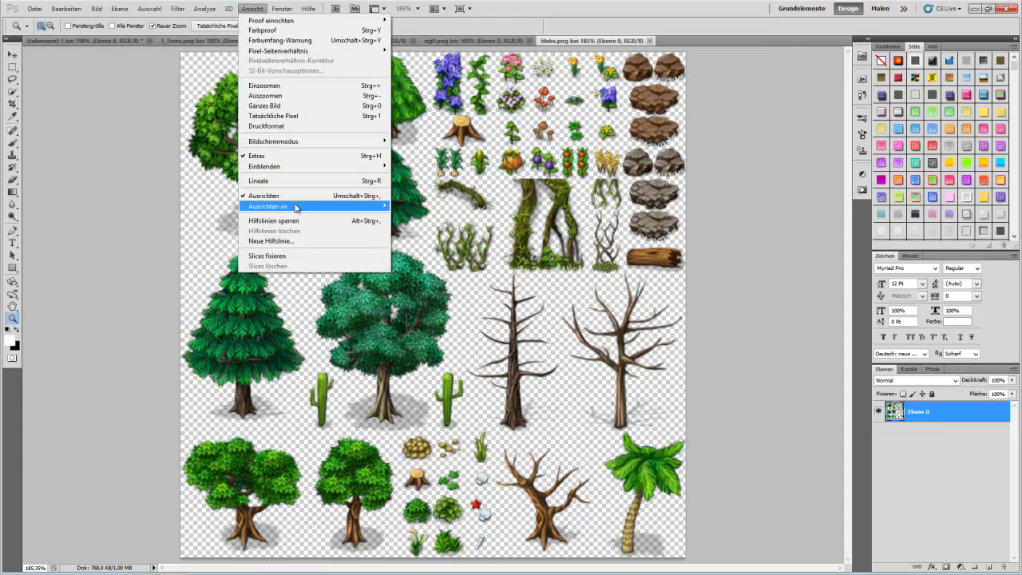
mouse_move(271, 166)
click(401, 205)
In the grid preferences, set a gridline every 32 pixels with 1 subdivision.
click(35, 8)
mouse_move(66, 8)
mouse_move(166, 381)
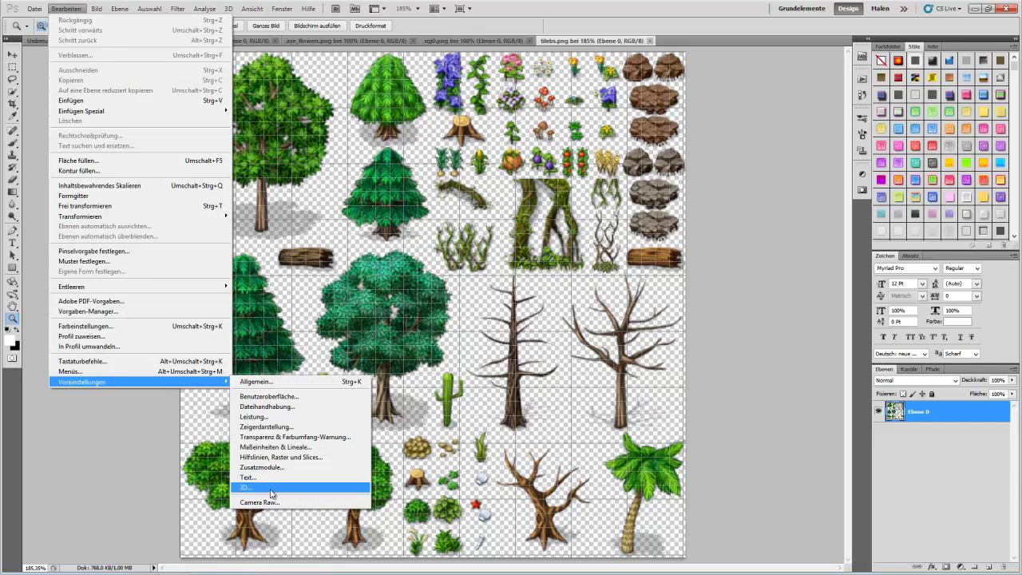
click(266, 469)
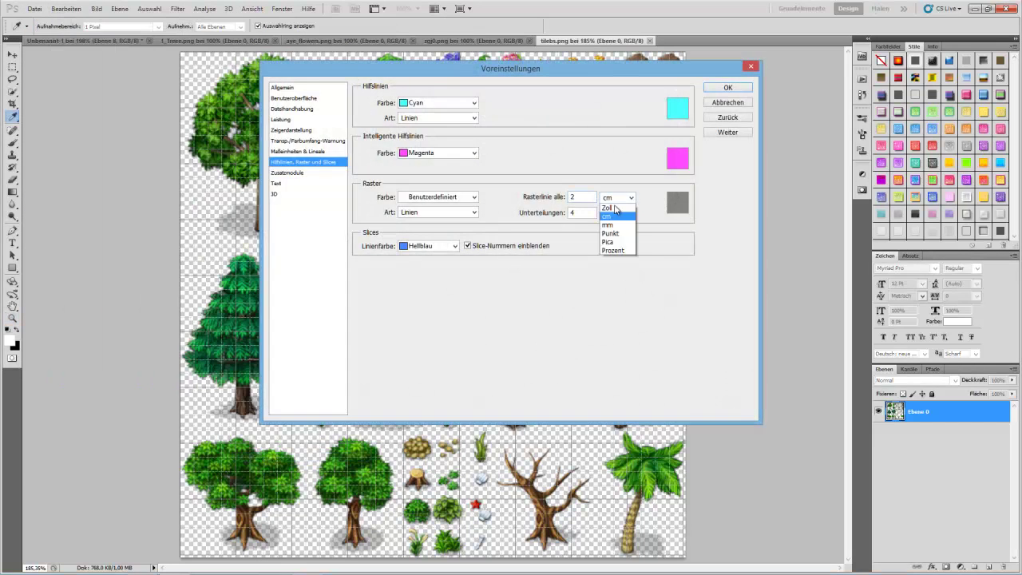
click(618, 197)
click(612, 258)
click(627, 197)
click(608, 207)
text(32)
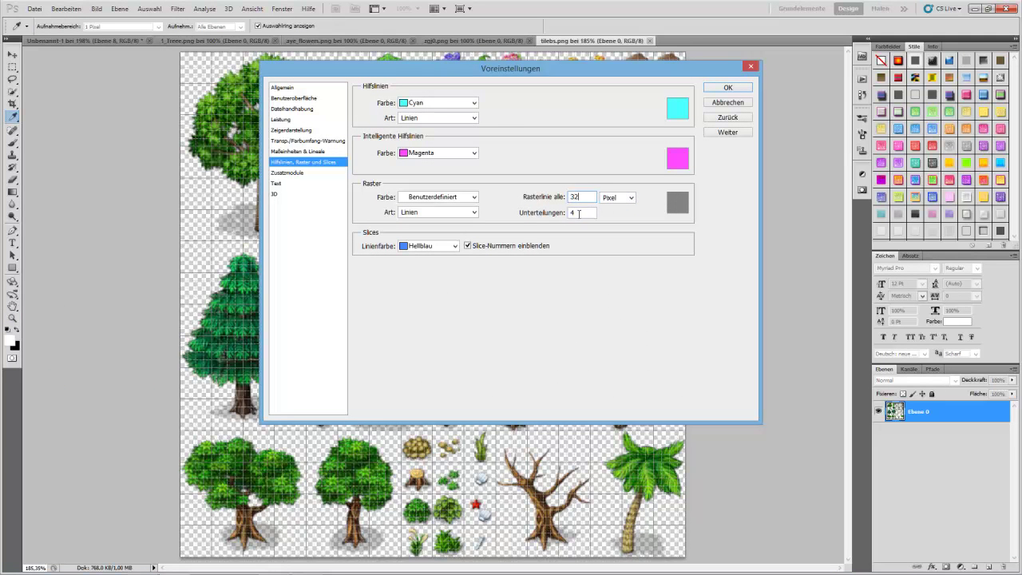
text(1)
Set the grid colour to black and apply the preferences.
click(673, 201)
drag(399, 263, 324, 326)
click(615, 141)
click(706, 87)
key(z)
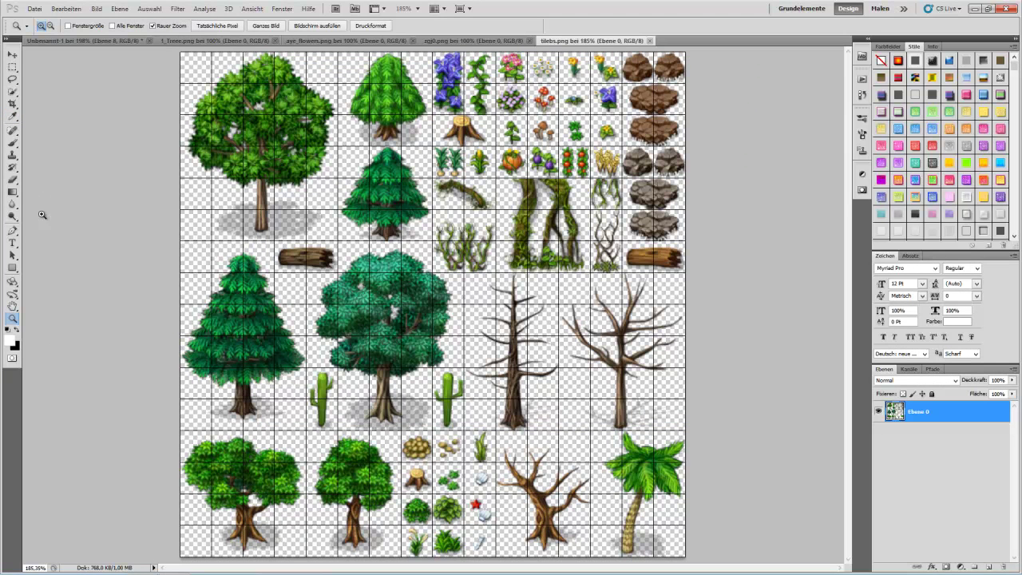
Set the rectangular marquee's style to Normal and select the leafy tree in the tile sheet's bottom-left corner for copying.
click(13, 67)
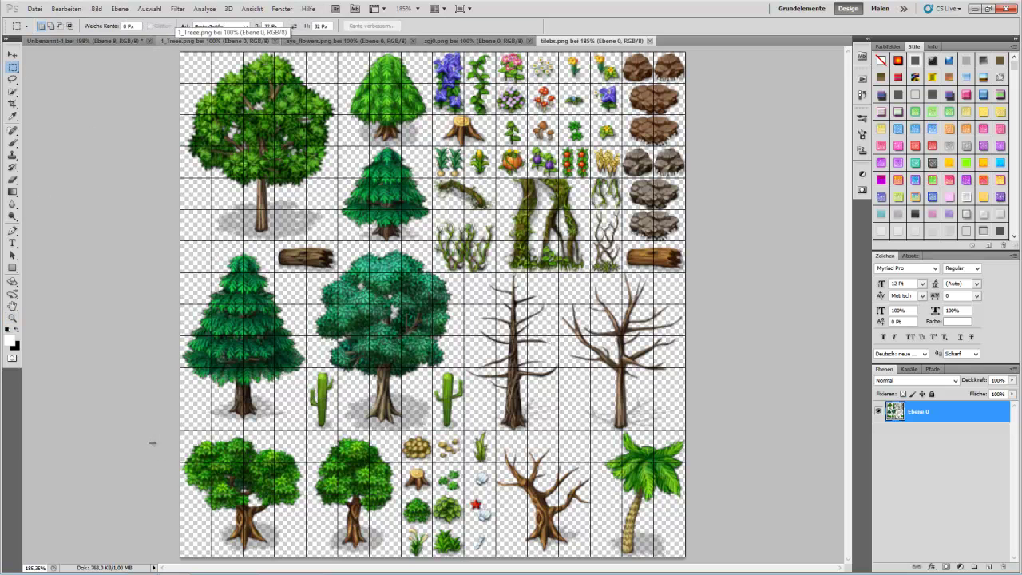
click(213, 27)
click(212, 35)
drag(155, 413, 159, 422)
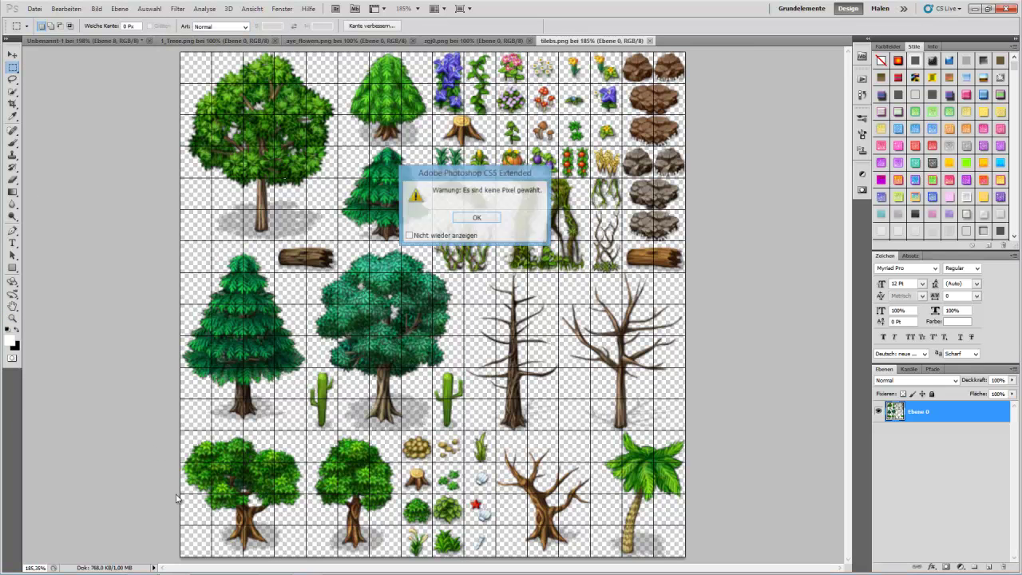
click(467, 220)
drag(214, 573, 305, 557)
Paste the copied leafy tree twice into the map and place both at the left edge below the upper-left trees.
click(62, 40)
key(ctrl+v)
click(12, 54)
drag(405, 347, 87, 342)
key(ctrl+v)
drag(498, 295, 116, 335)
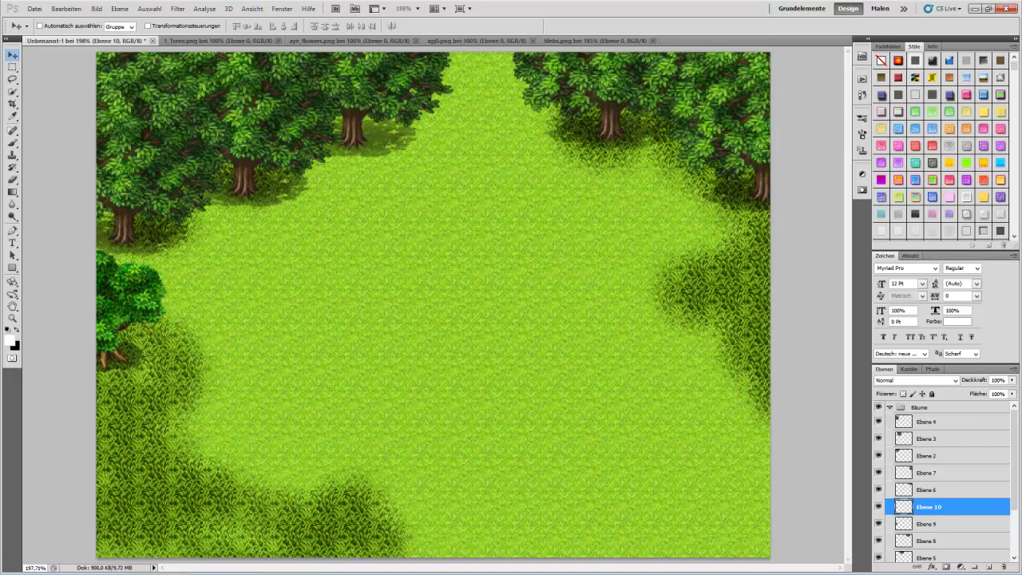
click(307, 565)
click(967, 15)
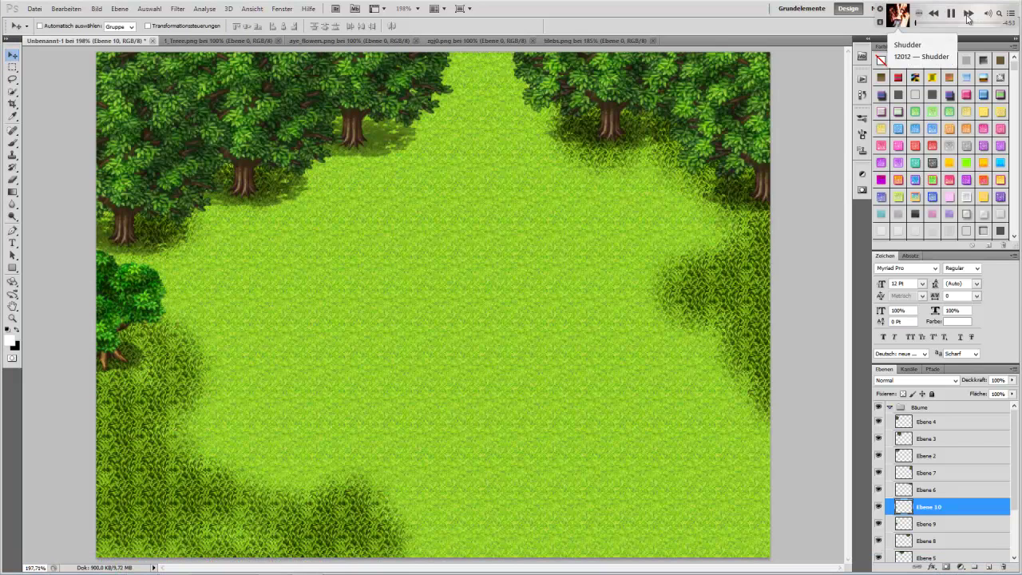
click(968, 15)
click(967, 15)
click(968, 15)
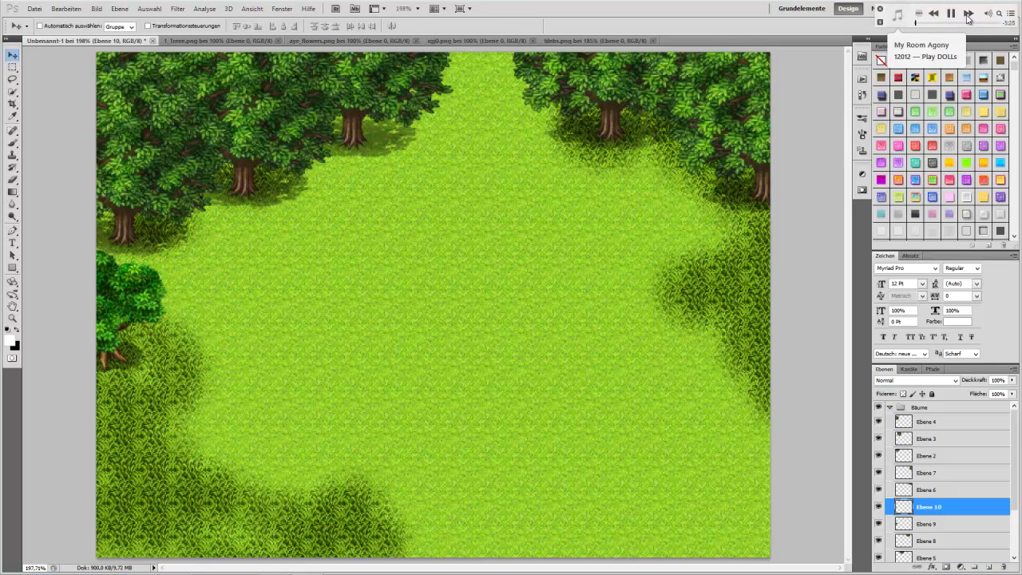
click(967, 15)
click(967, 14)
click(967, 15)
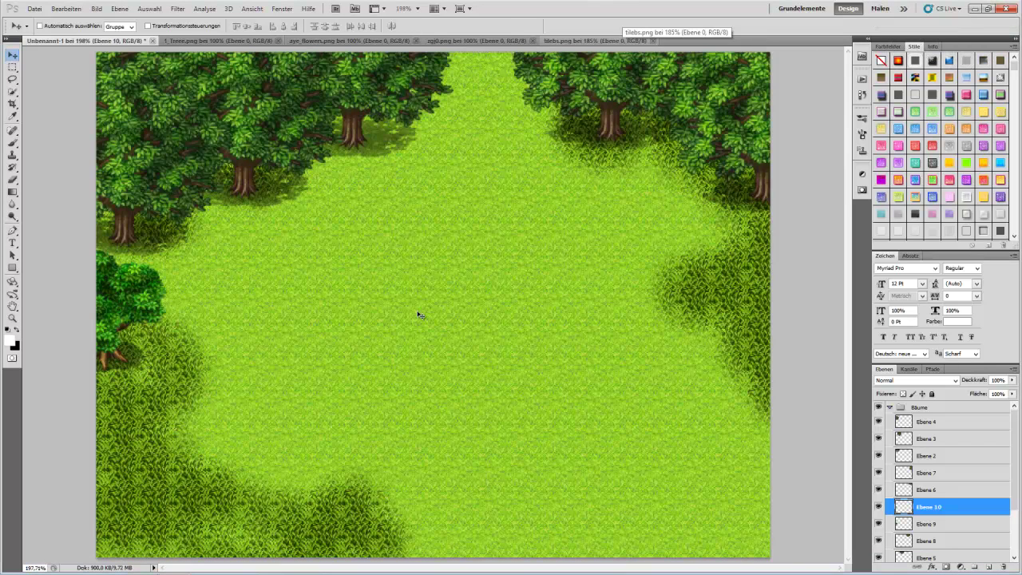
Set the Brush tool's texture to the beige cobblestone pattern.
key(b)
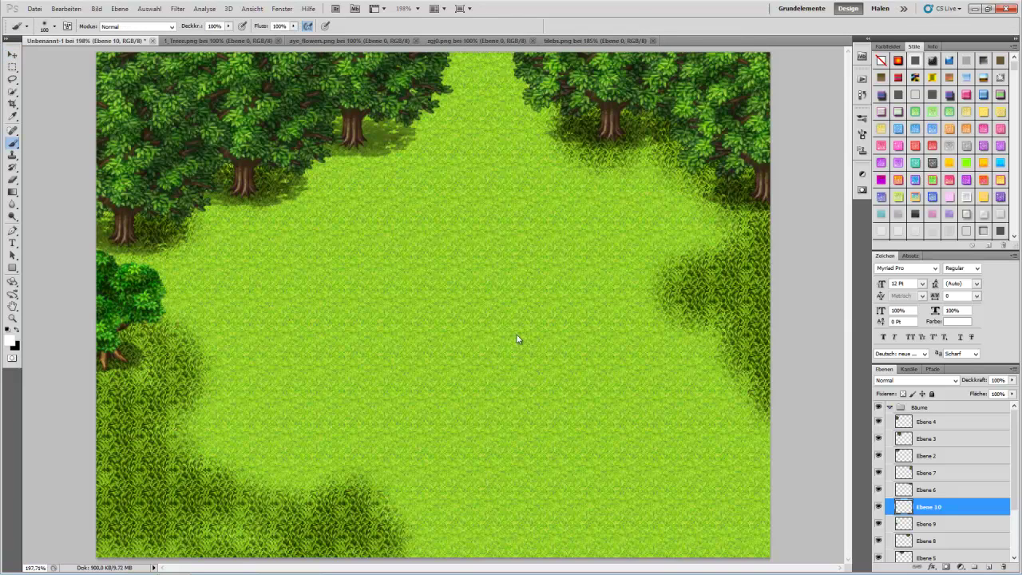
click(862, 134)
click(738, 148)
click(824, 174)
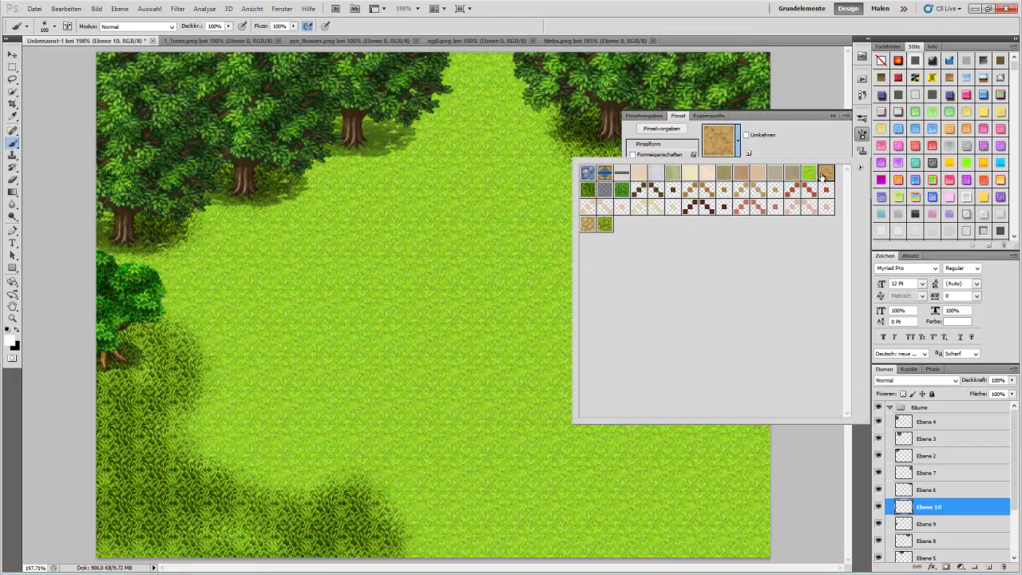
double_click(586, 227)
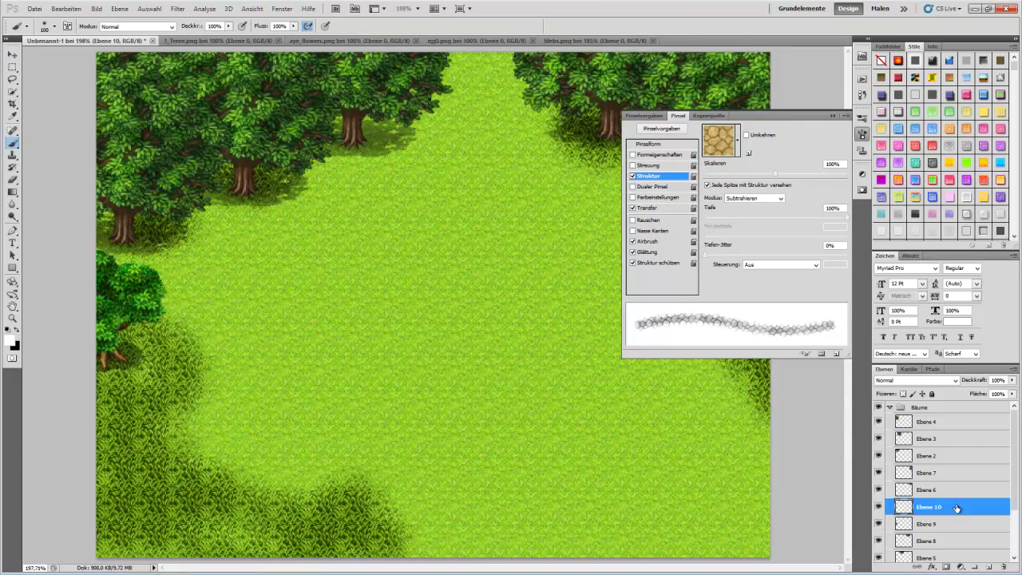
Hide the Bäume group and add a new layer directly below it with the copied grass layer style.
click(888, 407)
click(878, 407)
click(950, 425)
click(988, 565)
right_click(938, 420)
click(930, 421)
Turn off the new layer's colour overlay and set its pattern overlay to the cobblestone pattern.
right_click(930, 421)
click(876, 182)
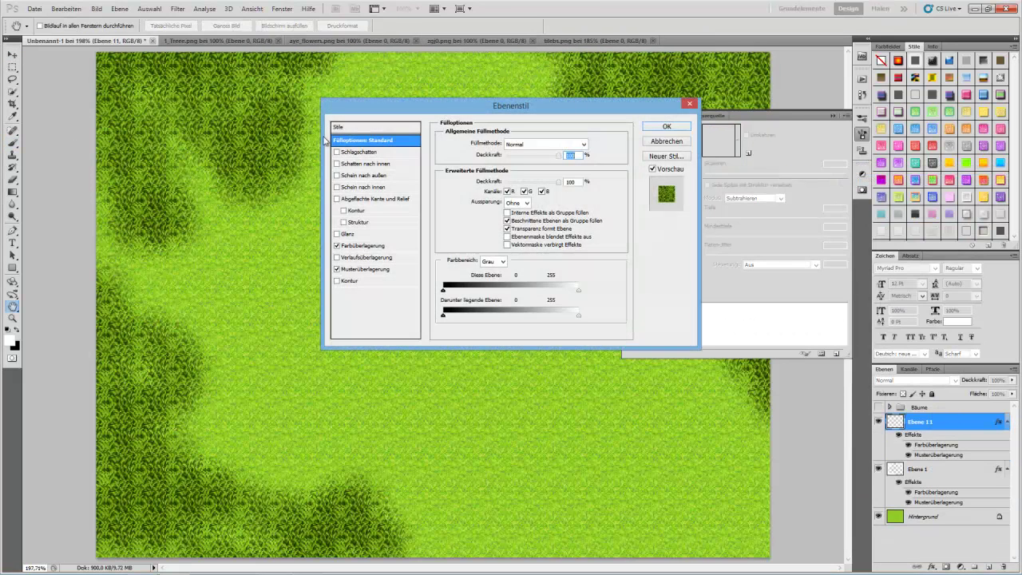
click(365, 269)
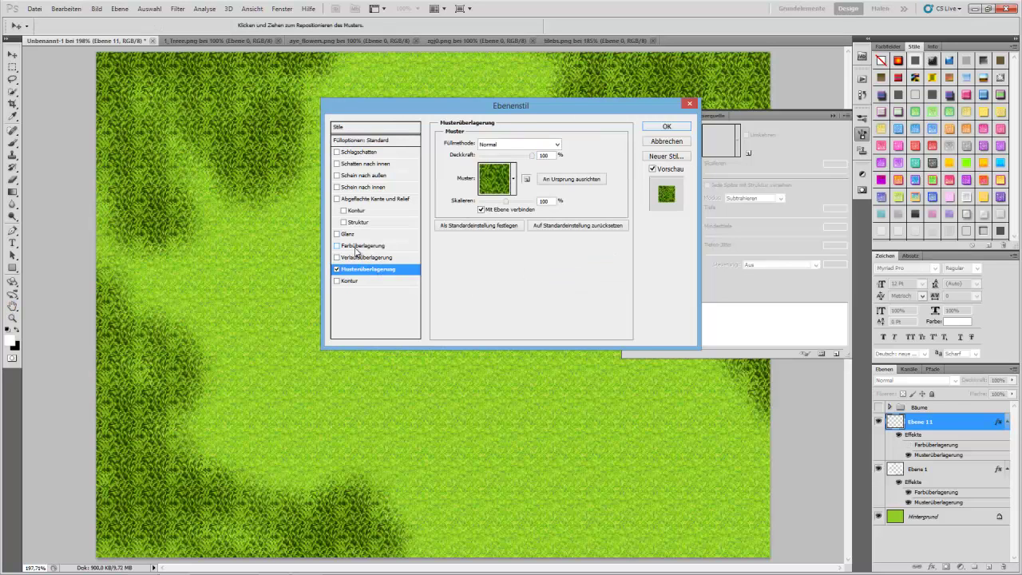
click(513, 178)
click(407, 254)
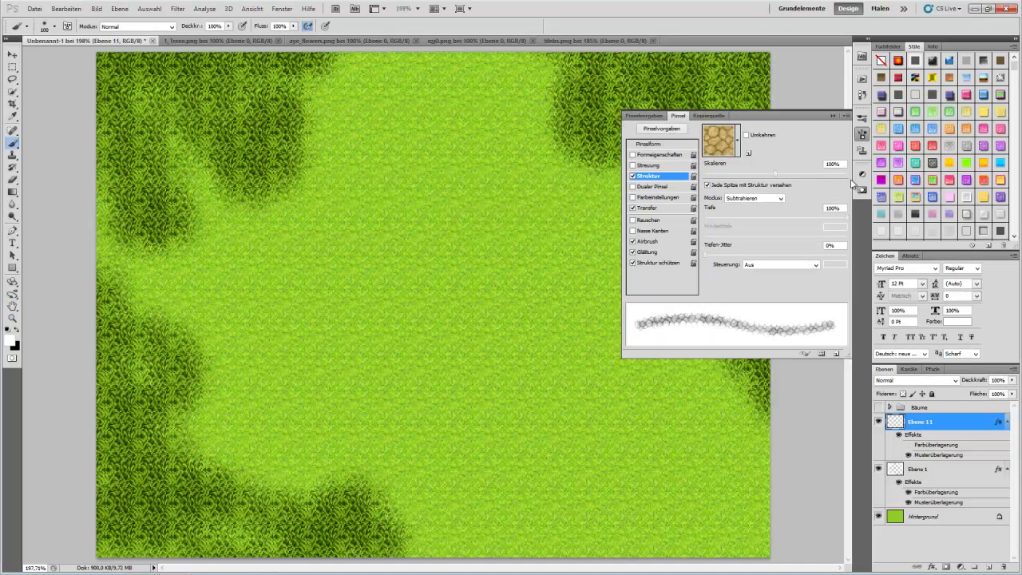
Paint a branching cobblestone path from the map's lower-right corner to its top edge and show the Bäume group again.
click(862, 134)
mouse_move(759, 535)
mouse_down()
mouse_move(630, 450)
mouse_move(601, 402)
mouse_up()
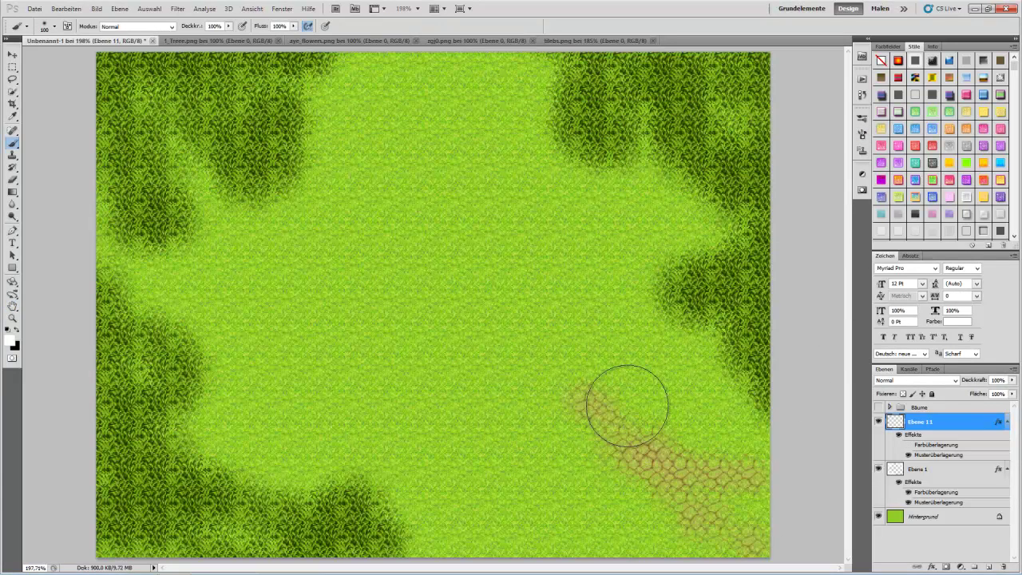
mouse_move(718, 541)
mouse_down()
mouse_move(569, 385)
mouse_move(528, 401)
mouse_move(544, 425)
mouse_move(469, 316)
mouse_move(526, 345)
mouse_move(377, 295)
mouse_move(507, 398)
mouse_move(364, 299)
mouse_move(548, 368)
mouse_move(494, 201)
mouse_move(439, 311)
mouse_move(473, 294)
mouse_move(538, 314)
mouse_move(379, 236)
mouse_move(497, 373)
mouse_move(391, 231)
mouse_move(418, 226)
mouse_move(384, 118)
mouse_move(451, 127)
mouse_move(376, 91)
mouse_move(484, 227)
mouse_move(449, 182)
mouse_move(436, 335)
mouse_move(285, 428)
mouse_up()
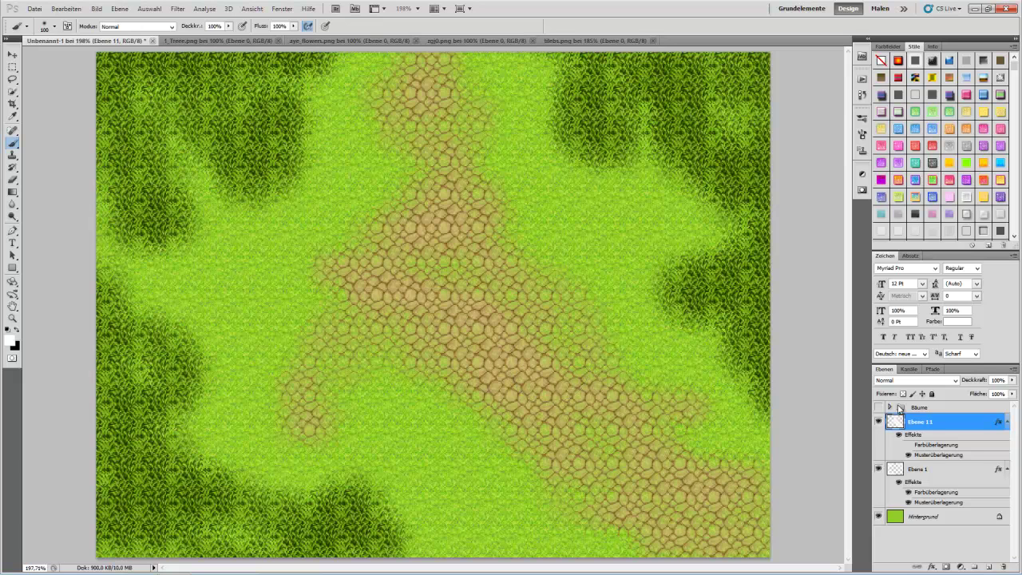
click(561, 244)
click(878, 407)
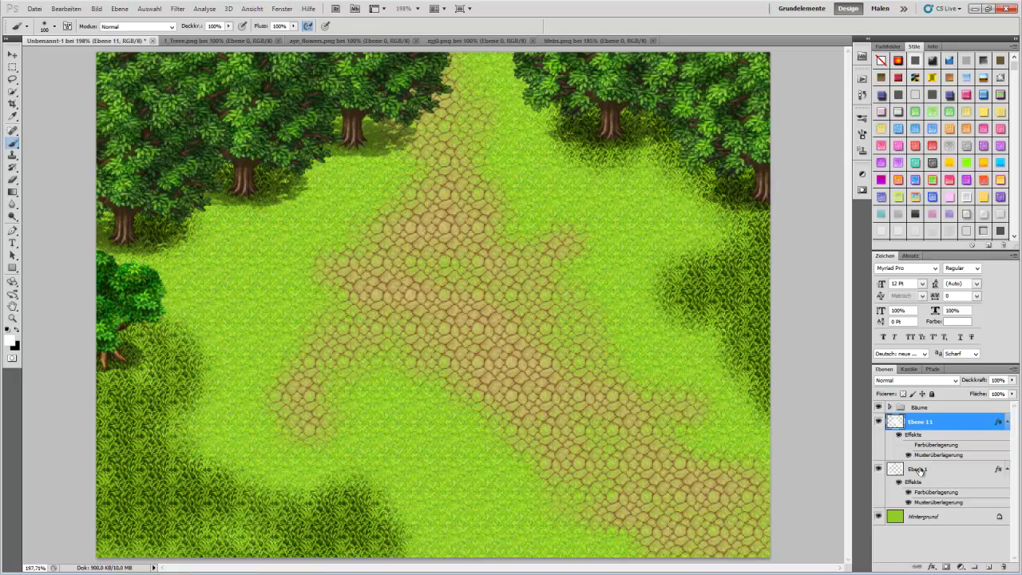
Select the tall, narrow bare tree in the tilebs.png tile sheet for copying.
key(m)
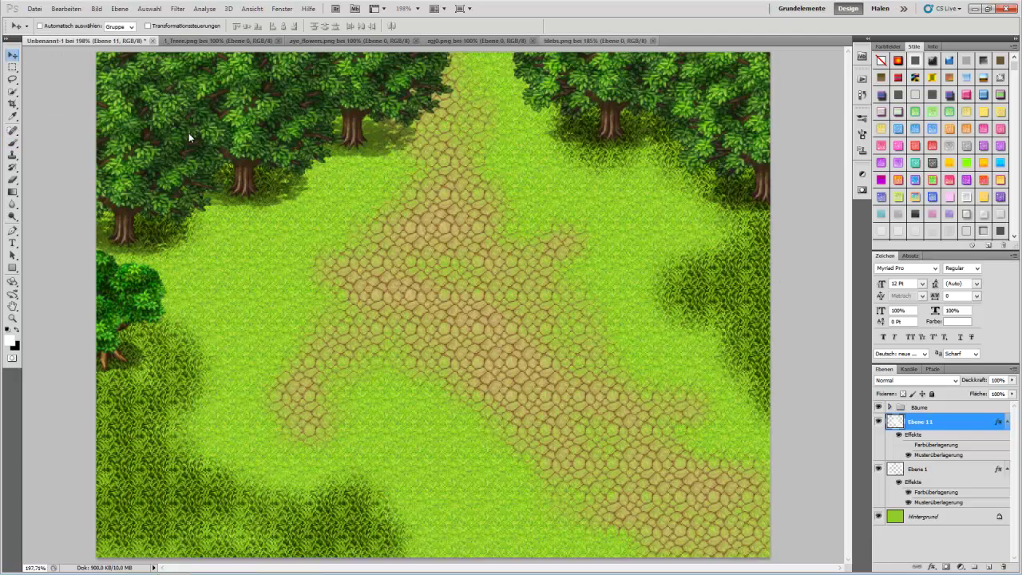
click(612, 40)
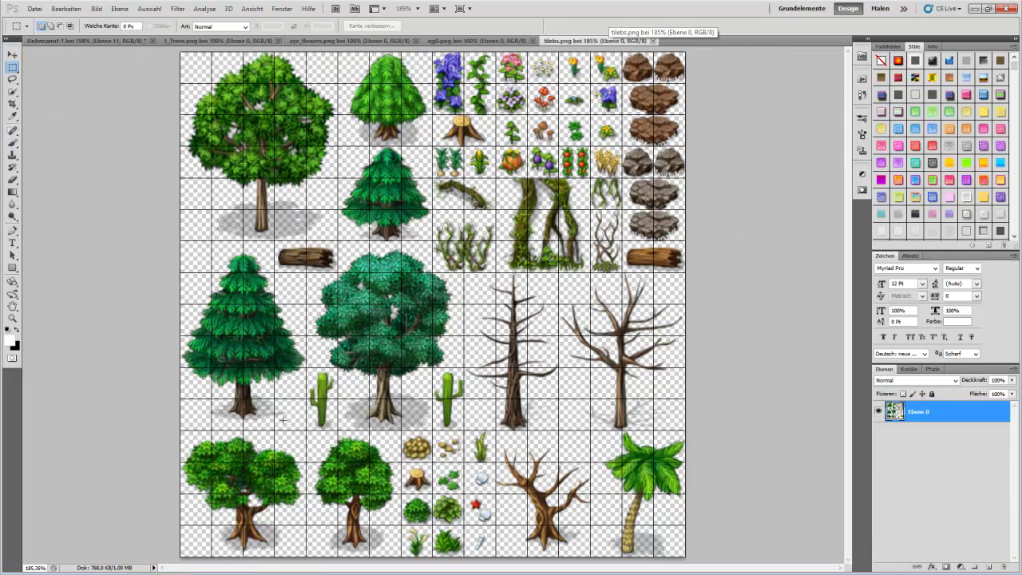
drag(533, 357, 561, 431)
Paste the bare tree above layer Ebene 7 and place it at the right end of the upper-left tree row.
click(60, 39)
click(13, 55)
right_click(261, 154)
click(287, 175)
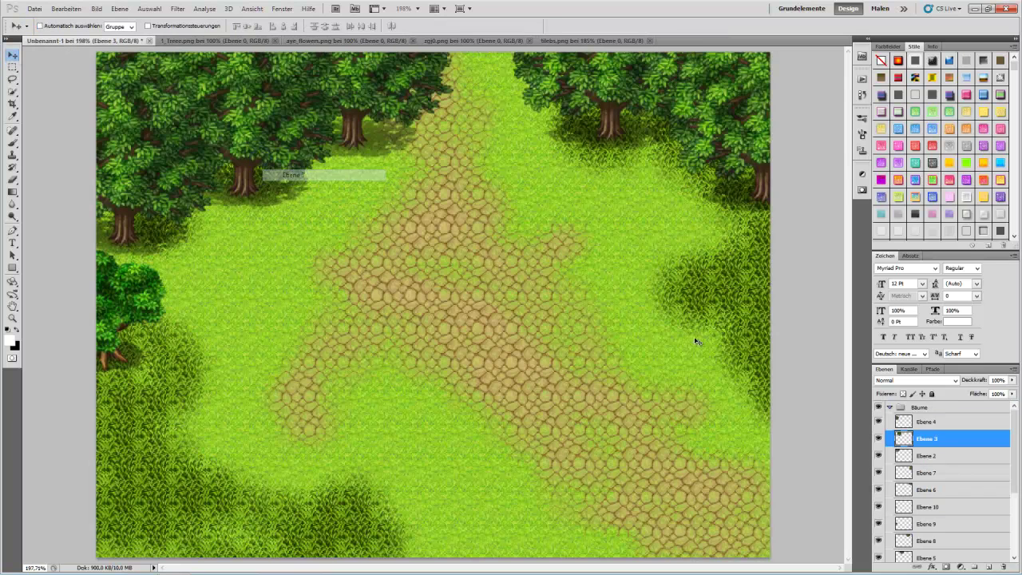
click(943, 474)
key(ctrl+v)
drag(445, 429, 345, 167)
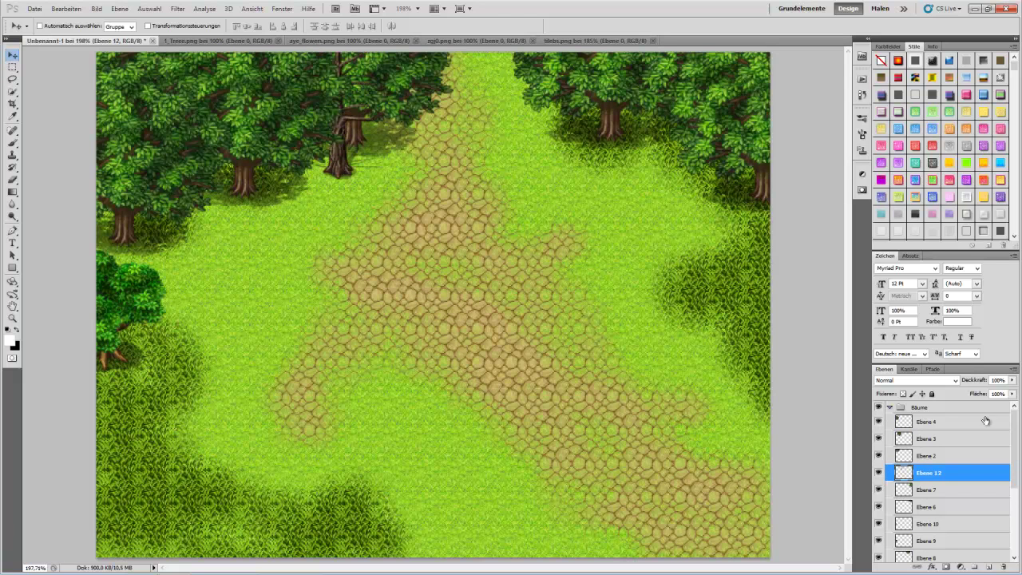
Paste a second bare tree above Ebene 4 and place it in front of the two left trees of the upper-left row.
click(918, 417)
key(ctrl+v)
drag(432, 377, 224, 233)
Paste a third bare tree and place it between the two leafy trees in the map's upper-right area.
key(ctrl+v)
drag(399, 364, 417, 268)
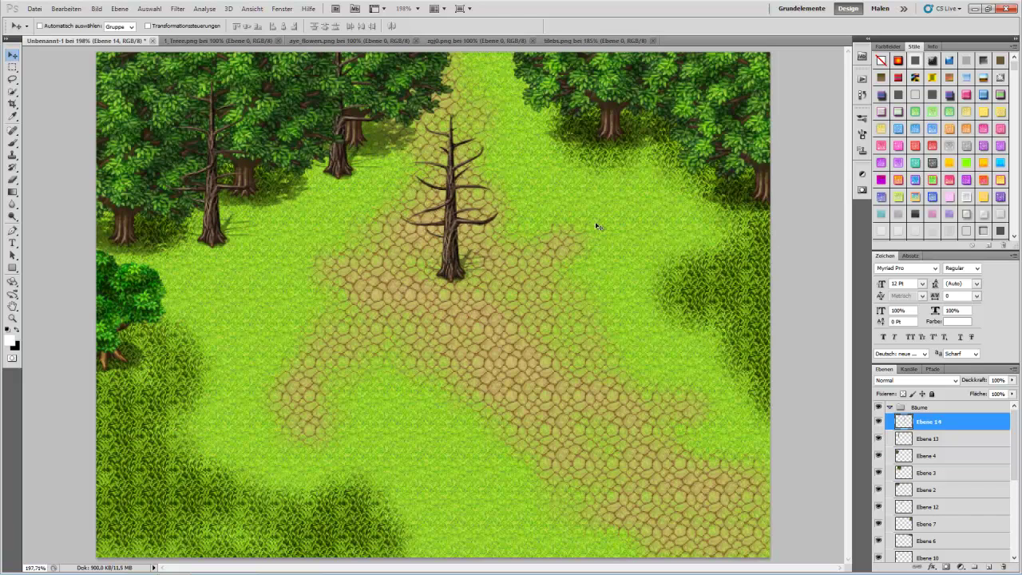
drag(445, 238, 114, 273)
right_click(953, 428)
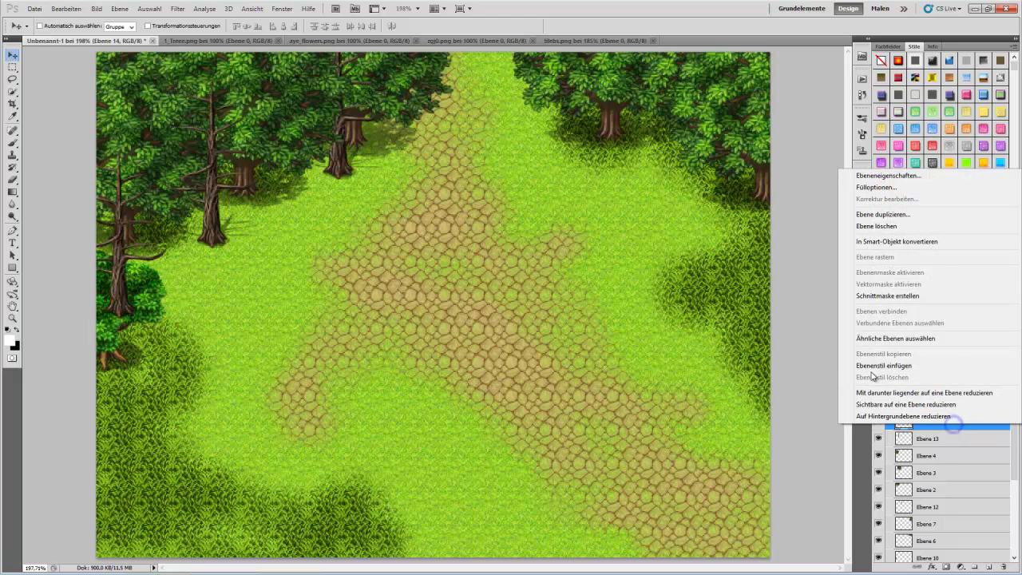
click(653, 10)
drag(80, 214, 655, 170)
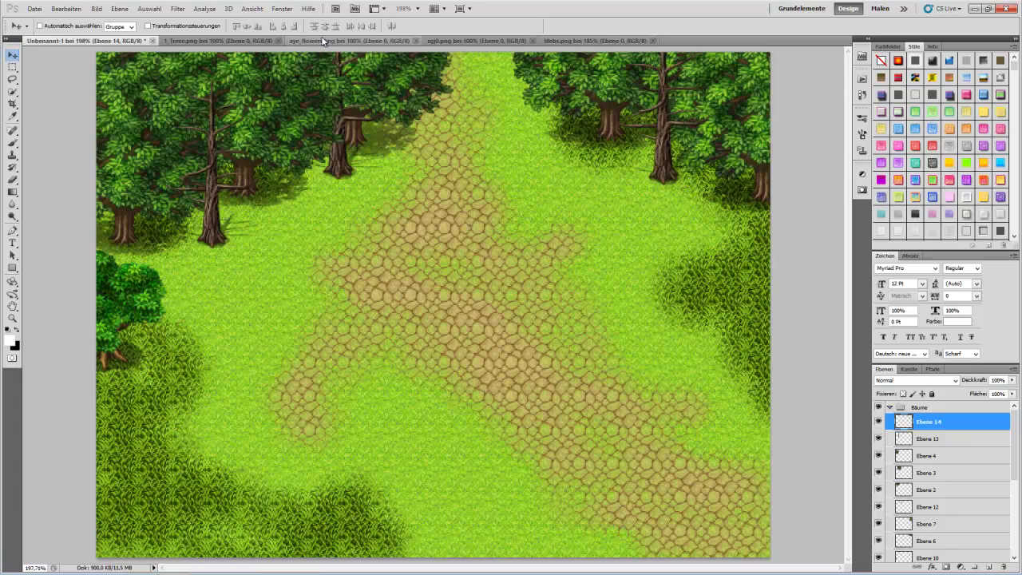
Copy the large leafy tree from 1_Treee.png, paste it twice into the map and place both side by side at the bottom edge.
click(566, 41)
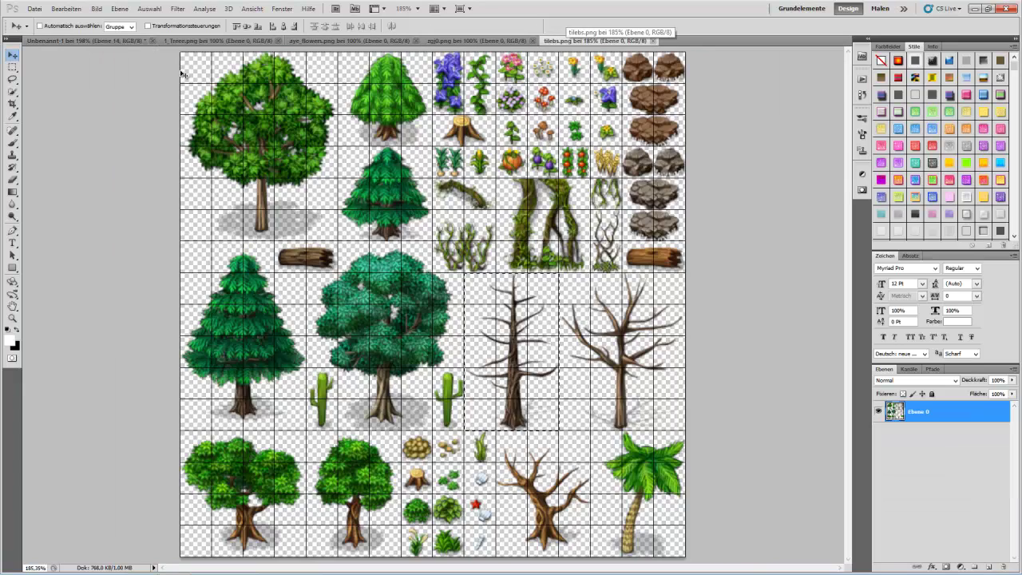
click(216, 40)
click(97, 41)
key(ctrl+v)
drag(456, 286, 581, 531)
key(ctrl+v)
drag(431, 311, 462, 563)
Shift the hue of the left bottom-edge tree to teal with Hue/Saturation.
key(ctrl+u)
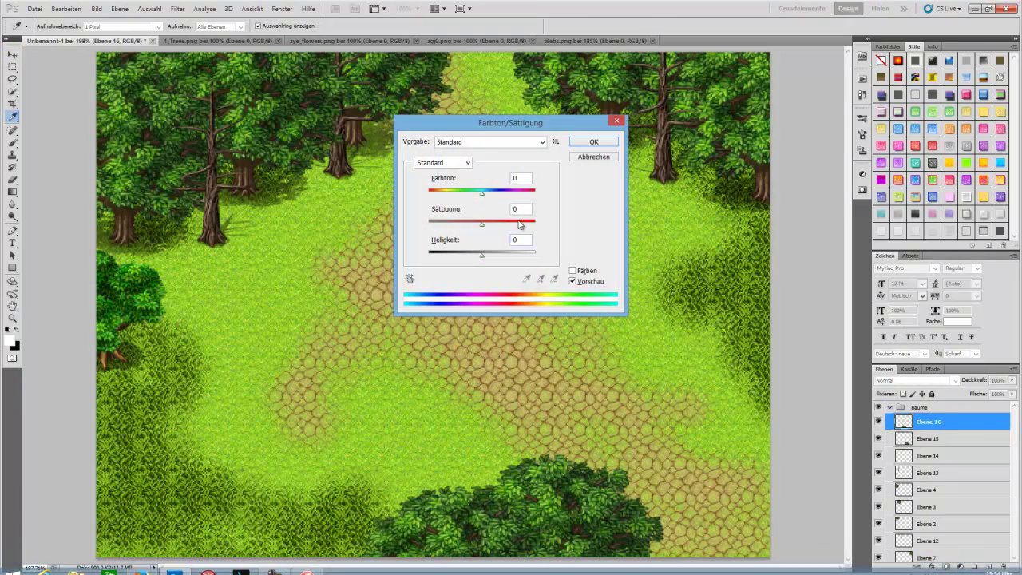
drag(481, 194, 511, 205)
click(593, 143)
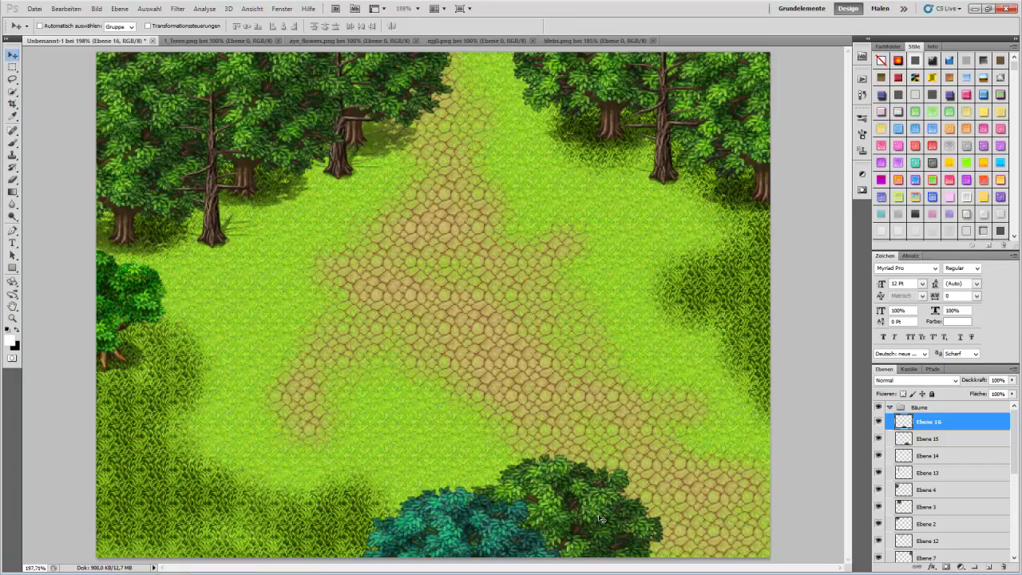
Try to recolour the middle tree of the upper-left row blue with a hue shift, and undo the change.
right_click(274, 132)
click(319, 152)
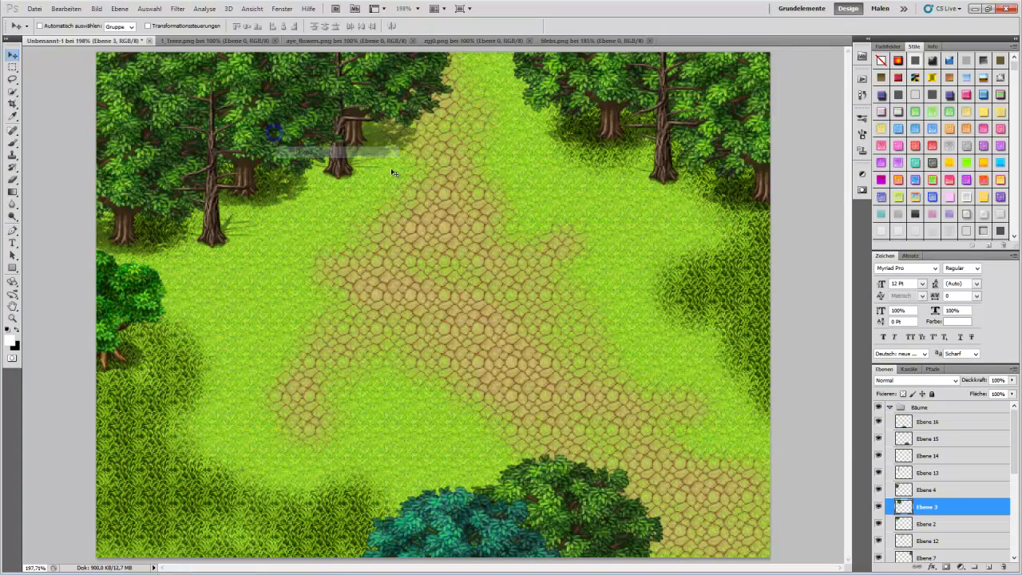
key(ctrl+u)
drag(482, 194, 524, 198)
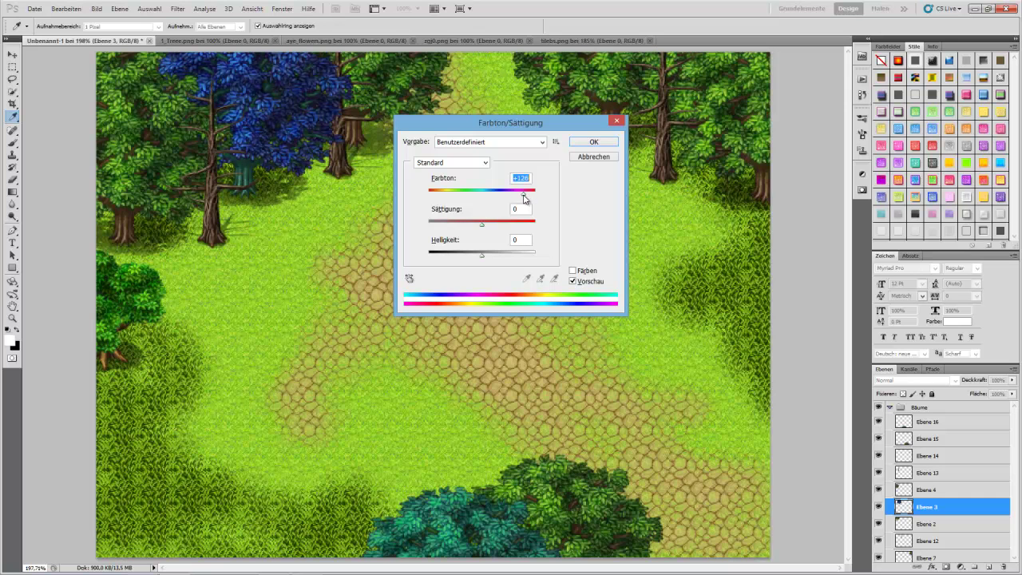
click(591, 142)
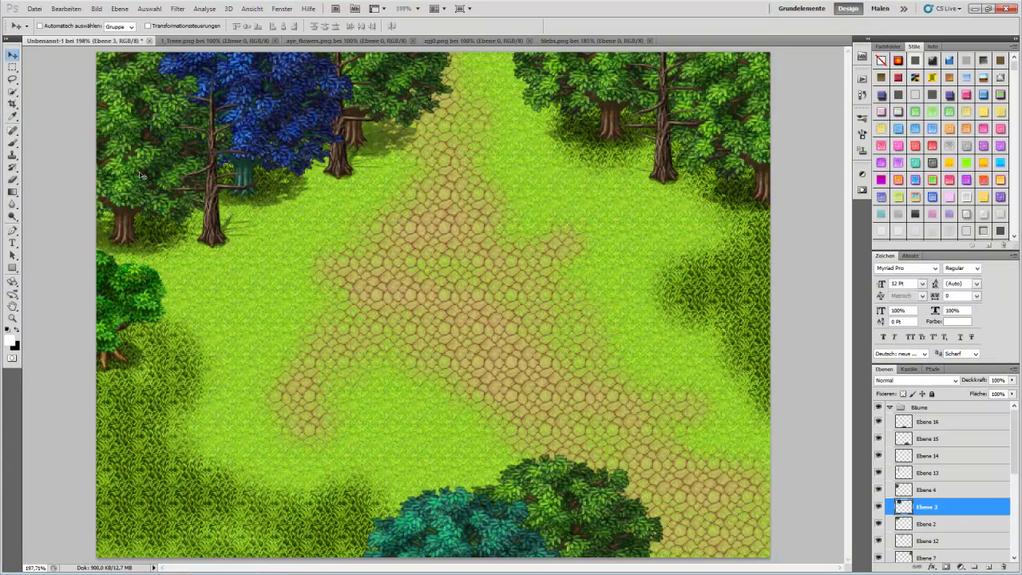
click(66, 8)
click(76, 38)
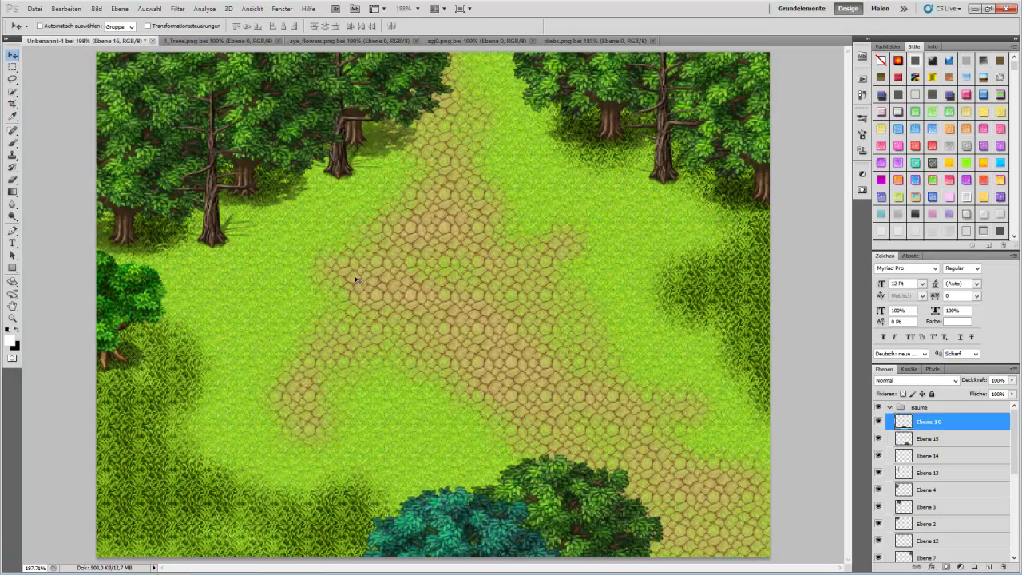
Show the document grid over the map and bring the upper-left trees into close view at 500%.
click(12, 318)
click(289, 120)
click(289, 119)
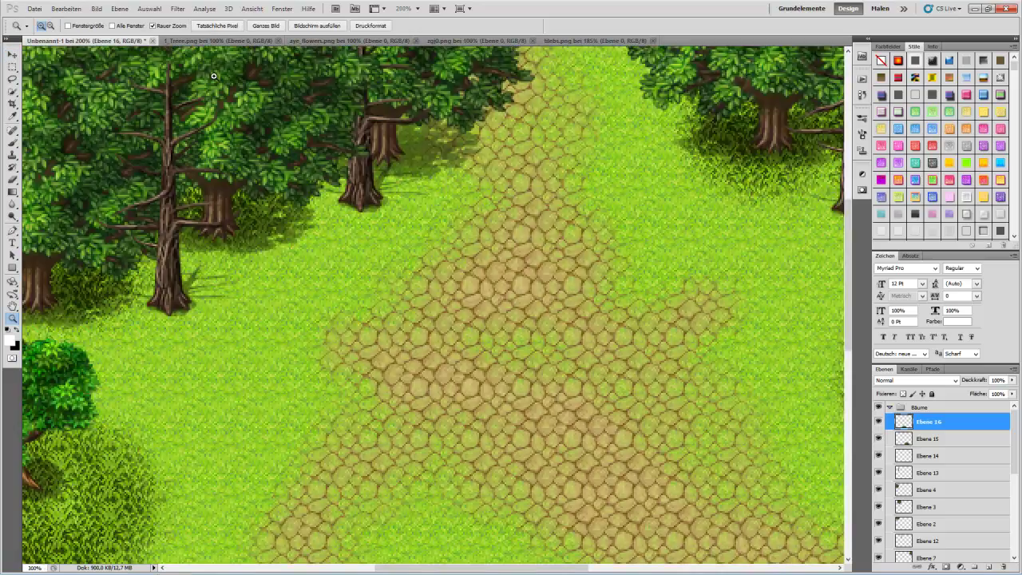
click(232, 80)
click(216, 68)
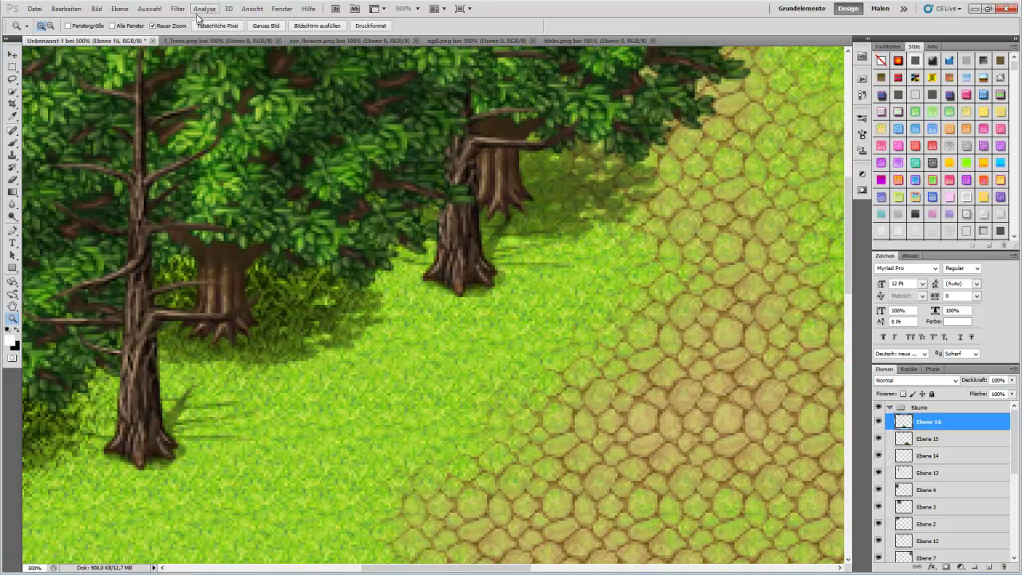
click(204, 9)
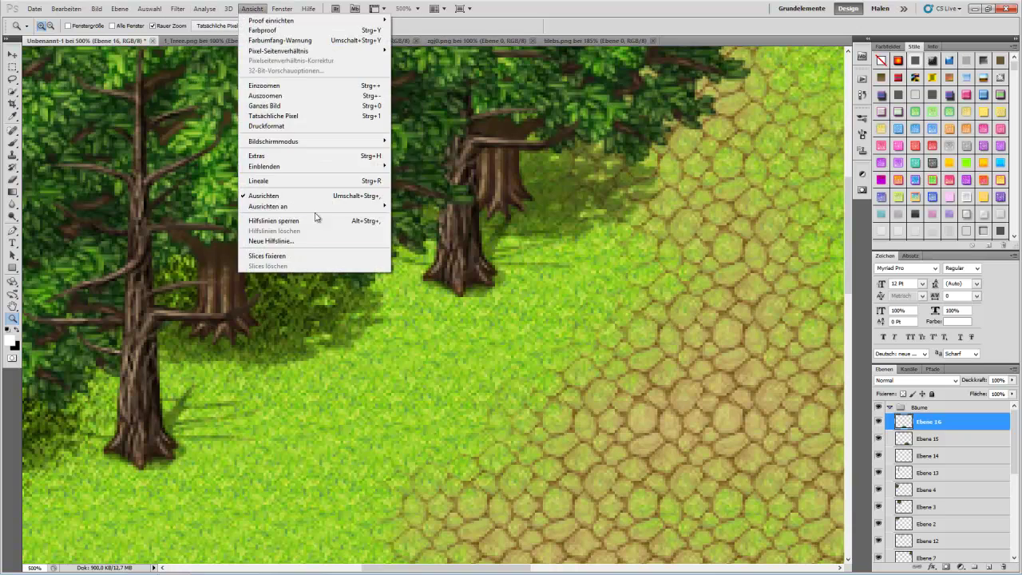
mouse_move(281, 166)
click(432, 199)
drag(291, 194, 445, 336)
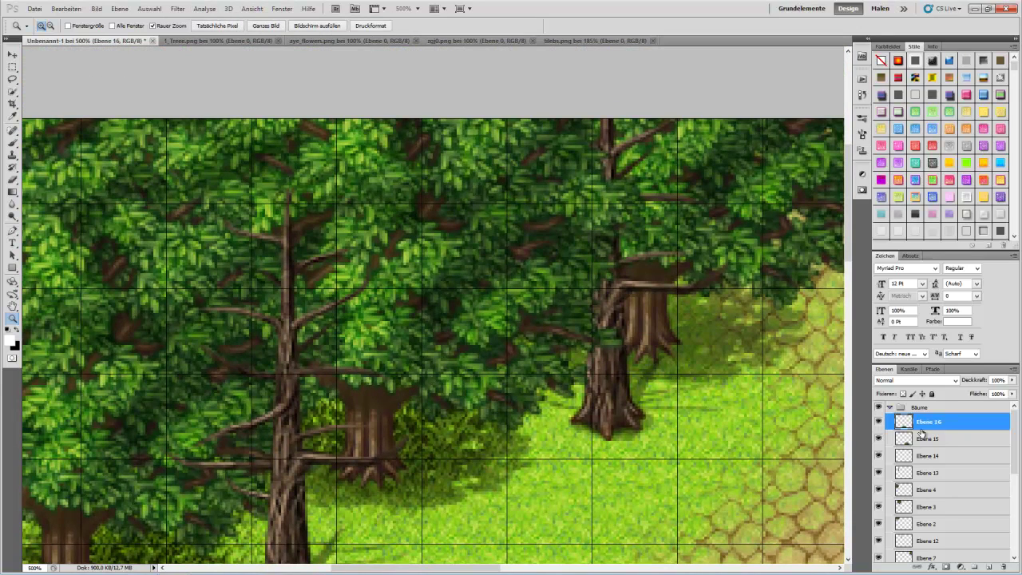
Select the layer of the middle upper-left tree and outline its foliage with the Lasso, leaving out the trunk.
key(v)
right_click(441, 366)
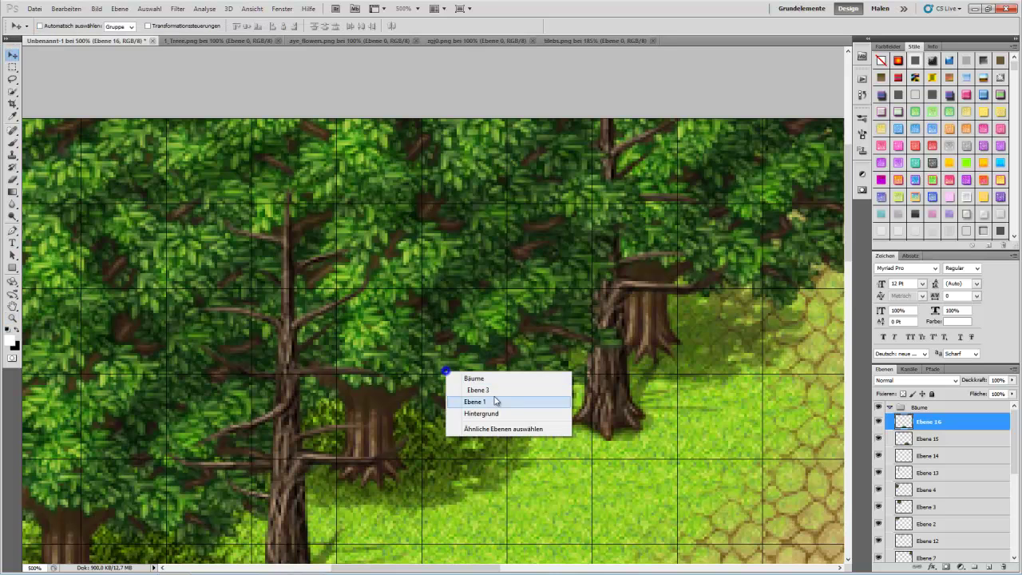
click(479, 402)
ctrl+click(902, 505)
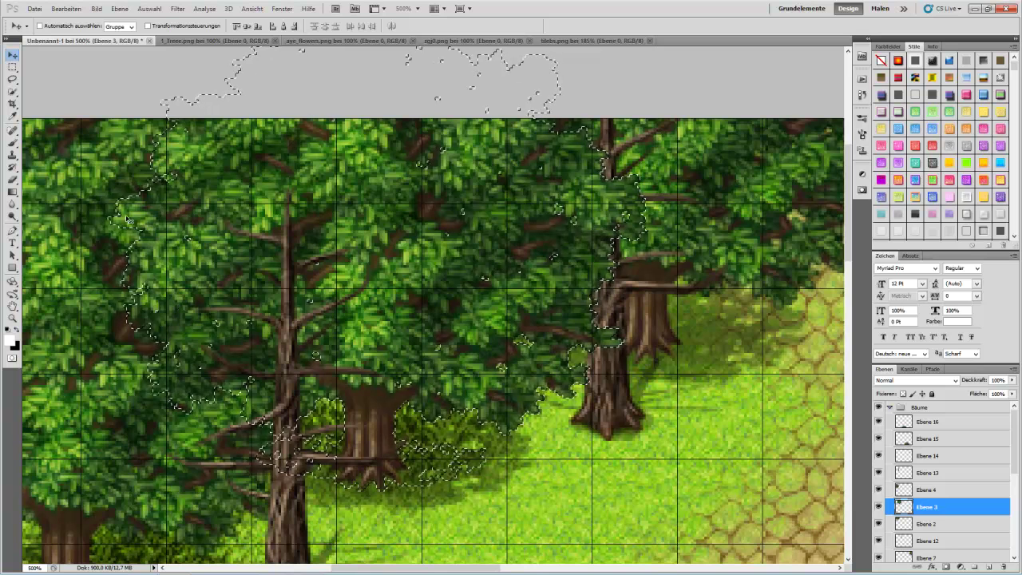
key(ctrl+d)
click(12, 79)
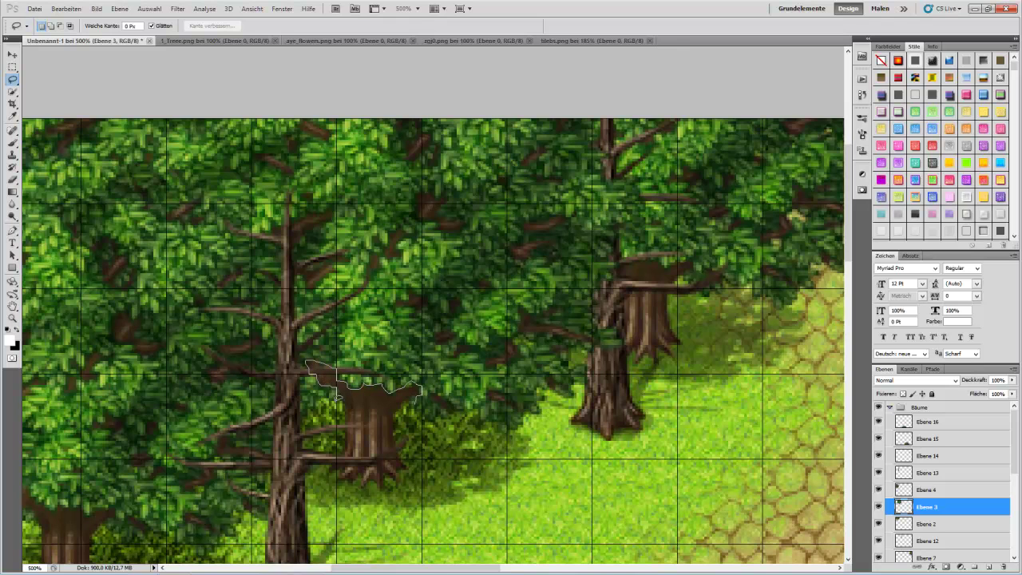
mouse_move(281, 477)
mouse_down()
mouse_move(73, 239)
mouse_move(119, 156)
mouse_move(93, 126)
mouse_move(206, 101)
mouse_move(565, 99)
mouse_move(651, 331)
mouse_up()
drag(418, 393, 420, 396)
Recolour the outlined foliage red with Hue/Saturation, using hue -92, saturation +36 and a reduced lightness, and drop the selection.
key(ctrl+u)
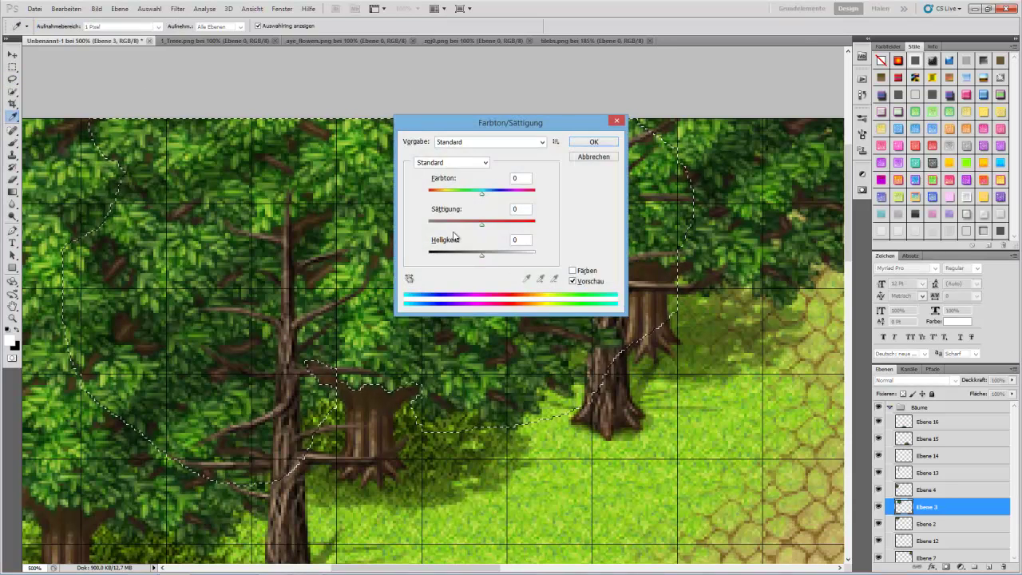
drag(481, 194, 472, 261)
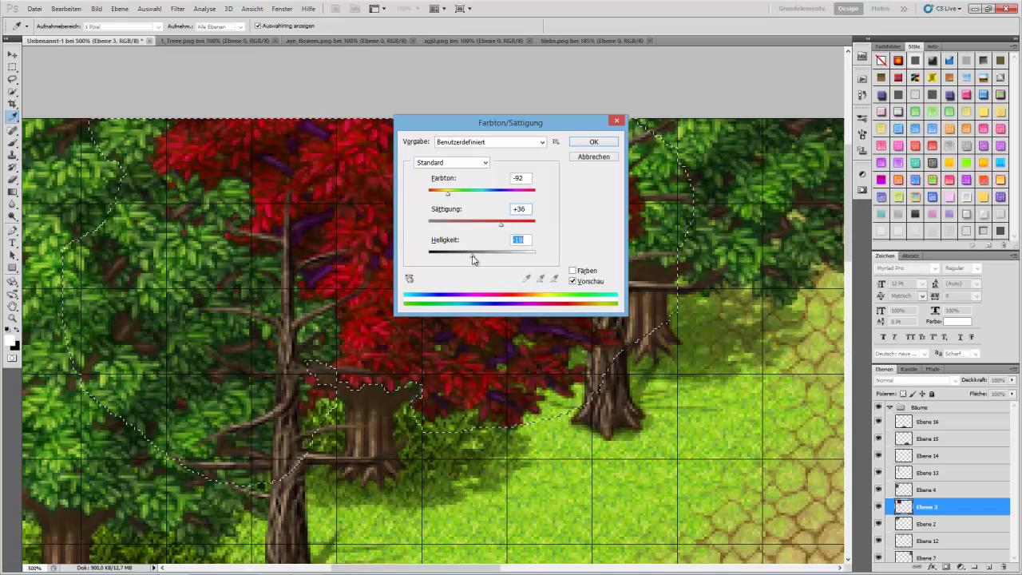
click(583, 145)
key(ctrl+d)
click(12, 317)
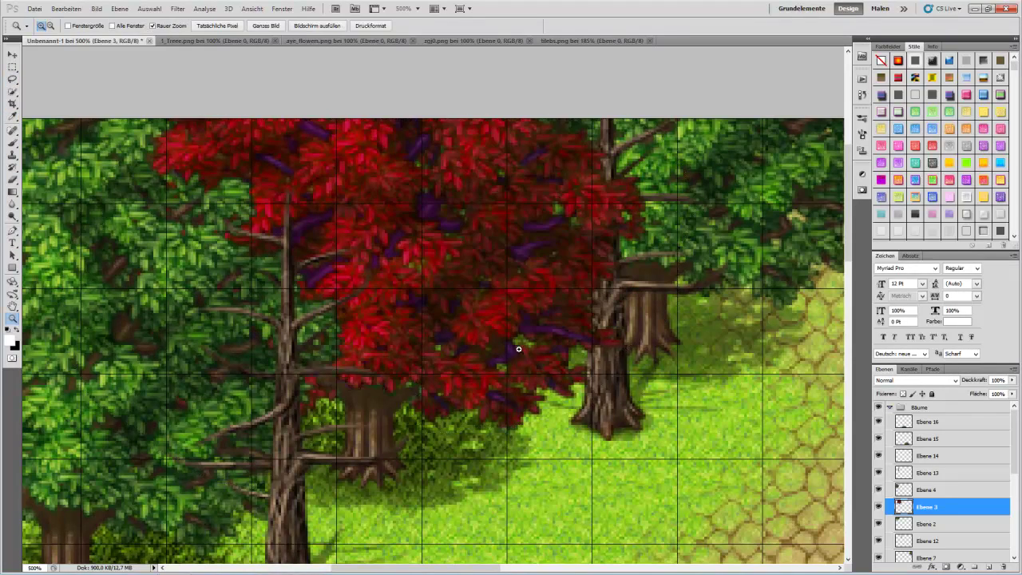
right_click(517, 349)
click(530, 366)
click(440, 358)
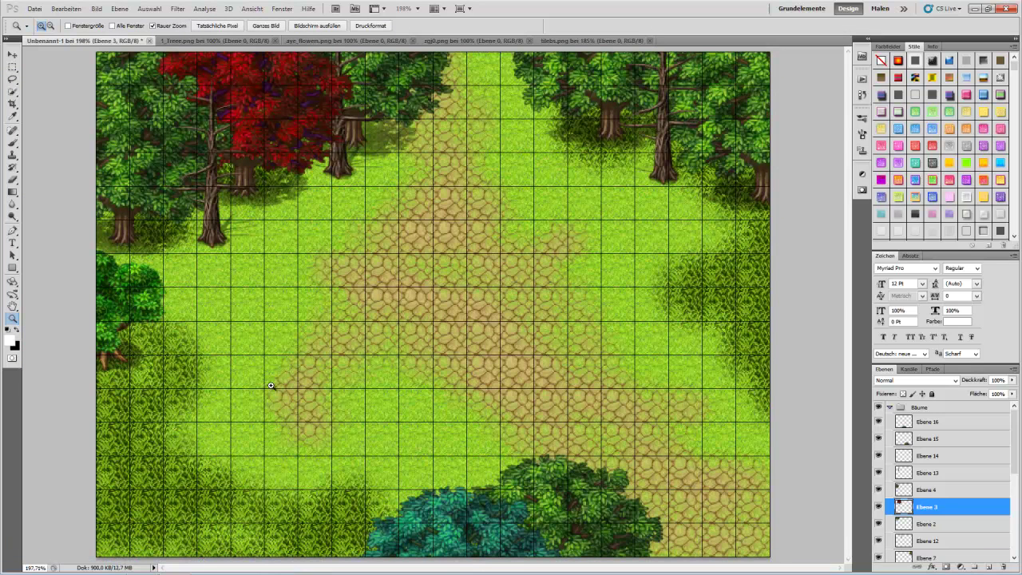
click(307, 562)
click(966, 13)
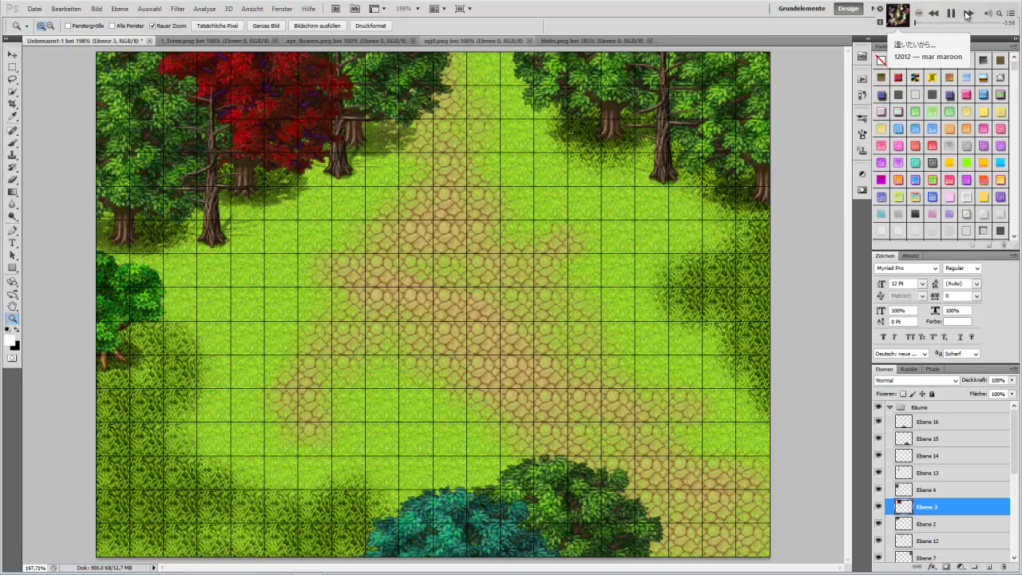
click(966, 15)
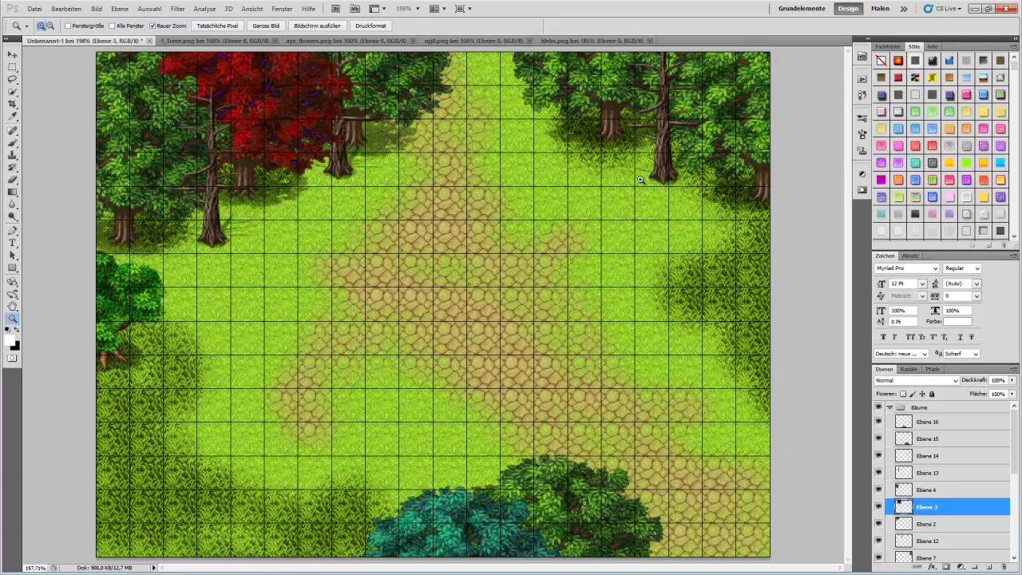
Paste another large leafy tree beneath the Ebene 15 layer and place it at the map's bottom edge beside the teal tree.
click(955, 423)
click(949, 459)
key(ctrl+v)
drag(450, 251, 349, 501)
key(v)
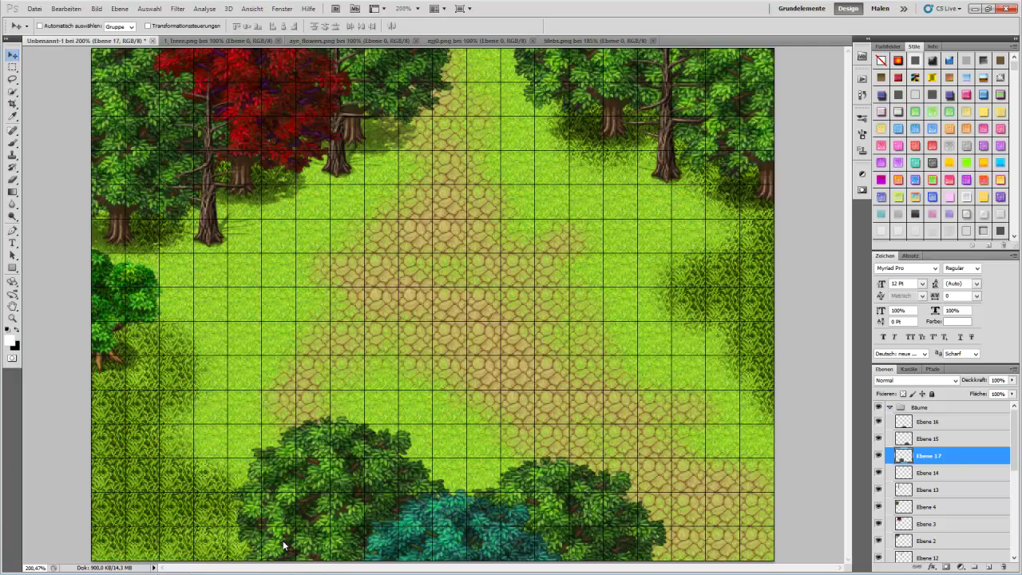
right_click(353, 492)
click(379, 508)
drag(335, 490, 301, 512)
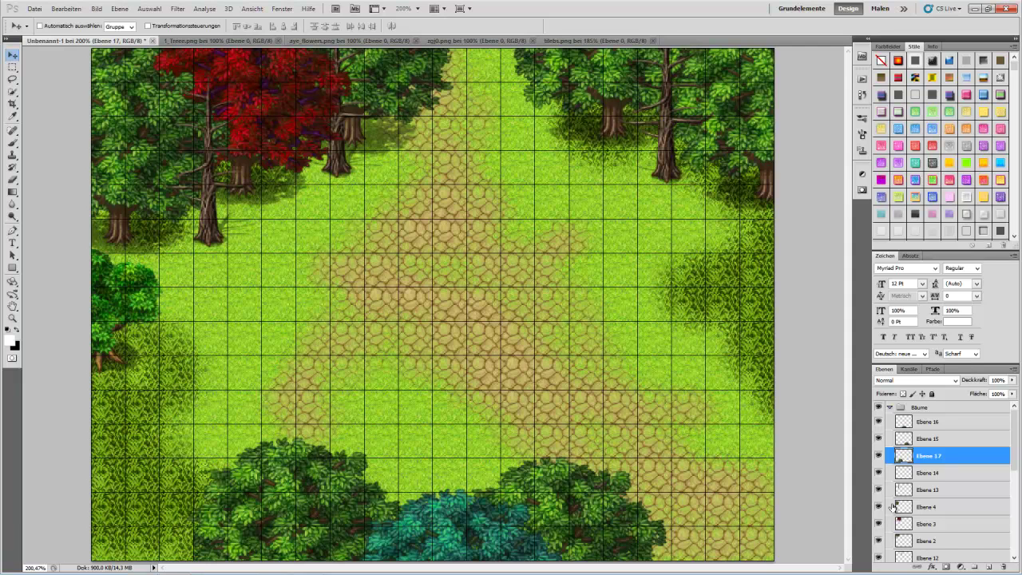
Paste two more large leafy trees, each on a lower layer, and place them to fill the map's lower-left corner.
click(920, 471)
key(ctrl+v)
drag(443, 315, 234, 460)
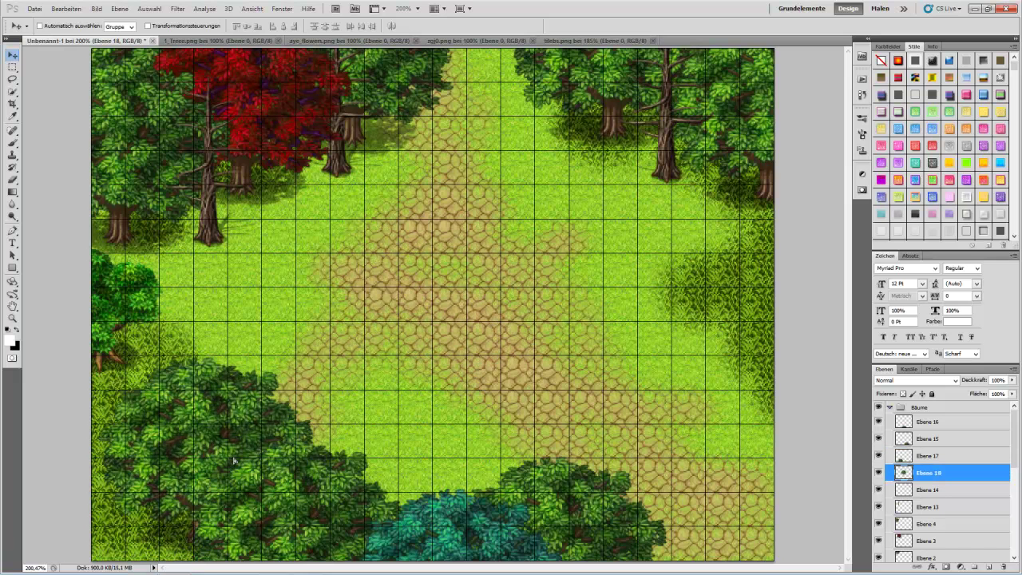
click(926, 489)
key(ctrl+v)
drag(279, 317, 35, 451)
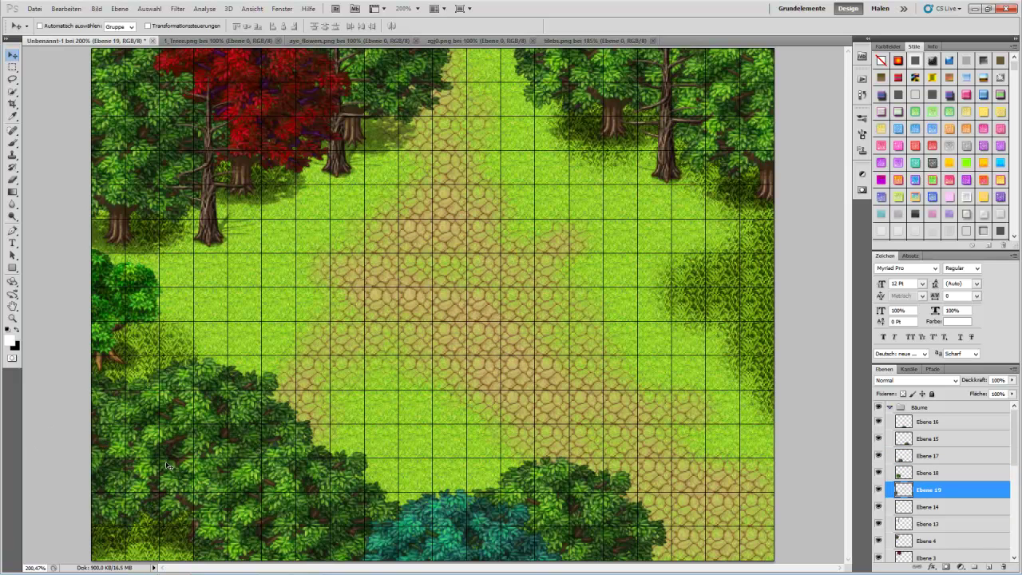
Paste four large leafy trees and arrange them overlapping down the map's right edge.
key(ctrl+v)
drag(565, 361, 797, 265)
key(ctrl+v)
drag(404, 320, 715, 289)
key(ctrl+v)
drag(434, 319, 773, 347)
key(ctrl+v)
drag(423, 320, 786, 442)
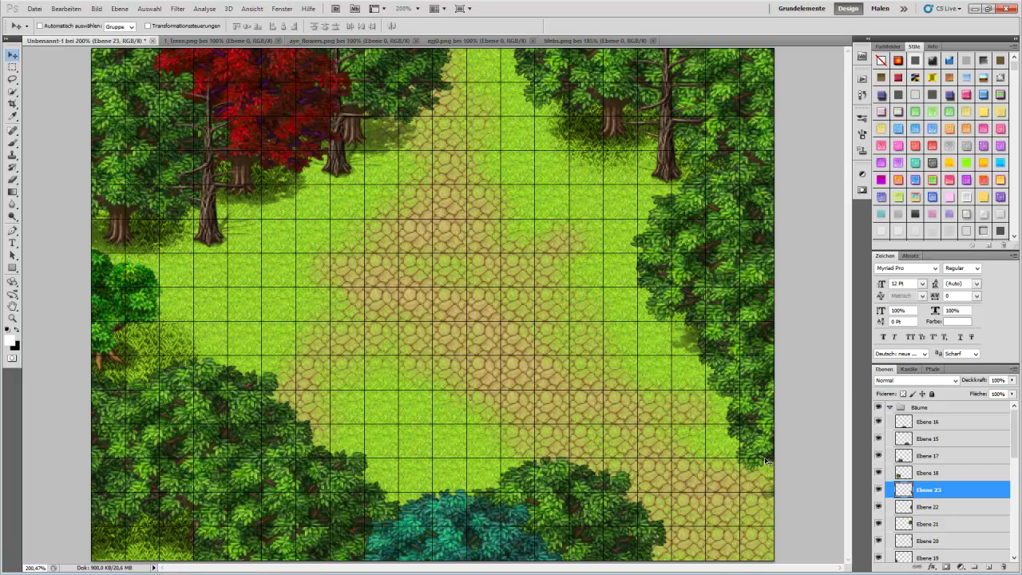
Delete the two small leafy trees at the map's left edge.
right_click(114, 284)
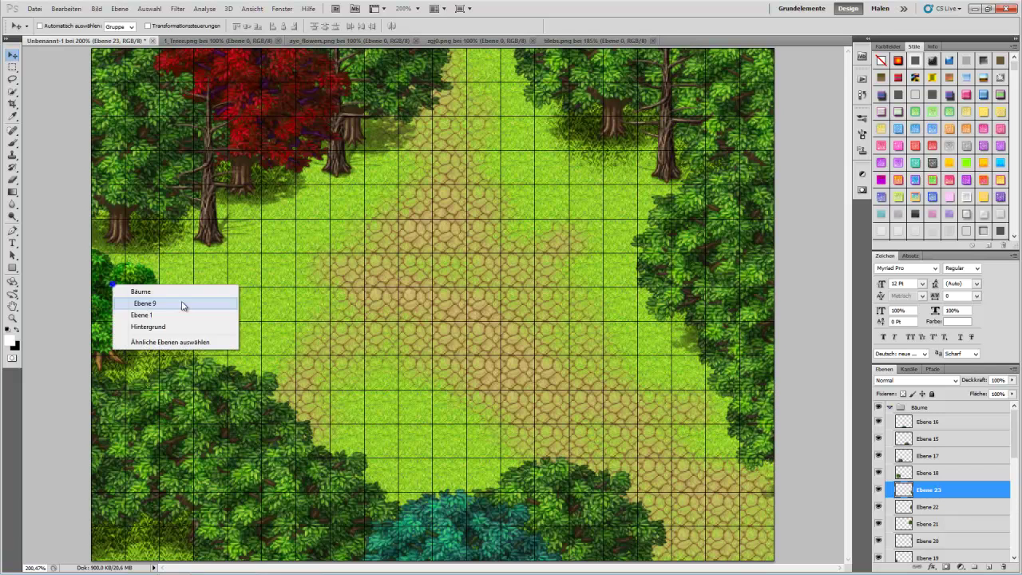
click(176, 302)
key(Delete)
right_click(101, 324)
click(127, 342)
key(Delete)
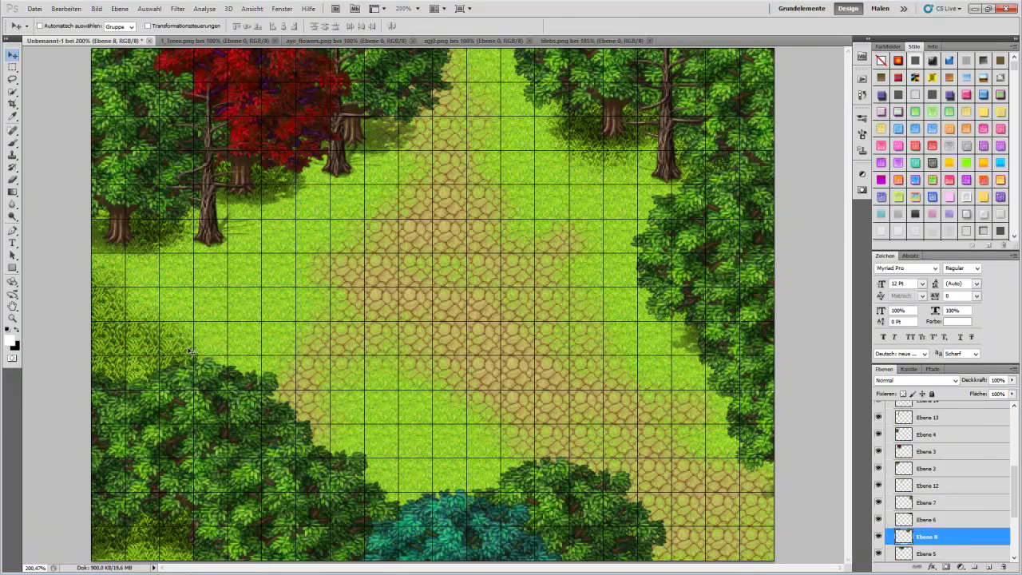
Paste two large leafy trees above the Ebene 5 layer, place them along the map's left edge and stack the upper one beneath the other.
right_click(171, 402)
click(999, 471)
scroll(965, 498, down, 1)
scroll(965, 498, down, 2)
click(931, 506)
key(ctrl+v)
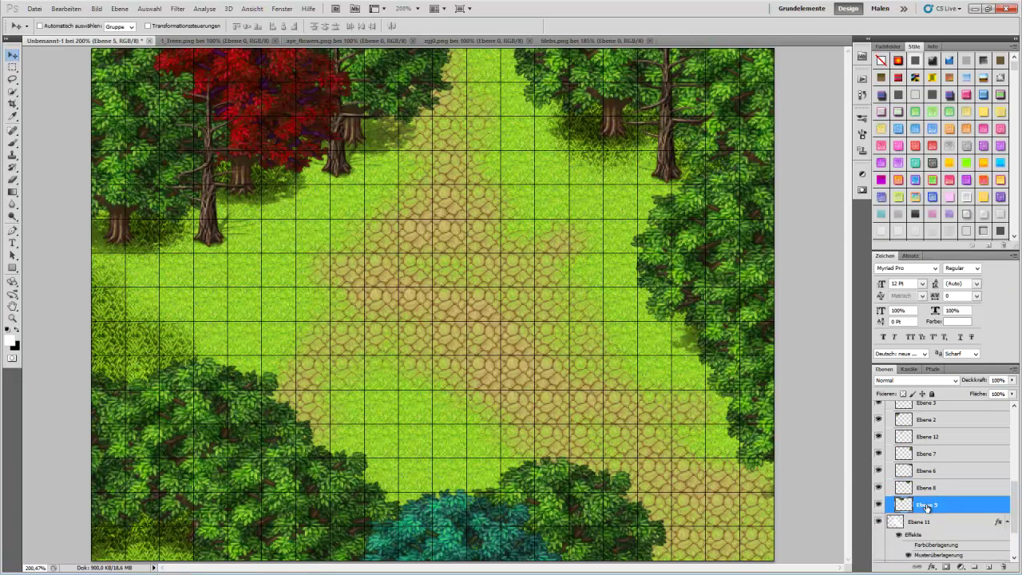
drag(475, 342, 112, 382)
key(ctrl+v)
drag(459, 311, 127, 254)
drag(931, 507, 927, 530)
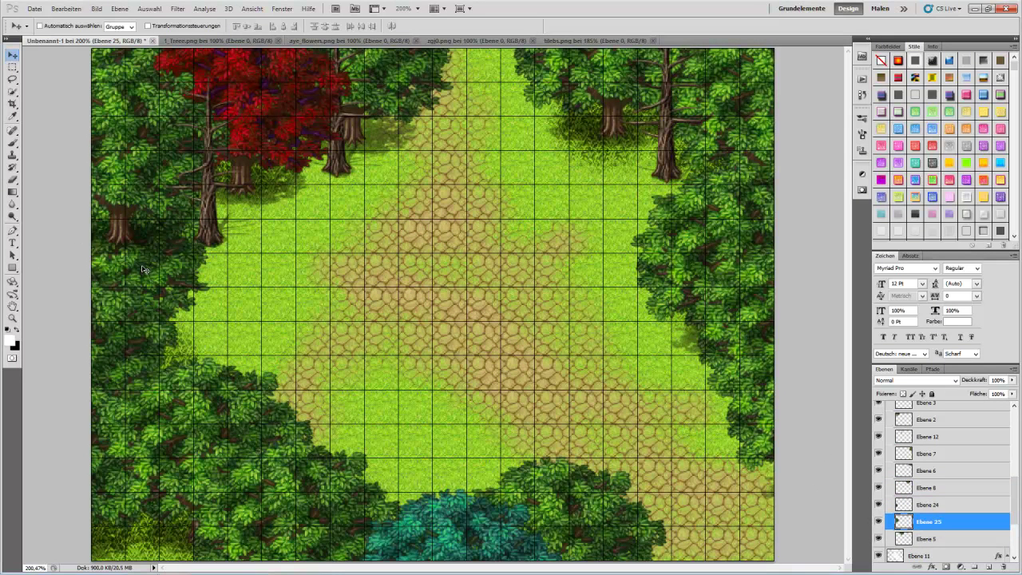
Try to move the upper-left leafy tree's layer to another position in the layer stack, and undo the change.
right_click(121, 193)
click(159, 206)
drag(930, 410, 953, 513)
click(64, 9)
click(69, 38)
click(65, 8)
click(72, 37)
click(64, 10)
click(69, 42)
Raise the two left-edge tree layers in the stack, Ebene 24 above Ebene 14 and Ebene 25 directly above Ebene 4.
right_click(105, 305)
click(132, 329)
drag(946, 545, 930, 457)
right_click(469, 313)
click(511, 333)
drag(933, 547, 932, 458)
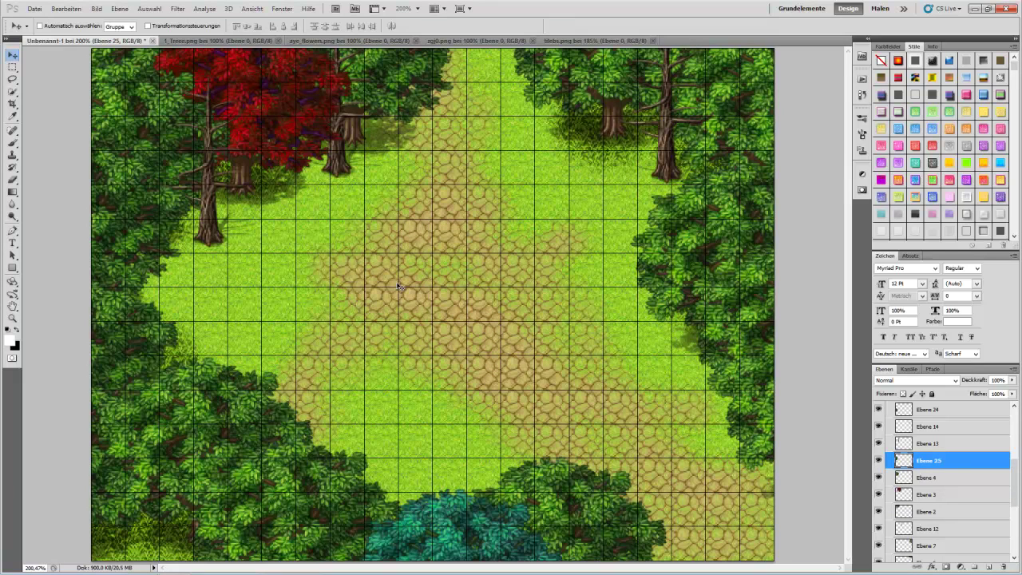
Copy the smaller fir tree from the tileset image with the bare and leafy trees and paste it into the map.
click(488, 40)
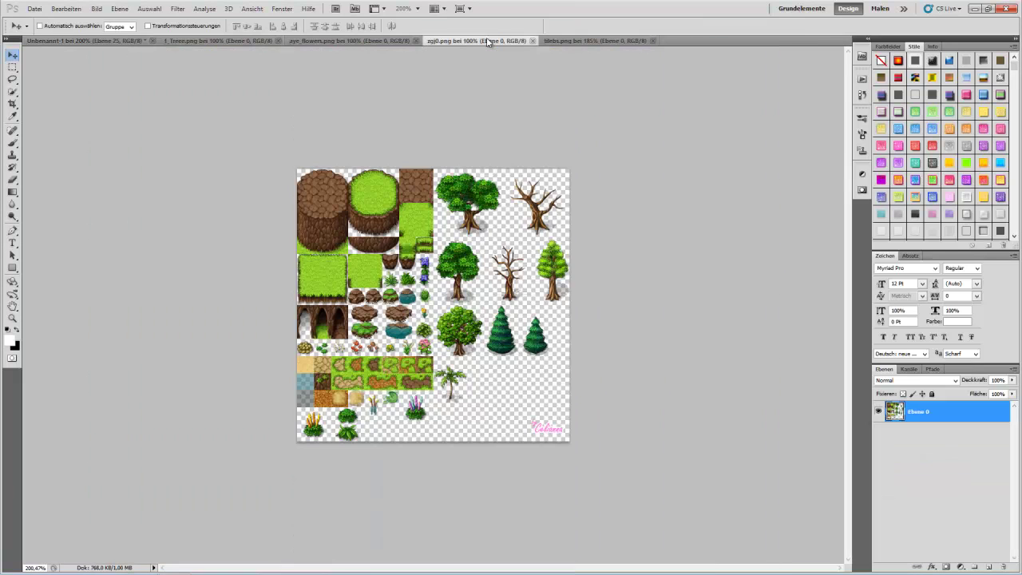
click(12, 317)
drag(315, 357, 651, 333)
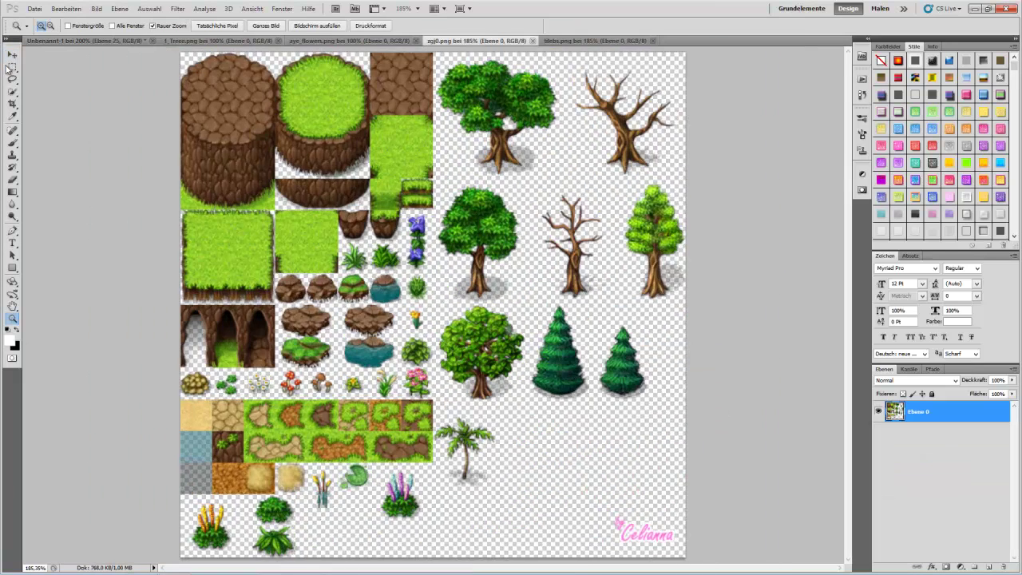
key(m)
drag(648, 383, 648, 394)
key(ctrl+c)
click(72, 40)
key(ctrl+v)
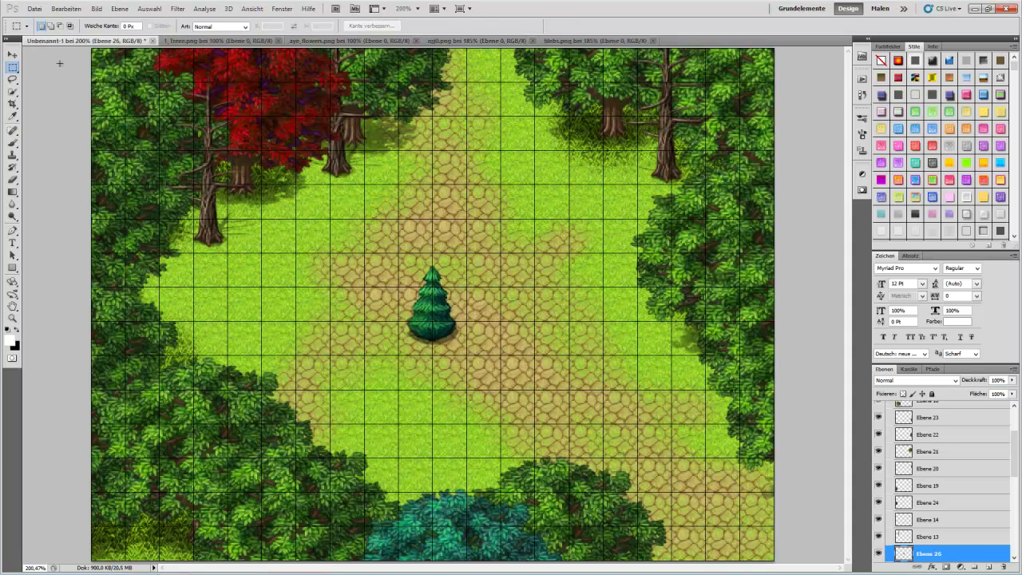
Place the fir below the path's centre, then paste two more and set them right of the path and near the left edge.
click(12, 54)
drag(445, 330, 395, 389)
key(ctrl+v)
drag(435, 319, 546, 205)
key(ctrl+v)
drag(423, 315, 200, 299)
Move the three fir layers out of the Bäume group to the top of the layer stack.
drag(937, 554, 930, 409)
right_click(389, 380)
click(421, 399)
drag(936, 550, 932, 422)
right_click(534, 201)
click(563, 210)
drag(941, 553, 915, 439)
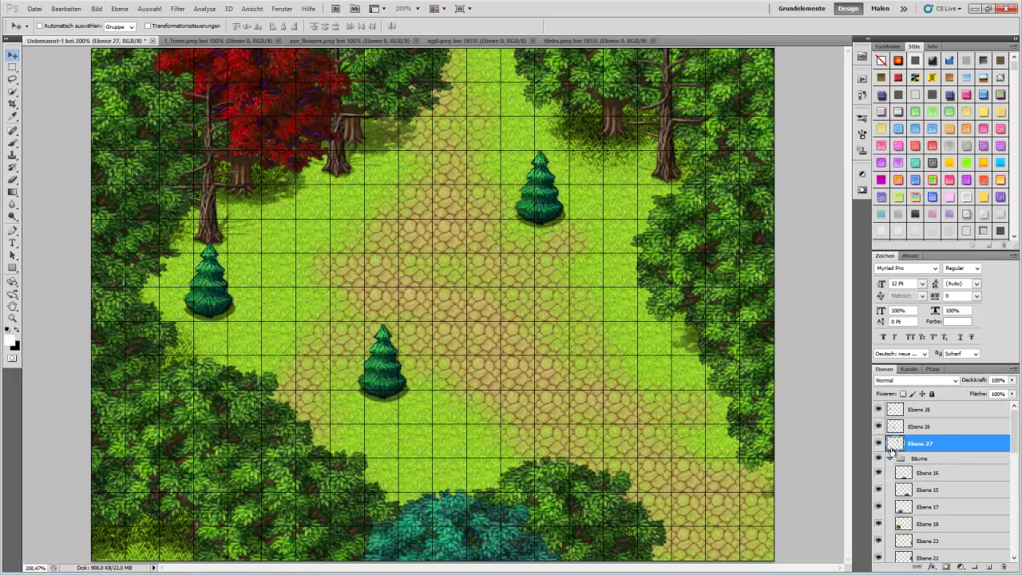
Collapse the Bäume group and reposition the firs beside the red tree, below the upper-right trees and above the teal tree.
click(889, 458)
right_click(217, 297)
click(239, 304)
drag(201, 289, 274, 212)
right_click(538, 203)
click(571, 211)
drag(537, 206, 604, 188)
right_click(380, 379)
click(411, 387)
drag(368, 375, 418, 434)
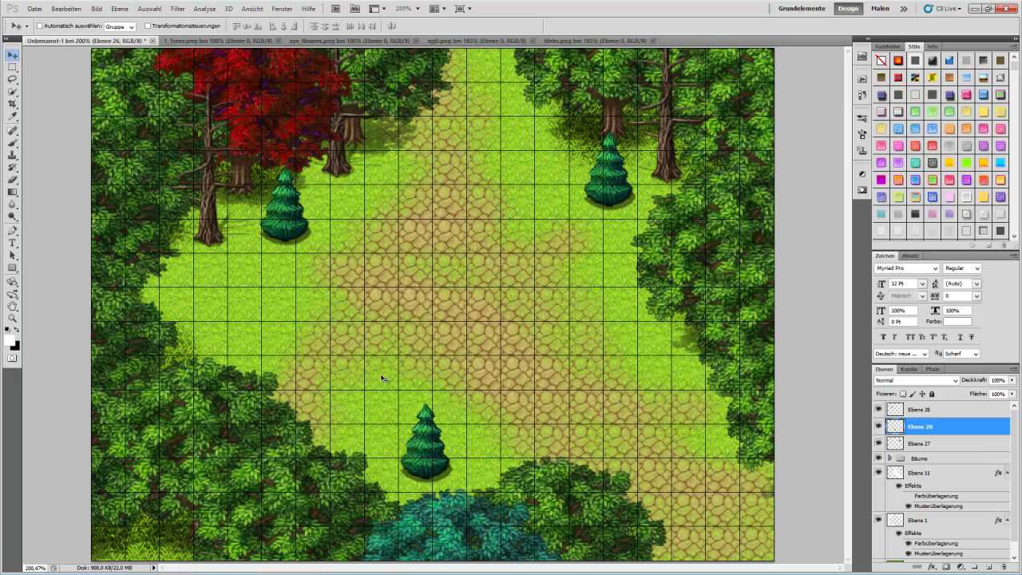
mouse_move(399, 570)
click(304, 566)
click(968, 14)
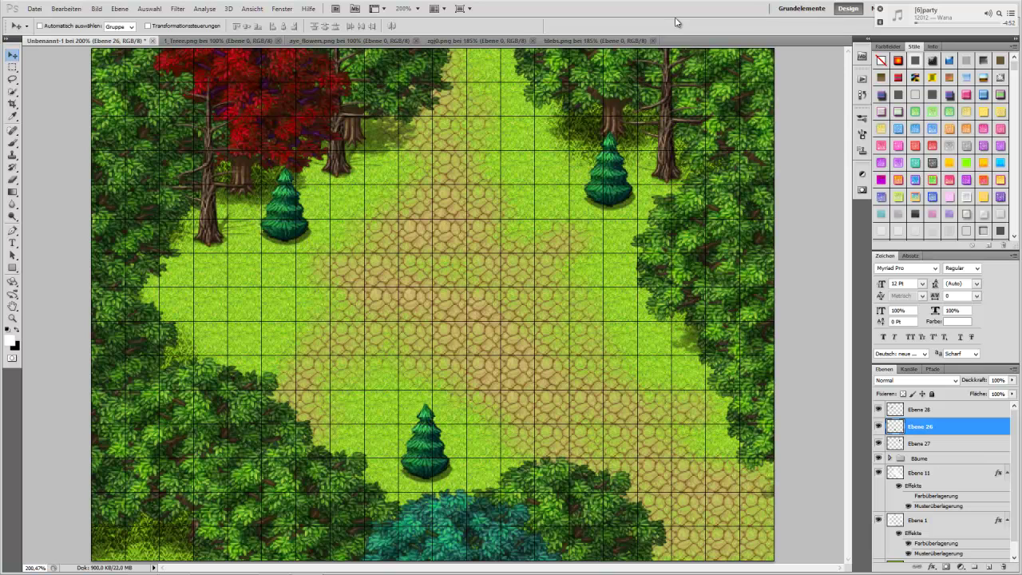
Select the leafy tree layer in the map's upper-right corner and shift its hue to blue with Hue/Saturation.
right_click(744, 58)
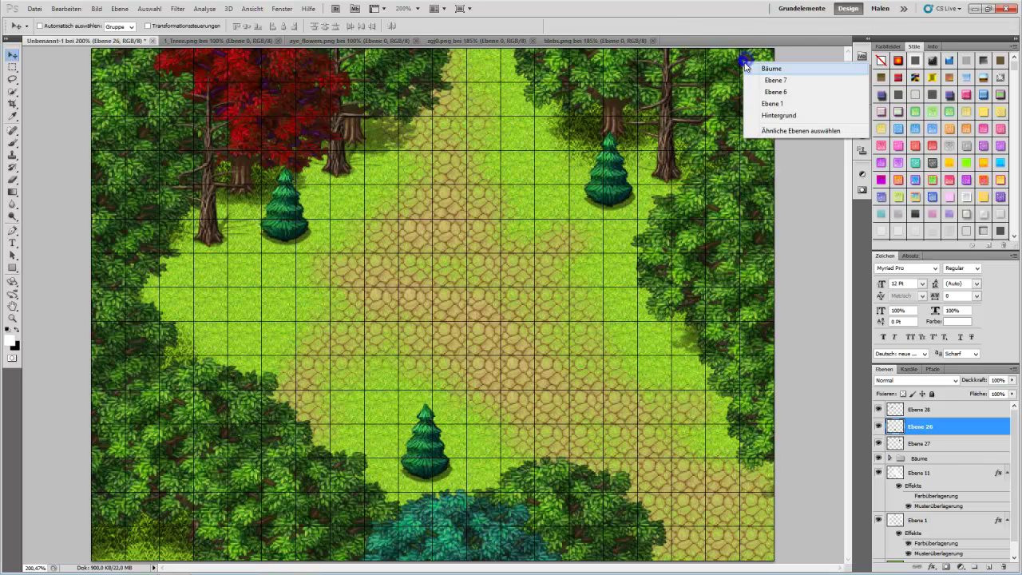
click(775, 82)
click(877, 553)
click(877, 553)
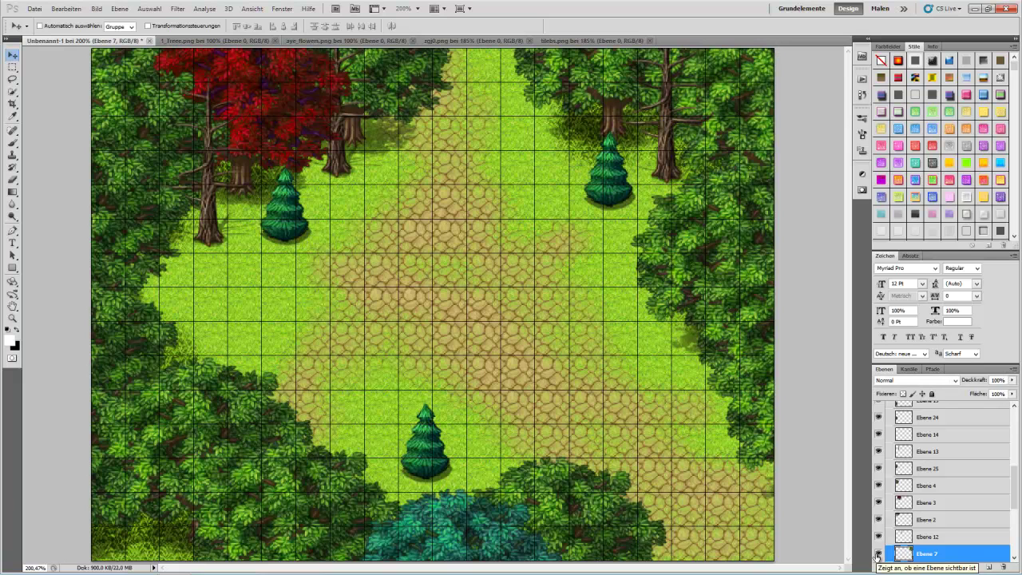
key(ctrl+u)
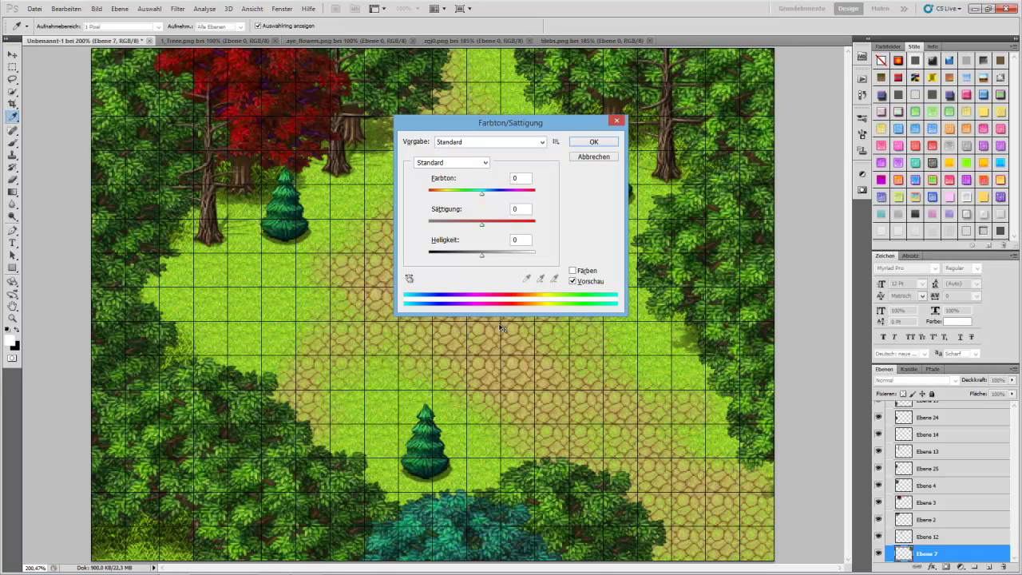
drag(481, 194, 526, 198)
click(594, 141)
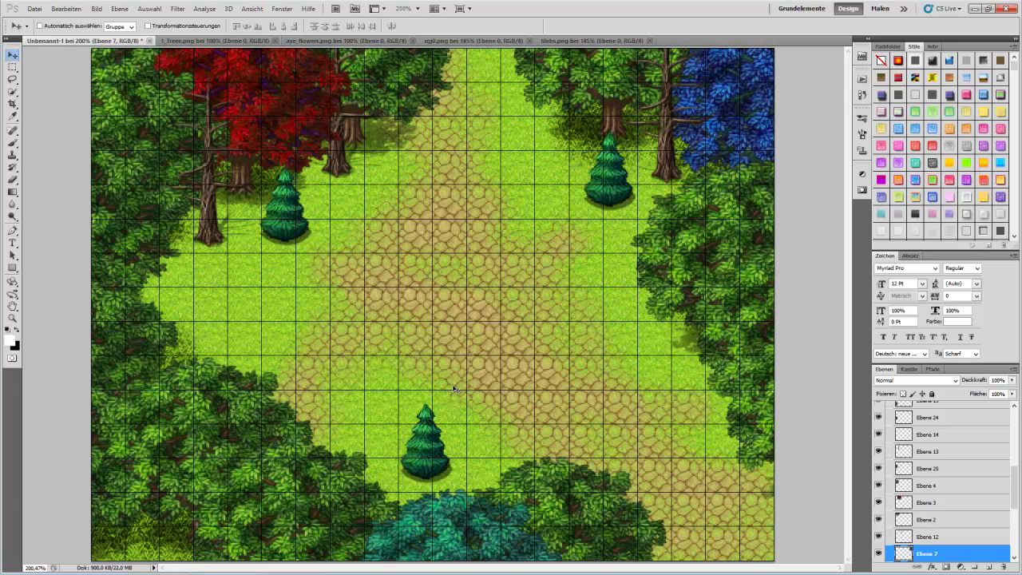
click(14, 142)
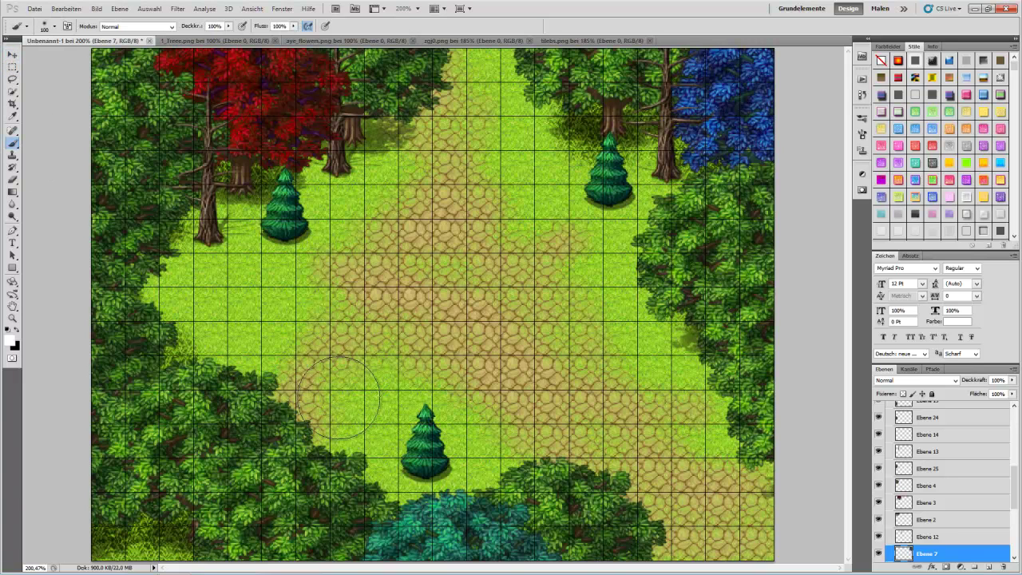
click(13, 54)
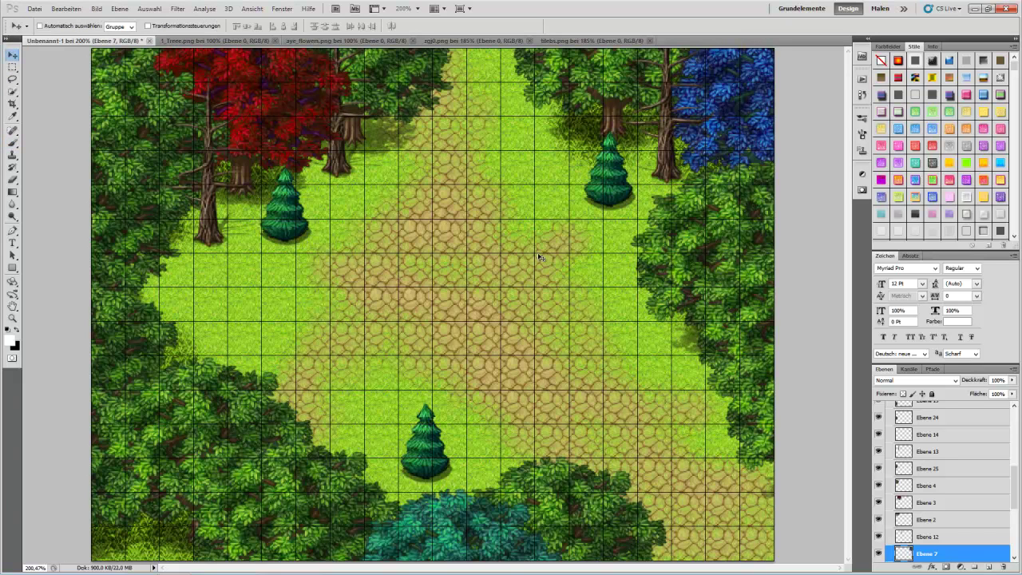
Switch to the zgj0.png tileset, activate the Rectangular Marquee tool and show the grid.
click(459, 40)
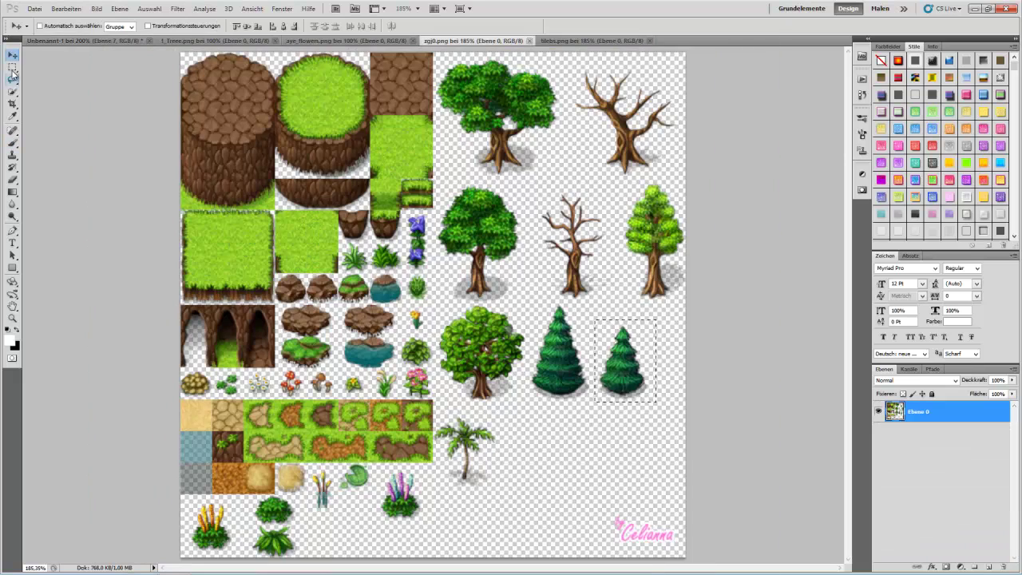
key(m)
click(178, 9)
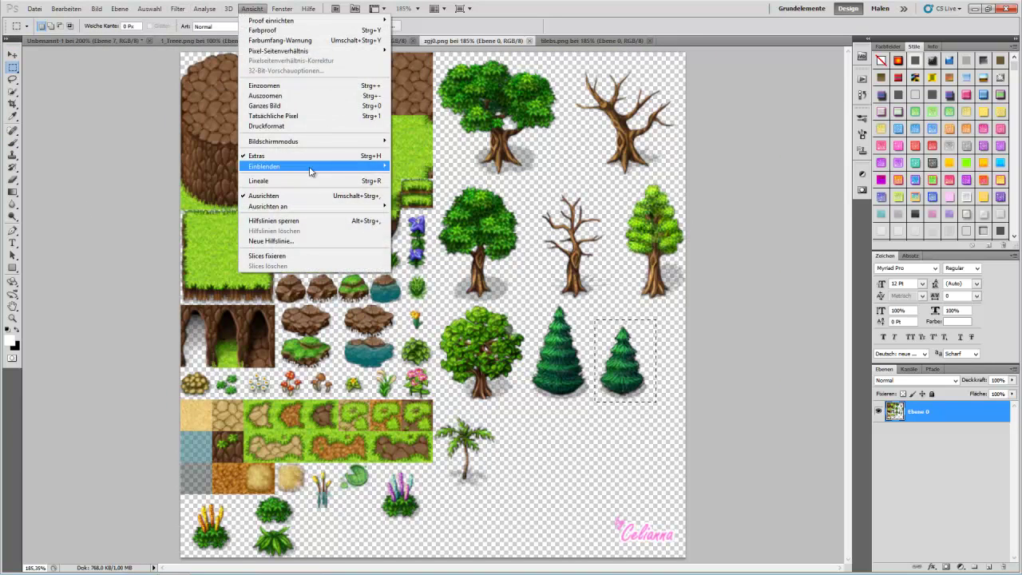
click(423, 198)
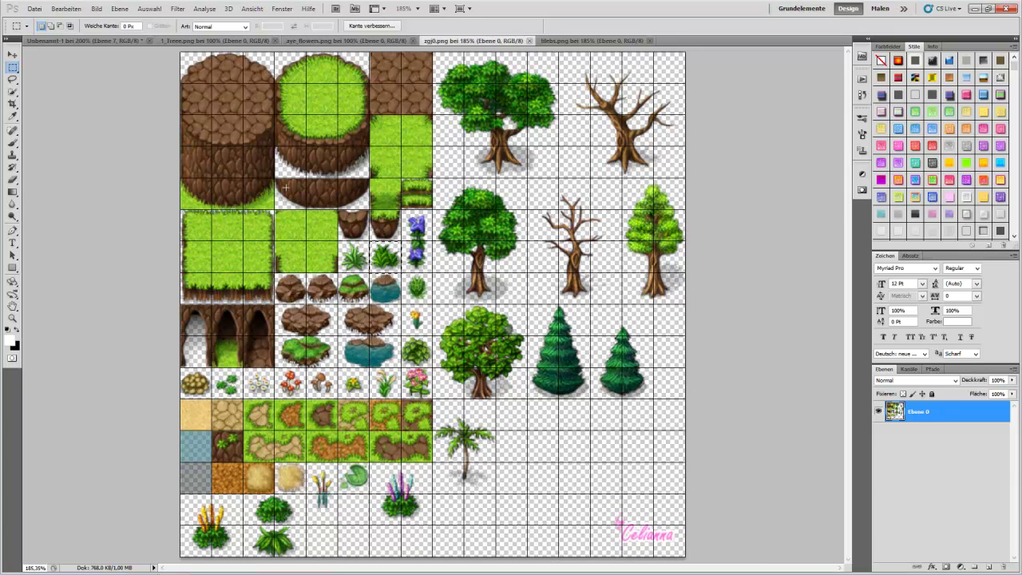
Return to the map, collapse the Bäume group and move the three fir layers directly below it.
click(95, 41)
click(889, 459)
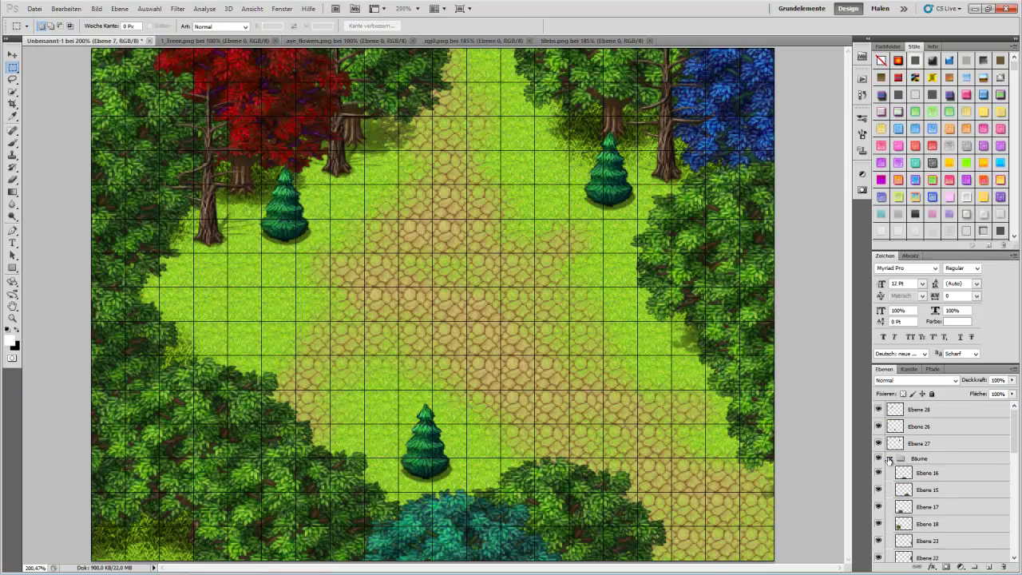
click(888, 459)
click(917, 409)
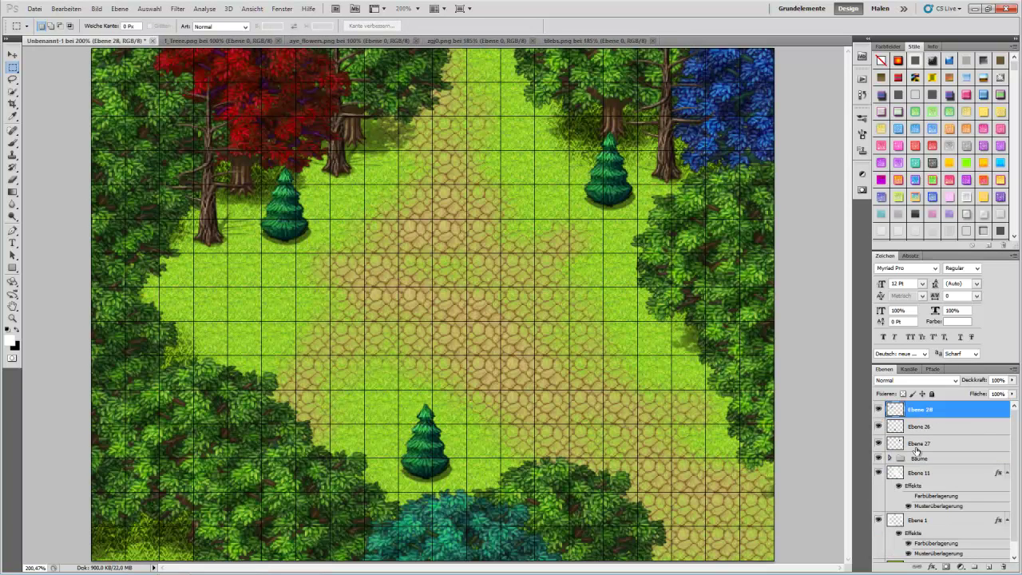
shift+click(918, 443)
drag(918, 443, 921, 470)
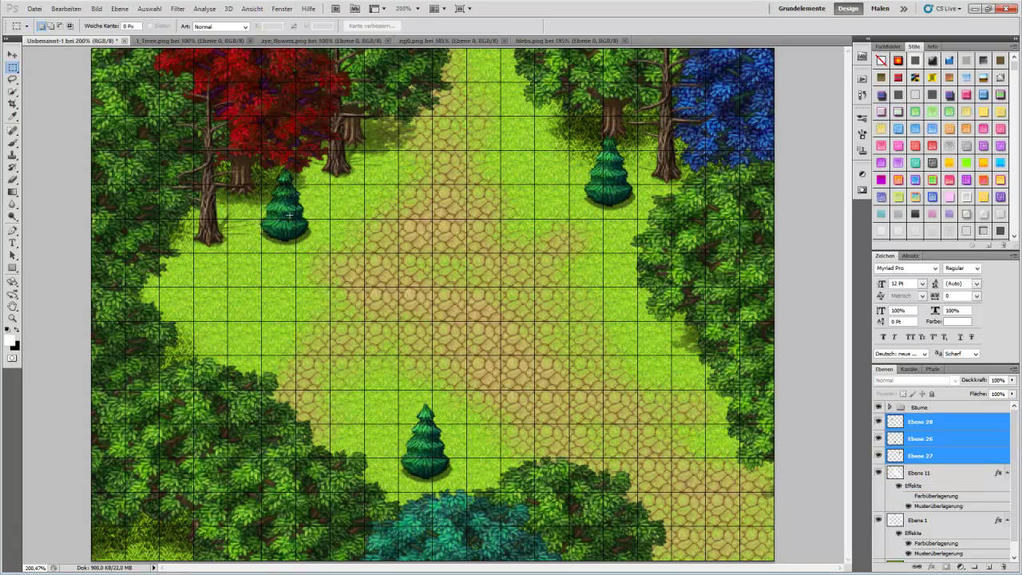
Try to raise the layer of the fir near the blue tree above the Bäume group and shift that fir, undoing the changes.
key(v)
right_click(604, 183)
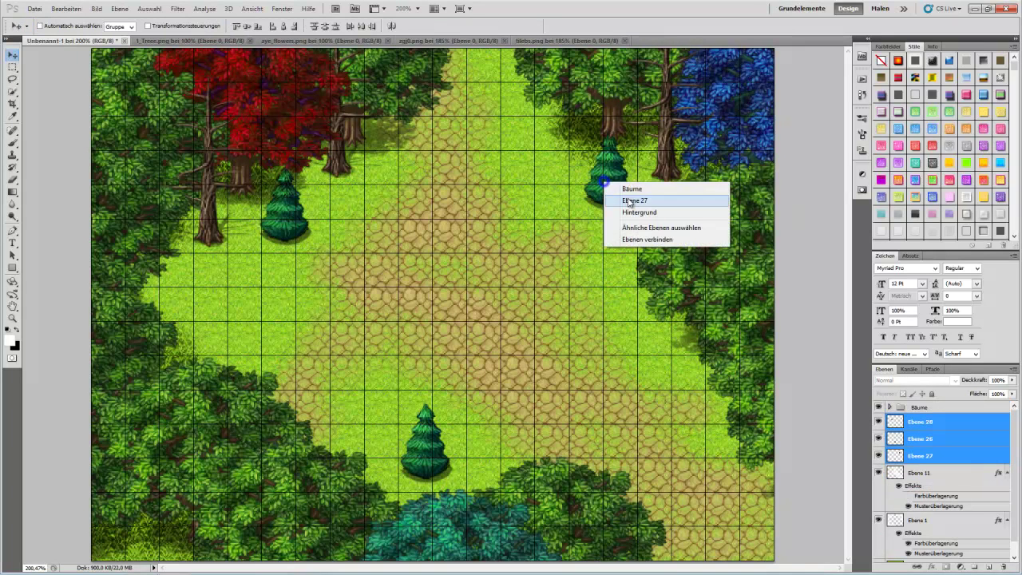
click(634, 201)
drag(932, 454, 933, 407)
drag(609, 197, 626, 184)
key(ctrl+z)
click(79, 9)
click(83, 41)
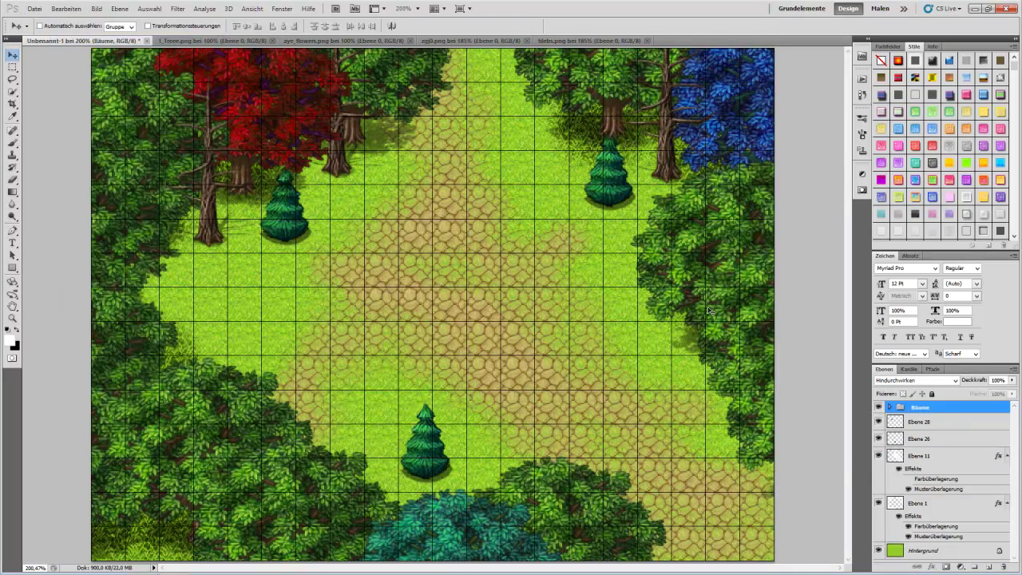
click(67, 10)
click(82, 42)
Move the layer of the fir near the blue tree above the Bäume group and shift the fir up beside the bare trunk.
click(938, 424)
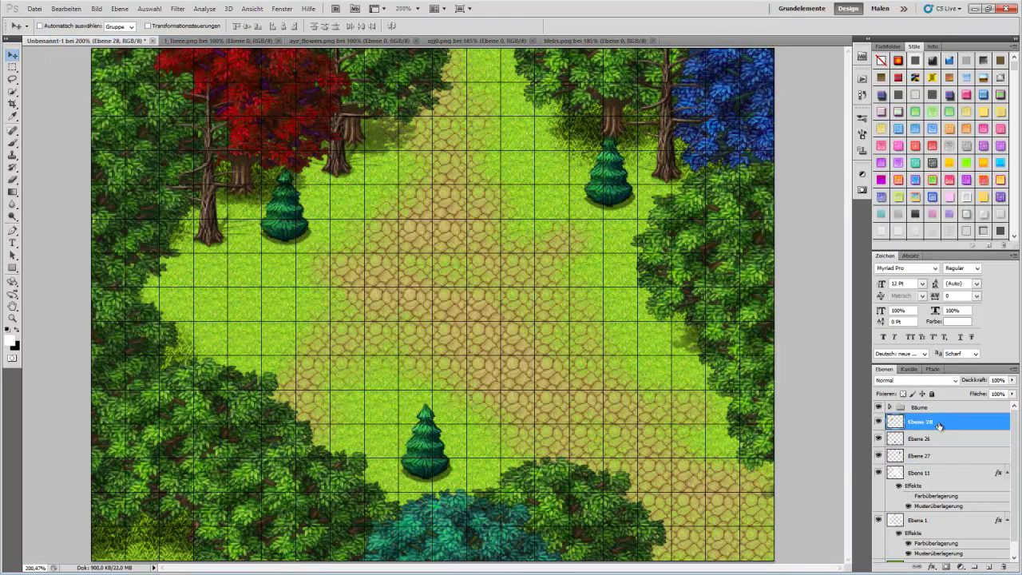
right_click(608, 187)
click(635, 201)
drag(918, 455, 915, 406)
drag(610, 199, 617, 185)
Select the layer of the fir below the path and move the fir down so it stands partly behind the teal tree.
right_click(417, 450)
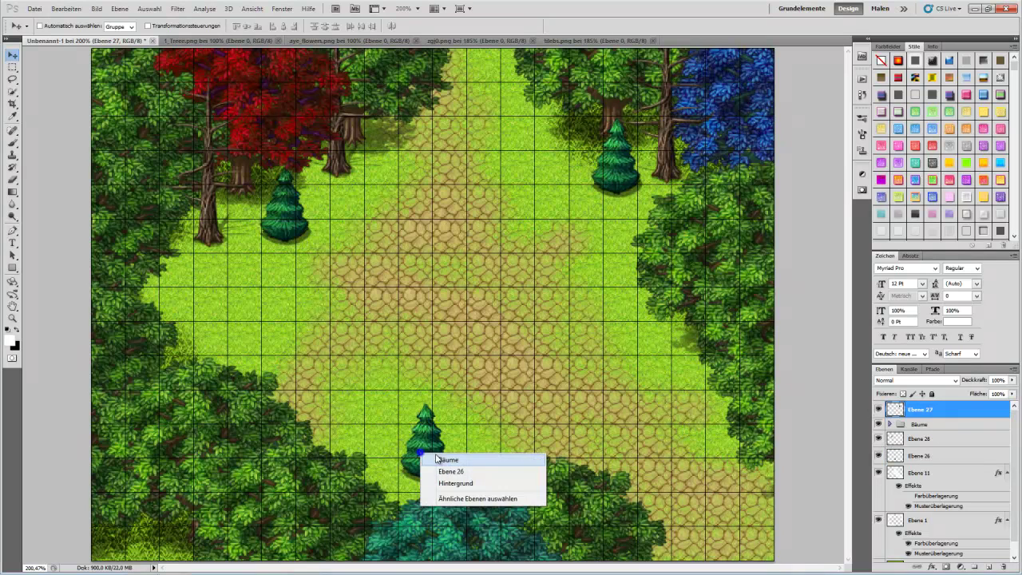
click(439, 460)
right_click(423, 455)
click(444, 474)
drag(427, 453, 429, 495)
Move the layer of the fir by the red tree to the top of the stack and place the fir under the red foliage.
right_click(297, 231)
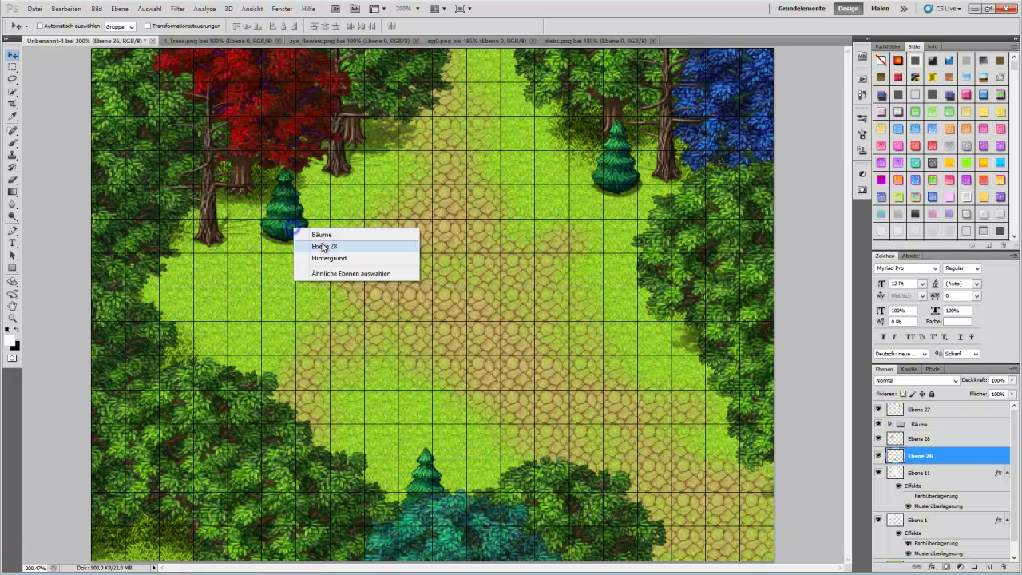
click(327, 245)
drag(289, 218, 271, 214)
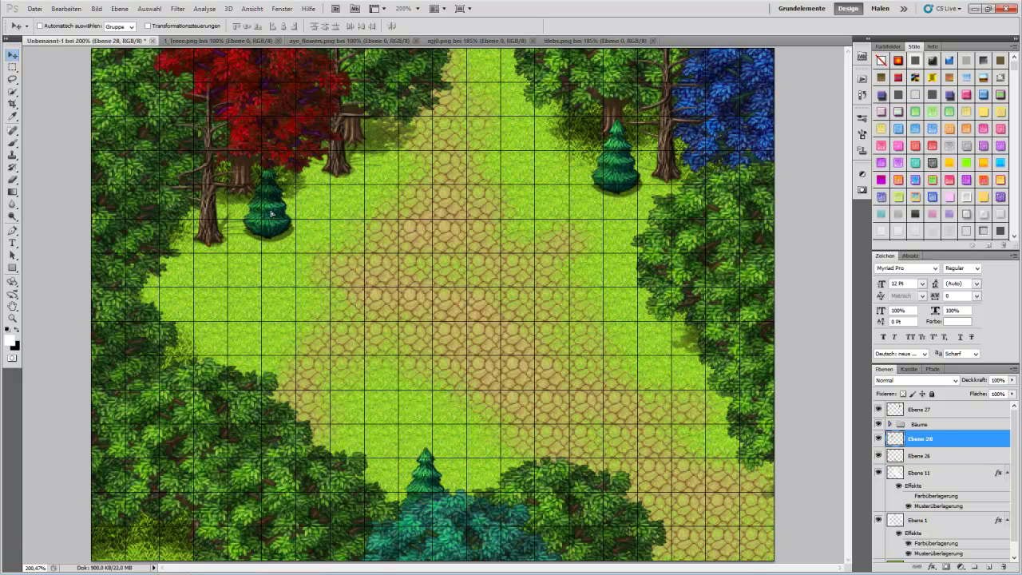
drag(944, 438, 944, 406)
drag(269, 237, 279, 222)
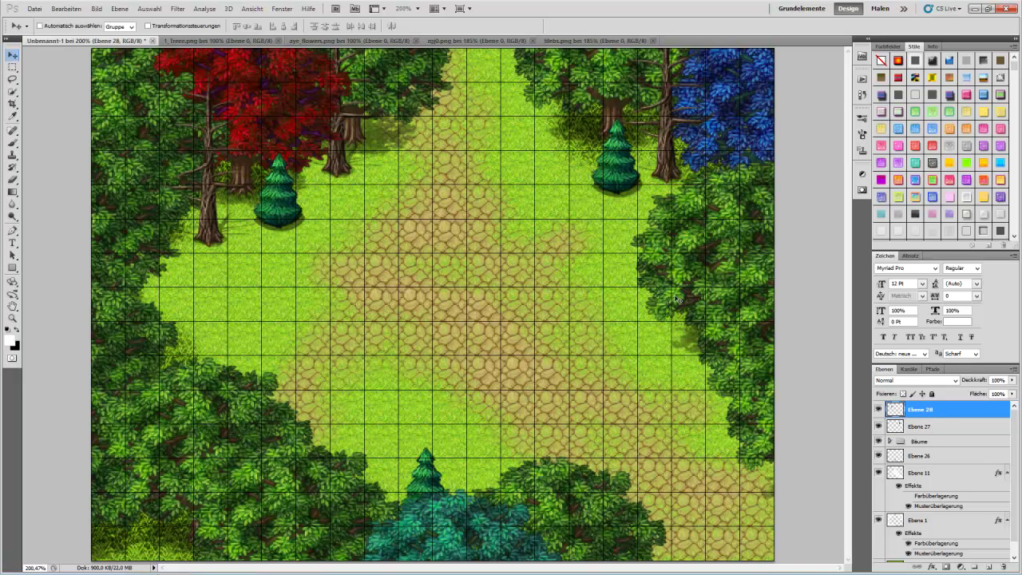
Paste three grass tufts above the Ebene 26 layer, placing them south-west of the path, beside the upper tree and by the western tree border.
click(937, 456)
key(ctrl+v)
drag(447, 314, 400, 399)
key(ctrl+v)
drag(432, 319, 516, 98)
key(ctrl+v)
drag(433, 319, 187, 305)
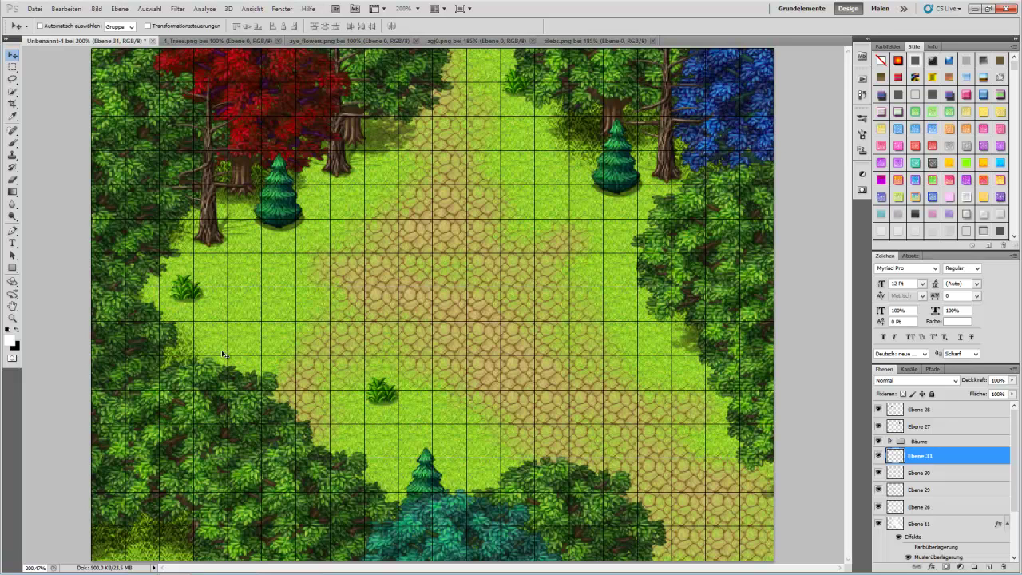
Select the dark grass layer Ebene 1 and activate the Brush tool.
scroll(982, 545, down, 3)
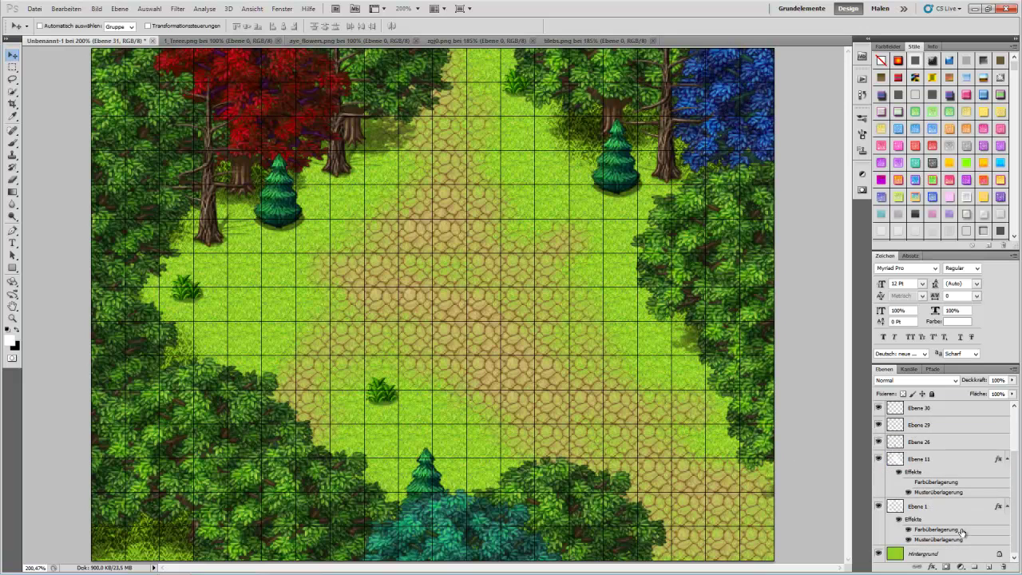
click(934, 508)
click(12, 144)
Try painting dark grass around the fir by the teal tree and undo the strokes.
mouse_move(469, 451)
mouse_down()
mouse_move(366, 467)
mouse_move(525, 494)
mouse_up()
click(68, 9)
click(80, 41)
click(68, 9)
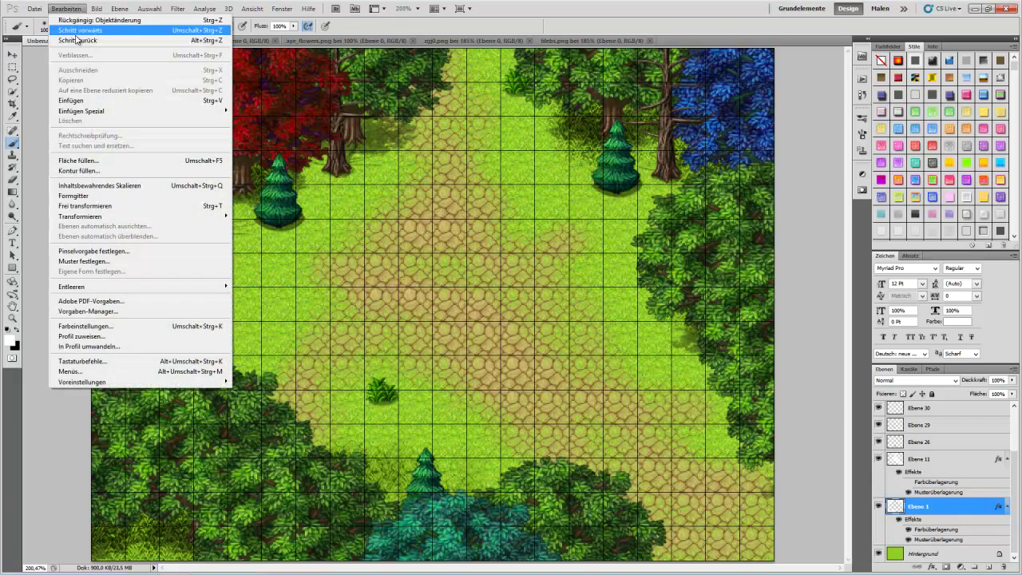
click(76, 40)
key(alt+bracketleft)
key(alt+bracketleft)
key(alt+bracketleft)
key(alt+bracketleft)
key(alt+bracketleft)
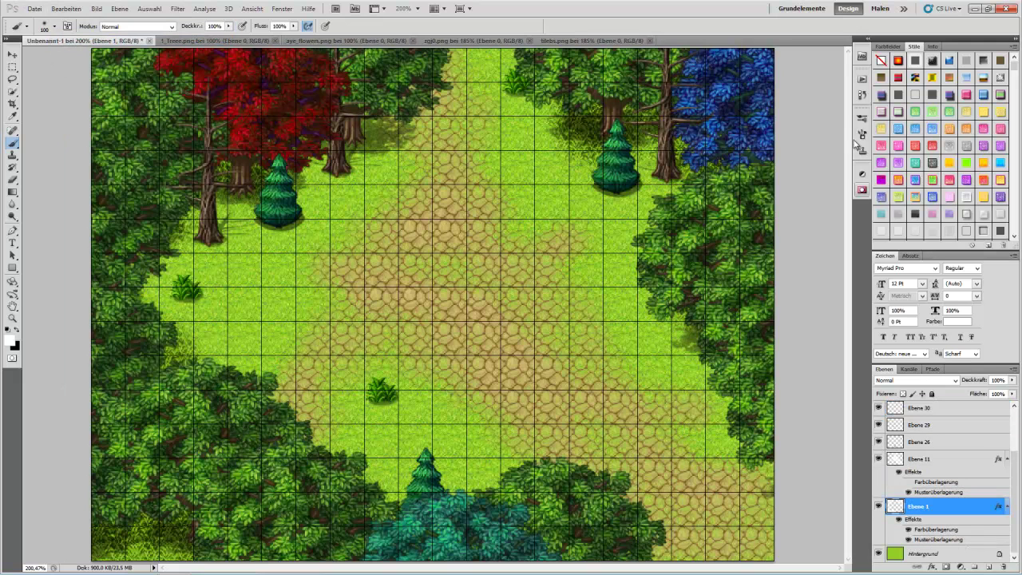
Change the brush texture from the cobblestone pattern to the green grass pattern.
click(862, 137)
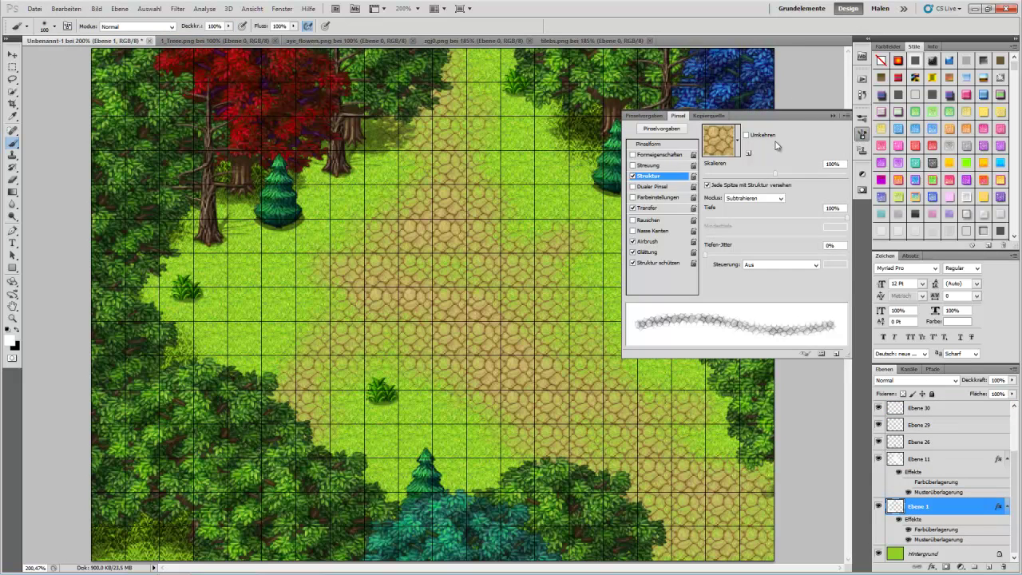
click(739, 139)
click(605, 224)
click(622, 190)
click(826, 135)
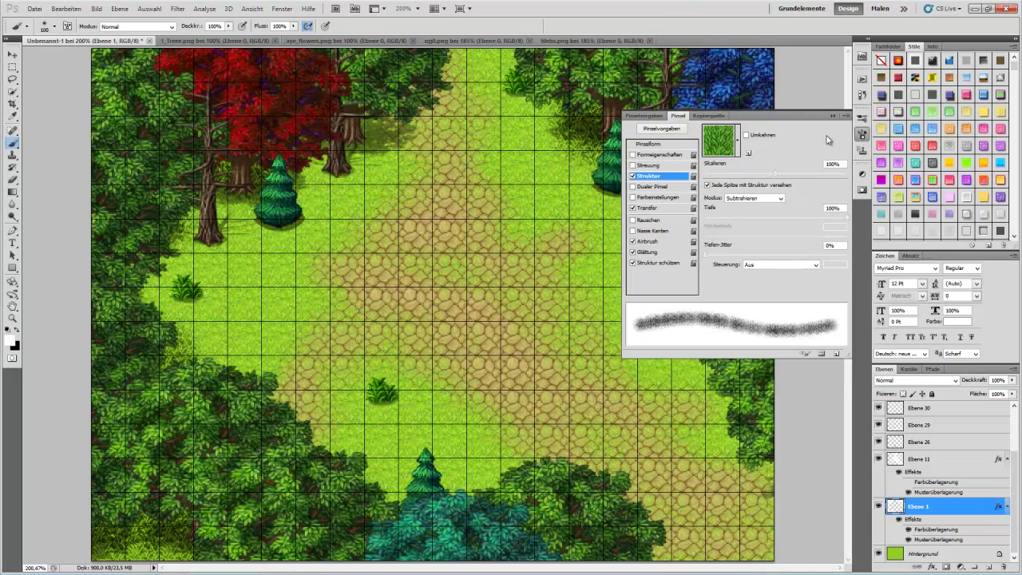
Paint dark grass around the fir by the teal tree and along the edges of the eastern and western tree borders.
click(459, 484)
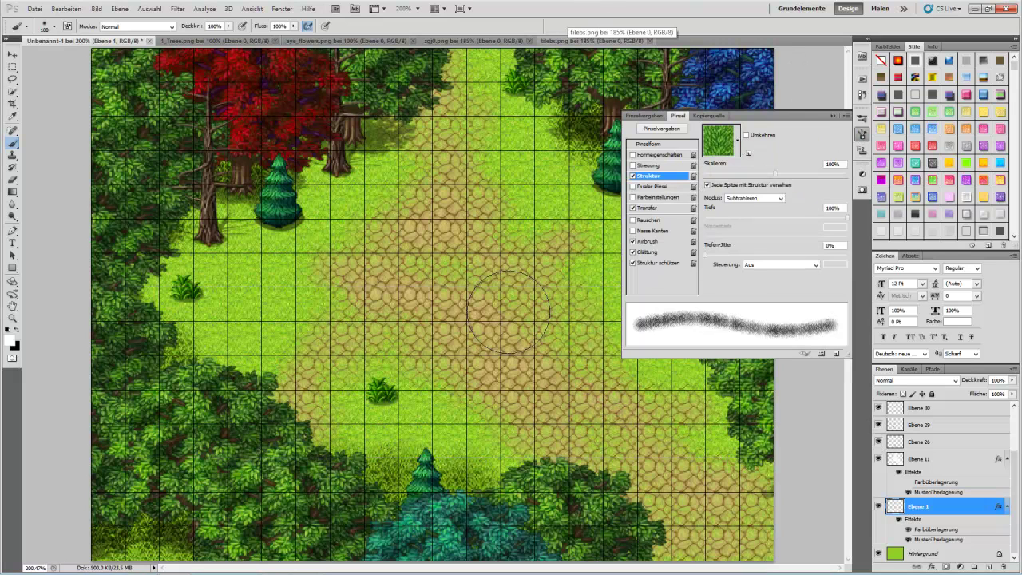
key(F5)
mouse_move(671, 345)
mouse_down()
mouse_move(626, 314)
mouse_move(652, 338)
mouse_up()
drag(740, 429, 696, 436)
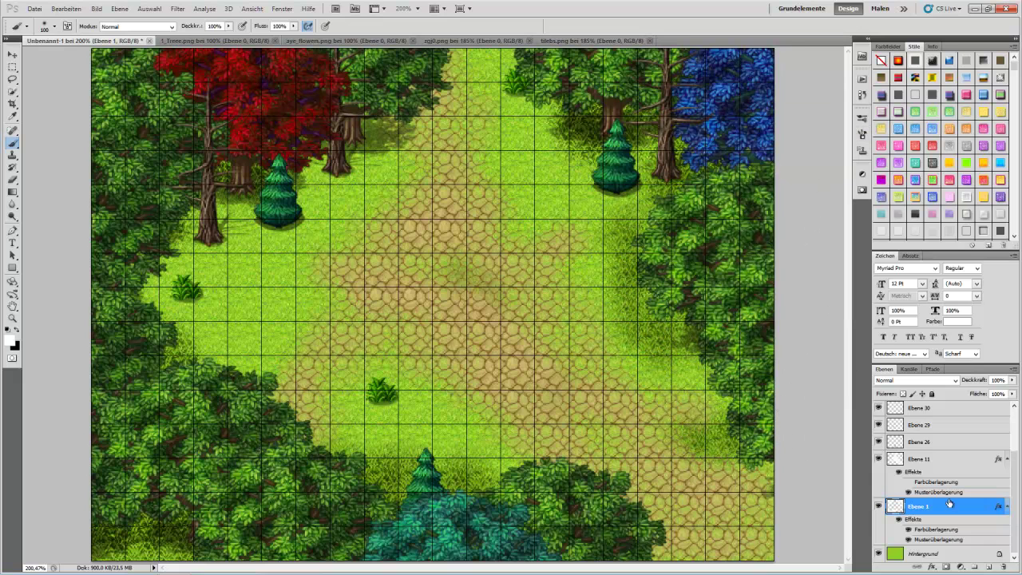
mouse_move(226, 327)
mouse_down()
mouse_move(224, 358)
mouse_move(159, 305)
mouse_move(152, 238)
mouse_up()
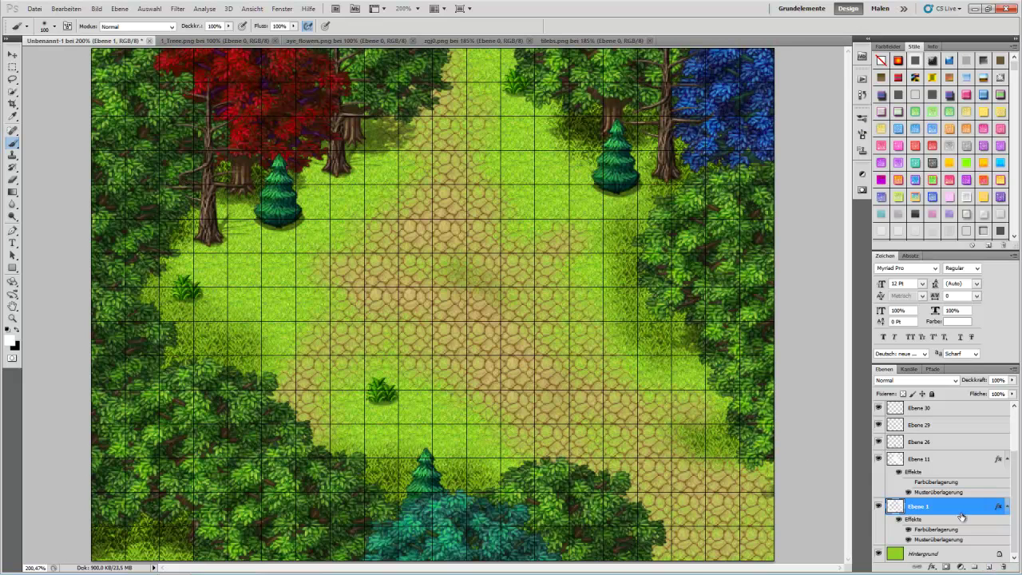
Create a new layer above Ebene 11 and copy the layer style of Ebene 1.
click(943, 463)
click(989, 565)
right_click(927, 524)
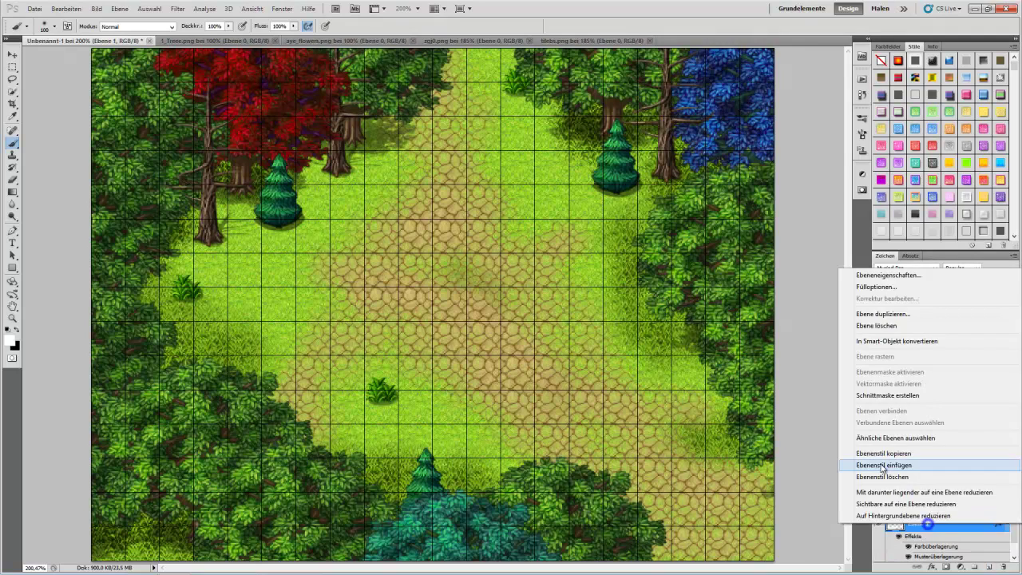
click(882, 456)
Try pasting the copied layer style onto Ebene 11 and undo it.
right_click(931, 478)
click(881, 419)
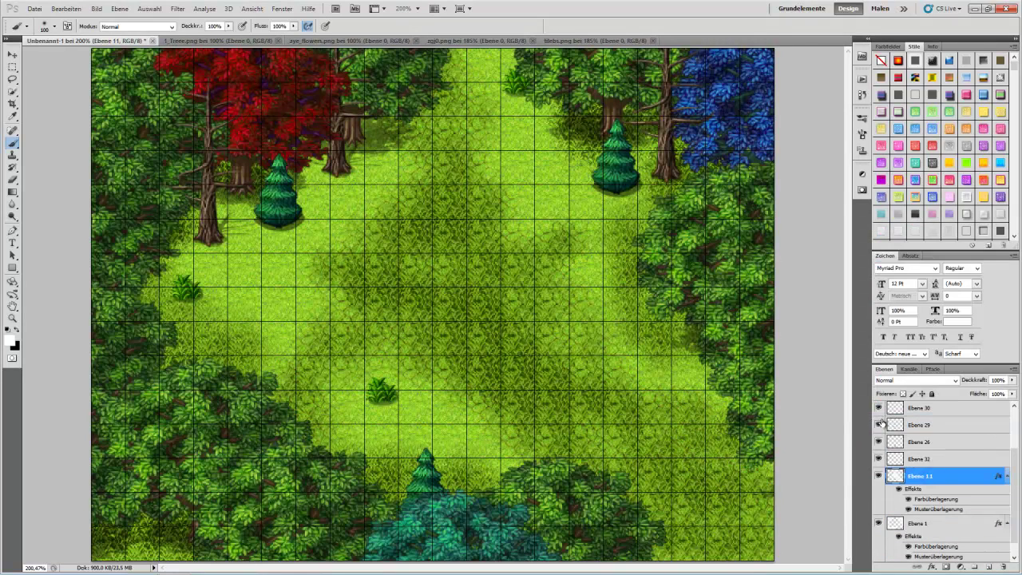
click(66, 8)
click(80, 37)
Paste the copied layer style onto the new layer Ebene 32 and set the brush texture to the green grass pattern.
right_click(930, 461)
click(888, 400)
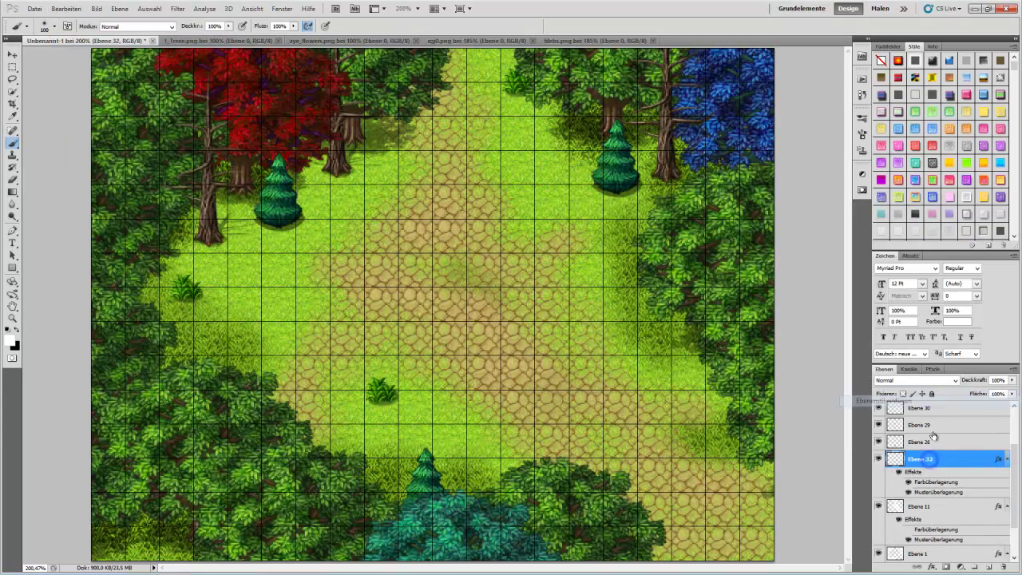
click(862, 136)
click(739, 141)
click(624, 195)
click(655, 4)
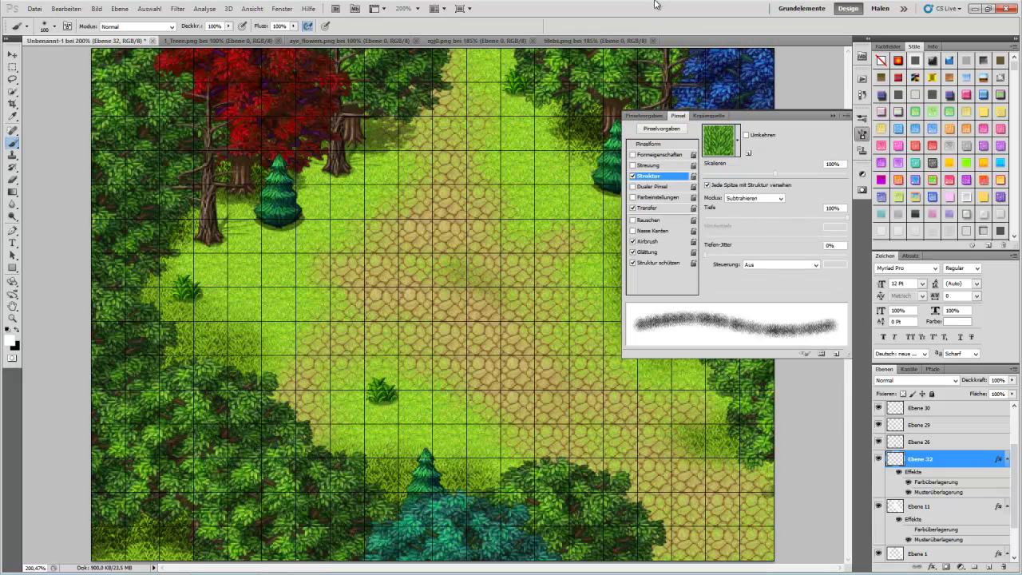
click(862, 136)
Give Ebene 32 a long-bladed green grass pattern overlay and a colour overlay in blue sampled from the blue tree.
right_click(918, 458)
click(894, 219)
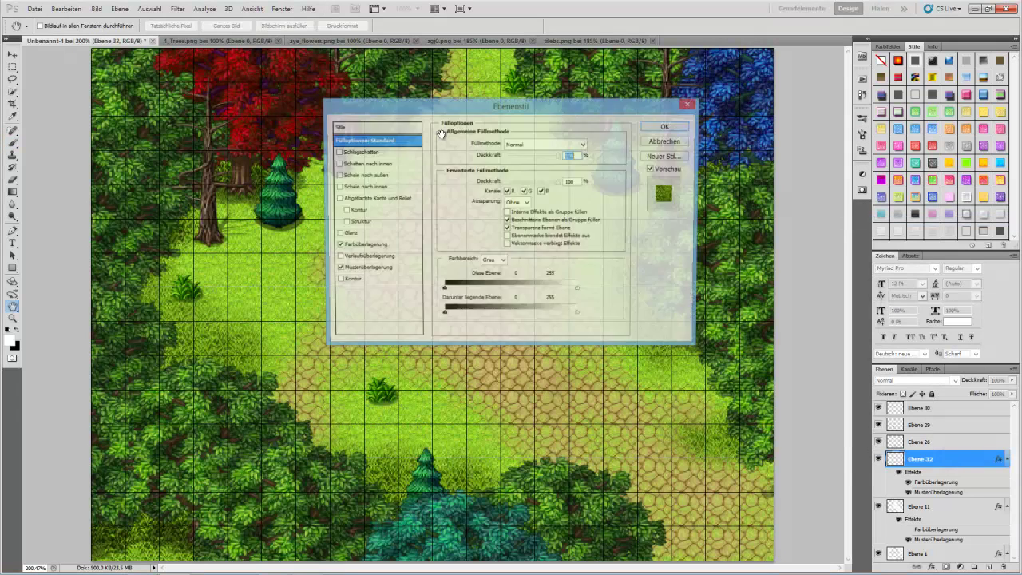
click(361, 271)
click(514, 179)
click(396, 232)
click(613, 154)
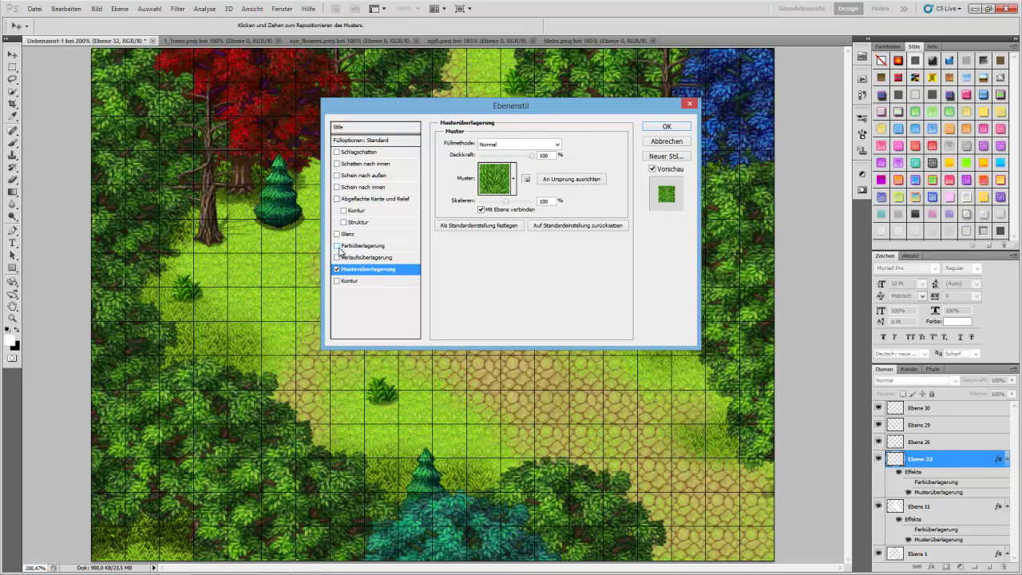
click(363, 245)
click(572, 144)
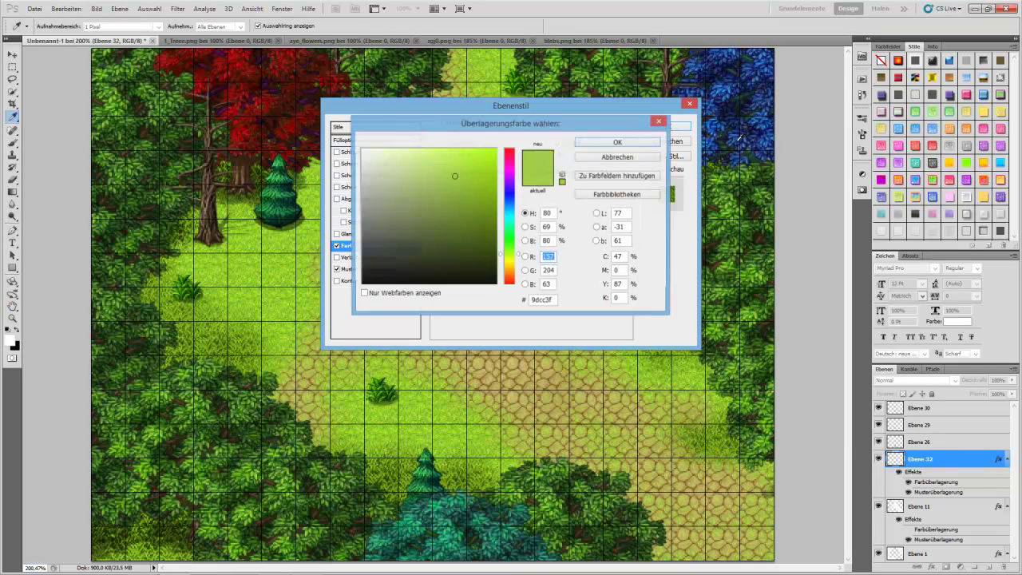
click(604, 143)
click(662, 126)
Try painting blue grass patches across the middle of the path and undo the strokes.
click(557, 315)
drag(488, 260, 505, 286)
drag(558, 318, 591, 344)
click(67, 8)
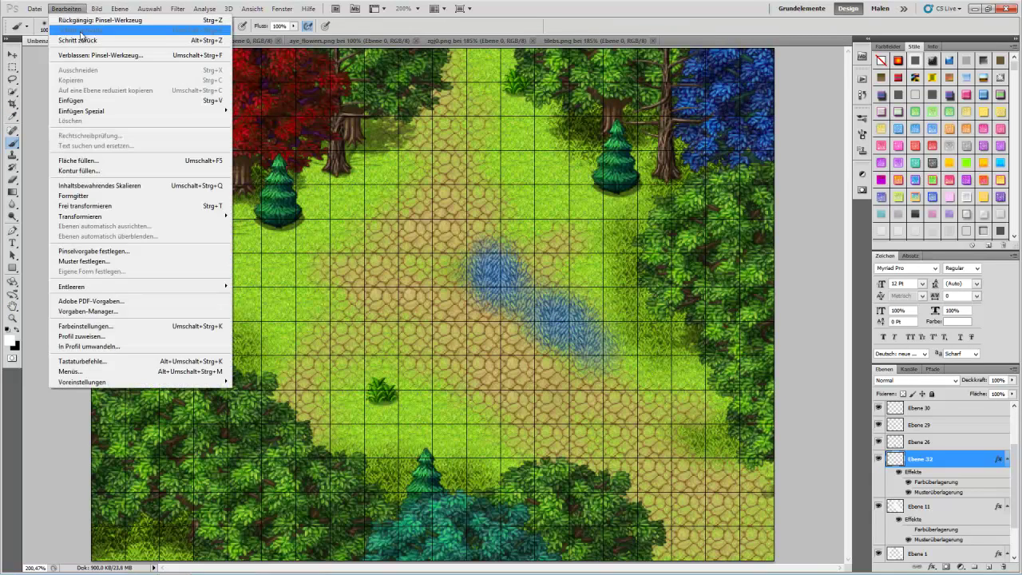
click(71, 39)
click(66, 8)
click(71, 40)
click(66, 8)
click(72, 40)
click(71, 40)
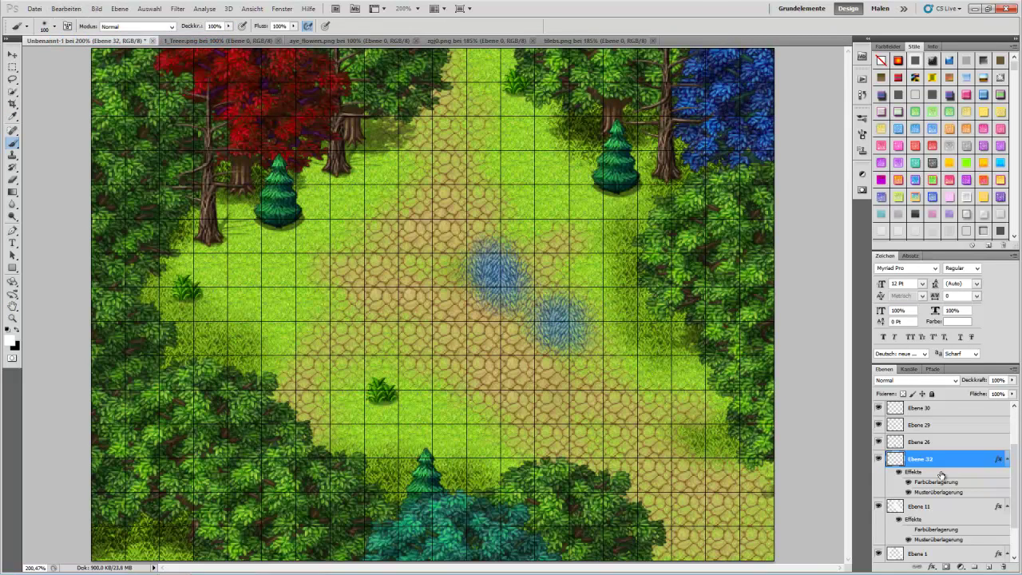
right_click(942, 462)
click(937, 431)
right_click(934, 465)
click(938, 401)
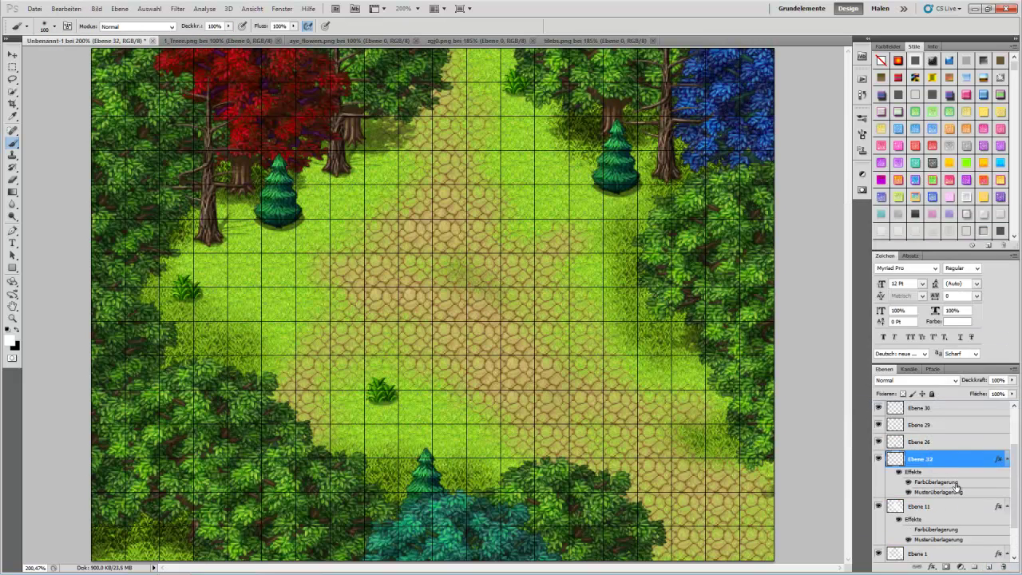
Change the pattern overlay of Ebene 32 to the finer green grass pattern.
right_click(944, 489)
click(872, 273)
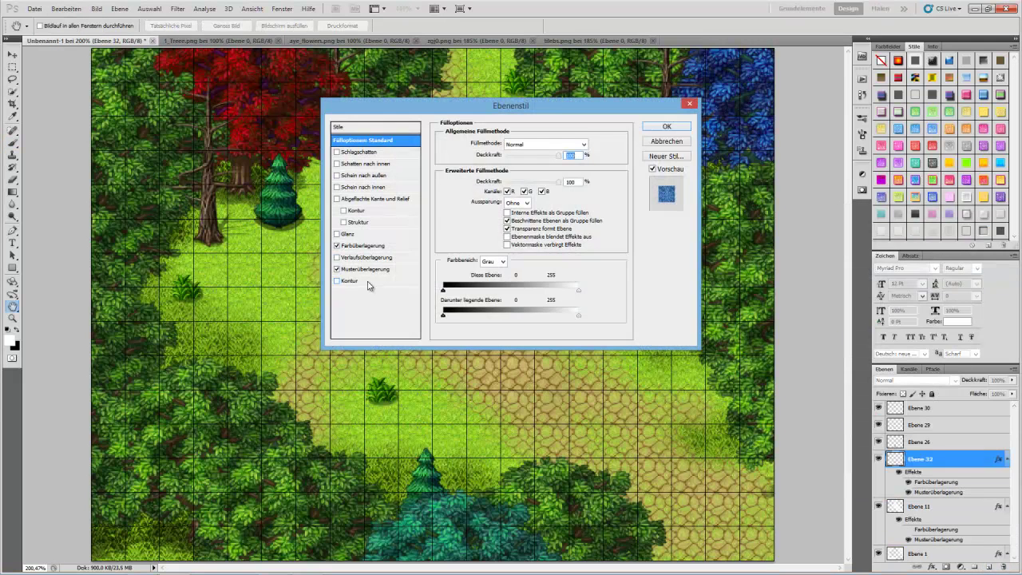
click(371, 269)
click(513, 179)
click(414, 230)
click(666, 126)
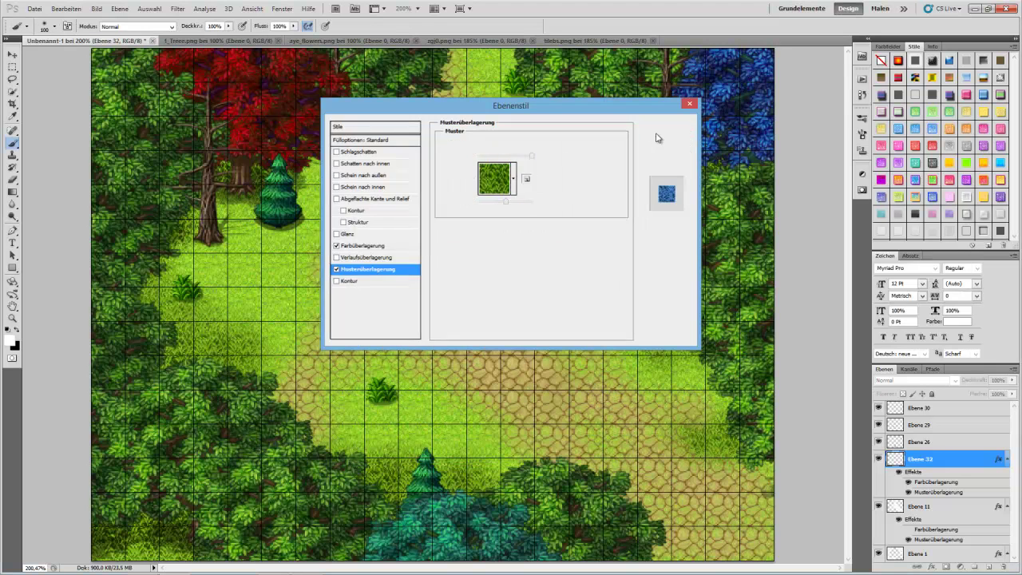
click(666, 126)
Try a single blue grass dab in the middle of the path and undo it.
click(74, 8)
click(72, 41)
click(861, 134)
click(536, 312)
click(66, 8)
click(88, 39)
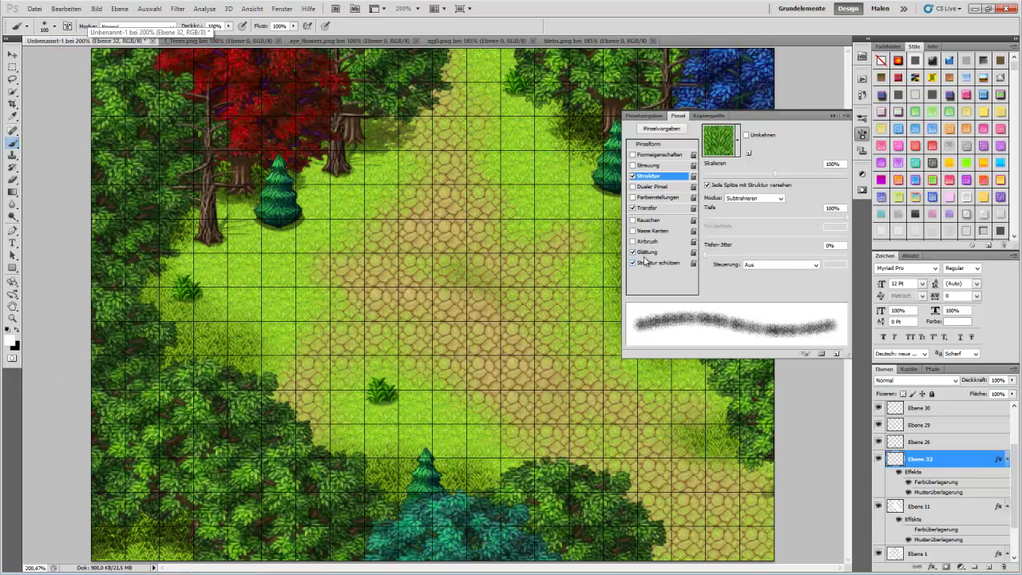
Turn on the noise option (Rauschen) in the brush settings.
click(635, 254)
click(633, 220)
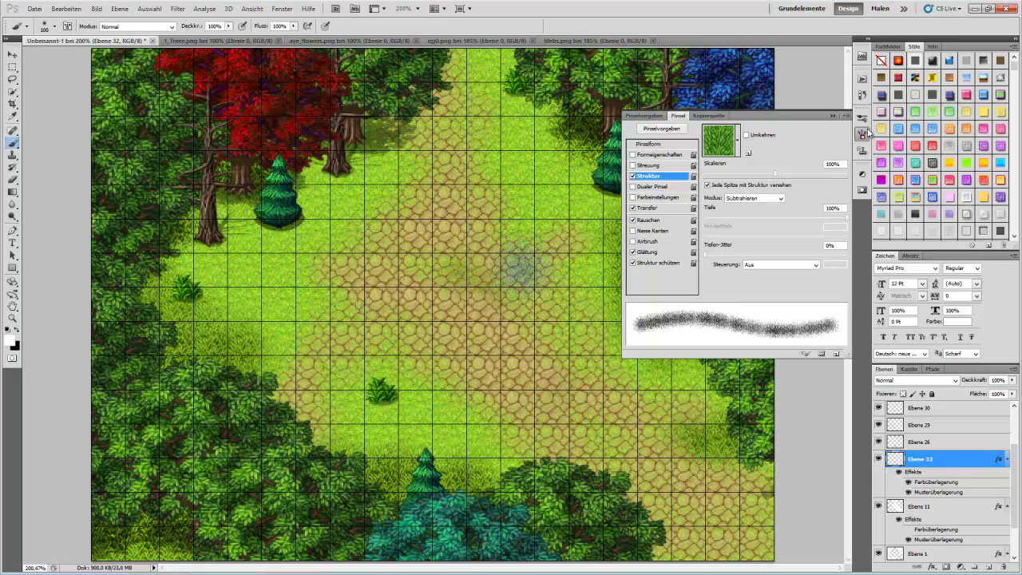
click(863, 138)
Undo the test dab, try a longer grass stroke across the path and undo that as well.
click(72, 10)
click(75, 47)
mouse_move(522, 216)
mouse_down()
mouse_move(480, 153)
mouse_move(561, 232)
mouse_move(597, 330)
mouse_up()
click(70, 8)
click(88, 27)
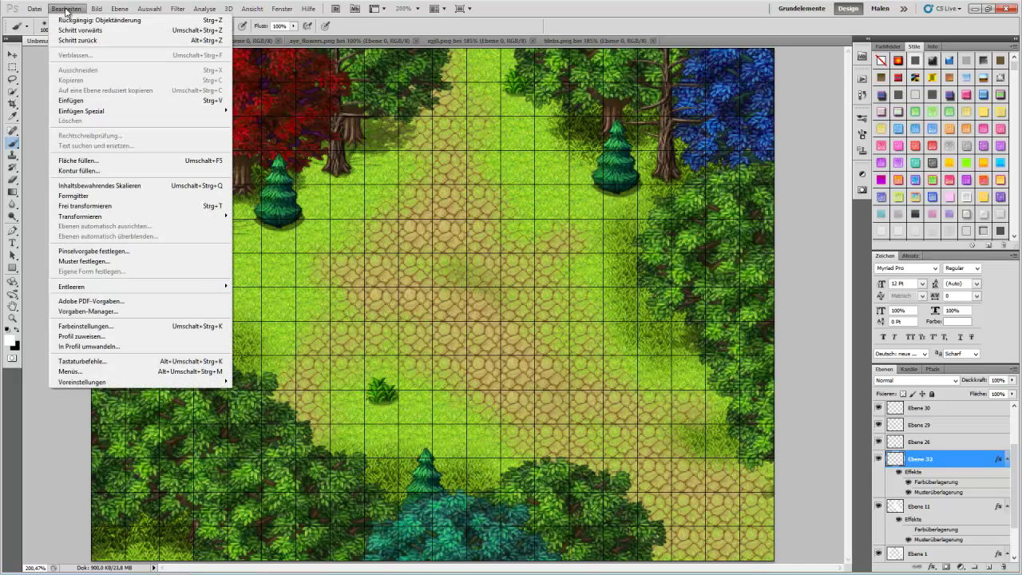
Give Ebene 32 the grass style without the blue colour overlay and turn on the brush's airbrush option.
right_click(941, 467)
click(848, 200)
click(863, 136)
click(635, 262)
click(632, 219)
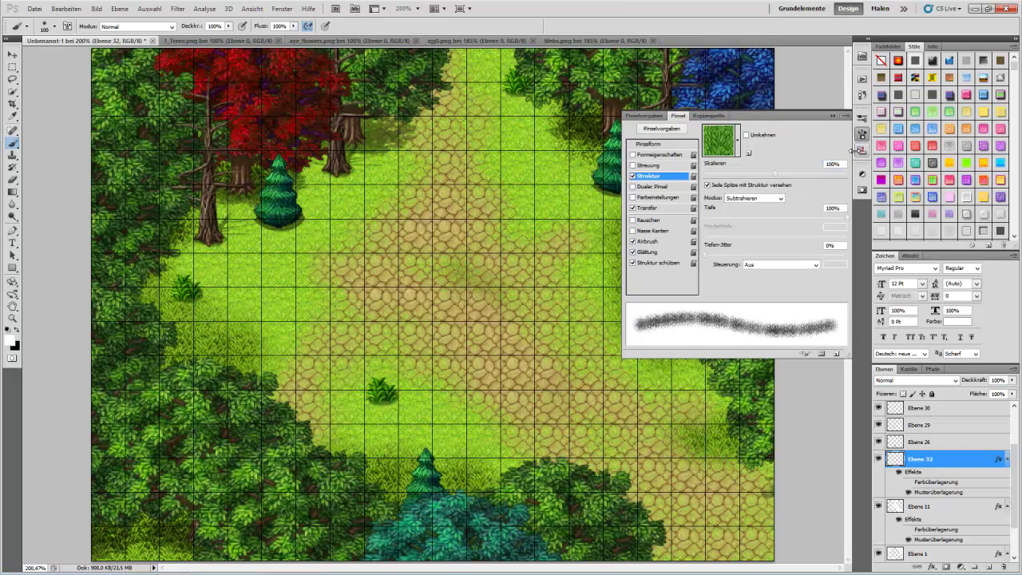
click(862, 135)
Paint broad patches of darker green grass along both sides of the path and across the clearing on Ebene 32.
mouse_move(340, 335)
mouse_down()
mouse_move(332, 256)
mouse_move(304, 291)
mouse_up()
drag(467, 405, 529, 447)
mouse_move(602, 309)
mouse_down()
mouse_move(553, 257)
mouse_move(494, 163)
mouse_move(492, 115)
mouse_up()
drag(370, 258, 362, 272)
drag(426, 404, 438, 389)
drag(452, 260, 675, 409)
mouse_move(464, 260)
mouse_down()
mouse_move(414, 264)
mouse_move(567, 323)
mouse_move(364, 235)
mouse_up()
mouse_move(256, 259)
mouse_down()
mouse_move(303, 343)
mouse_move(256, 327)
mouse_move(269, 316)
mouse_up()
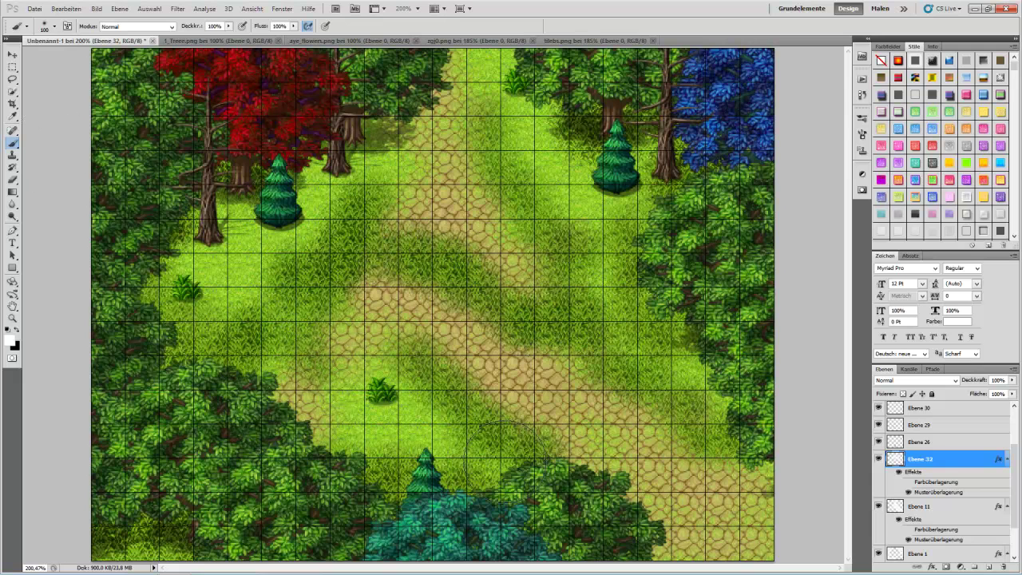
Delete layer Ebene 32 with its painted grass and undo the stray changes made after it.
click(1004, 567)
click(66, 8)
click(69, 41)
click(66, 9)
click(69, 40)
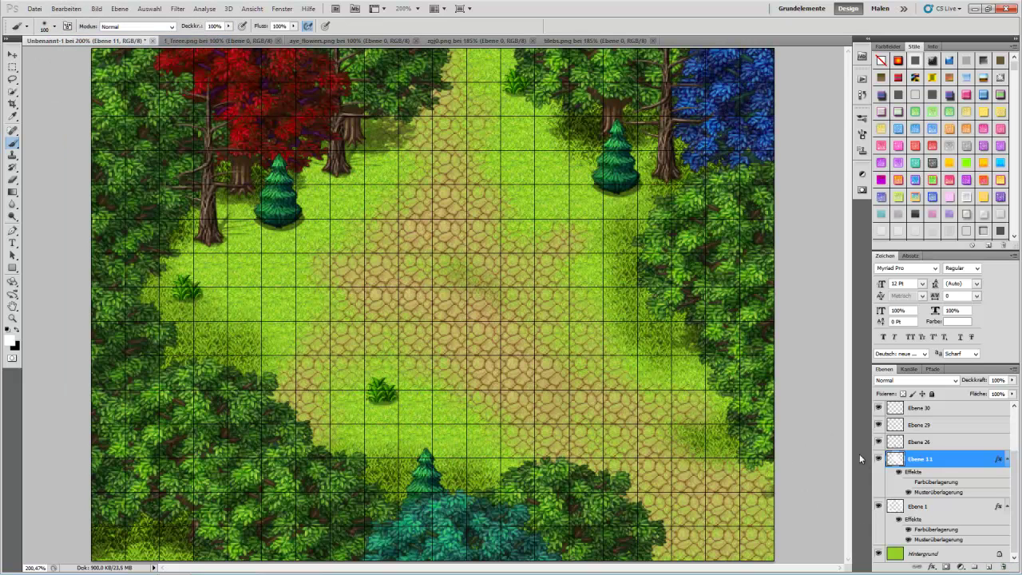
Paint darker grass along the clearing's edges on layer Ebene 1 and place zgj0.png last among the open documents.
click(934, 509)
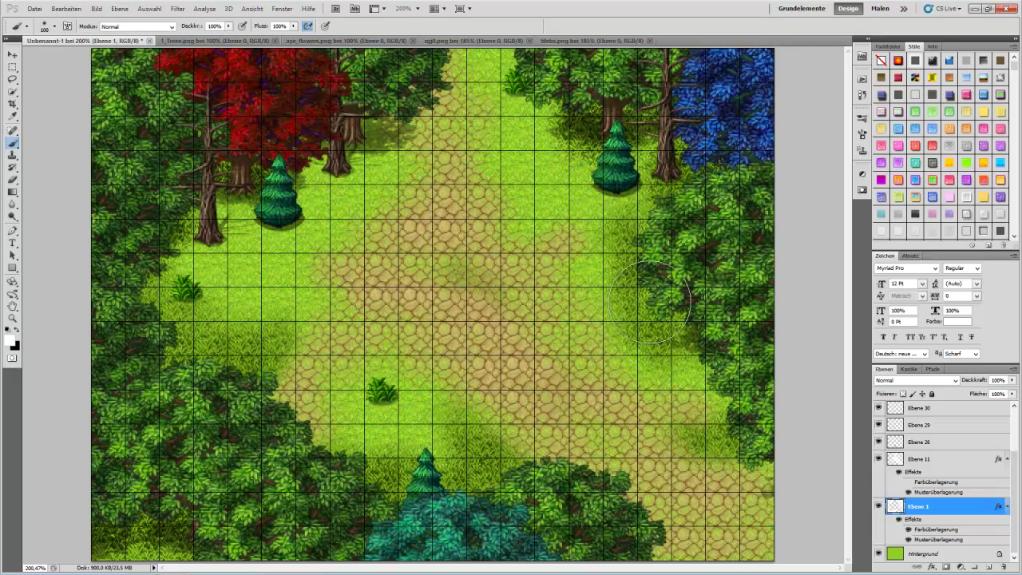
drag(451, 39, 552, 41)
click(63, 41)
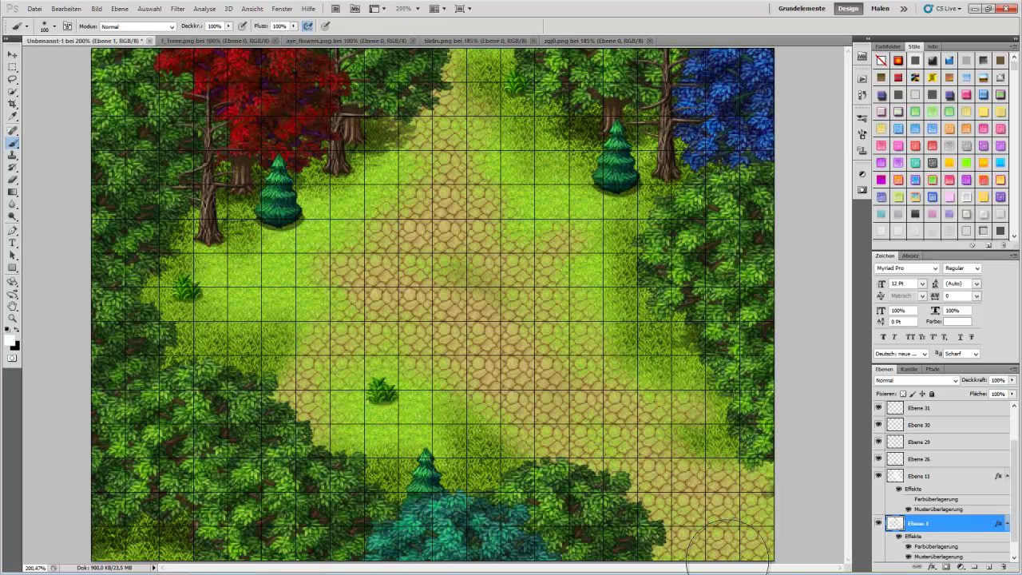
Try painting darker grass over the middle of the path on Ebene 1 and undo the strokes.
mouse_move(435, 268)
mouse_down()
mouse_move(511, 292)
mouse_move(533, 351)
mouse_up()
click(69, 9)
click(68, 36)
click(68, 9)
click(70, 40)
click(67, 9)
click(70, 39)
click(67, 9)
click(68, 39)
Erase the dark grass patch from the middle of the path on Ebene 1 using a 73 px eraser.
click(12, 179)
click(416, 244)
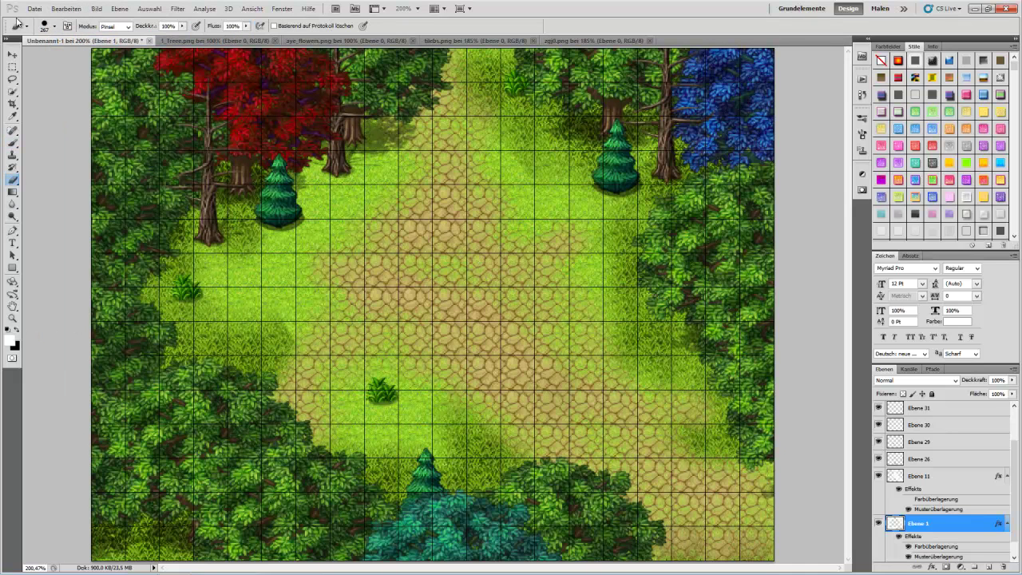
click(65, 10)
click(70, 39)
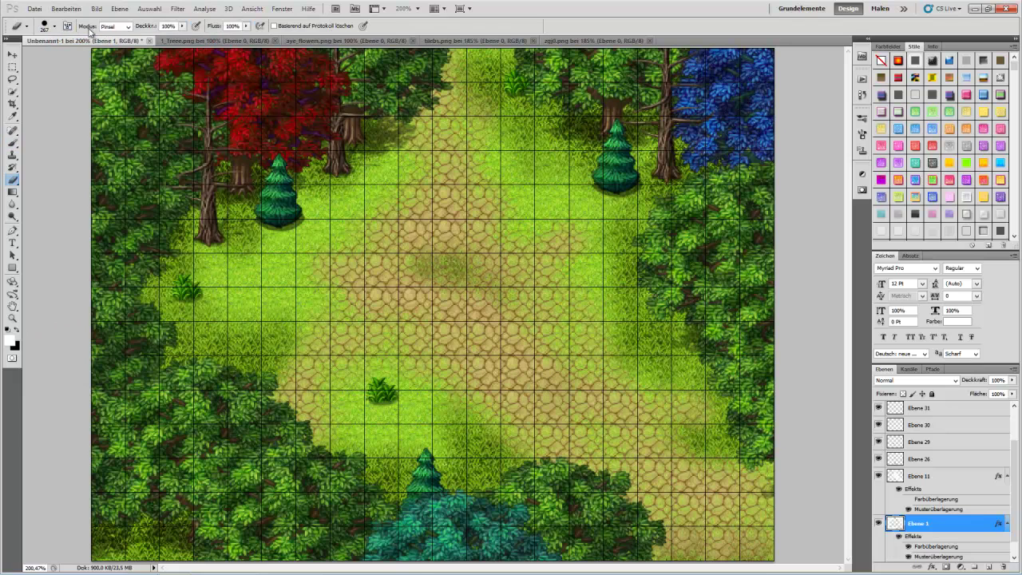
click(54, 27)
drag(423, 279, 533, 328)
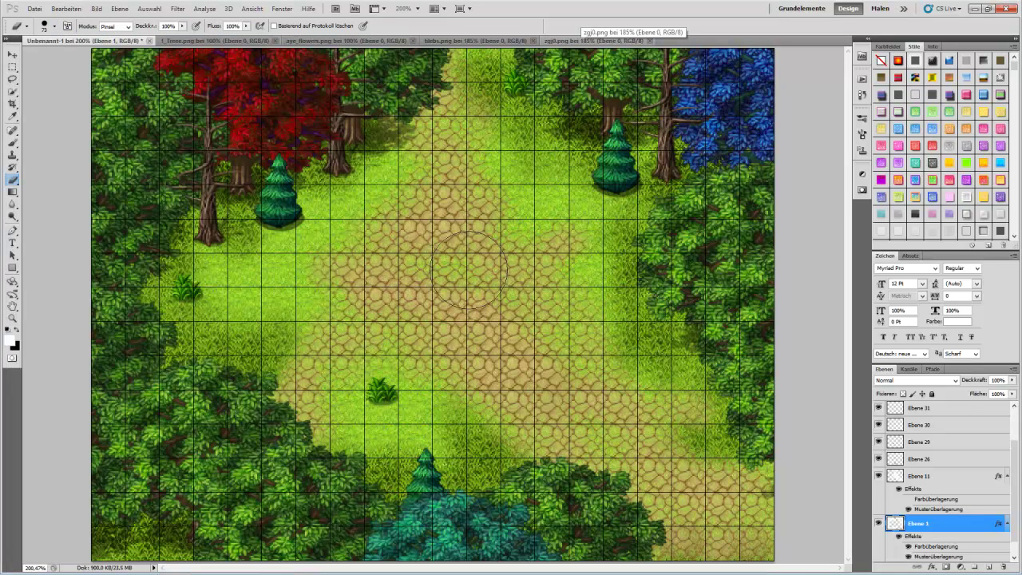
Activate the Move tool and select layer Ebene 31, directly below the Bäume group.
click(12, 54)
scroll(938, 473, up, 1)
click(938, 455)
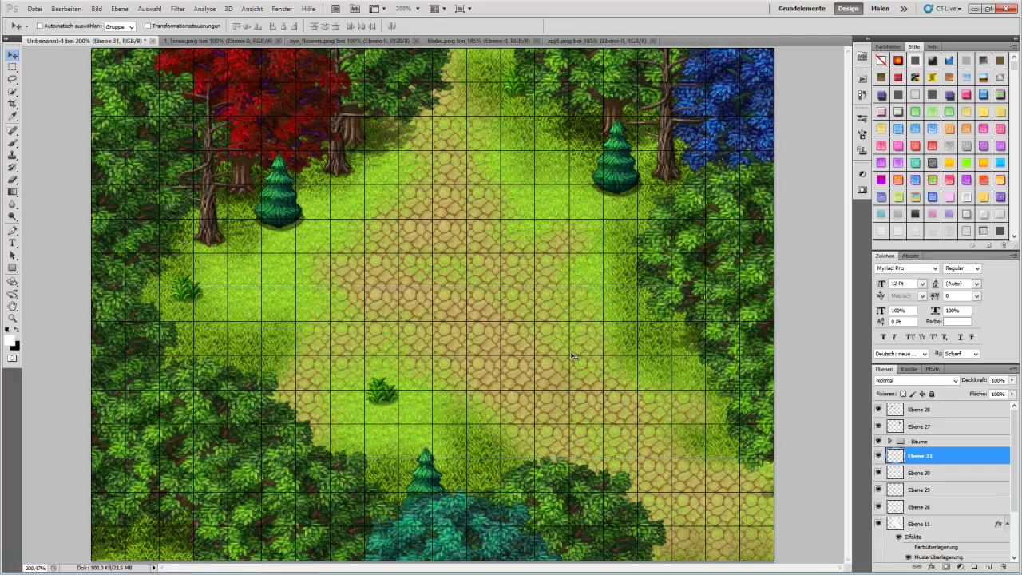
Skip forward through the songs in the music player.
click(299, 565)
mouse_move(972, 18)
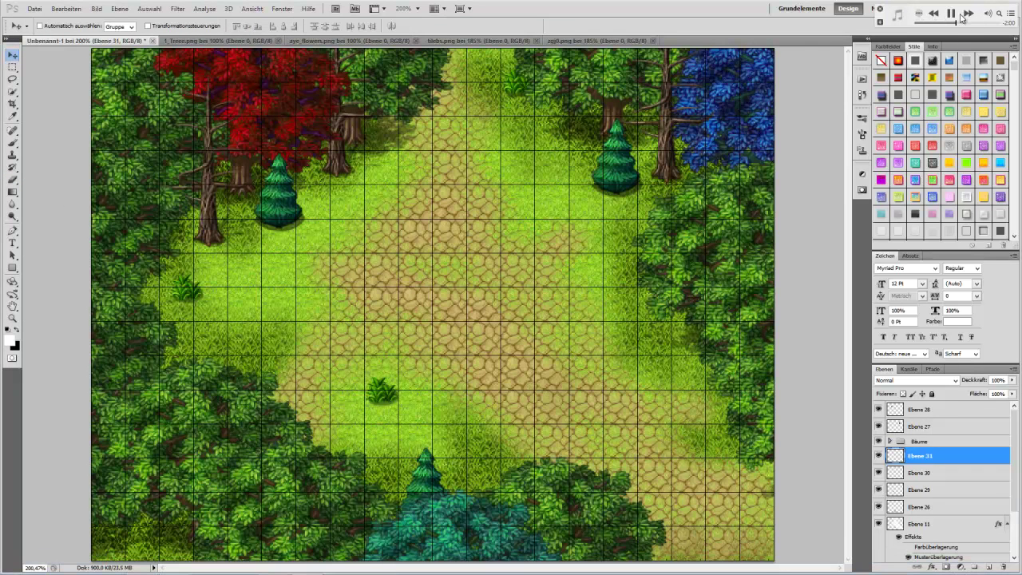
click(970, 14)
click(969, 14)
click(968, 14)
click(968, 15)
click(969, 14)
click(968, 14)
click(968, 13)
click(968, 14)
click(968, 14)
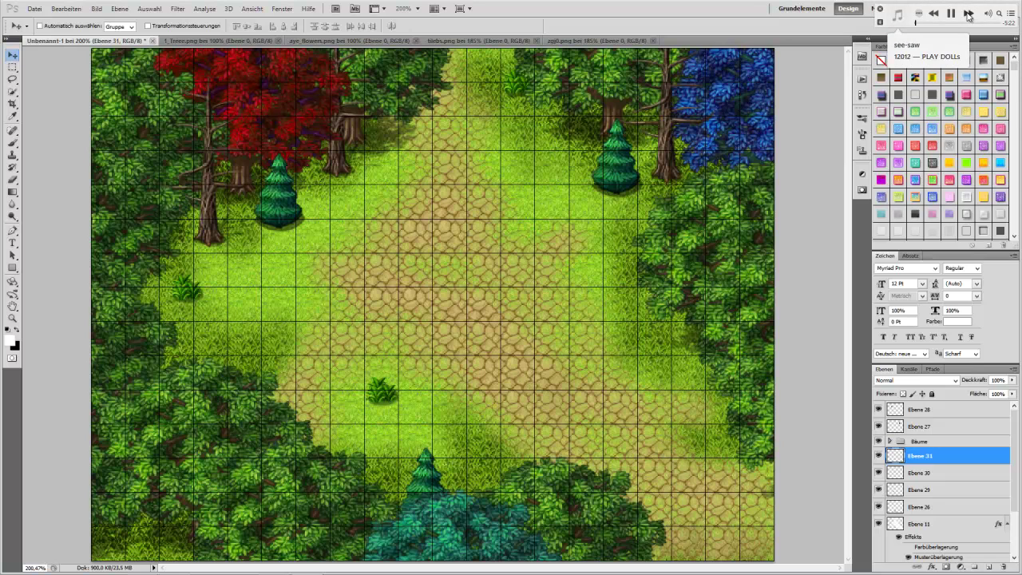
click(968, 13)
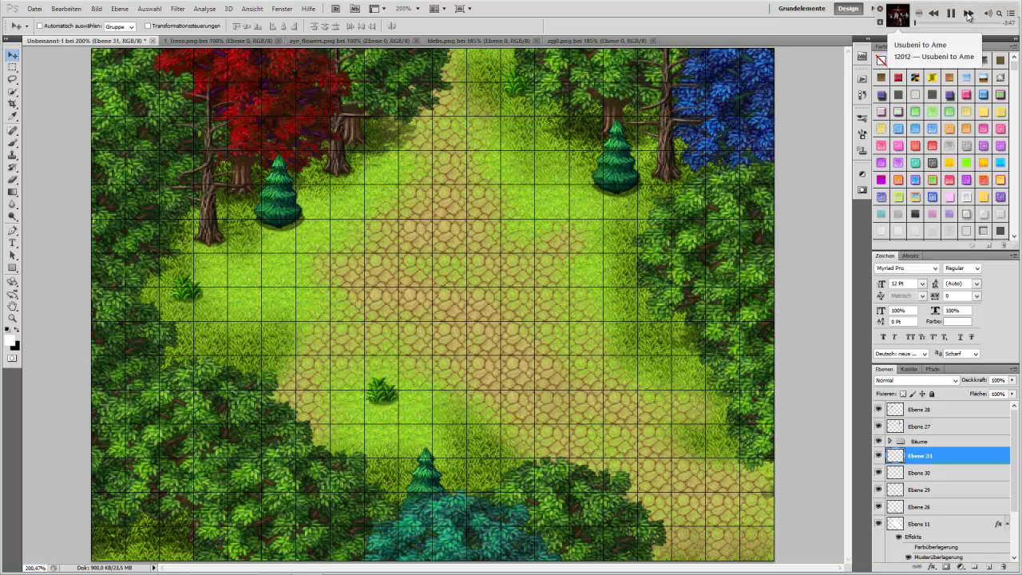
click(968, 13)
click(968, 14)
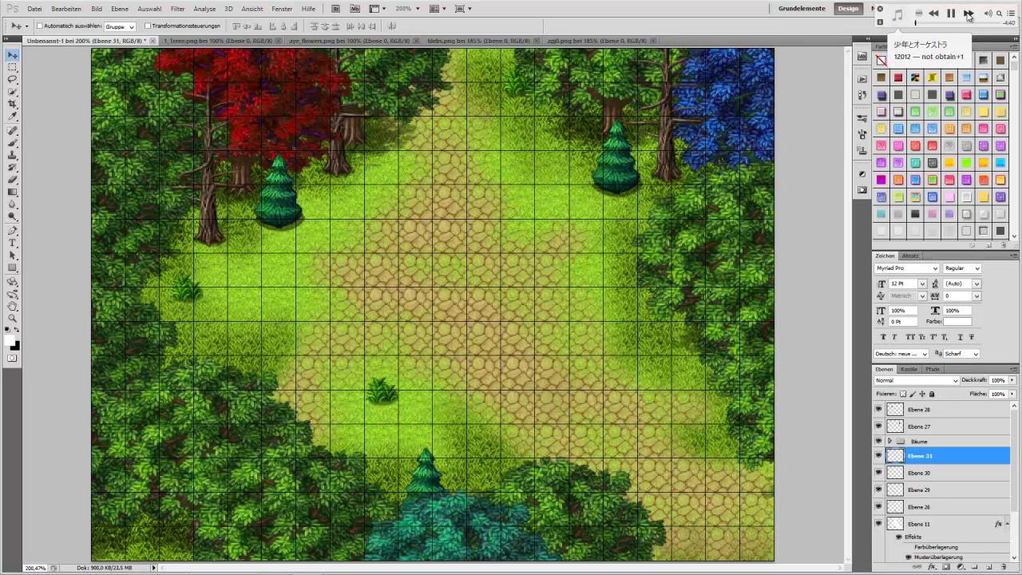
click(969, 14)
click(968, 14)
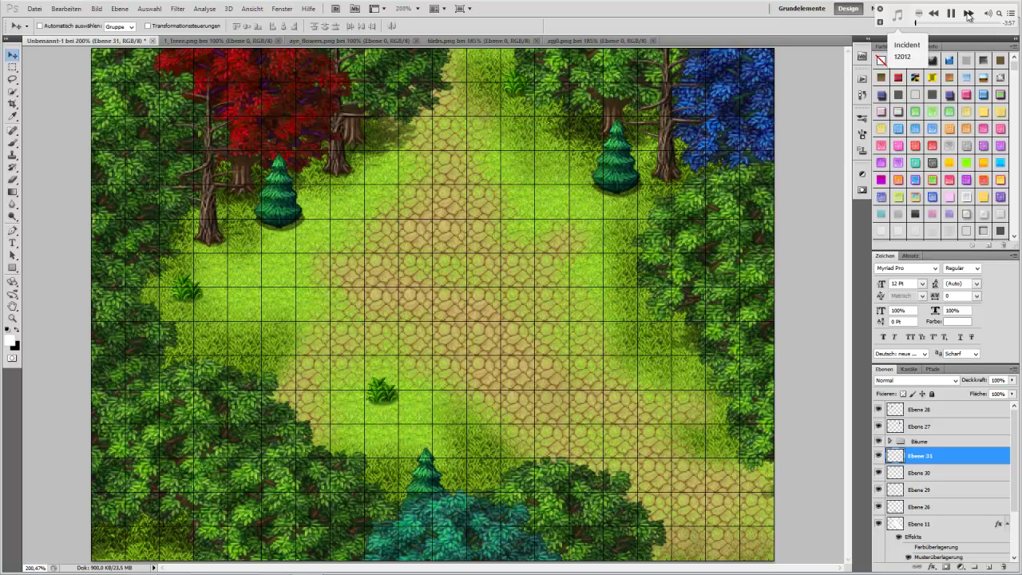
click(968, 13)
click(968, 14)
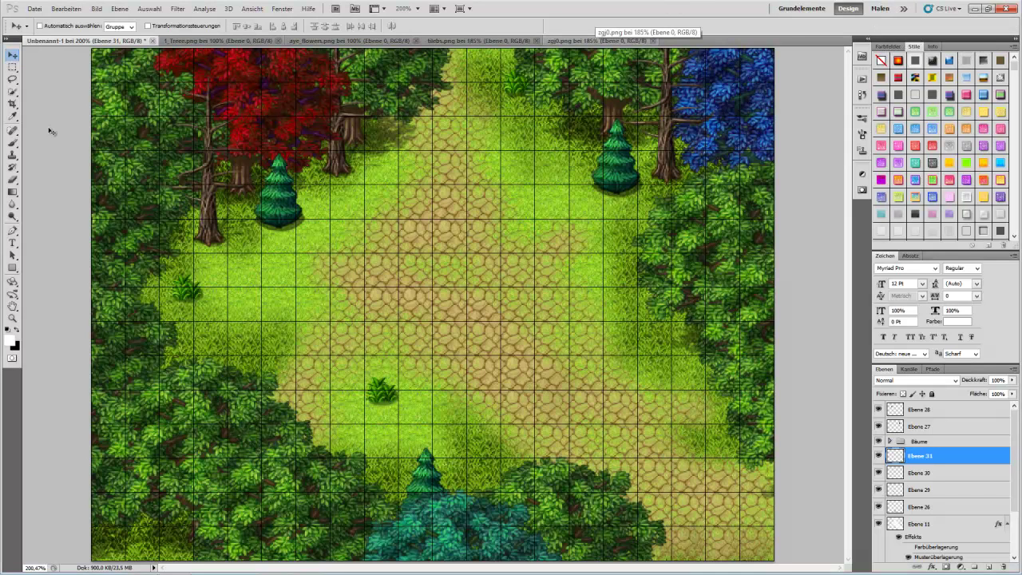
Copy the light spiky grass tuft from zgj0.png onto the map and place it beside the path near the left fir.
click(550, 41)
key(m)
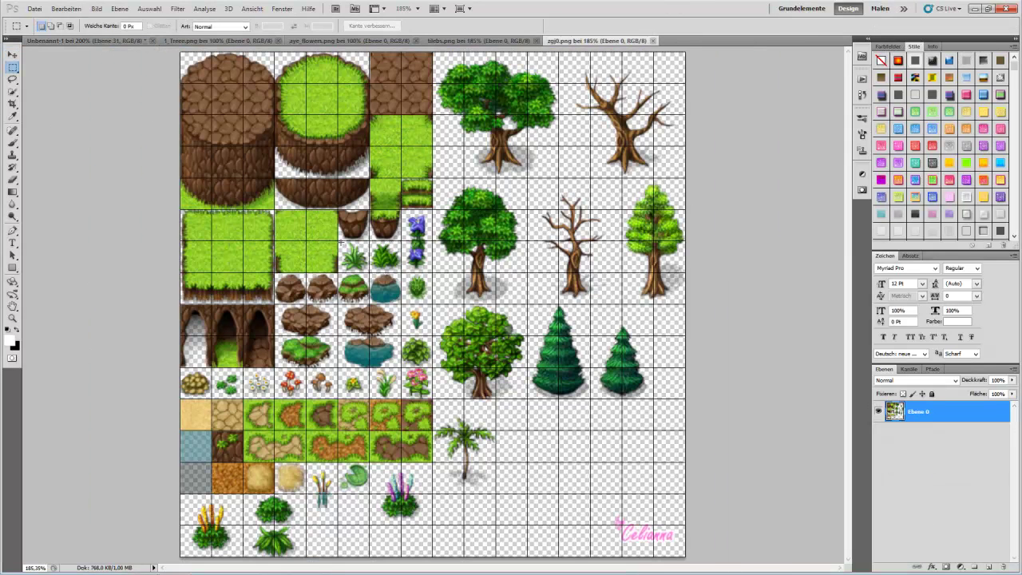
click(71, 40)
key(ctrl+v)
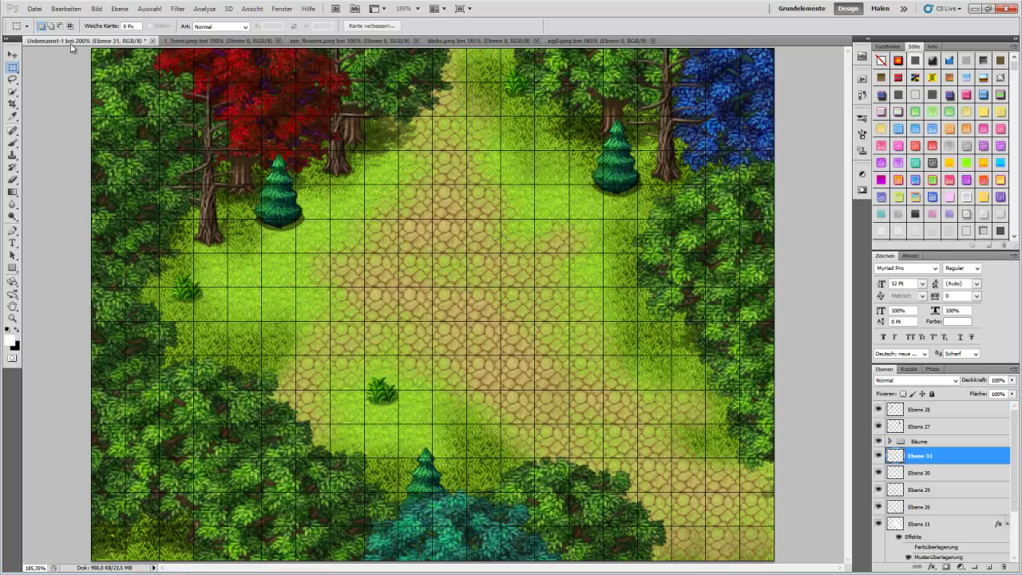
click(12, 54)
drag(421, 297, 340, 232)
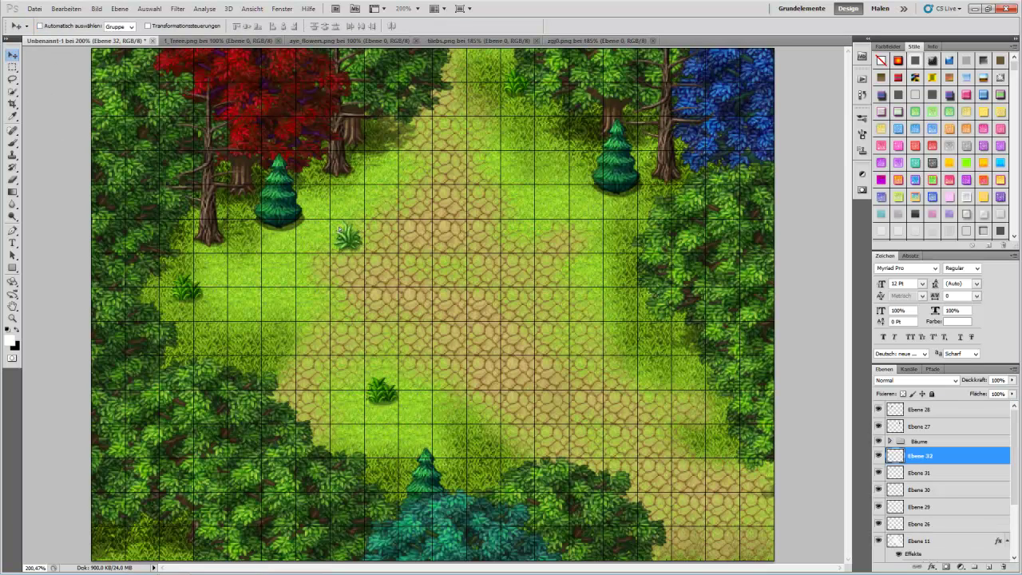
Paste four more spiky tufts near the right fir, the right forest edge, the bottom-left map corner and the path's right side.
key(ctrl+v)
drag(451, 304, 571, 140)
key(ctrl+v)
drag(447, 308, 684, 360)
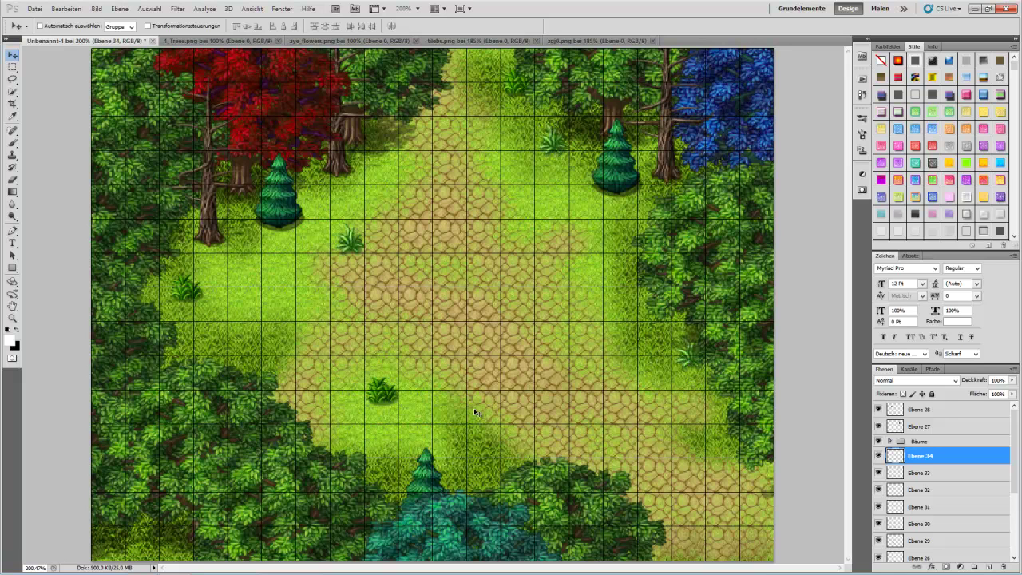
key(ctrl+v)
drag(436, 328, 157, 542)
drag(432, 306, 568, 275)
Copy the small mossy rock from zgj0.png onto the map and tuck it in beside the bottom fir.
click(558, 40)
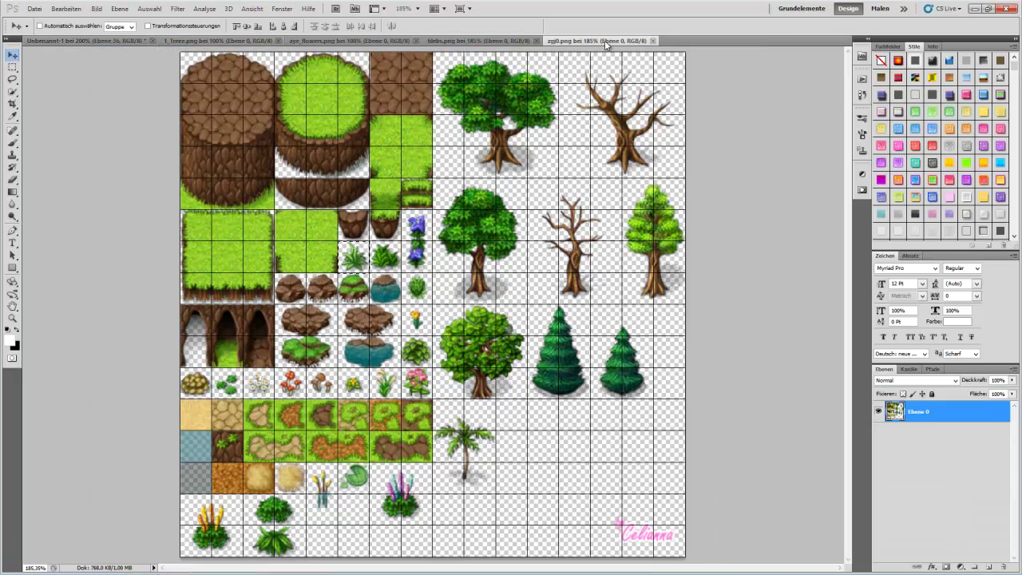
click(11, 68)
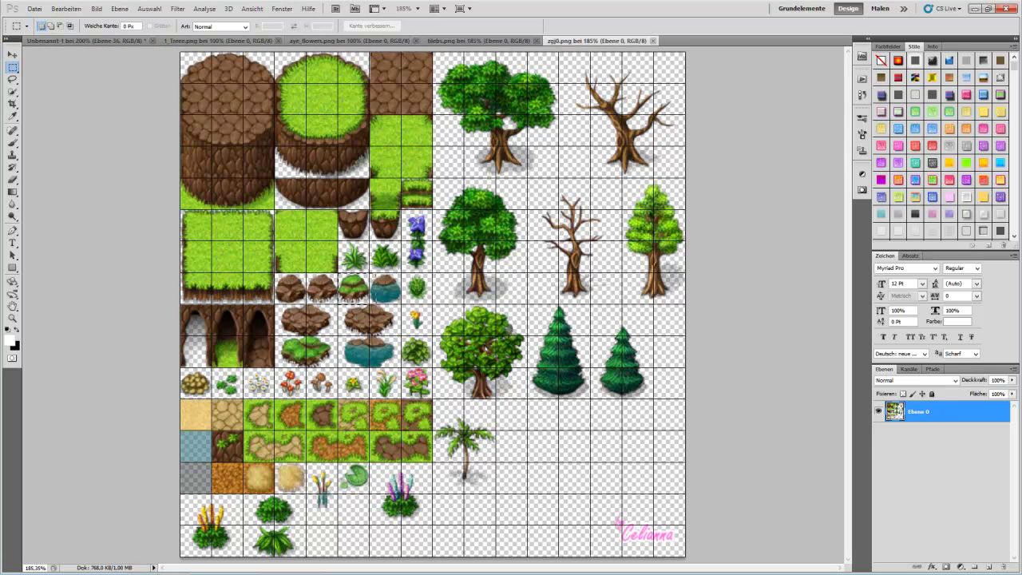
drag(337, 274, 369, 305)
key(ctrl+c)
click(84, 40)
key(ctrl+v)
click(12, 54)
drag(463, 313, 513, 489)
Paste two more mossy rocks, one at the lower right forest edge and one behind the right fir.
key(ctrl+v)
drag(456, 316, 748, 458)
key(ctrl+v)
drag(435, 305, 643, 147)
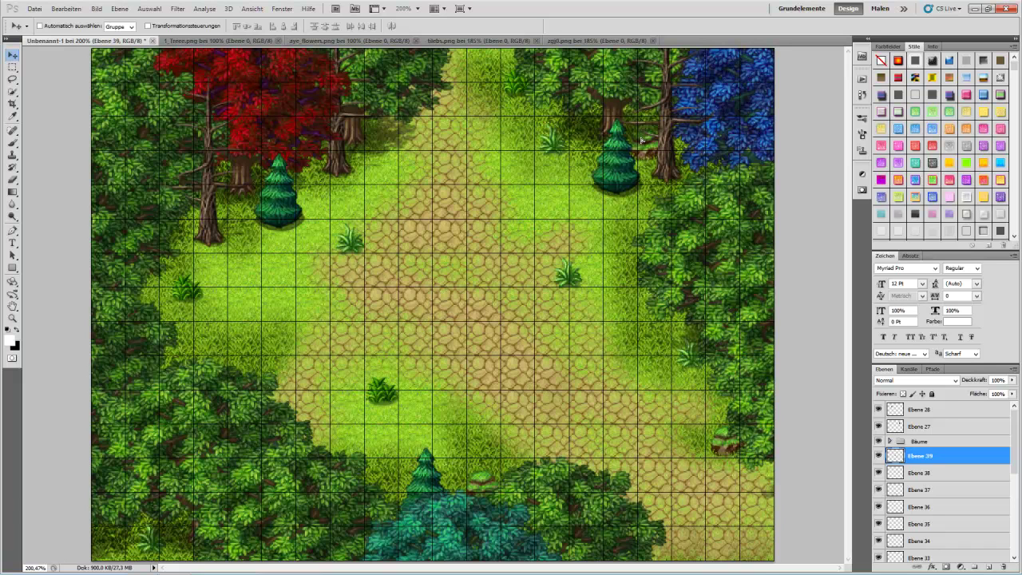
Paste two further mossy rocks, one under the trees beside the path's upper end and one at the left forest edge.
key(ctrl+v)
drag(453, 327, 411, 153)
click(66, 9)
click(67, 41)
click(66, 9)
click(70, 40)
click(66, 9)
click(70, 33)
click(66, 9)
click(70, 33)
drag(396, 134, 392, 129)
key(ctrl+v)
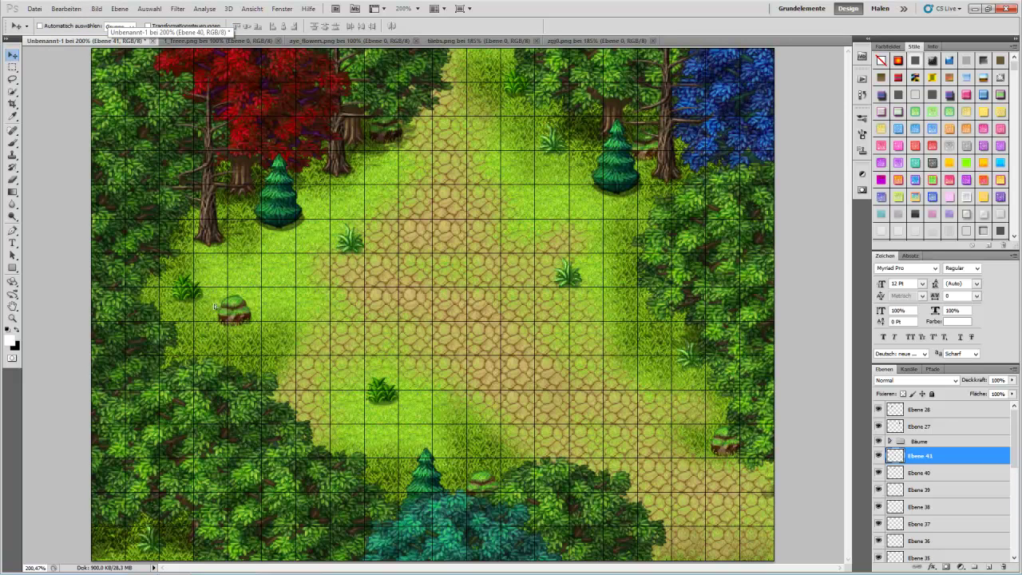
drag(422, 315, 182, 354)
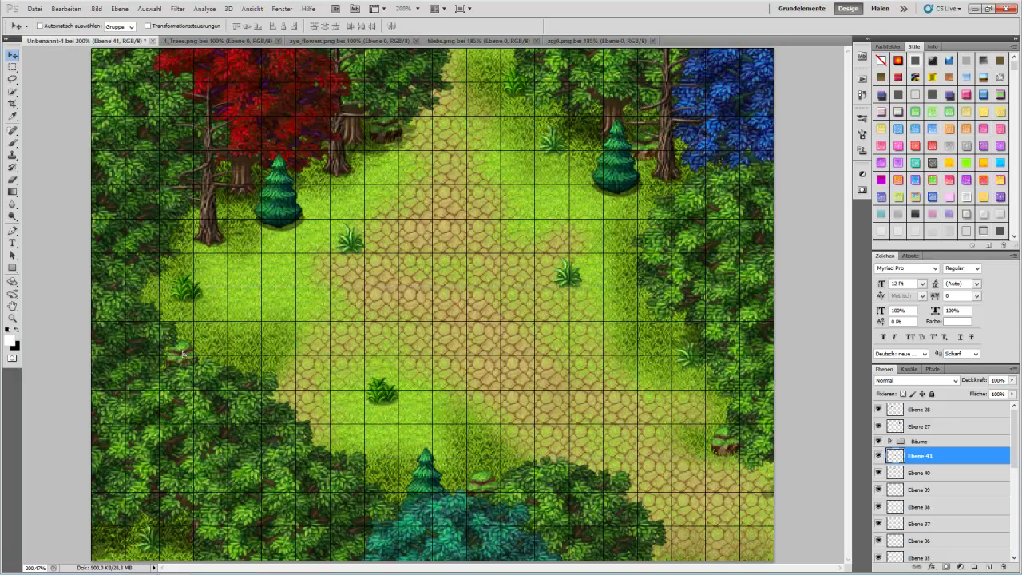
Copy the white daisies from zgj0.png onto the map and place them above the lower left forest edge.
click(557, 40)
key(m)
click(458, 417)
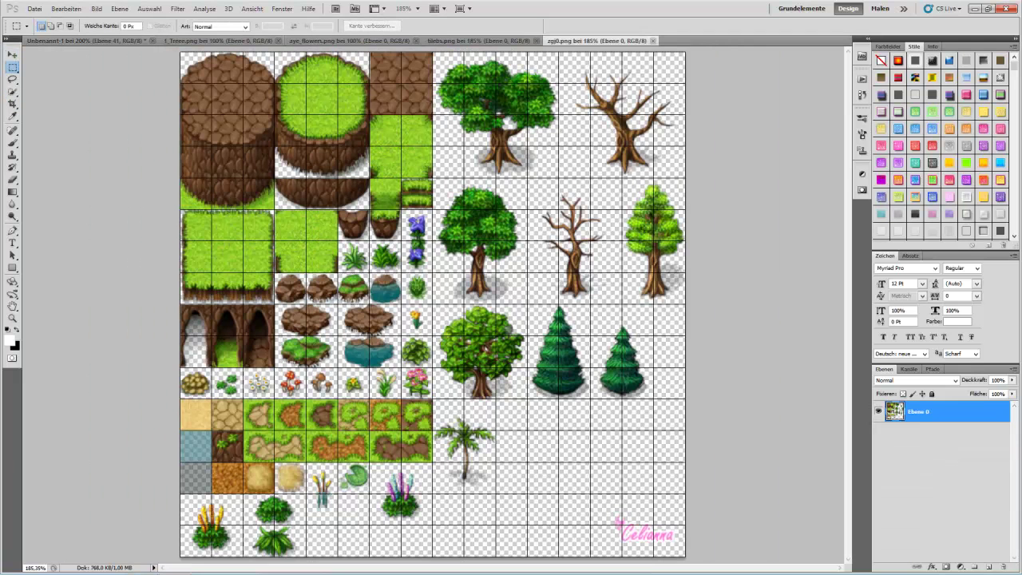
drag(275, 400, 243, 368)
key(ctrl+c)
click(50, 40)
key(ctrl+v)
key(v)
drag(462, 321, 290, 369)
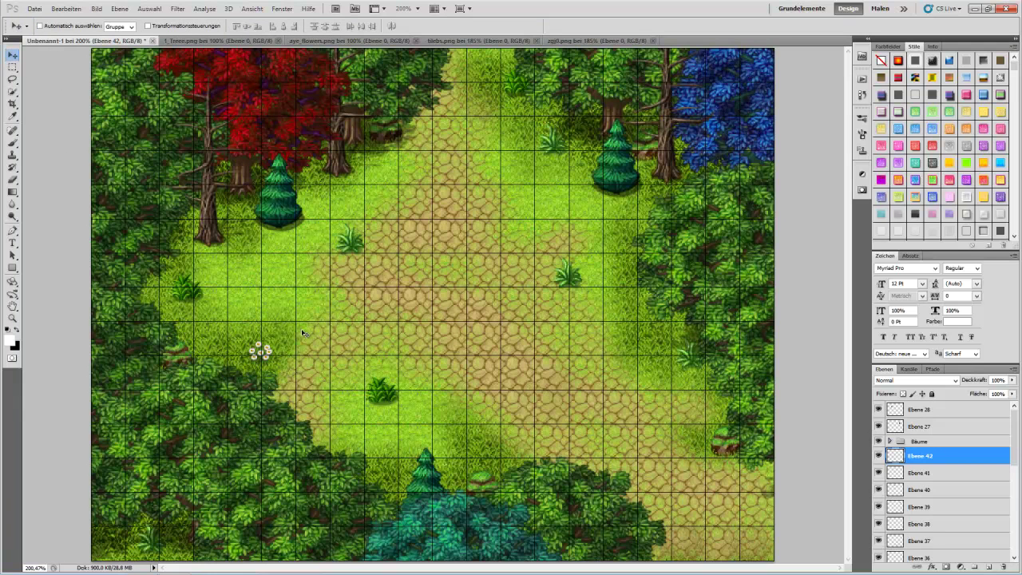
Paste four more daisy clumps below the right fir, by the bottom fir, at the left tree edge and in the bottom-left map corner.
key(ctrl+v)
drag(432, 304, 636, 222)
key(ctrl+v)
drag(432, 304, 467, 445)
key(ctrl+v)
drag(432, 304, 174, 241)
key(ctrl+v)
drag(431, 304, 102, 553)
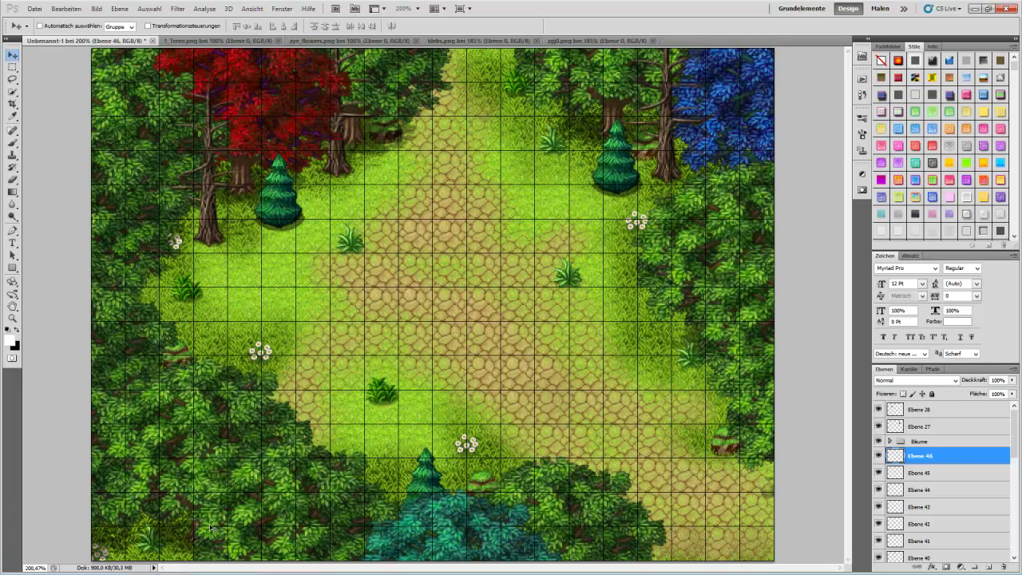
Paste two more daisy clumps, one at the map's lower right edge and one beside the path's upper end.
key(ctrl+v)
drag(432, 304, 745, 479)
key(ctrl+v)
drag(440, 307, 522, 122)
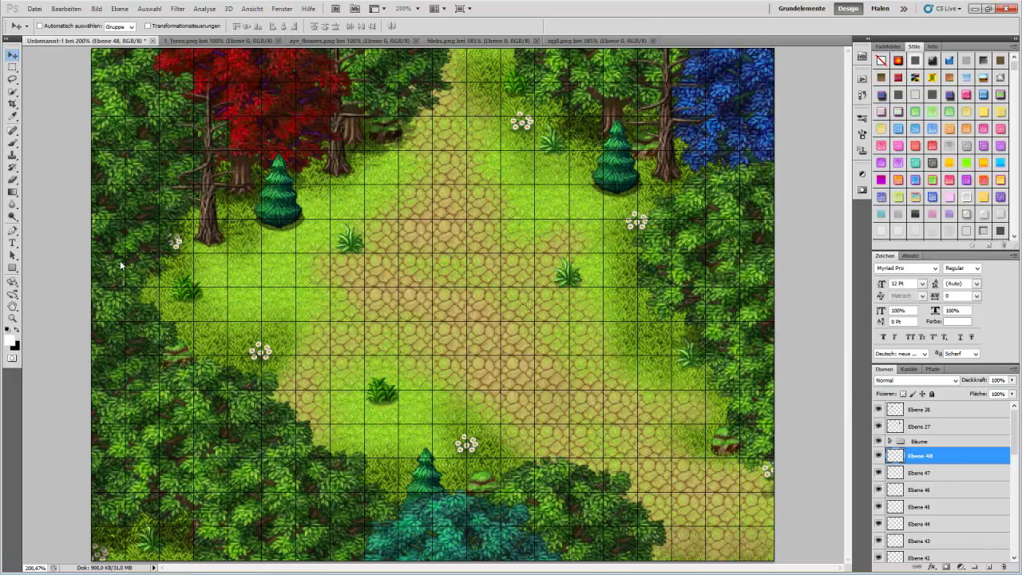
Clear the selection in zgj0.png and close that document.
click(597, 41)
click(12, 66)
click(533, 298)
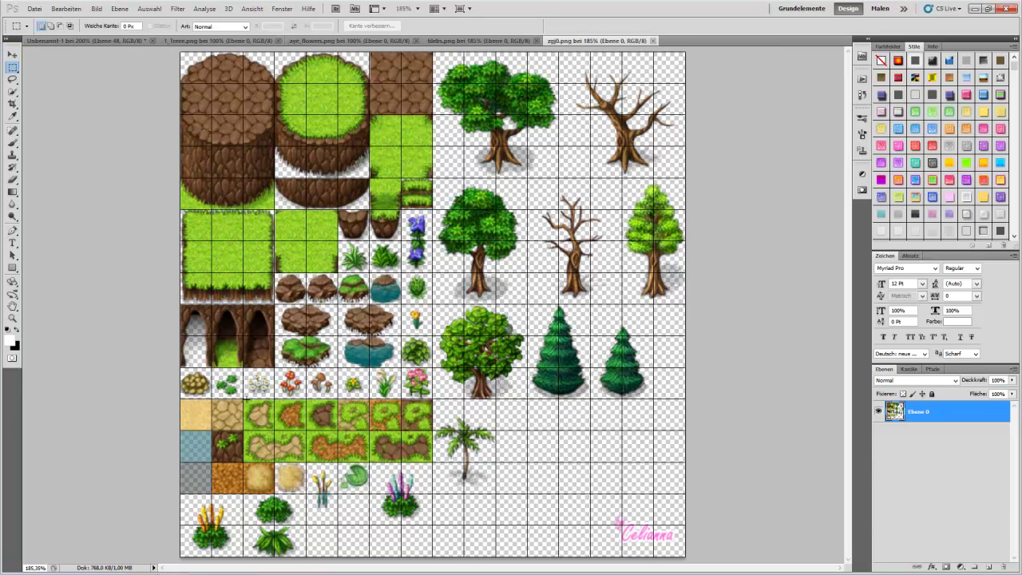
click(651, 39)
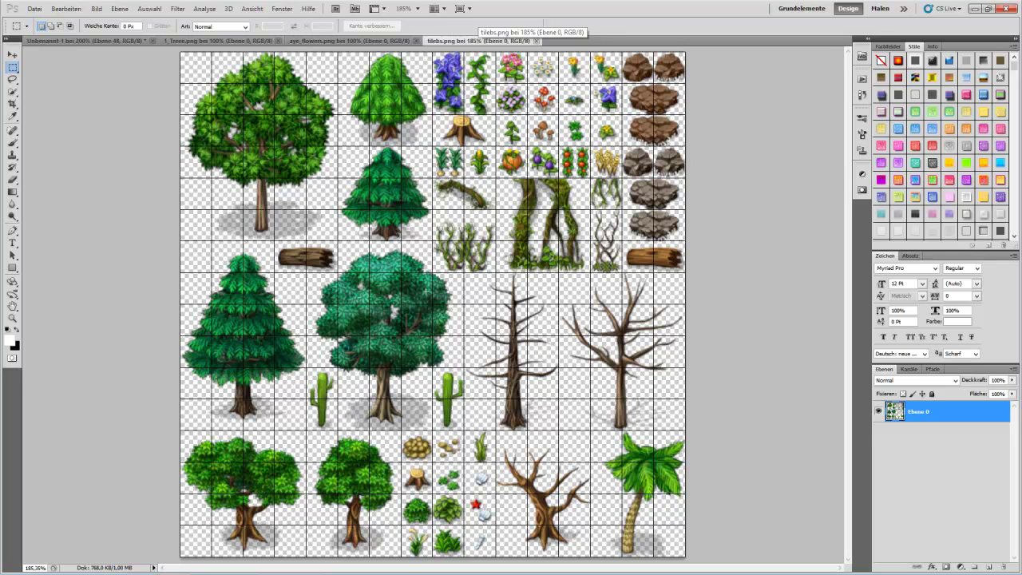
Copy the curved mossy branch from tilebs.png onto the map and place it between the path and the right fir.
drag(482, 205, 495, 209)
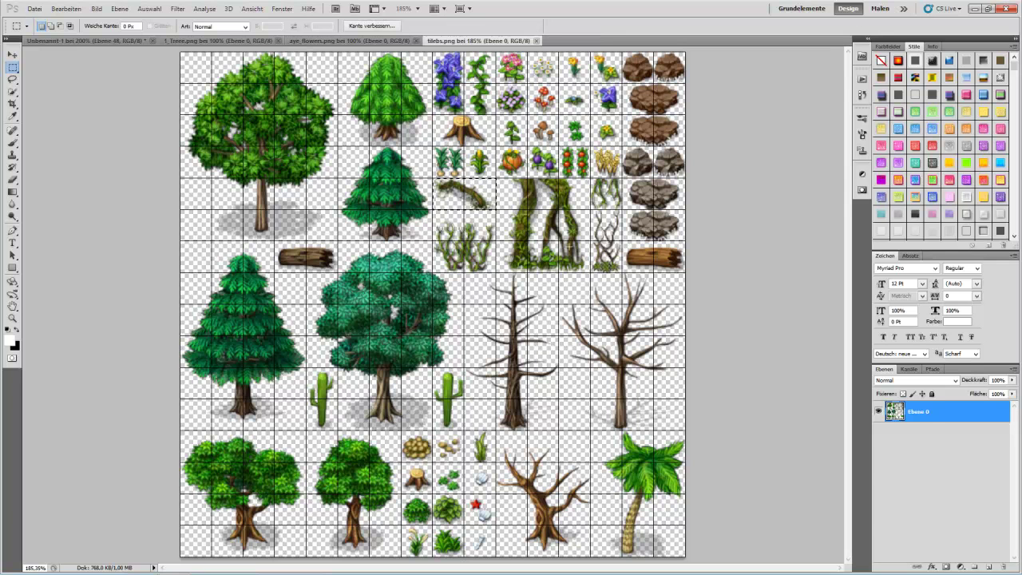
click(86, 41)
key(ctrl+v)
key(v)
drag(450, 308, 556, 191)
Paste three more mossy branches beside the bottom fir, at the right tree edge and at the left tree edge.
key(ctrl+v)
drag(541, 304, 385, 498)
key(ctrl+v)
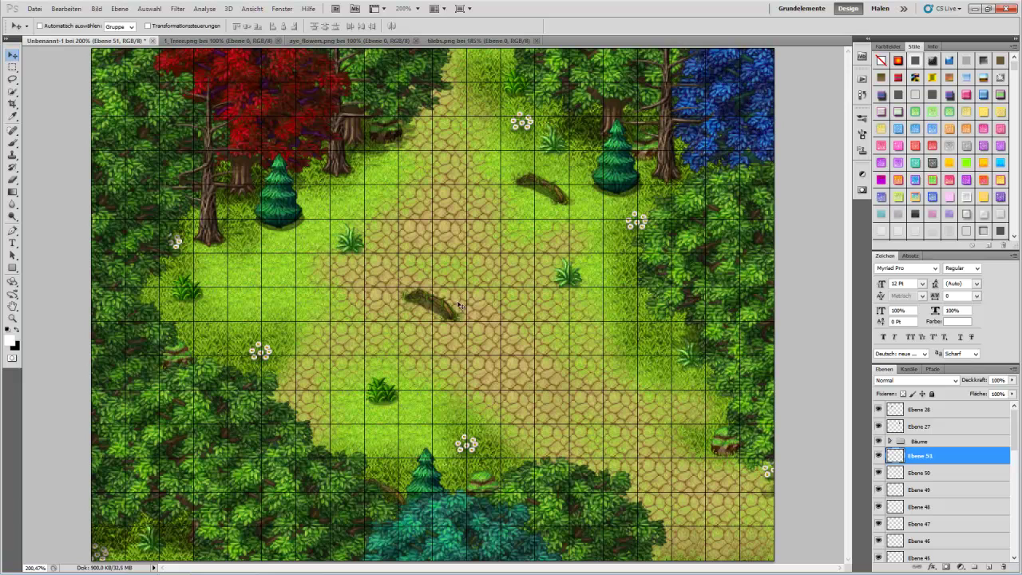
drag(447, 313, 734, 403)
key(ctrl+v)
drag(443, 309, 173, 313)
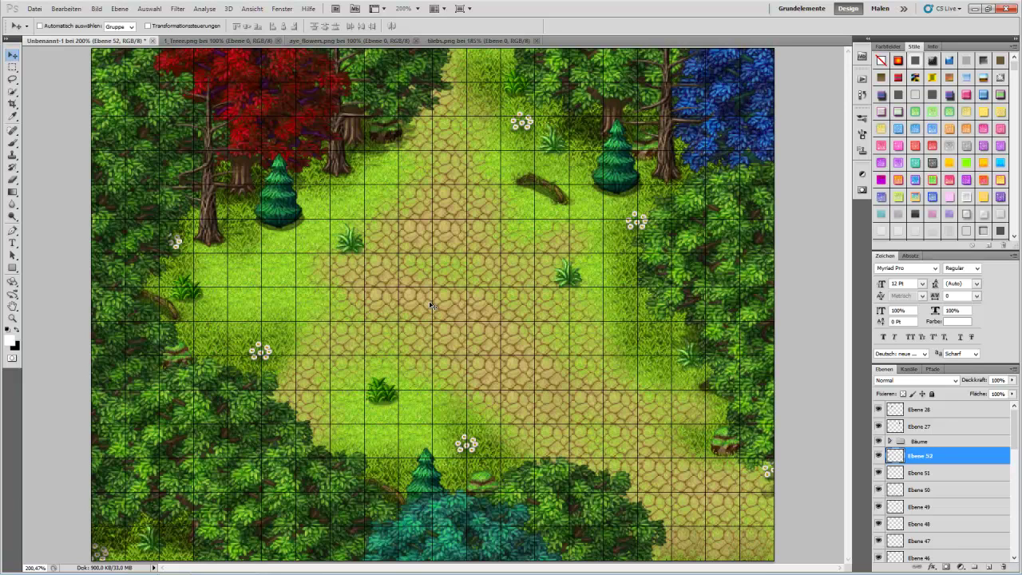
Move the mossy branch near the right fir up to the path's upper end.
right_click(552, 189)
click(575, 196)
drag(551, 190, 483, 64)
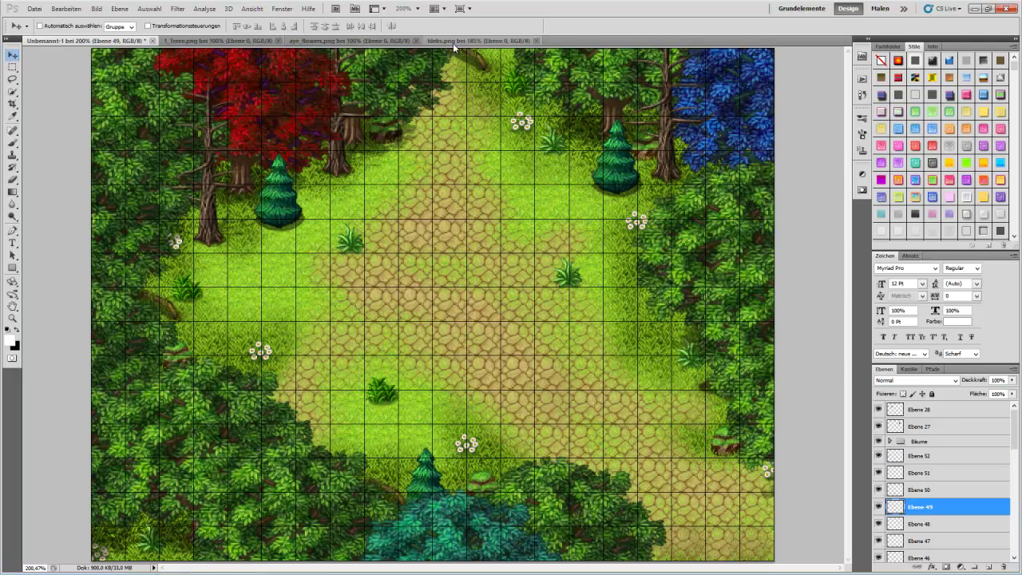
Copy the large tree stump from tilebs.png and place three on the map: below-left of the right fir, at the right tree edge and the lower-left tree edge.
click(478, 40)
key(m)
click(436, 116)
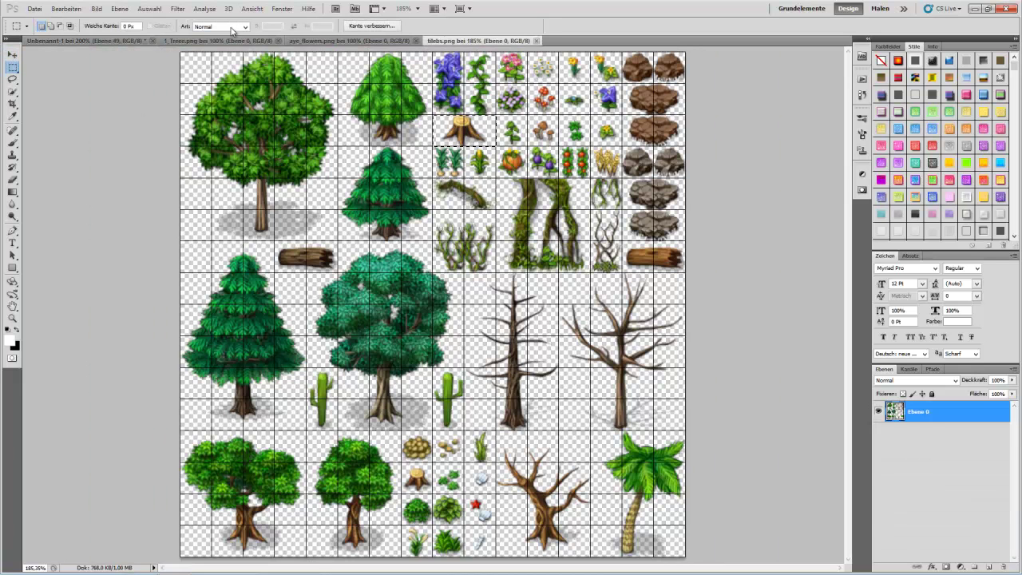
click(96, 40)
key(ctrl+v)
key(v)
drag(558, 352, 645, 279)
key(ctrl+v)
drag(432, 271, 307, 388)
key(ctrl+v)
drag(456, 302, 658, 294)
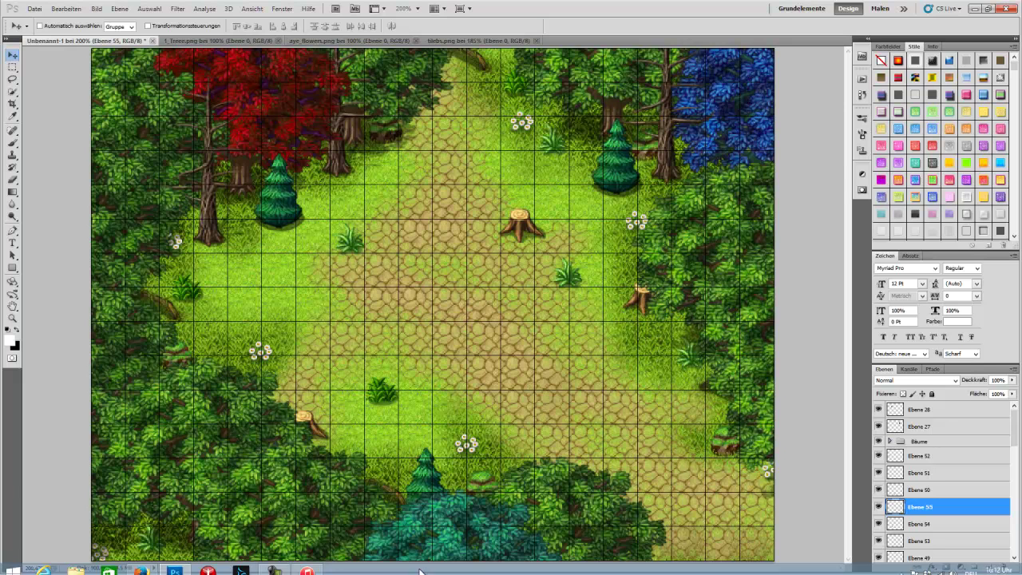
Switch to the iTunes mini player and skip forward through the songs.
click(306, 562)
click(968, 14)
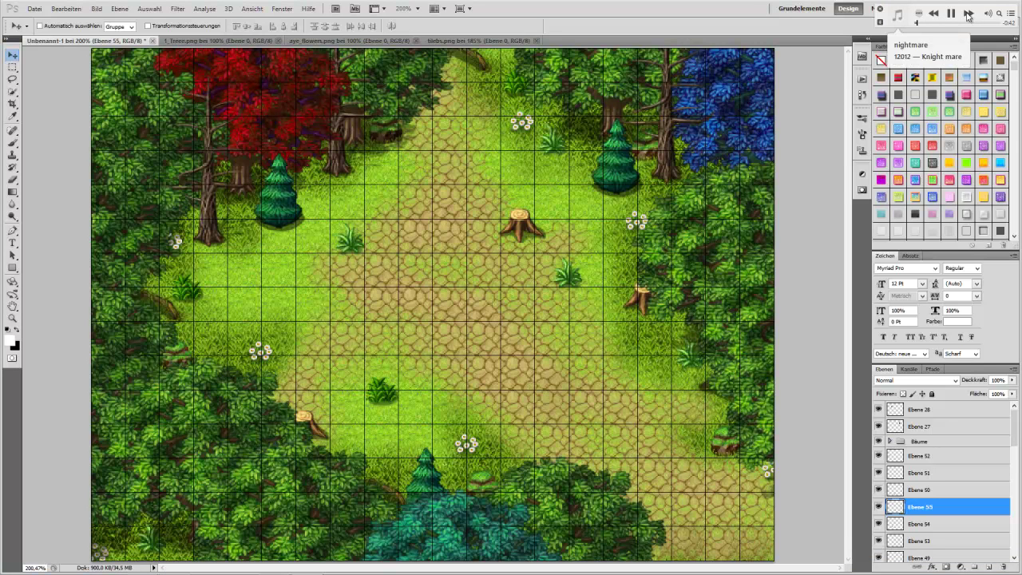
click(969, 14)
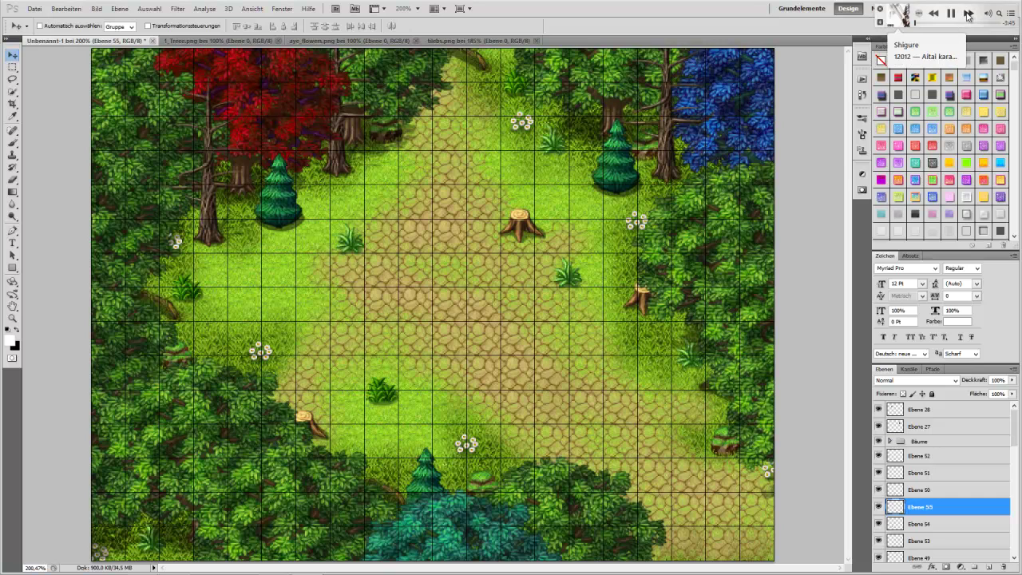
click(968, 14)
click(968, 15)
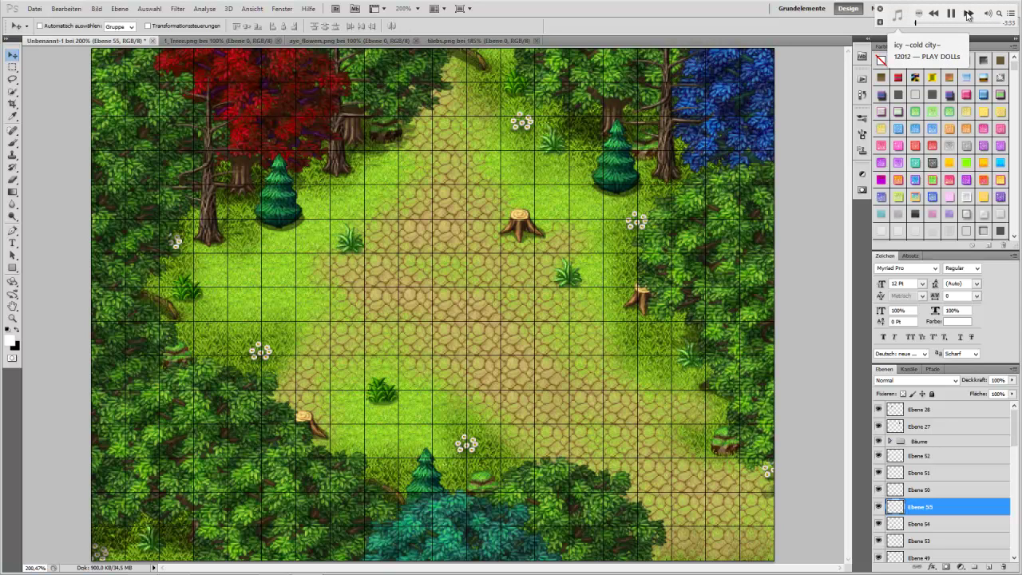
click(968, 15)
click(968, 14)
click(968, 15)
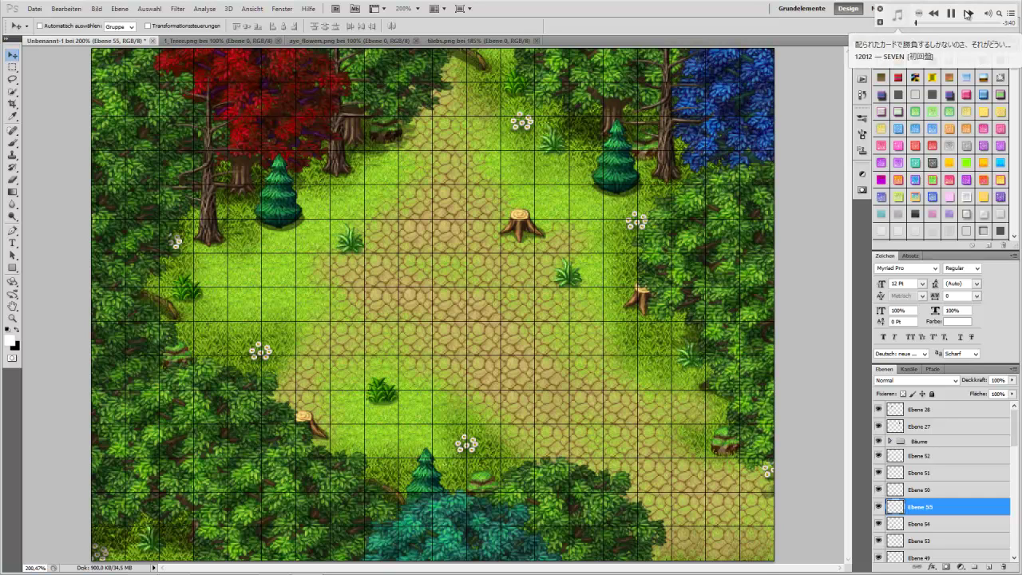
click(967, 14)
click(968, 15)
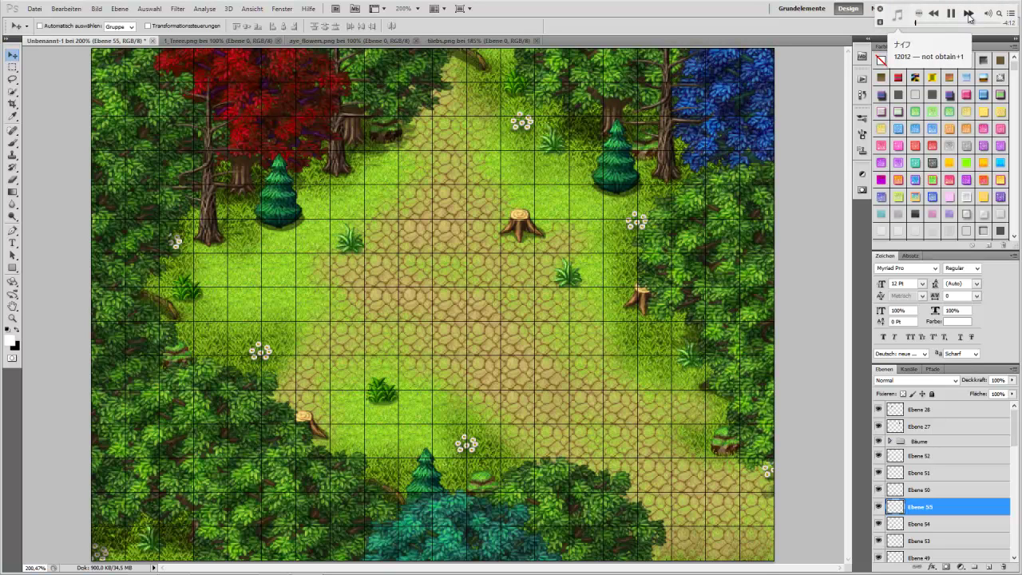
click(968, 14)
click(968, 14)
click(969, 15)
click(968, 15)
click(969, 14)
click(969, 15)
click(968, 15)
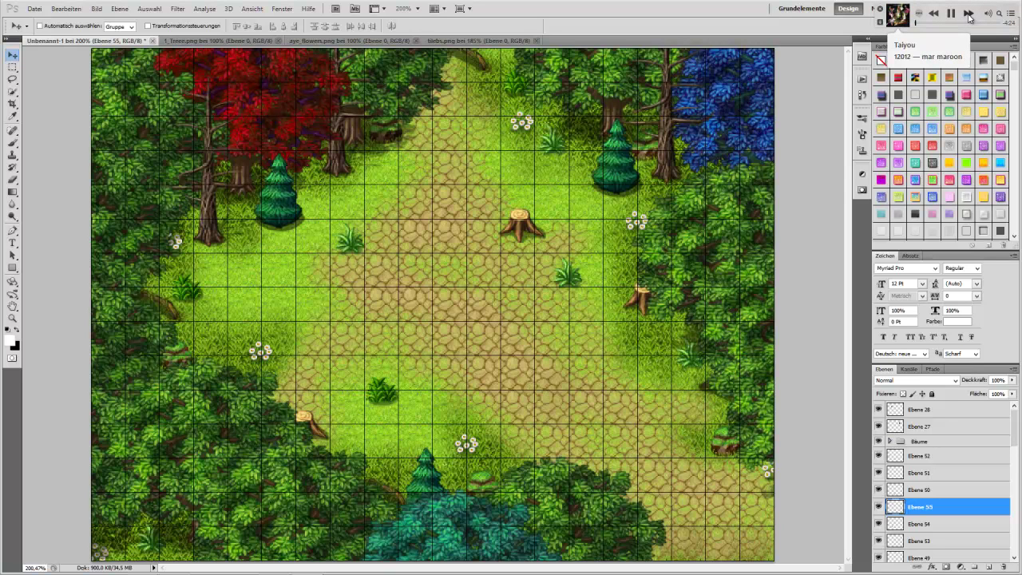
click(968, 14)
click(968, 15)
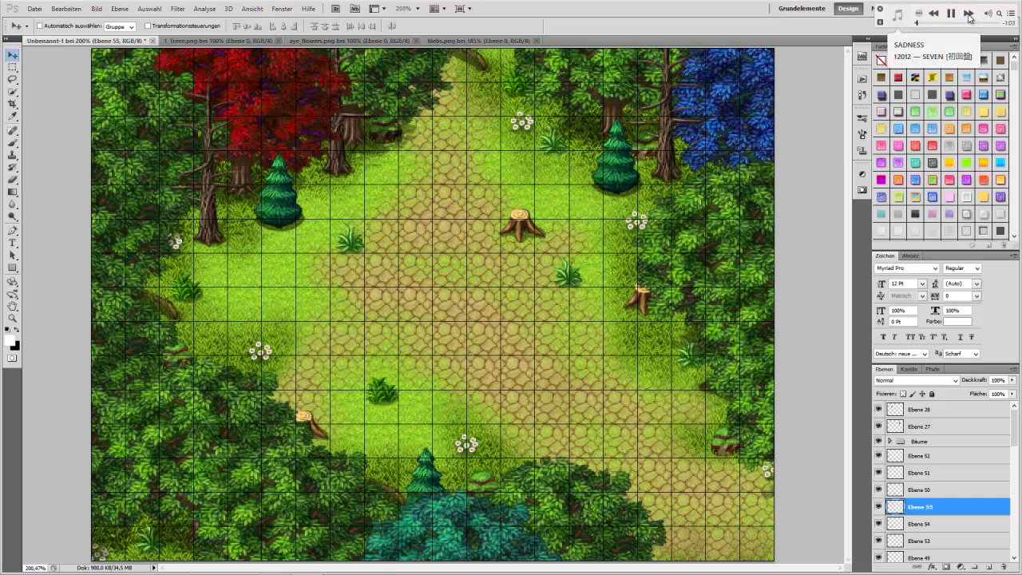
click(968, 14)
click(968, 14)
click(968, 14)
click(968, 14)
click(968, 15)
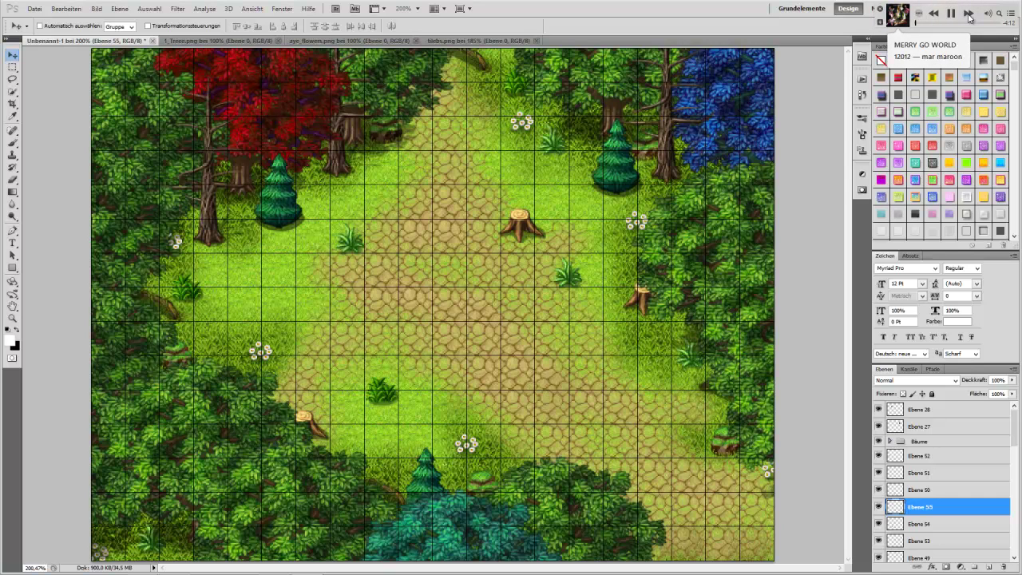
click(968, 14)
click(968, 15)
click(968, 14)
click(968, 14)
click(968, 14)
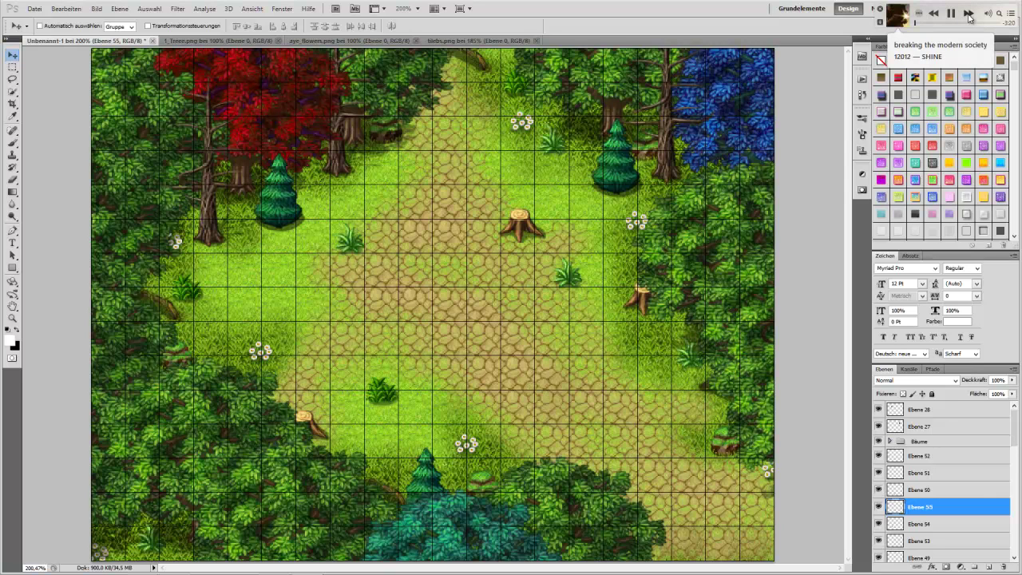
click(968, 14)
click(968, 14)
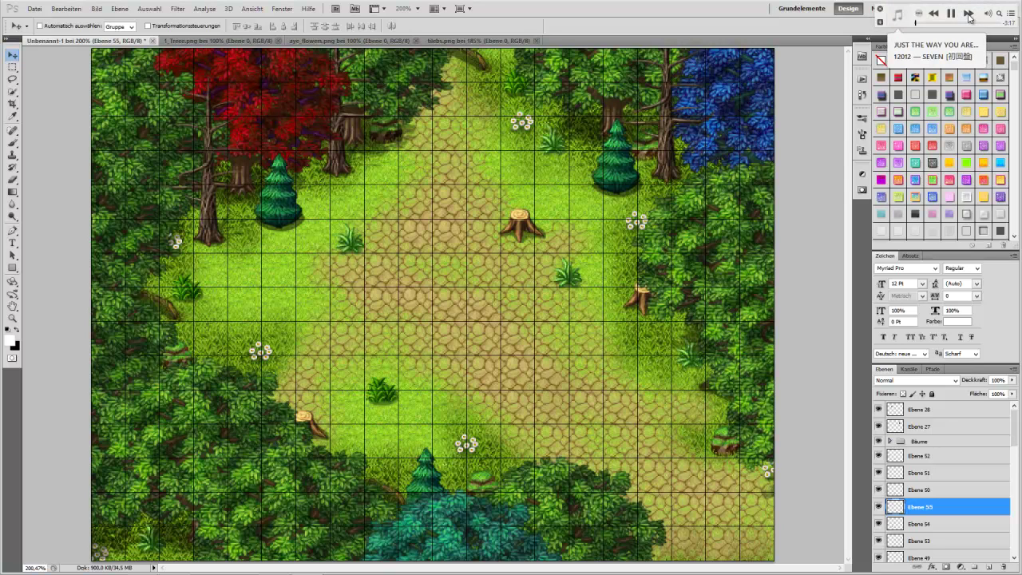
click(968, 14)
click(968, 14)
click(968, 15)
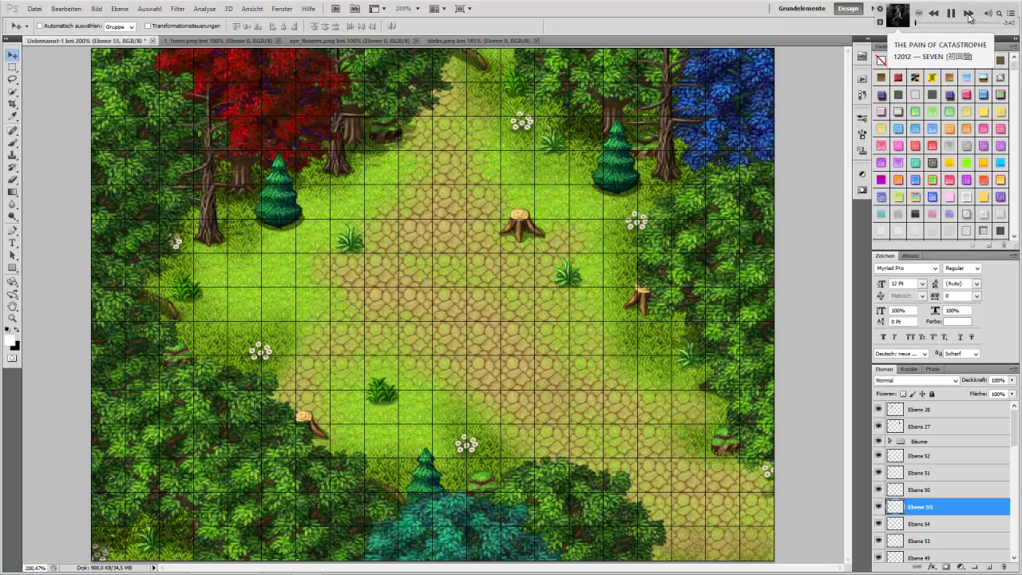
click(968, 14)
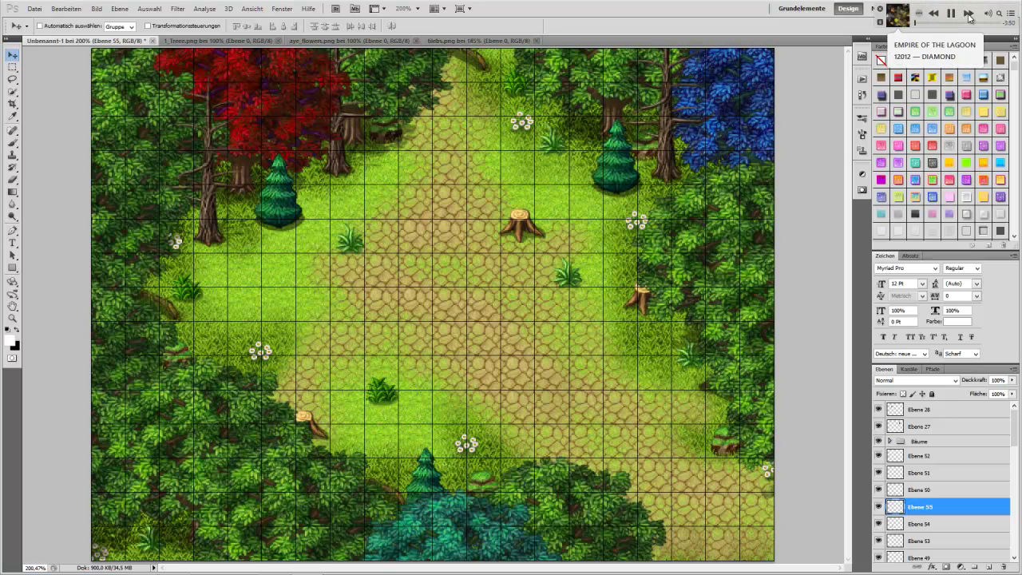
click(968, 14)
click(968, 14)
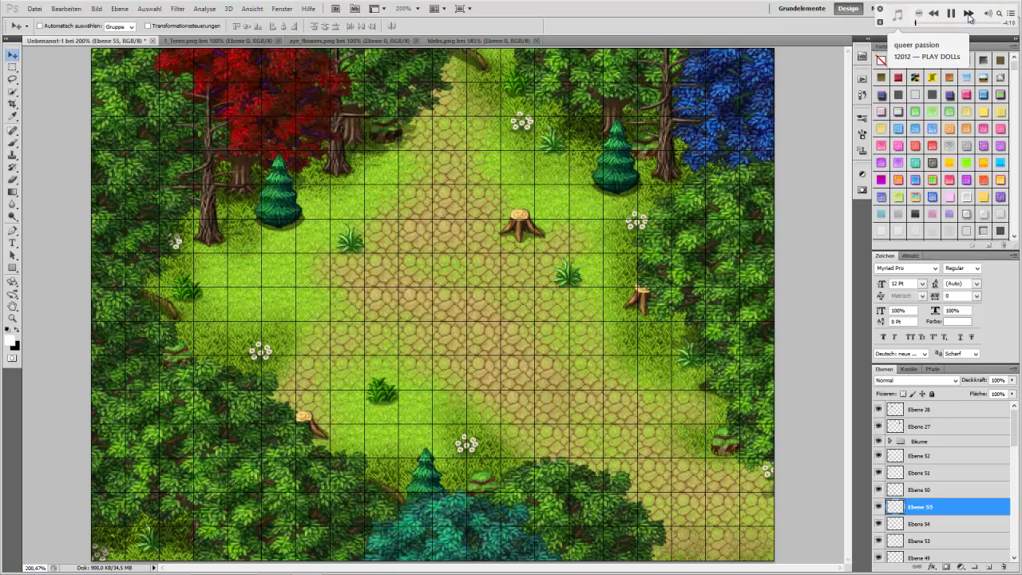
click(968, 14)
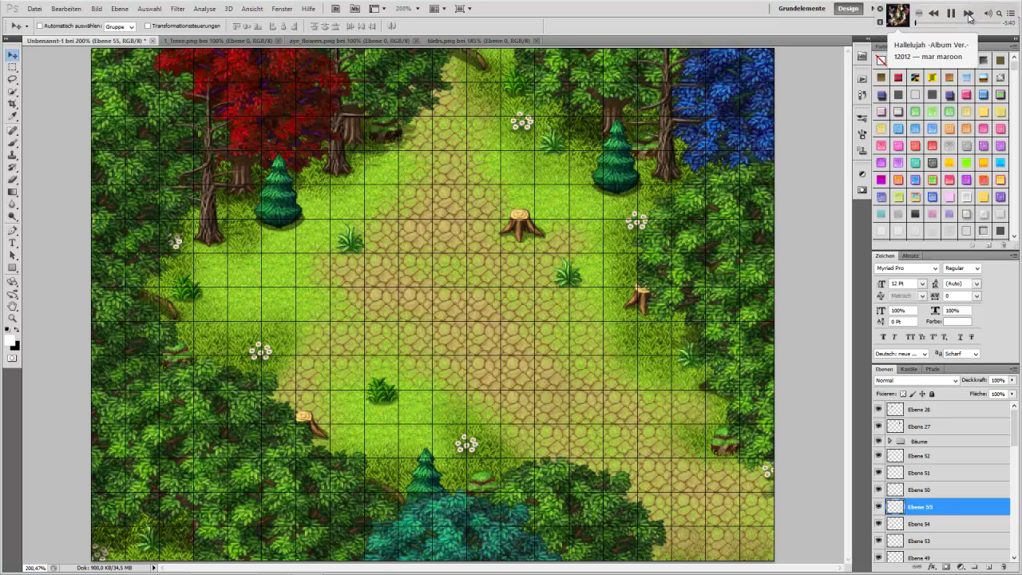
click(968, 14)
click(968, 14)
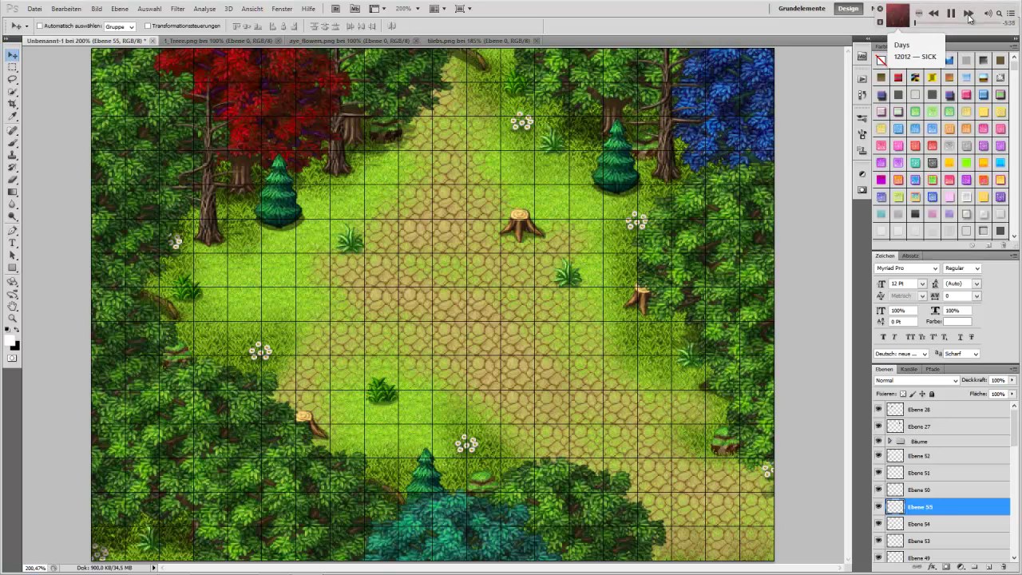
click(968, 14)
click(968, 14)
click(968, 15)
click(968, 14)
click(969, 14)
click(968, 14)
click(968, 14)
click(968, 15)
click(969, 15)
click(968, 15)
click(968, 14)
click(969, 14)
click(968, 15)
click(969, 14)
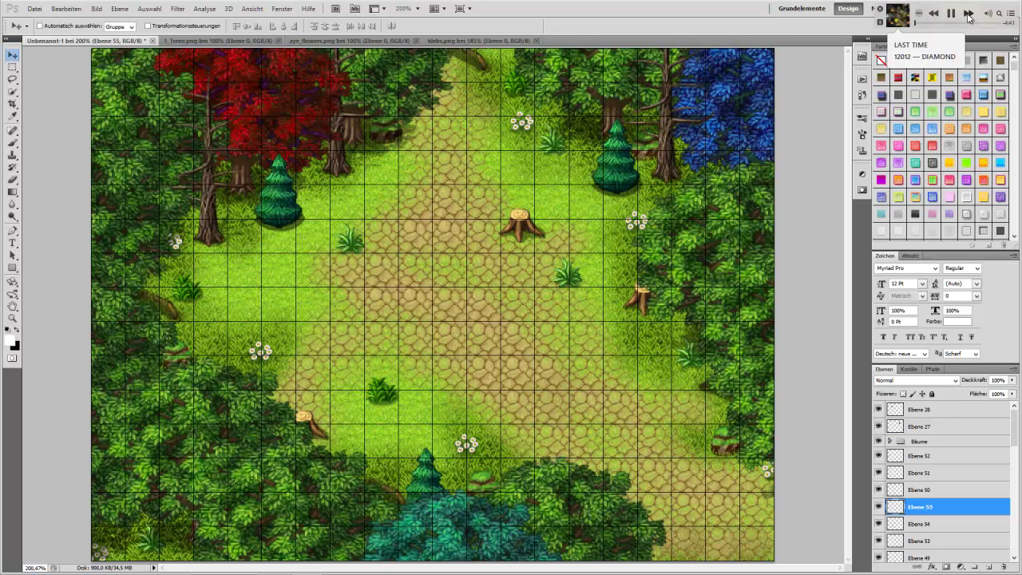
click(968, 14)
click(969, 14)
click(968, 14)
click(968, 15)
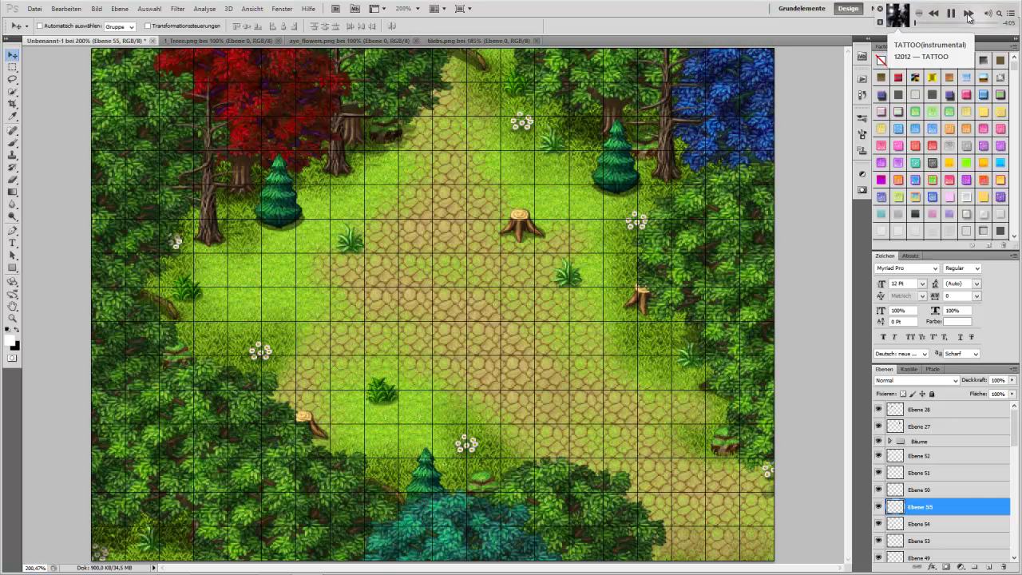
click(968, 15)
click(968, 14)
click(968, 14)
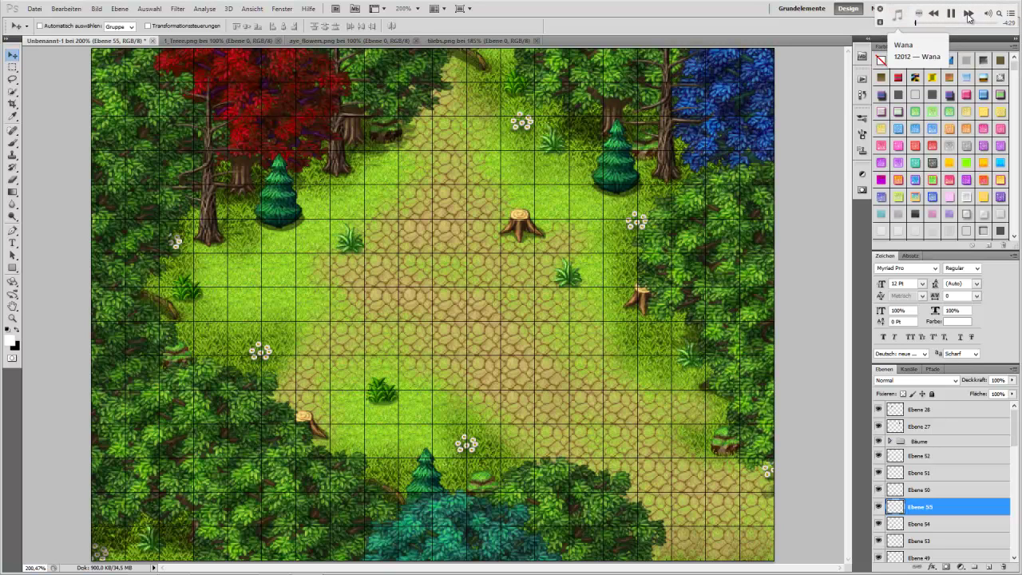
click(968, 14)
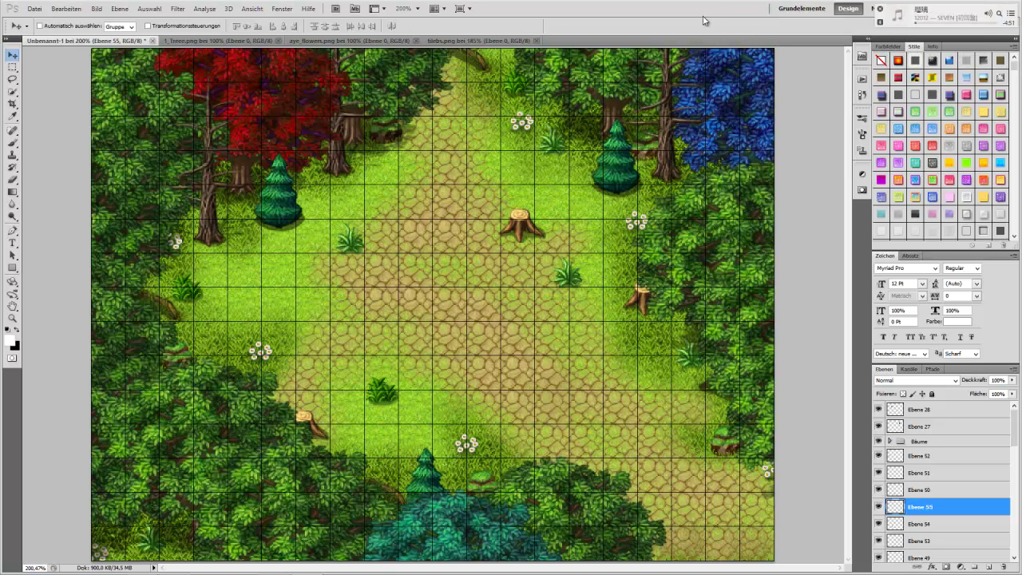
Close tilebs.png and show the grid over the flower tiles in aye_flowers.png at 300% zoom.
click(537, 40)
click(375, 41)
key(z)
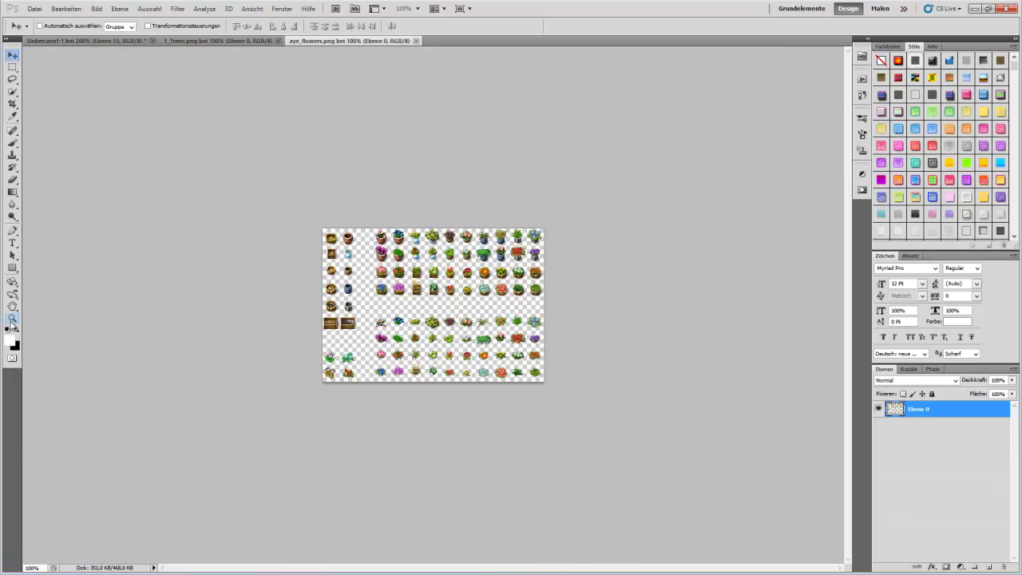
click(441, 330)
click(441, 329)
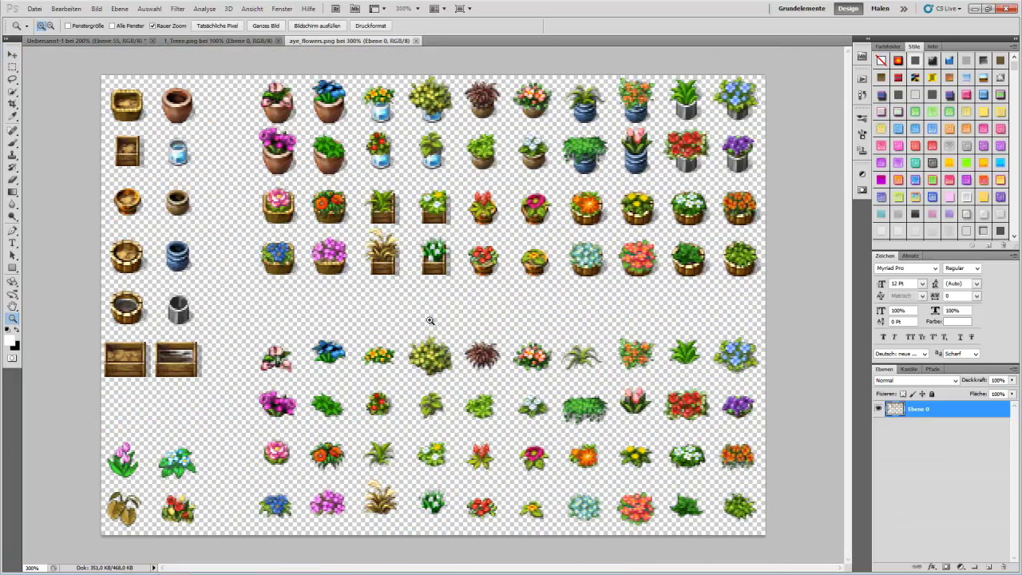
click(252, 9)
mouse_move(330, 169)
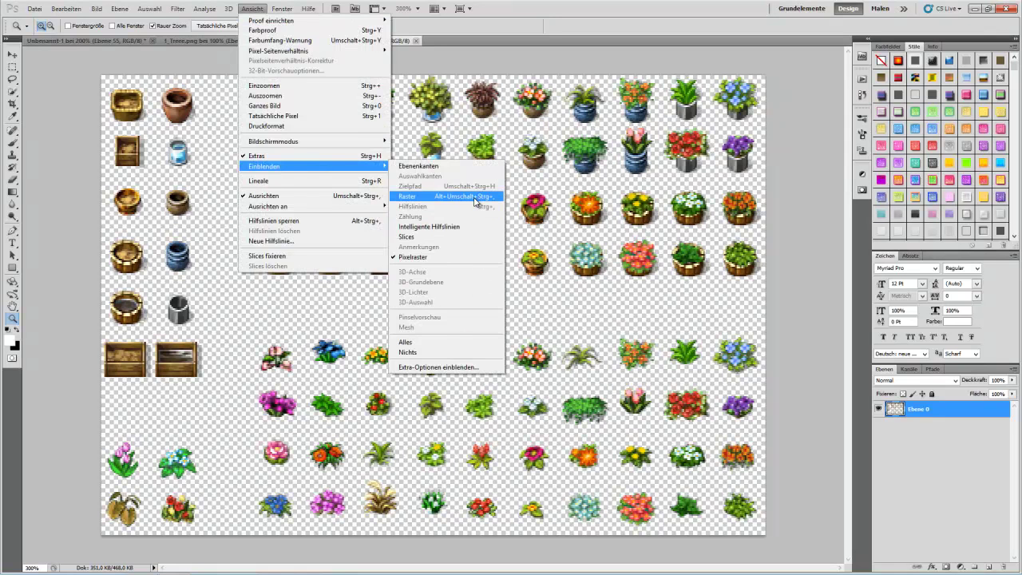
click(475, 200)
Copy the coral-red flower clump from aye_flowers.png and place one in the left meadow and one beside the right fir.
key(m)
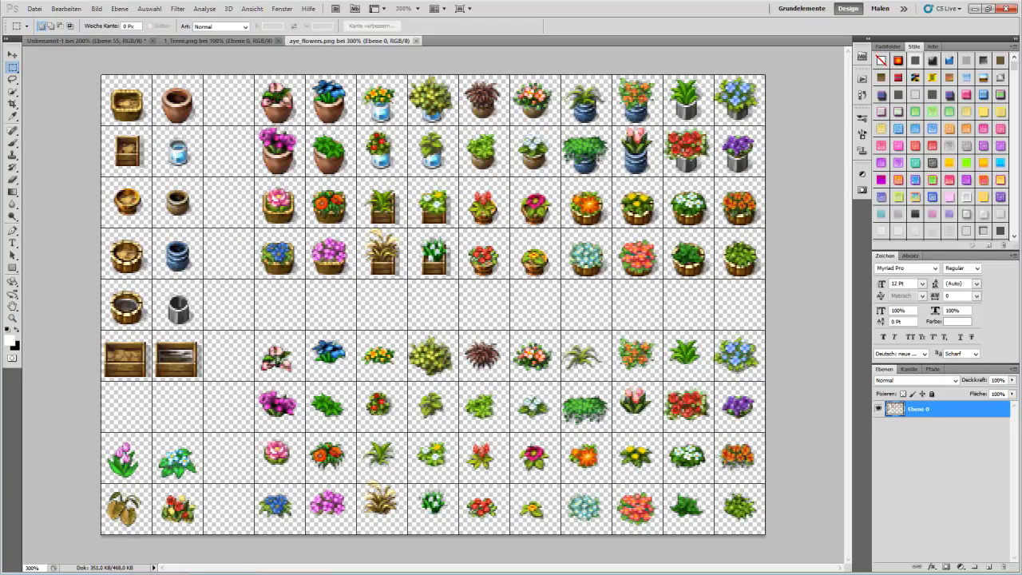
key(ctrl+c)
click(76, 40)
key(ctrl+v)
click(12, 55)
drag(431, 318, 259, 301)
key(ctrl+v)
drag(423, 304, 582, 160)
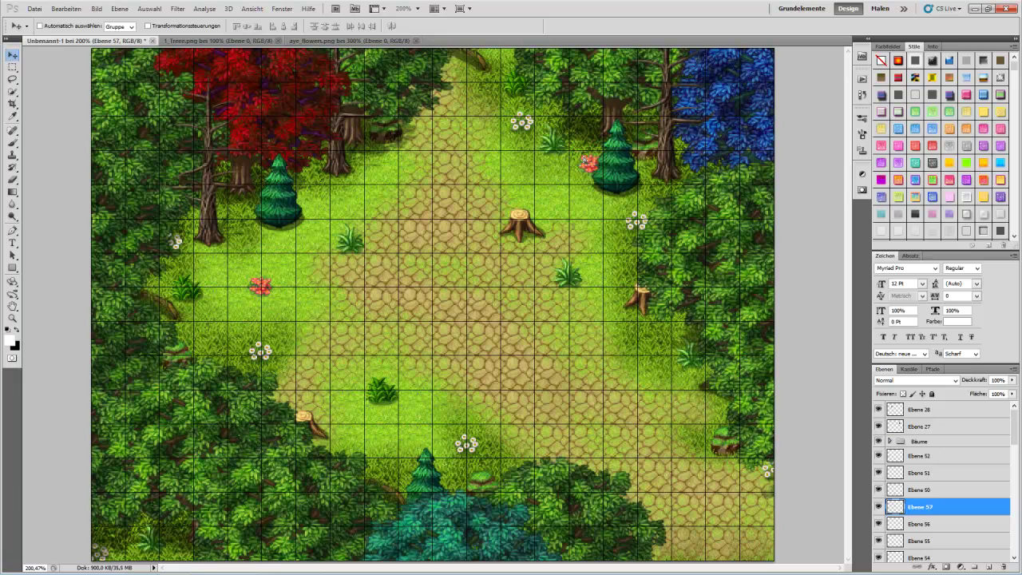
Paste two more coral-red flower clumps near the right tree edge, above and below the grass tuft.
key(ctrl+v)
drag(436, 308, 679, 321)
key(ctrl+v)
drag(424, 305, 670, 391)
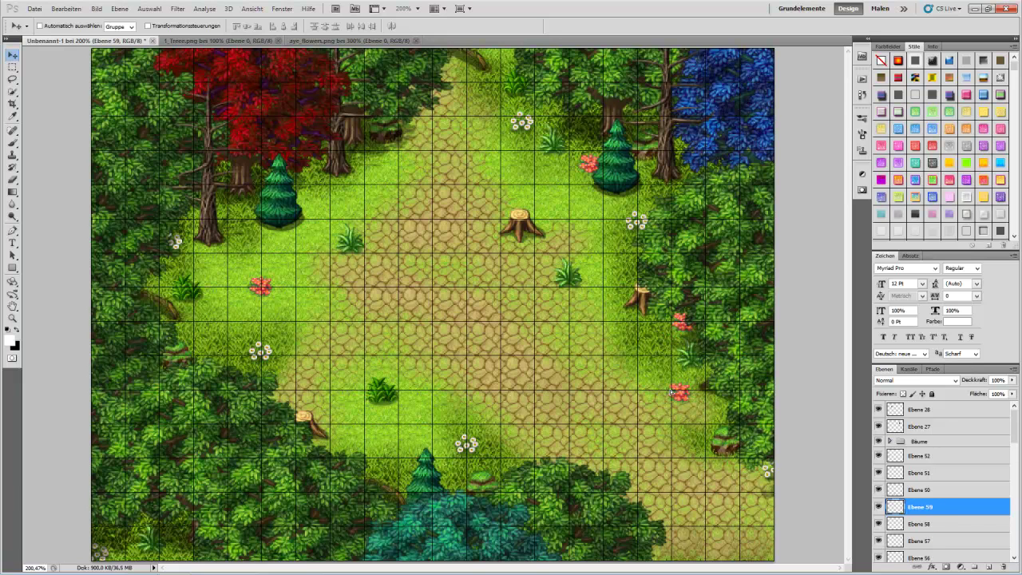
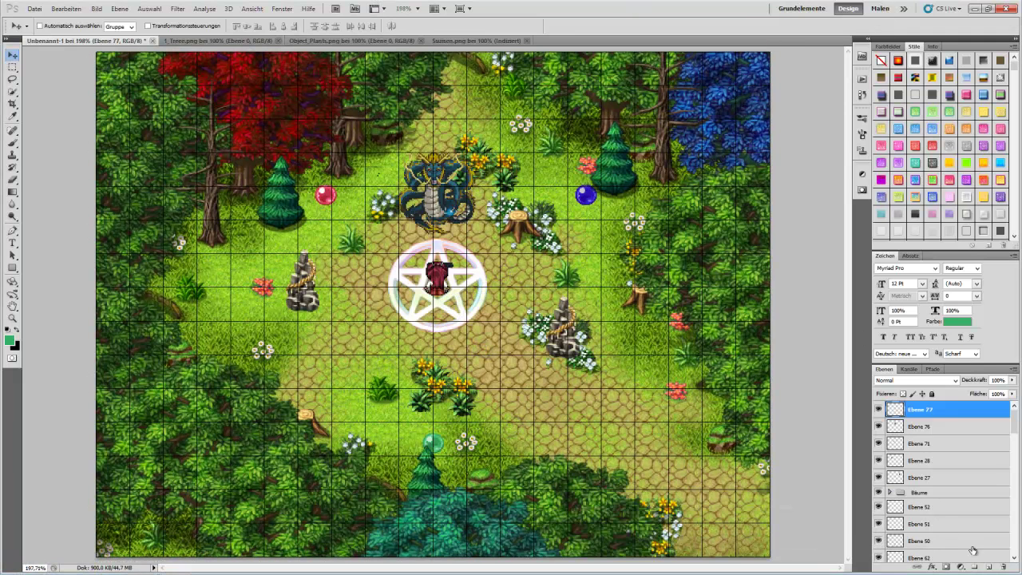
Add a new top layer with the Weiches Licht blend mode and prepare the Brush tool with black.
click(988, 566)
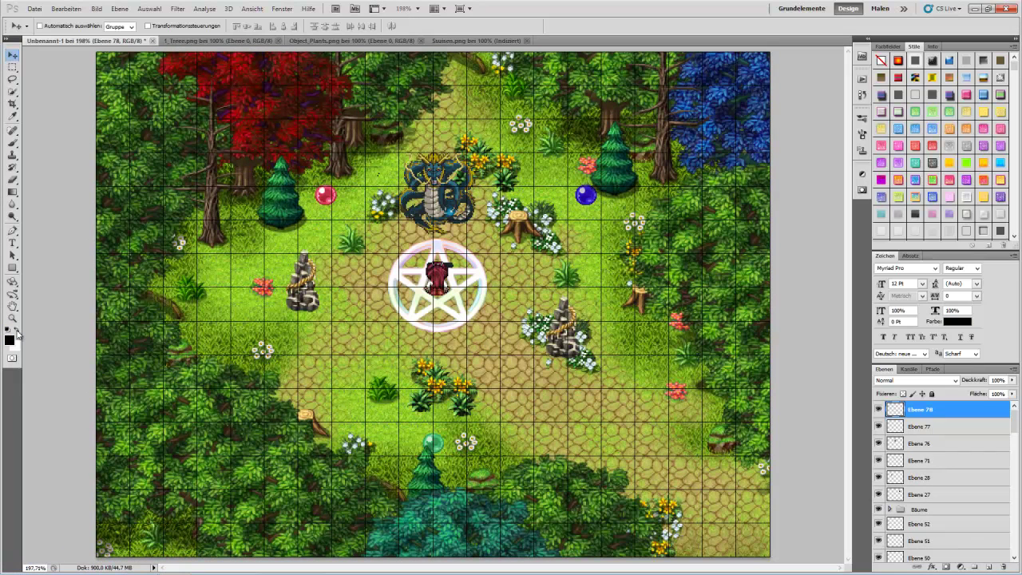
click(12, 142)
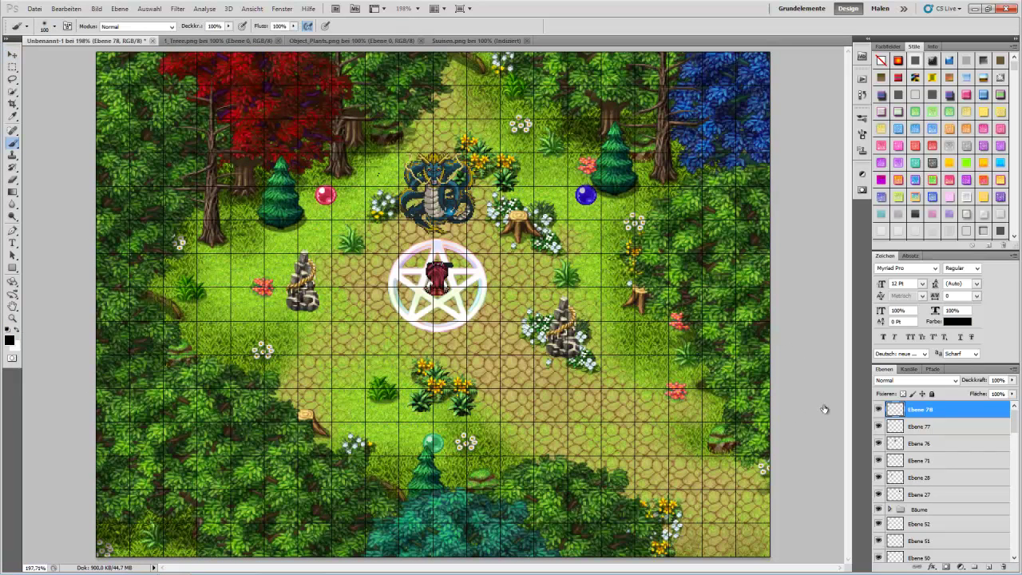
click(893, 382)
click(894, 232)
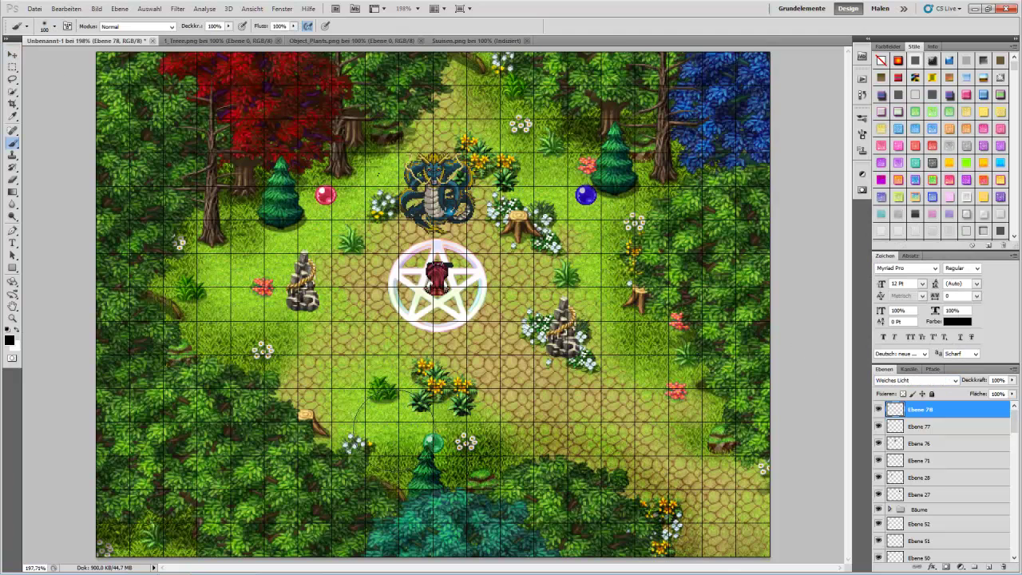
Brush black shading along the tree edges all around the clearing on the Weiches Licht layer.
mouse_move(263, 348)
mouse_down()
mouse_move(193, 266)
mouse_move(224, 209)
mouse_up()
mouse_move(327, 172)
mouse_down()
mouse_move(441, 80)
mouse_move(481, 67)
mouse_move(417, 144)
mouse_move(488, 86)
mouse_move(513, 126)
mouse_move(624, 178)
mouse_move(664, 178)
mouse_move(645, 210)
mouse_move(637, 377)
mouse_move(746, 466)
mouse_move(803, 500)
mouse_up()
drag(229, 238, 222, 343)
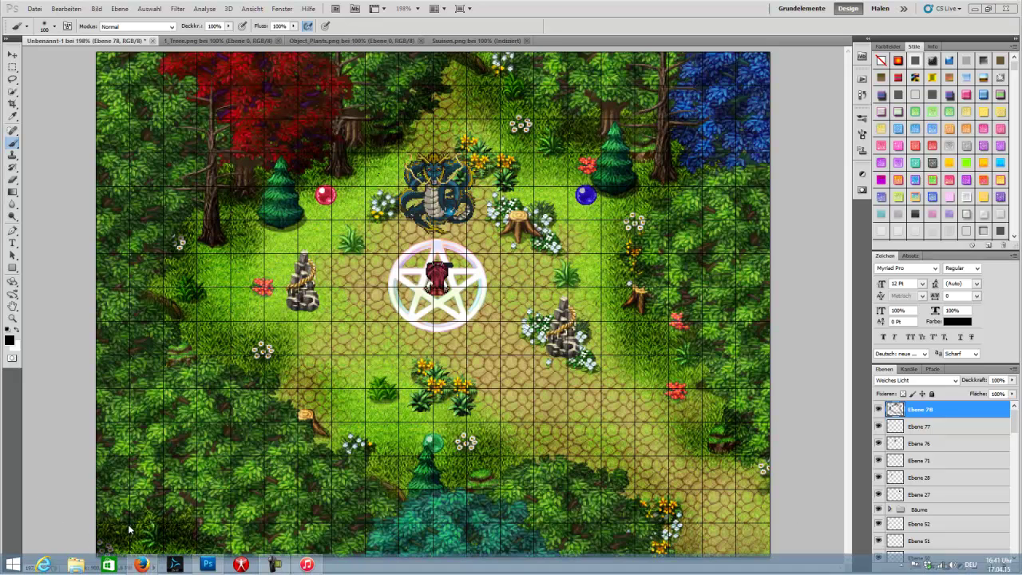
Finish the black shading across the lower clearing and add a new layer on top.
mouse_move(641, 454)
mouse_down()
mouse_move(383, 481)
mouse_move(368, 386)
mouse_move(533, 408)
mouse_up()
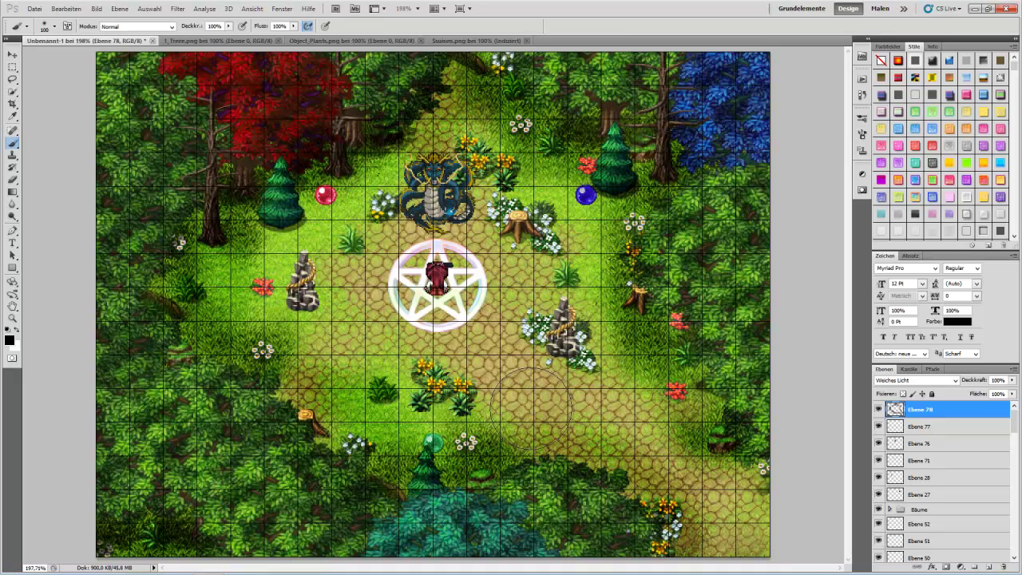
click(988, 567)
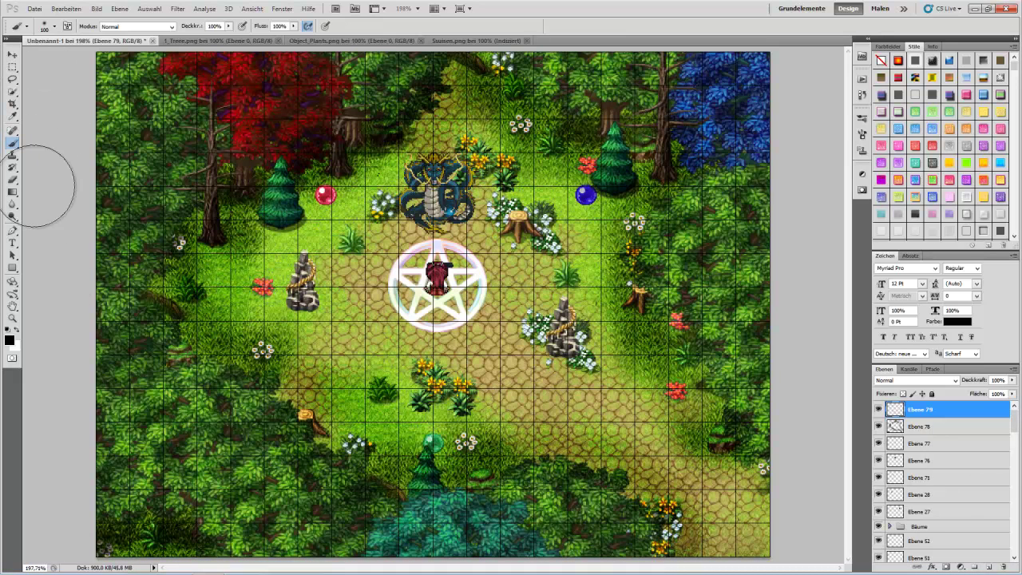
Change the brush's texture pattern to the light green grass pattern.
click(862, 135)
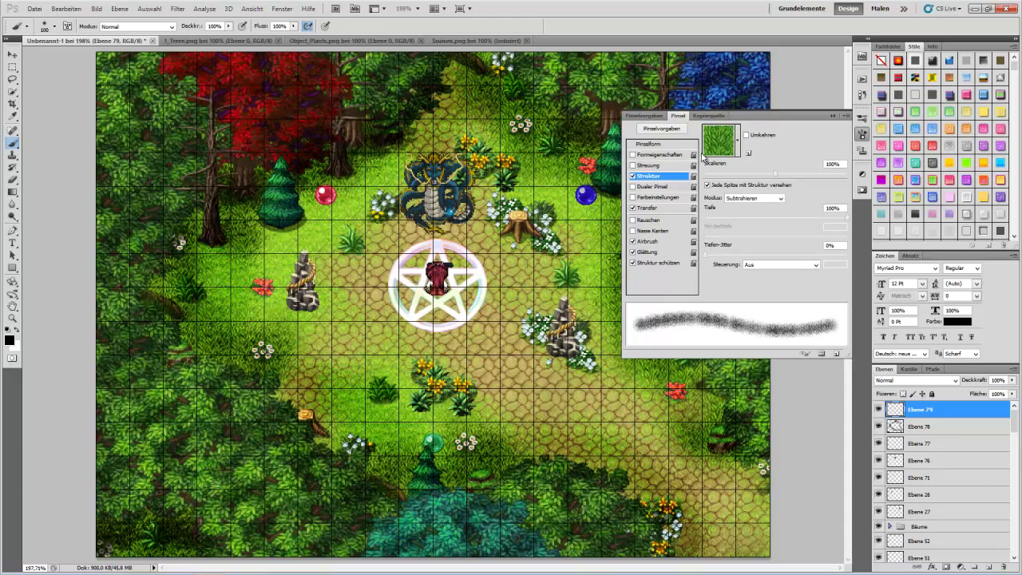
click(735, 150)
click(809, 175)
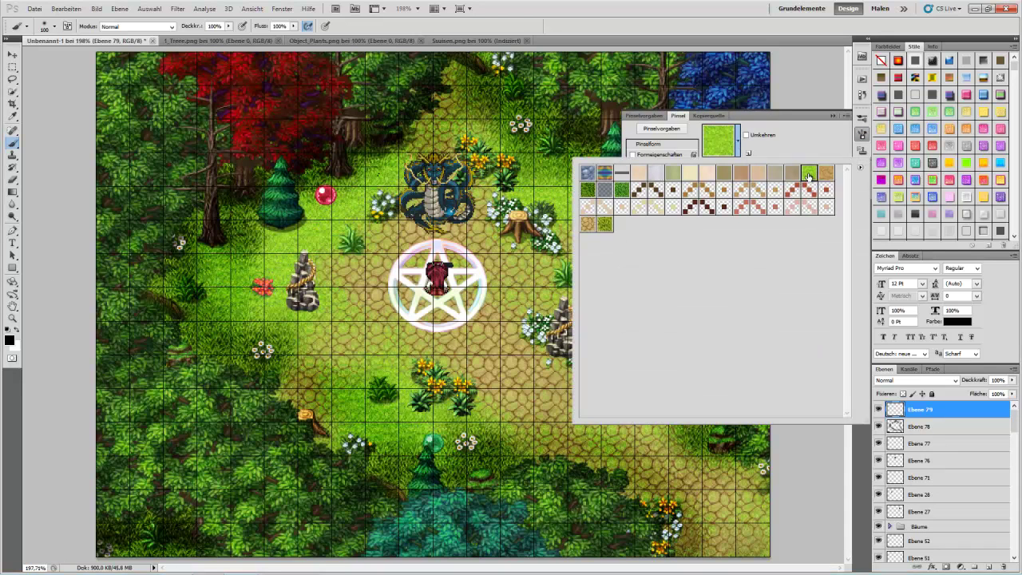
click(806, 141)
Try several texture modes for the brush, including Farbig nachbelichten, and set it back to Subtrahieren.
click(751, 197)
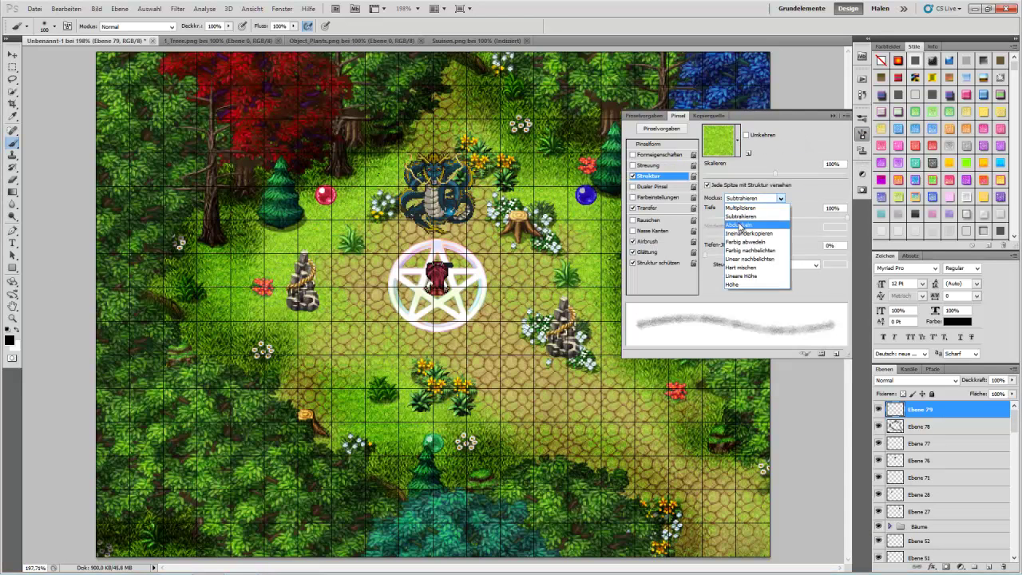
click(742, 229)
click(751, 197)
click(743, 239)
click(749, 198)
click(749, 249)
click(751, 198)
click(744, 217)
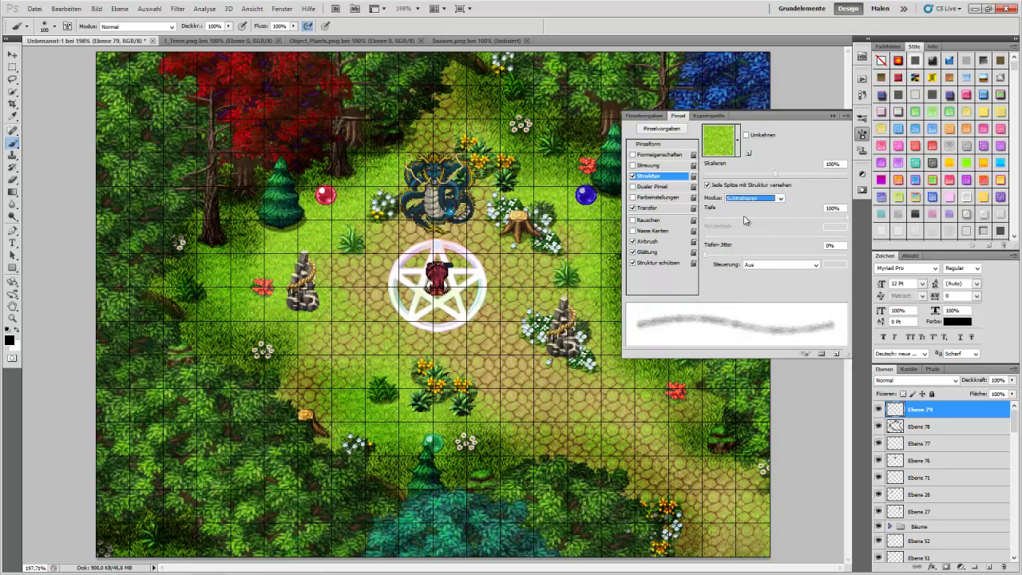
click(862, 133)
Enlarge the brush to 174 px and paint blue, sampled from the blue orb, over the forest on the right.
click(54, 27)
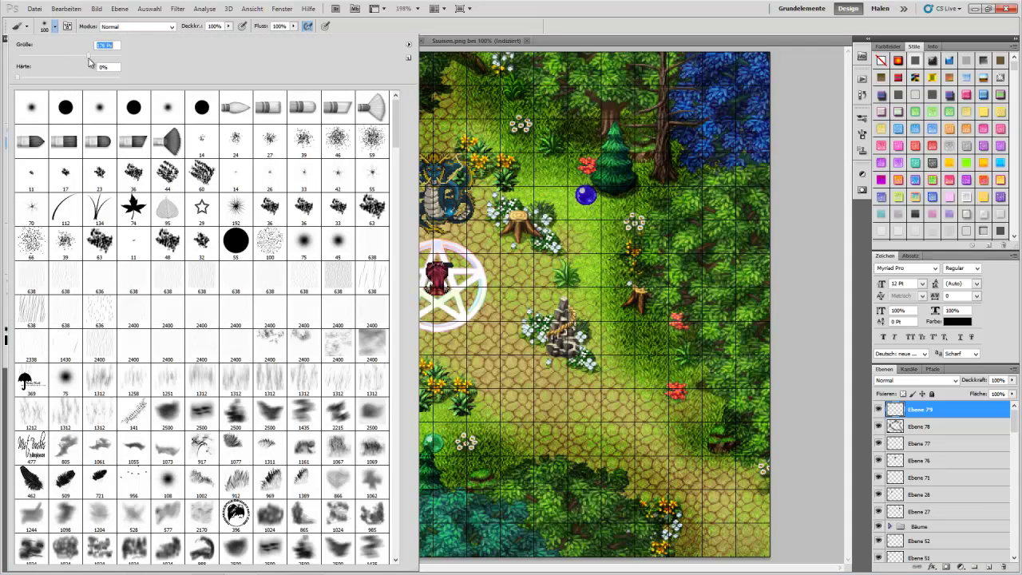
drag(88, 62, 167, 63)
click(549, 30)
alt+click(585, 194)
mouse_move(597, 101)
mouse_down()
mouse_move(761, 60)
mouse_move(610, 20)
mouse_move(714, 267)
mouse_move(676, 150)
mouse_move(566, 176)
mouse_move(700, 343)
mouse_move(502, 28)
mouse_move(627, 44)
mouse_move(733, 124)
mouse_move(733, 388)
mouse_move(668, 231)
mouse_move(436, 39)
mouse_move(739, 354)
mouse_move(771, 475)
mouse_move(830, 507)
mouse_up()
Try the blend modes Weiches Licht, Farbton and Farbe on the blue layer.
click(917, 380)
click(905, 250)
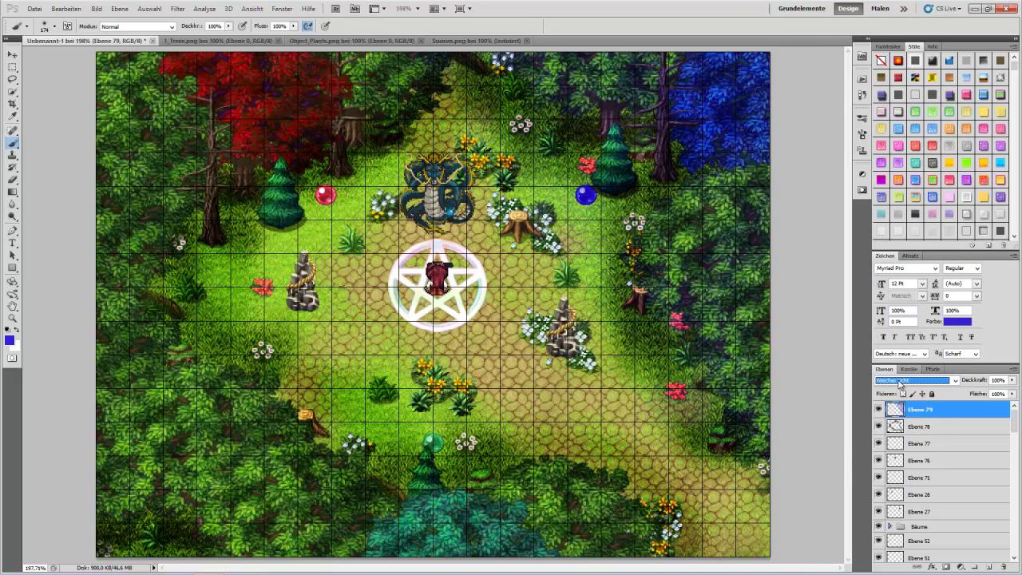
click(916, 380)
click(910, 353)
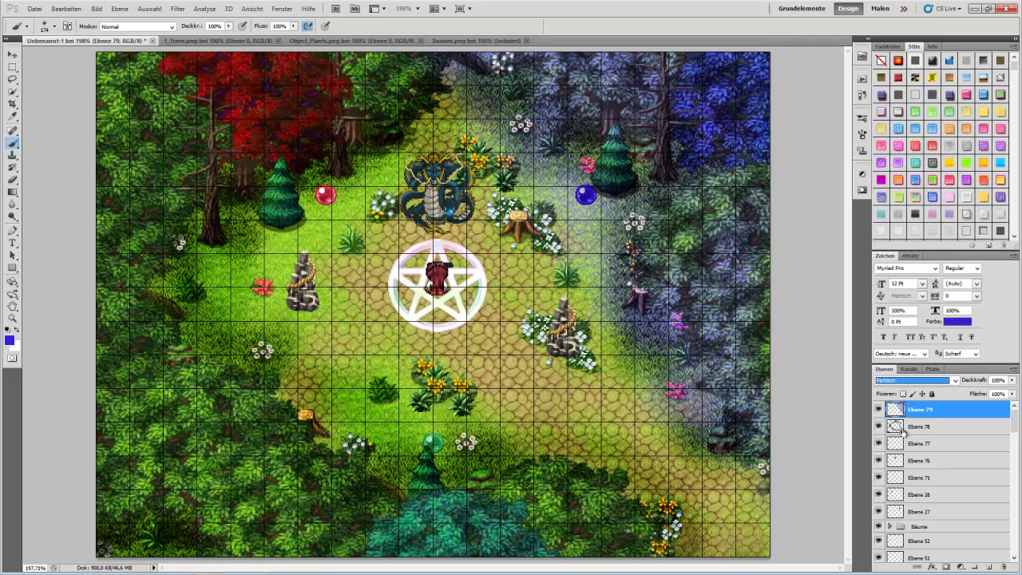
click(916, 380)
click(910, 371)
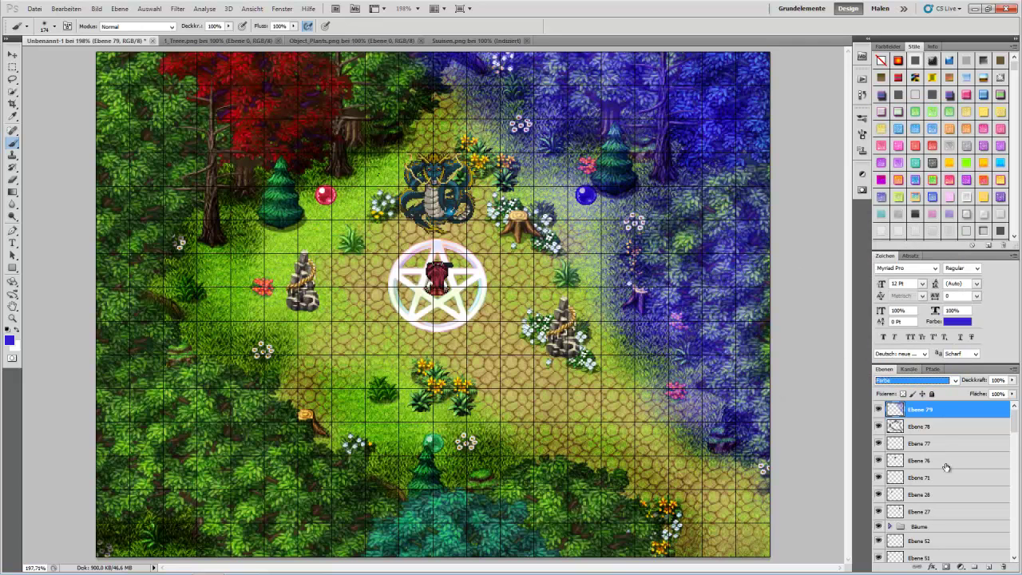
Try the blue layer at 20% fill with Weiches Licht and Ineinanderkopieren, and raise its fill back to 100%.
click(973, 394)
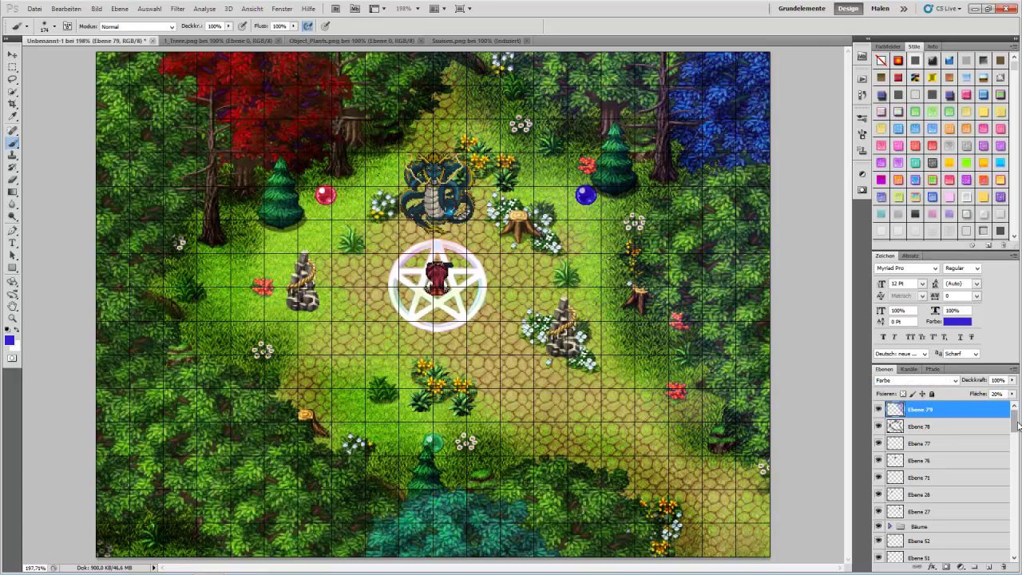
click(892, 381)
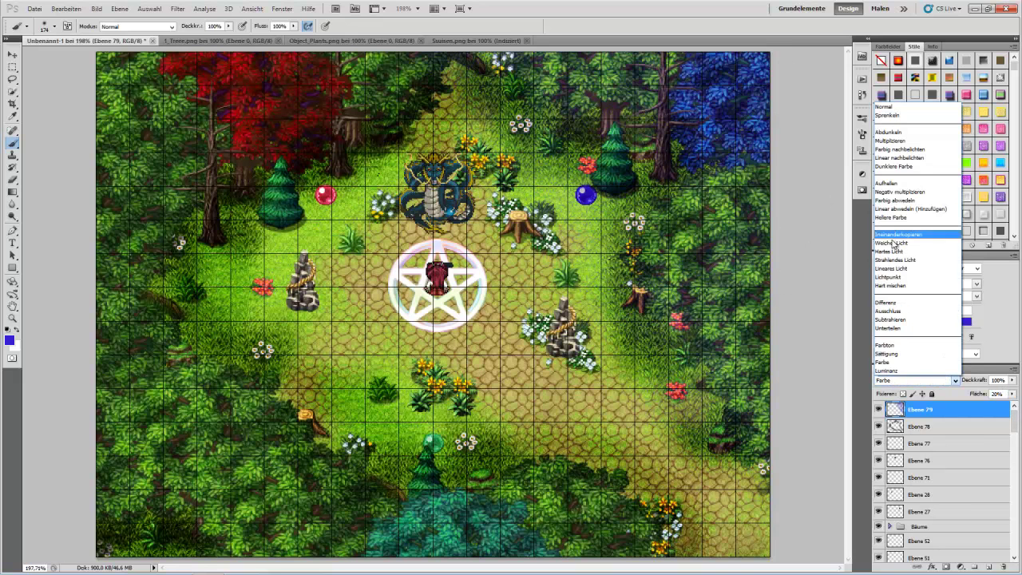
click(891, 242)
click(925, 382)
click(894, 233)
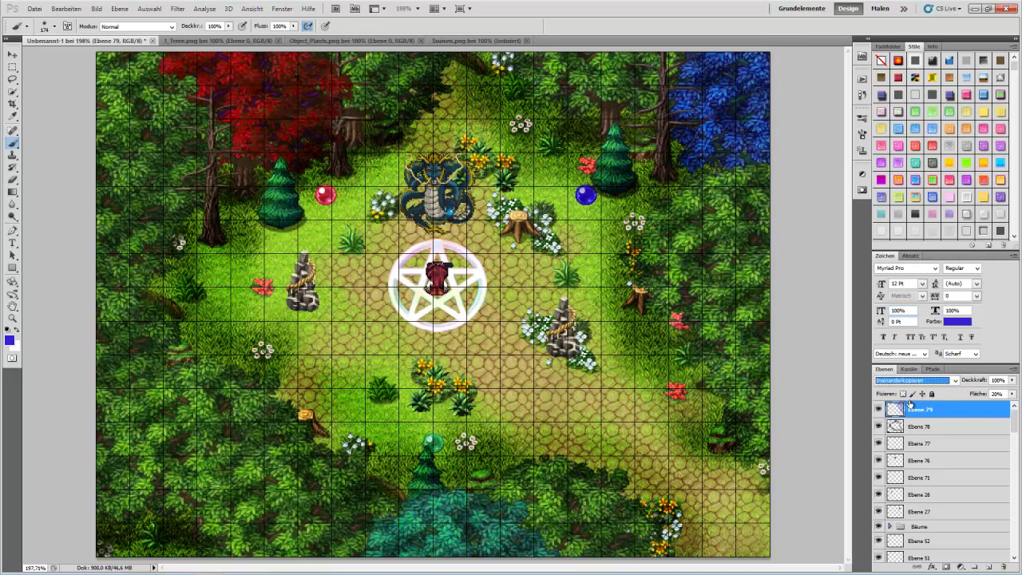
drag(979, 397, 1013, 399)
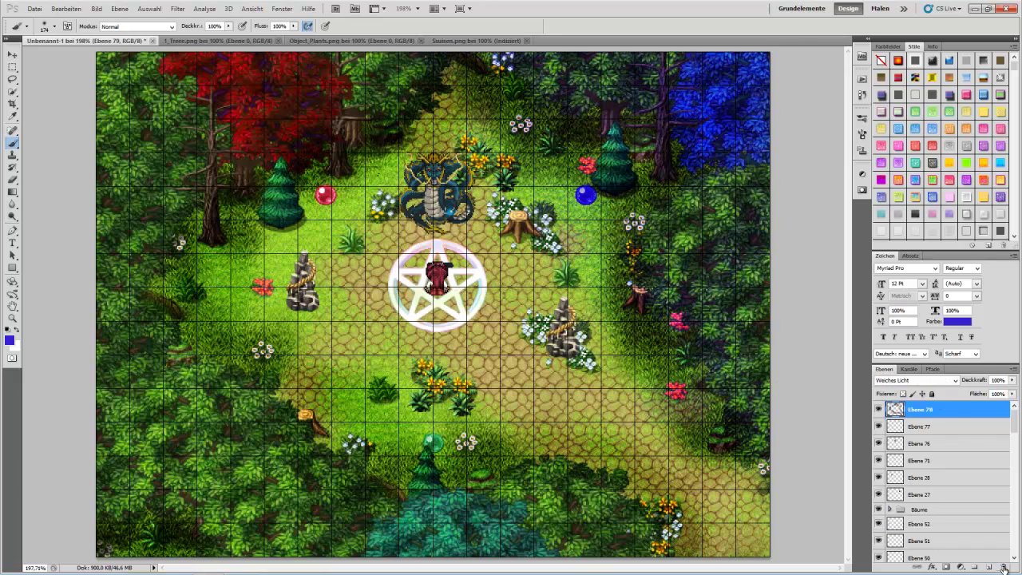
Set the blue layer to Normal and try a 55 px hard round brush stroke near the upper path with Gaussian Blur.
key(shift+alt+n)
click(55, 26)
double_click(236, 241)
mouse_move(455, 60)
mouse_down()
mouse_move(822, 70)
mouse_move(685, 105)
mouse_move(728, 165)
mouse_move(639, 336)
mouse_move(715, 479)
mouse_move(756, 184)
mouse_move(669, 356)
mouse_move(576, 189)
mouse_move(505, 92)
mouse_up()
click(177, 7)
click(297, 22)
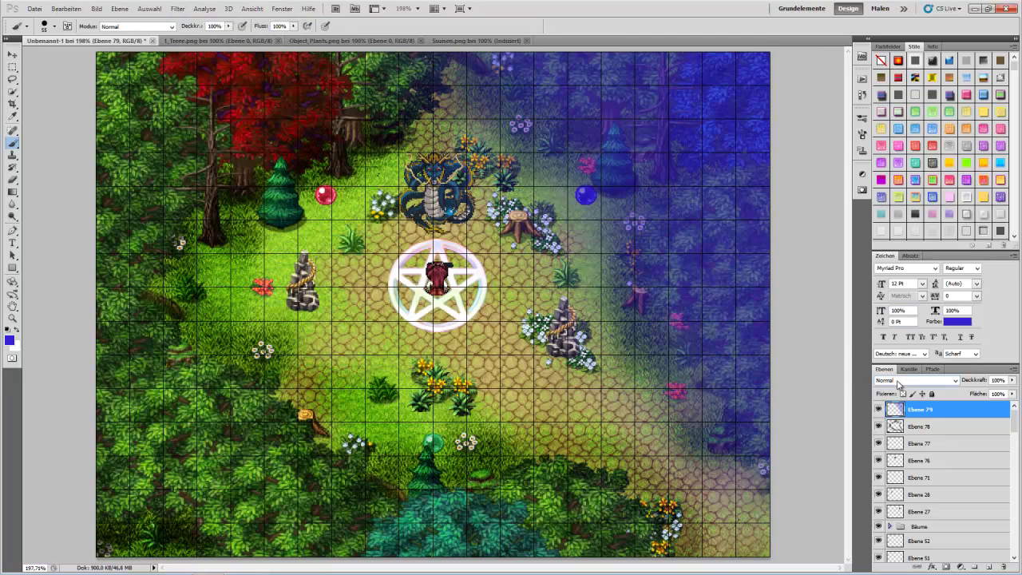
Set the blue layer's fill to 50% and brush red, sampled from the red orb, over the upper-left trees.
text(50)
key(Return)
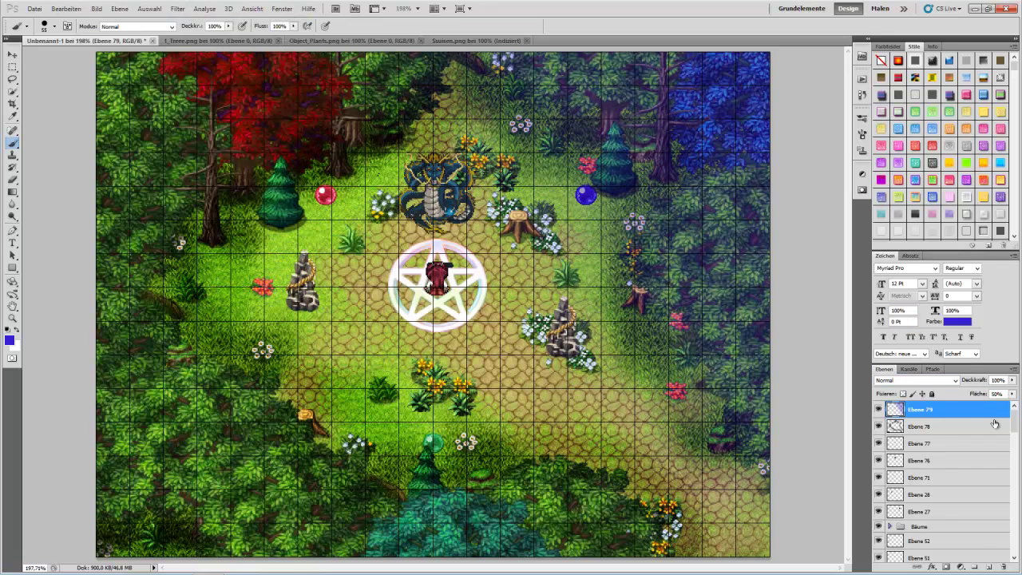
click(12, 117)
click(325, 193)
click(9, 141)
mouse_move(152, 88)
mouse_down()
mouse_move(75, 285)
mouse_move(225, 316)
mouse_up()
Undo the red strokes, delete the tinted layer and add a fresh empty layer on top.
click(66, 8)
click(66, 8)
click(1002, 566)
click(988, 567)
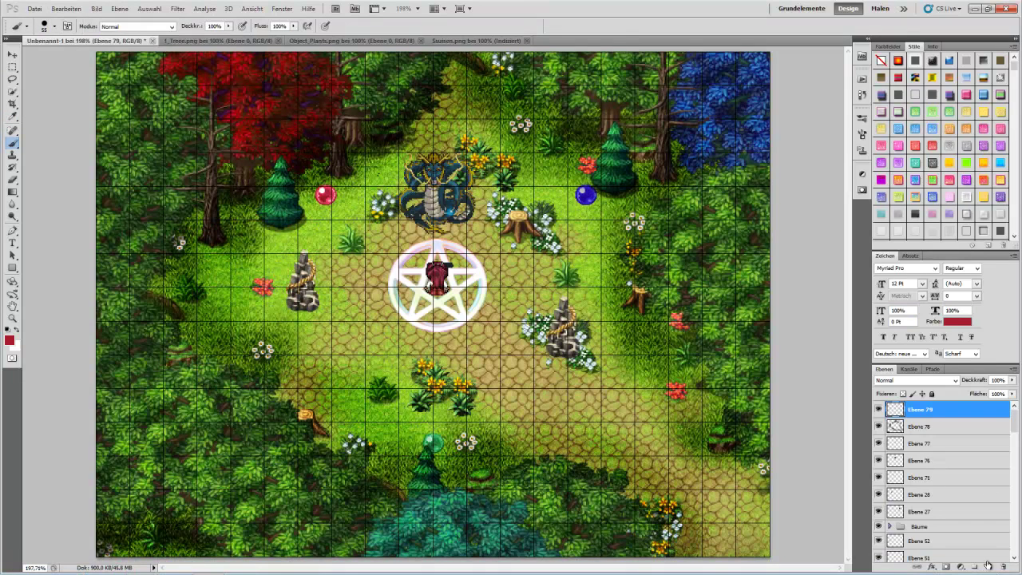
Paint red over the upper-left forest and clearing edge with a soft 370 px brush.
click(52, 27)
click(171, 106)
mouse_move(375, 49)
mouse_down()
mouse_move(201, 94)
mouse_move(230, 152)
mouse_up()
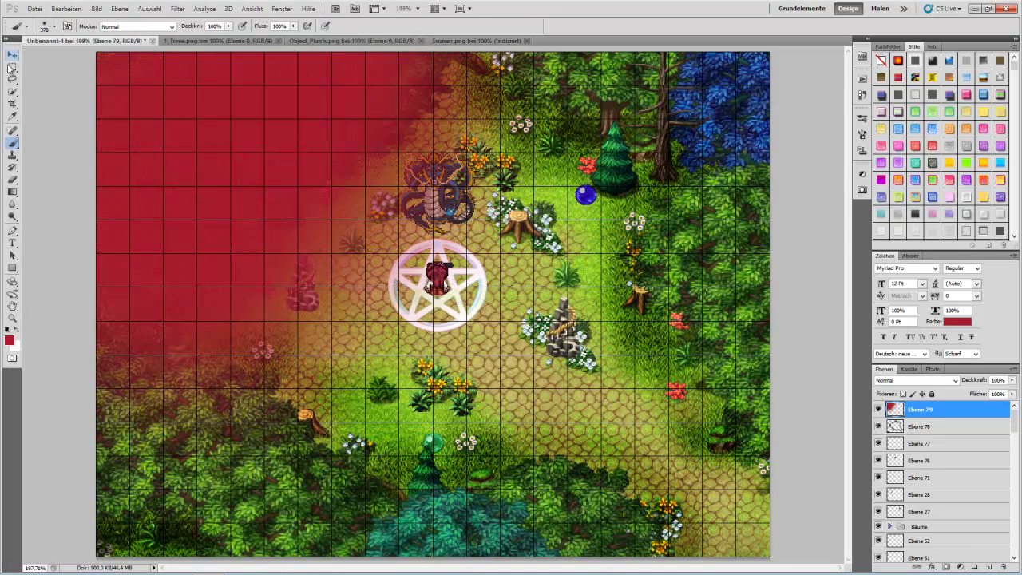
Sample blue from the blue orb and paint it over the upper-right forest and clearing edge.
click(11, 118)
click(13, 142)
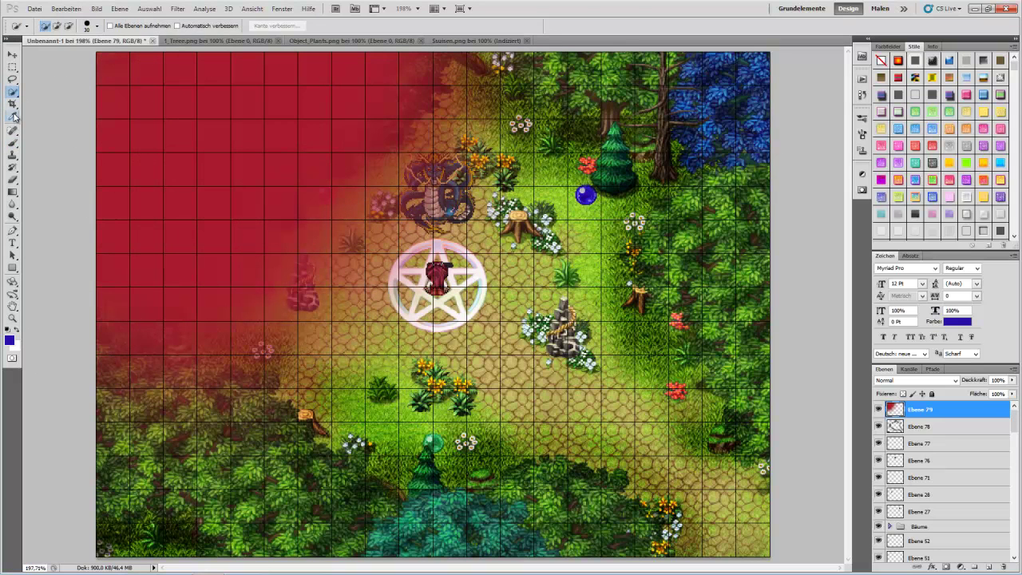
mouse_move(719, 96)
mouse_down()
mouse_move(821, 228)
mouse_move(606, 209)
mouse_move(551, 184)
mouse_up()
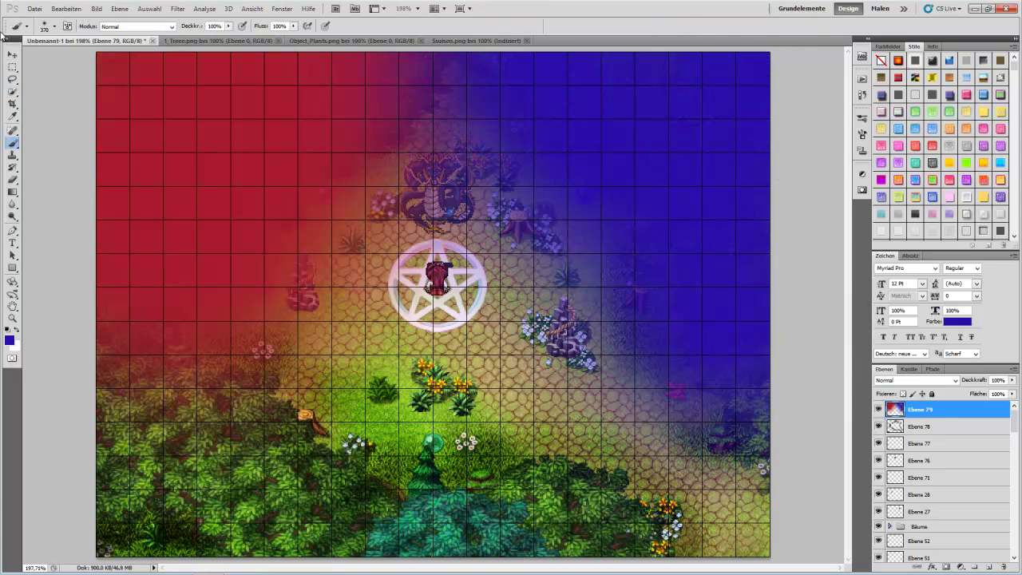
Sample green from the turquoise orb and paint it over the forest along the map's lower part.
click(53, 26)
click(607, 6)
click(12, 116)
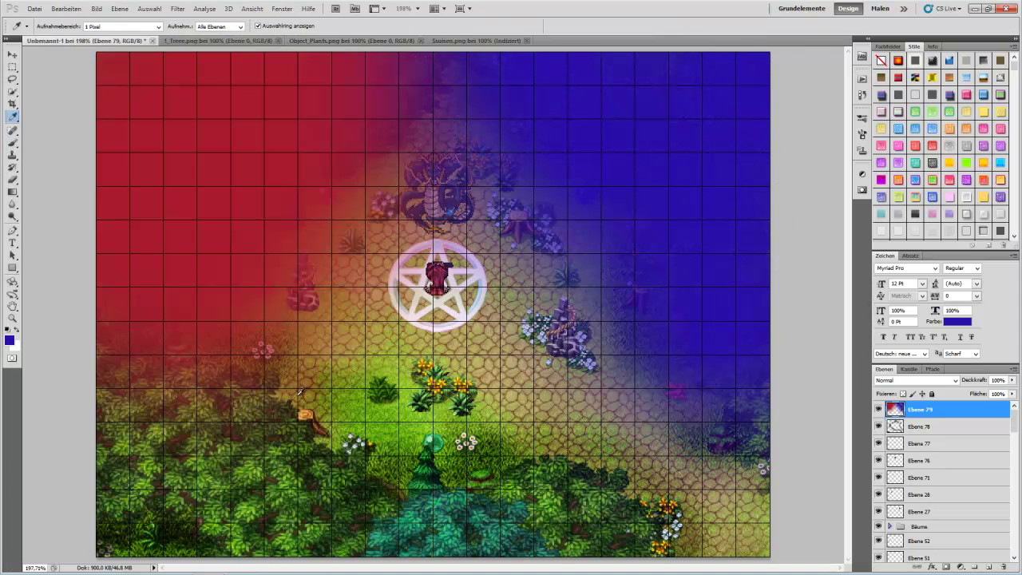
click(13, 144)
mouse_move(216, 456)
mouse_down()
mouse_move(551, 570)
mouse_move(217, 548)
mouse_up()
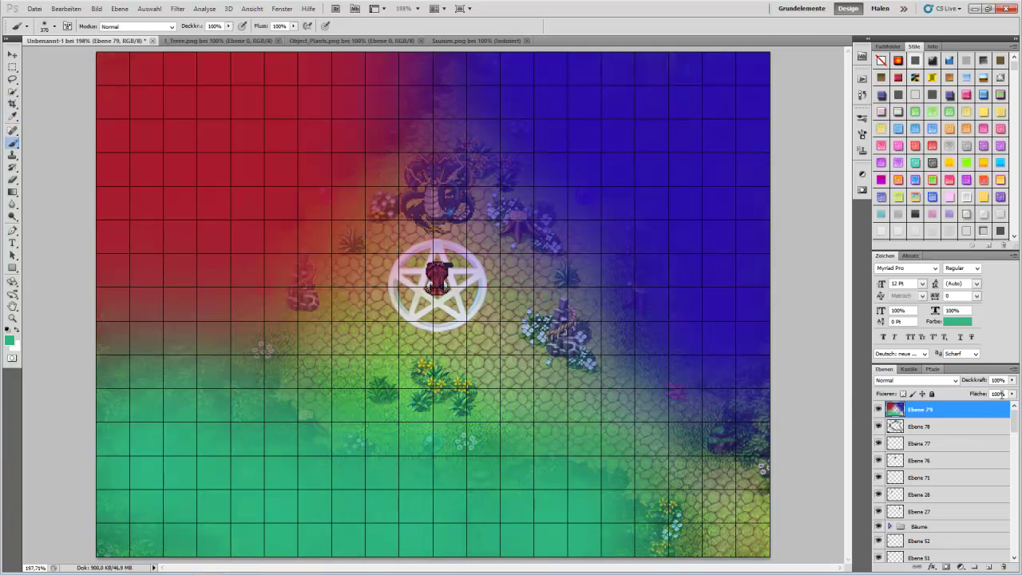
Set the red, blue and green colour layer to Ineinanderkopieren with 50% fill.
text(50)
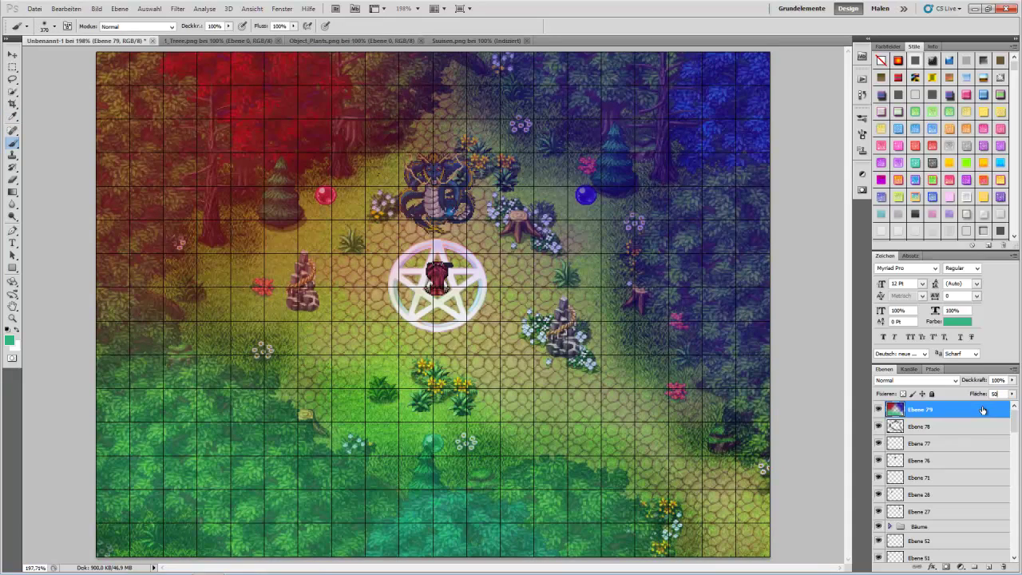
click(914, 380)
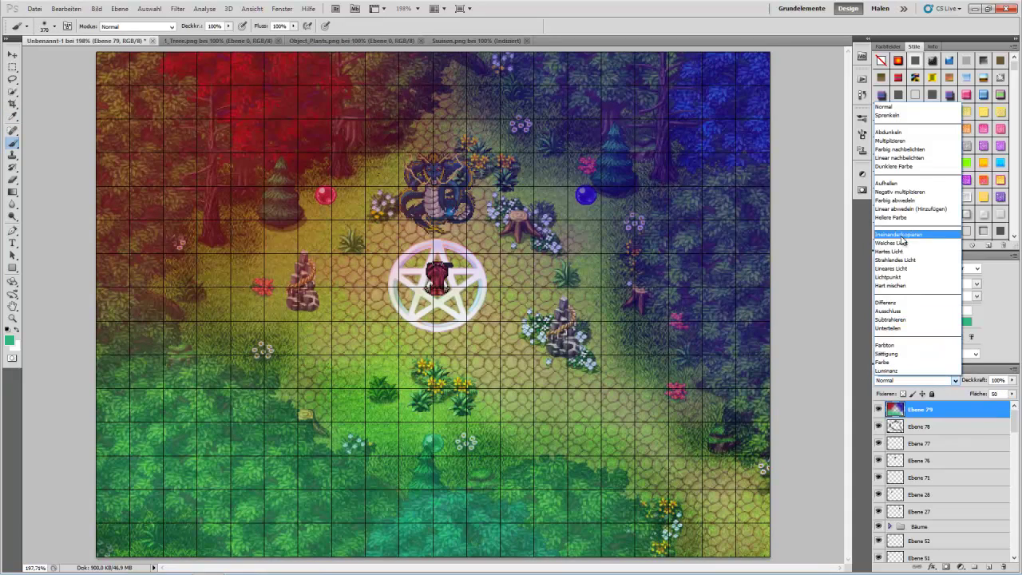
click(909, 237)
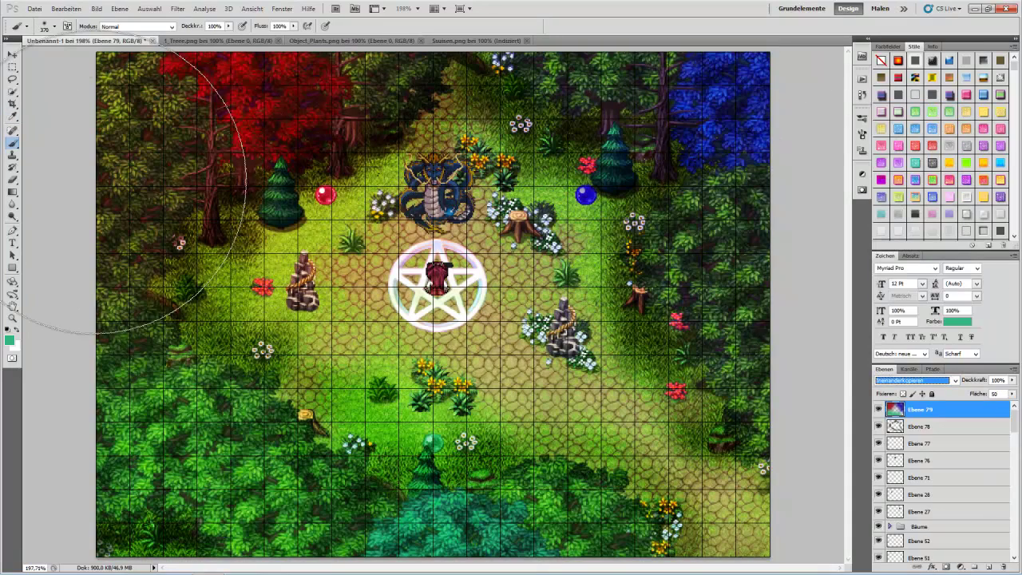
drag(971, 393, 1020, 394)
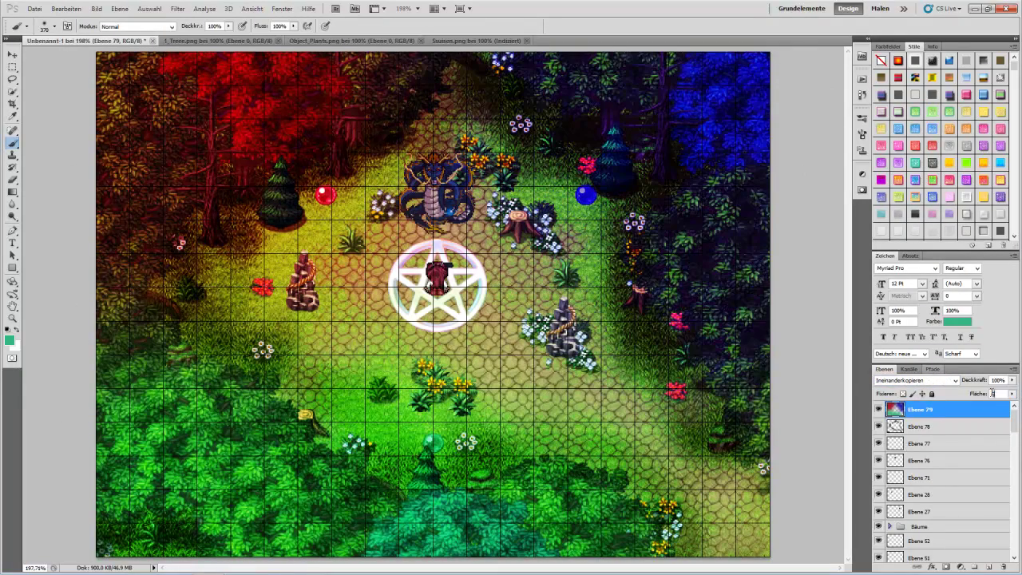
text(50)
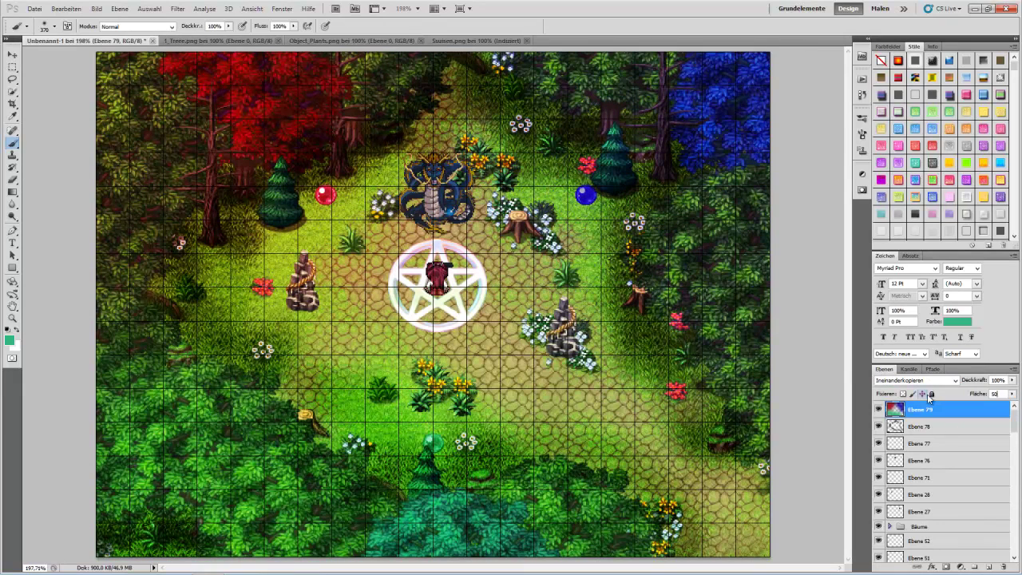
Add a new top layer and render black-and-white clouds on it with the Wolken filter.
click(986, 567)
key(d)
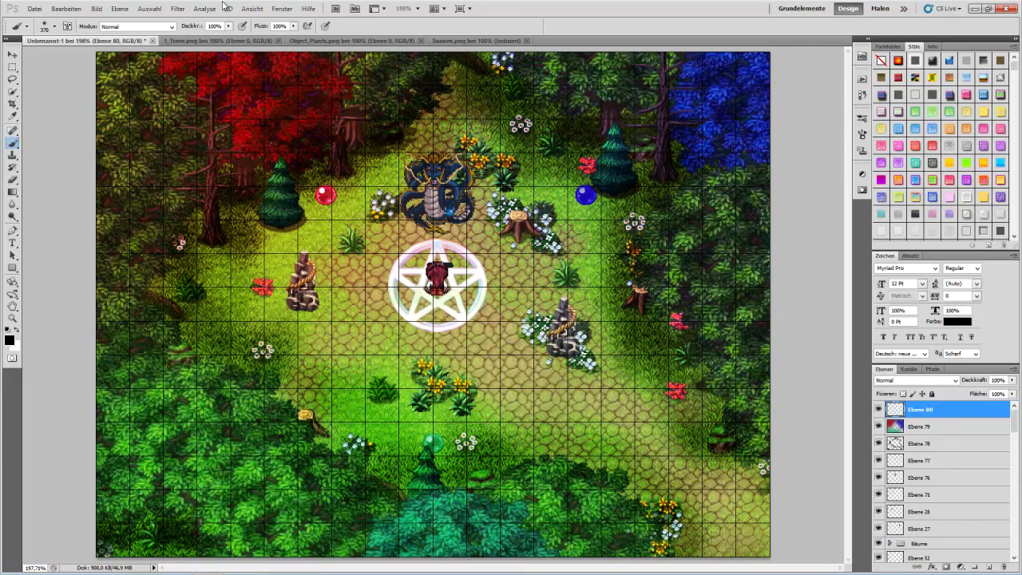
click(177, 8)
mouse_move(232, 125)
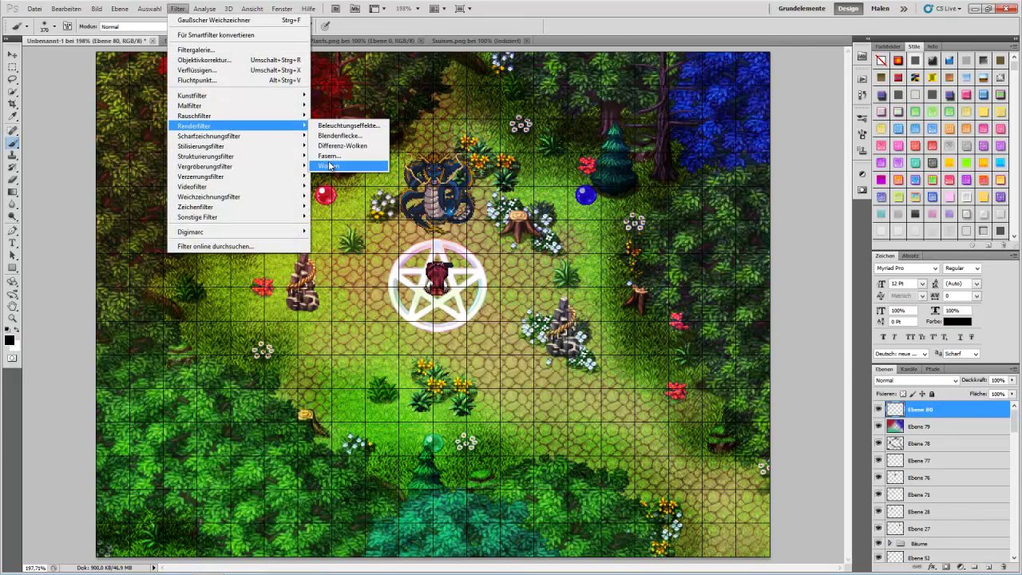
click(329, 165)
Set the clouds layer's blend mode to Negativ multiplizieren and place it beneath the colour layer.
click(917, 380)
click(902, 242)
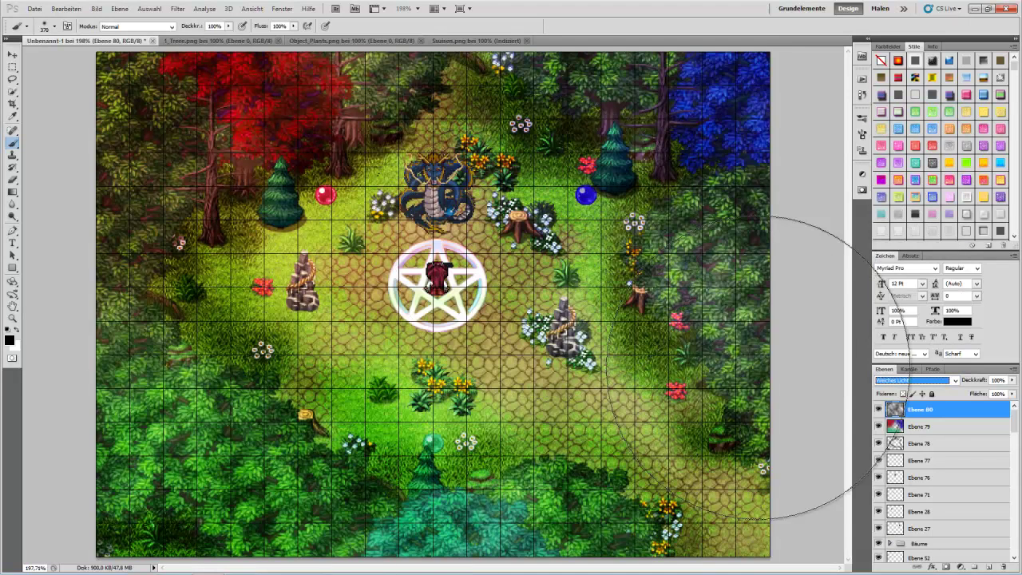
click(12, 54)
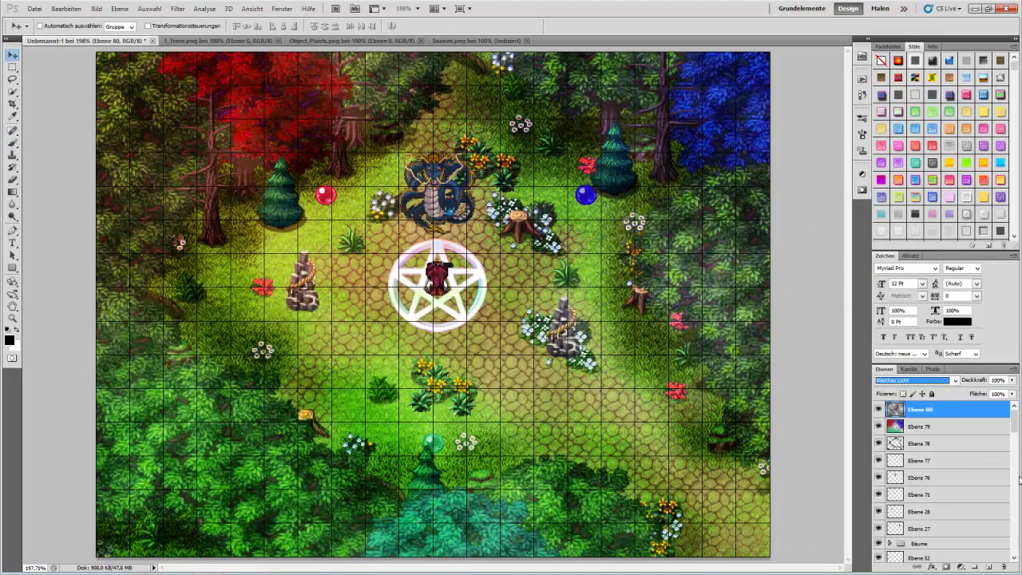
click(916, 380)
click(918, 193)
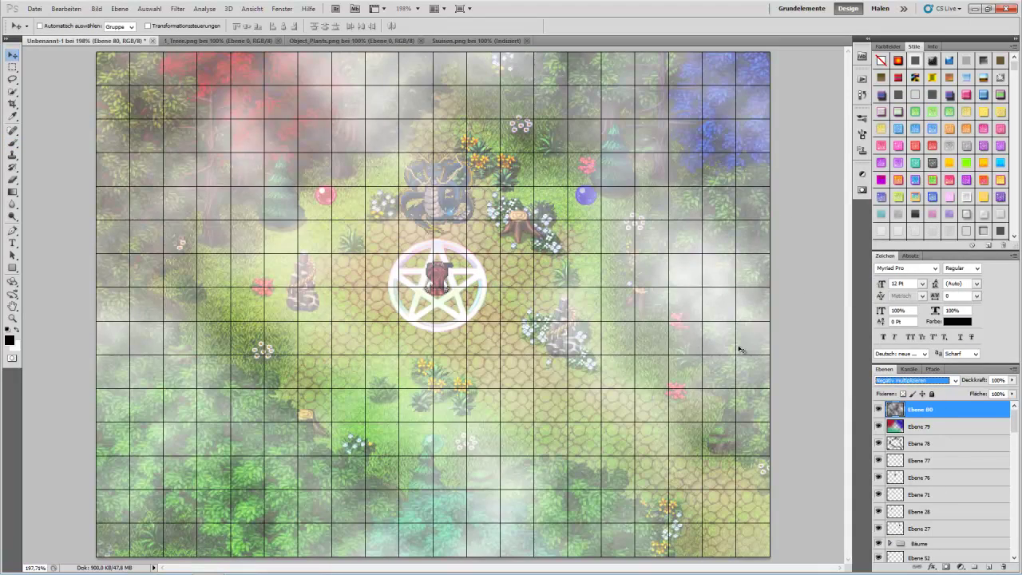
drag(898, 436, 932, 425)
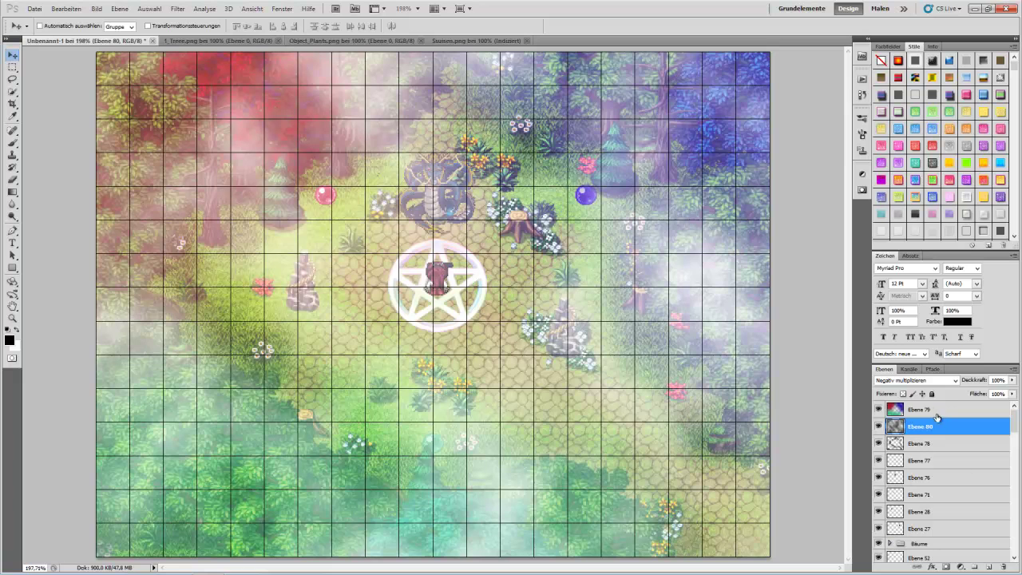
Add a curves adjustment layer above the red, blue and green colour layer with the Dunkler (RGB) preset.
click(945, 409)
click(862, 175)
click(803, 205)
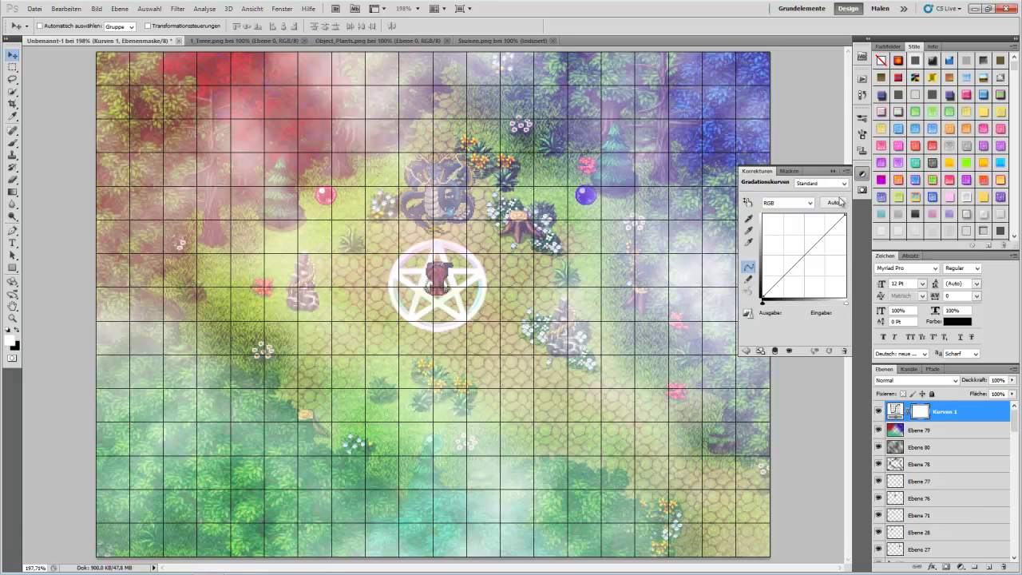
click(823, 182)
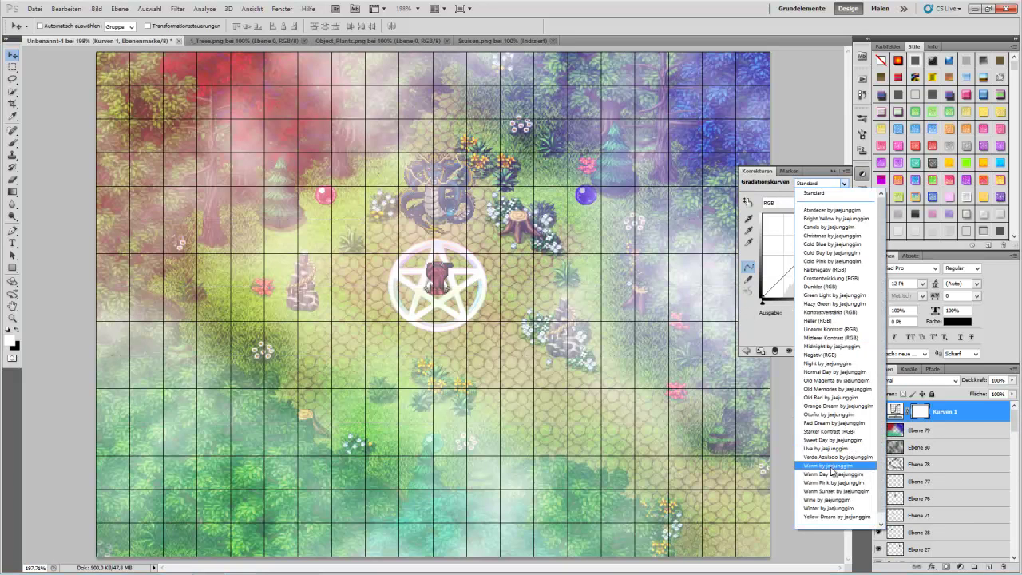
click(819, 286)
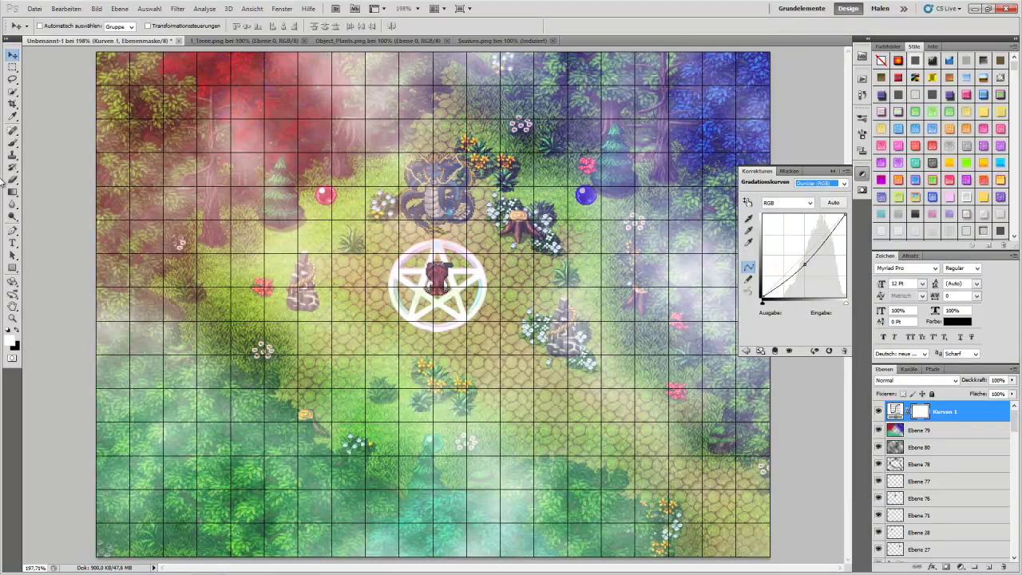
click(862, 174)
Add a new layer directly above Ebene 77 and choose a preset tip for the Brush tool.
scroll(934, 479, down, 6)
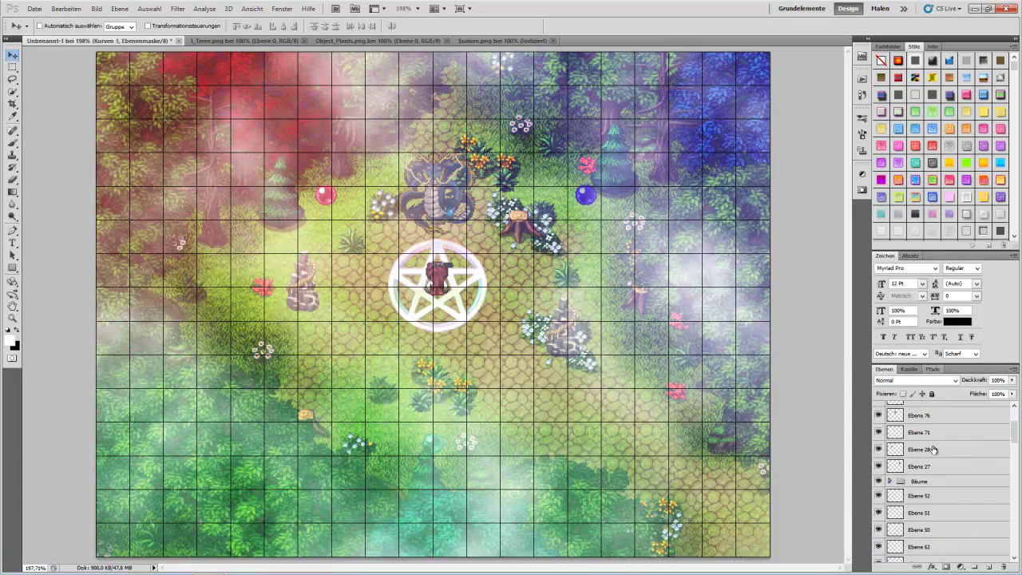
scroll(936, 506, up, 8)
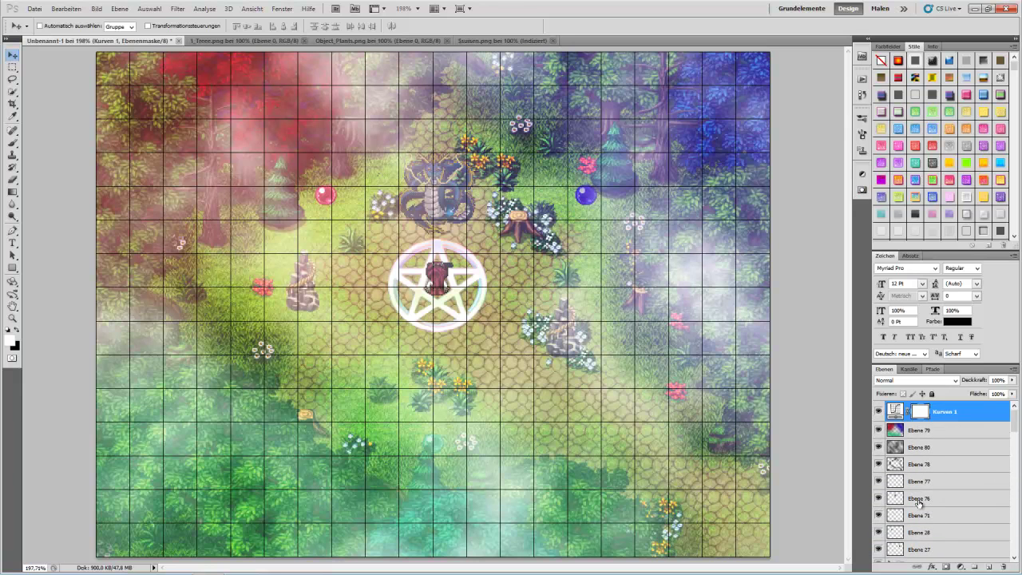
click(918, 481)
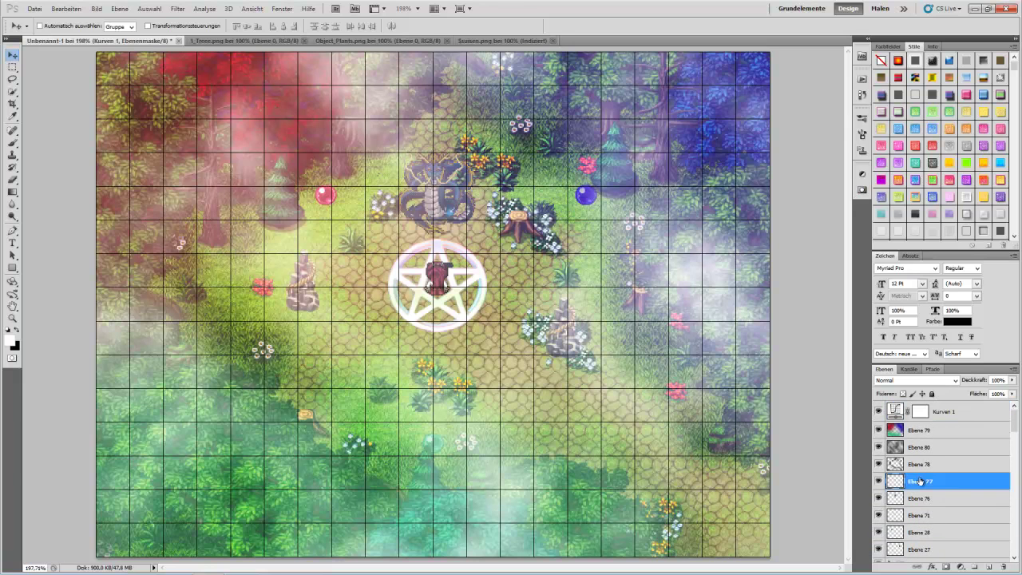
click(11, 143)
click(54, 26)
click(342, 177)
drag(395, 125, 399, 213)
click(31, 217)
click(630, 4)
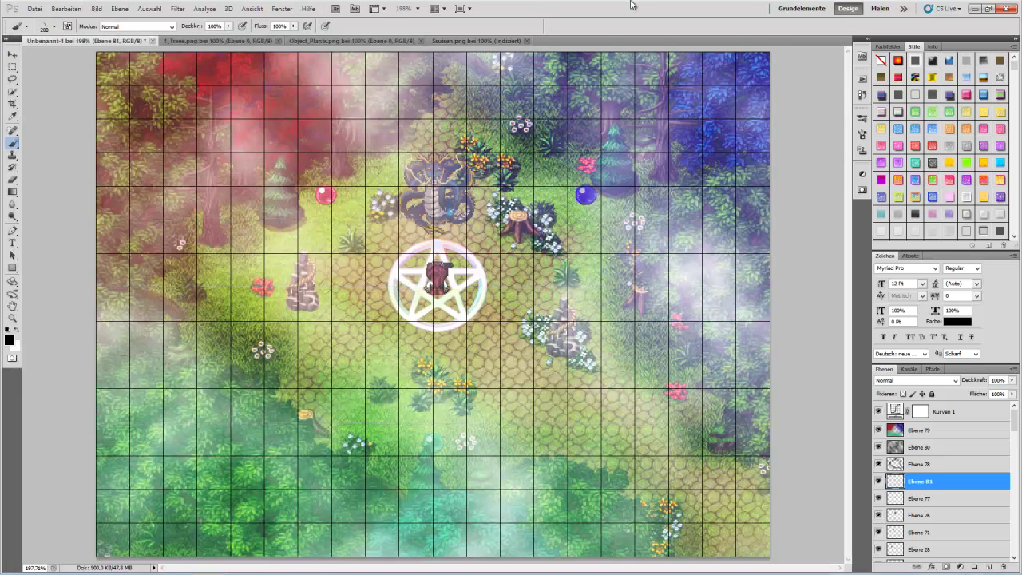
With the shading, cloud and colour layers hidden, paint a curved streak from the turquoise orb in green sampled from it.
drag(879, 462, 878, 429)
click(13, 116)
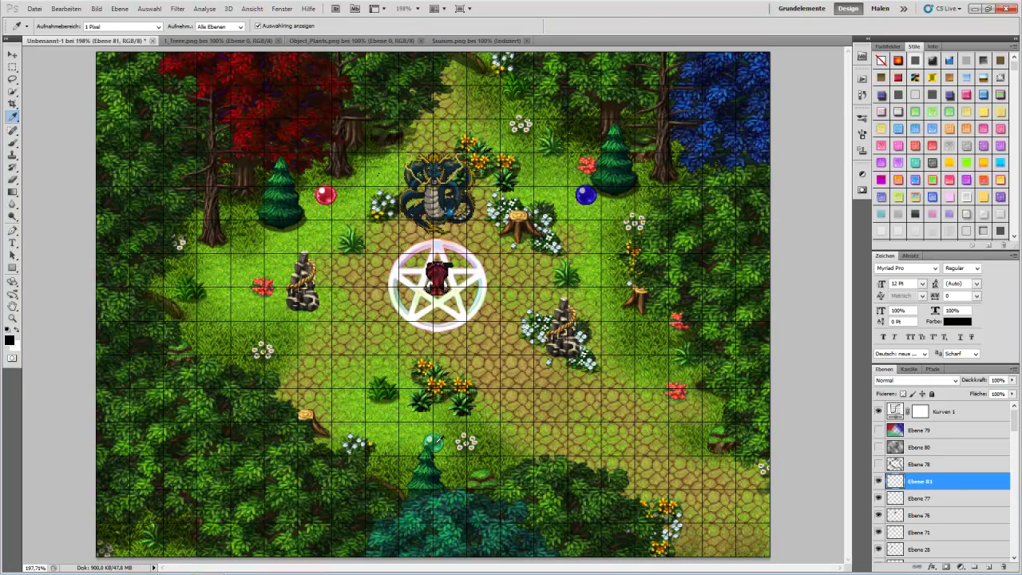
click(13, 143)
click(387, 385)
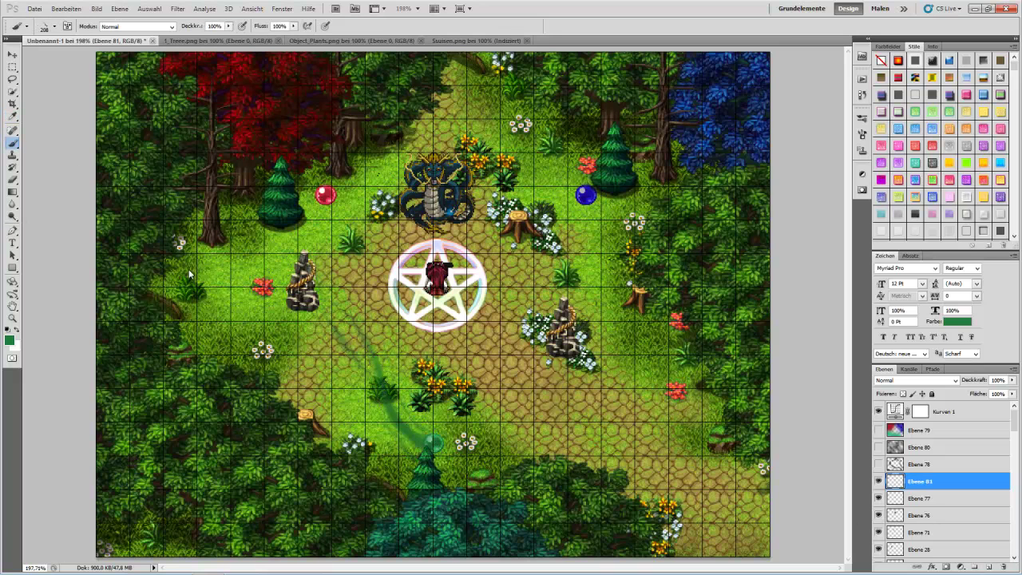
Duplicate the layer holding the painted green streak.
click(989, 566)
drag(923, 484, 1002, 566)
right_click(937, 484)
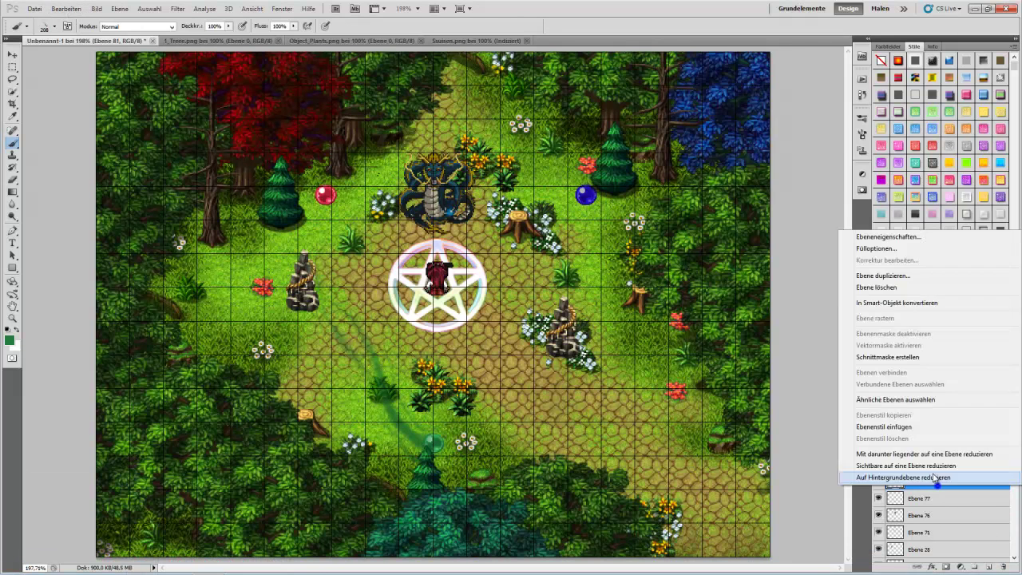
click(882, 276)
click(601, 174)
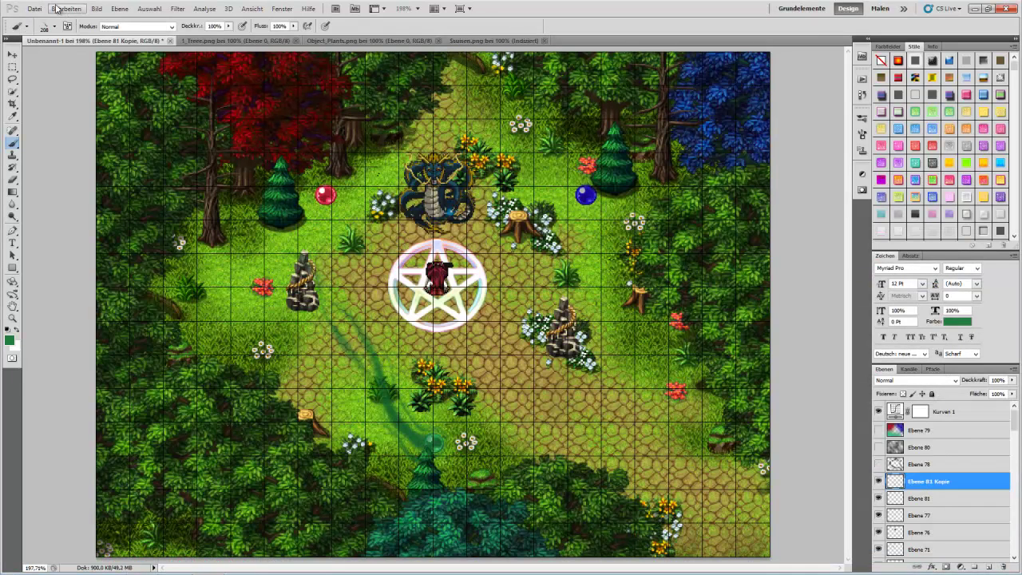
Flip the copied streak horizontally, place it on the right of the turquoise orb and merge it with the original.
click(57, 9)
mouse_move(143, 216)
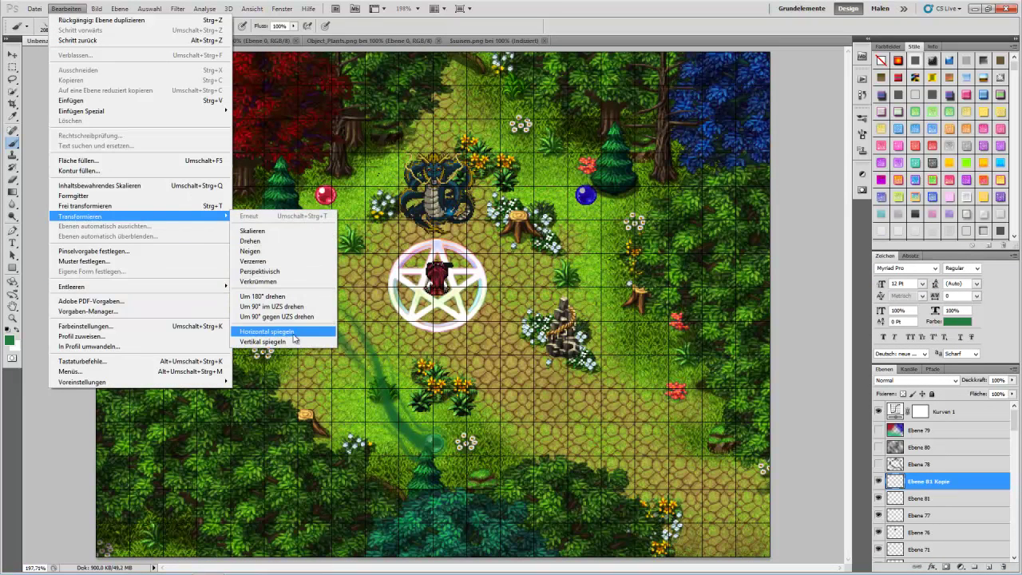
click(276, 332)
click(12, 57)
drag(388, 441, 438, 446)
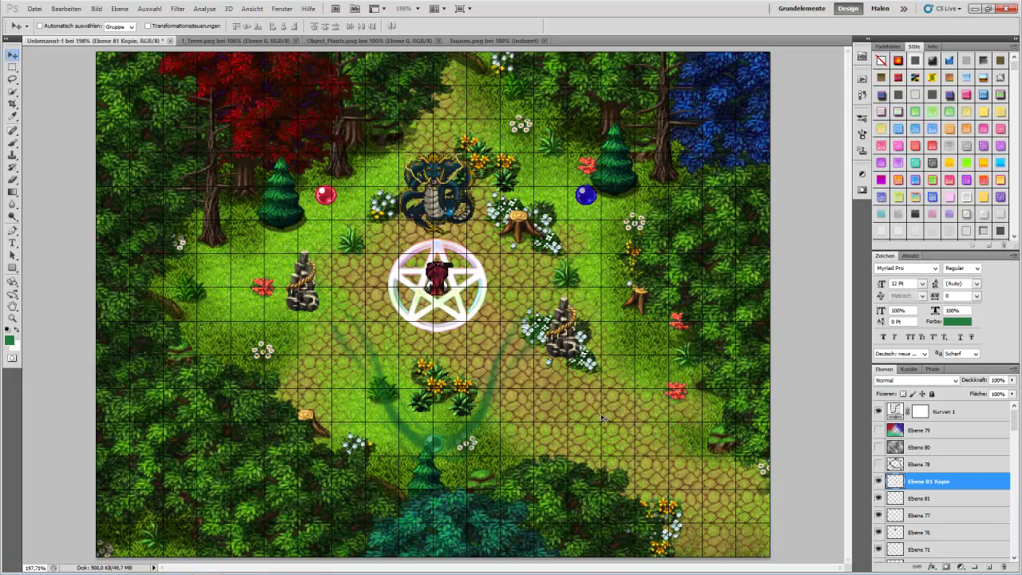
key(ctrl+e)
Open the merged streak layer's blending options and try out a colour overlay and an inner shadow.
right_click(951, 485)
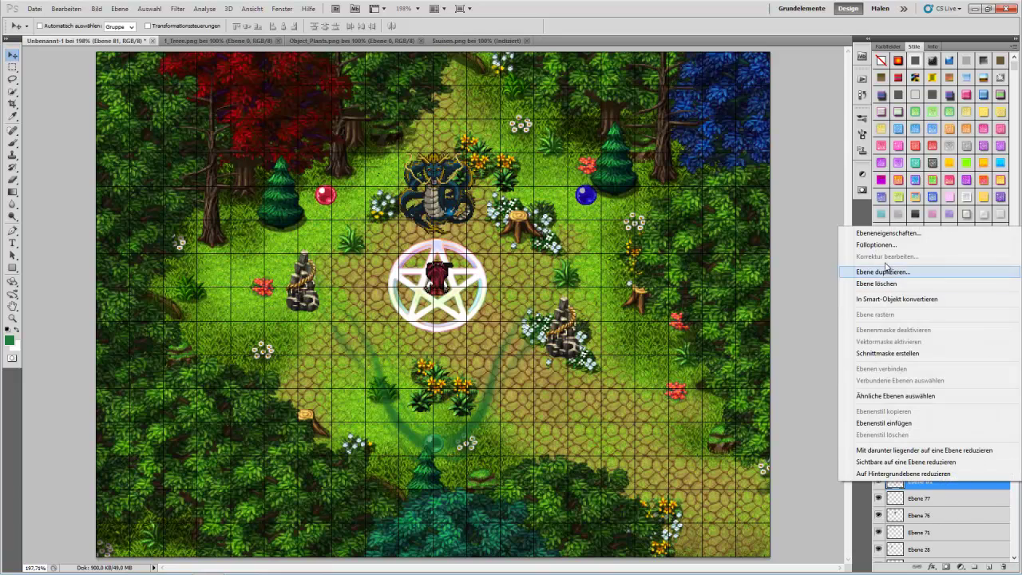
click(942, 247)
click(356, 247)
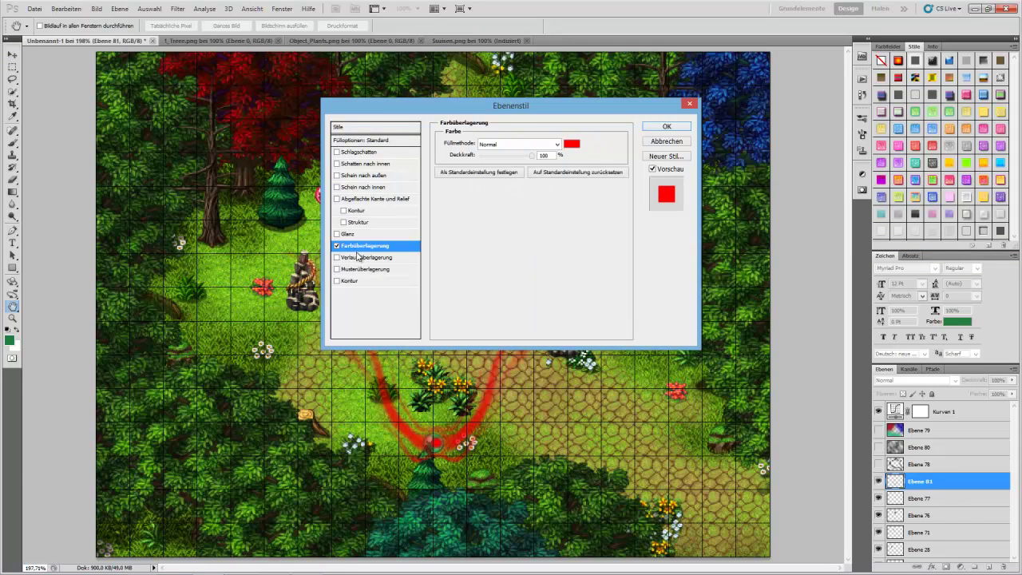
click(336, 245)
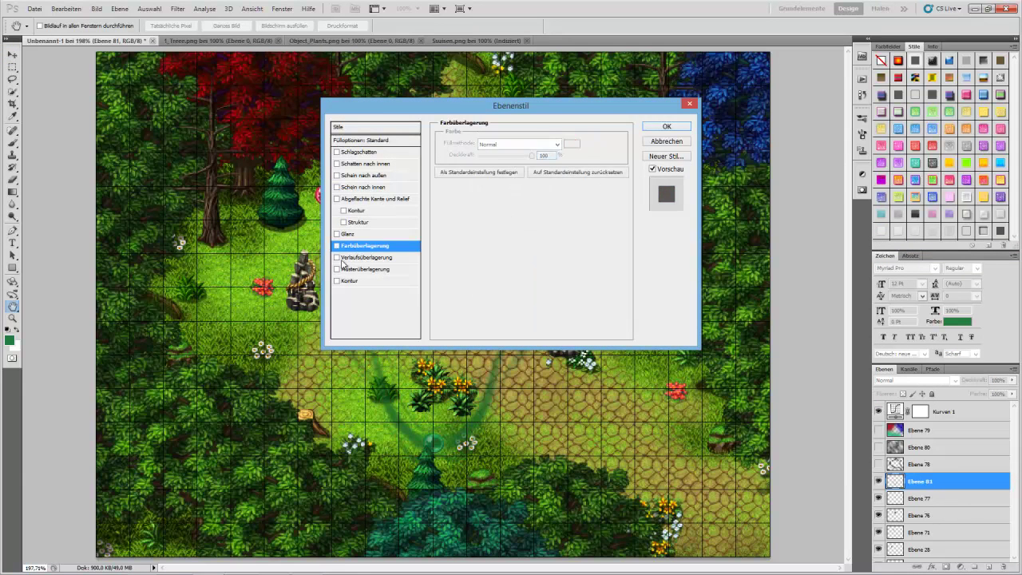
click(359, 165)
drag(393, 106, 296, 115)
click(237, 173)
Give the streaks a 25 px outer glow in a lighter green based on the turquoise orb's colour.
click(242, 185)
click(367, 188)
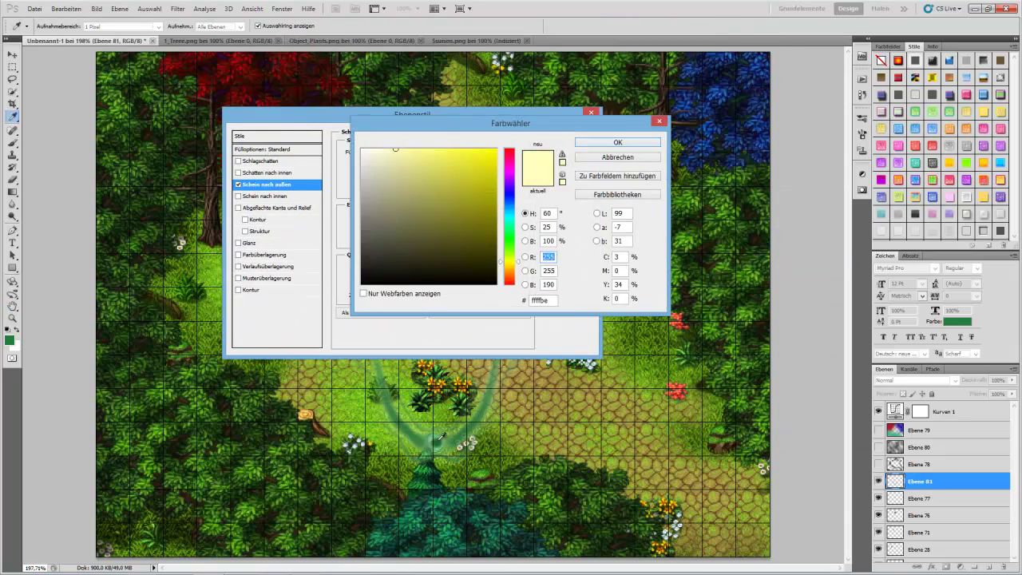
click(435, 438)
click(393, 154)
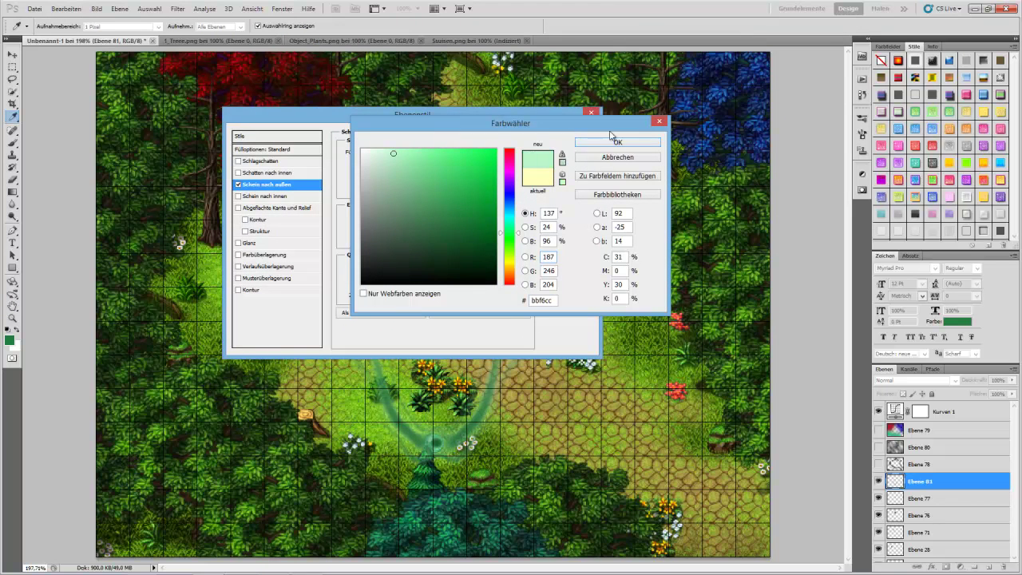
mouse_move(414, 182)
mouse_down()
mouse_move(413, 163)
mouse_move(462, 174)
mouse_up()
click(617, 142)
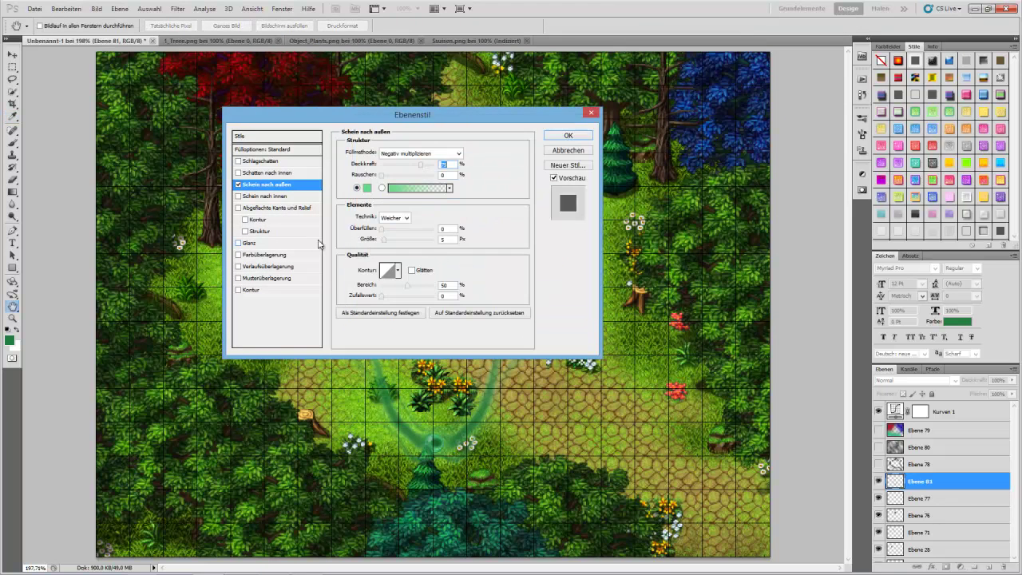
text(25)
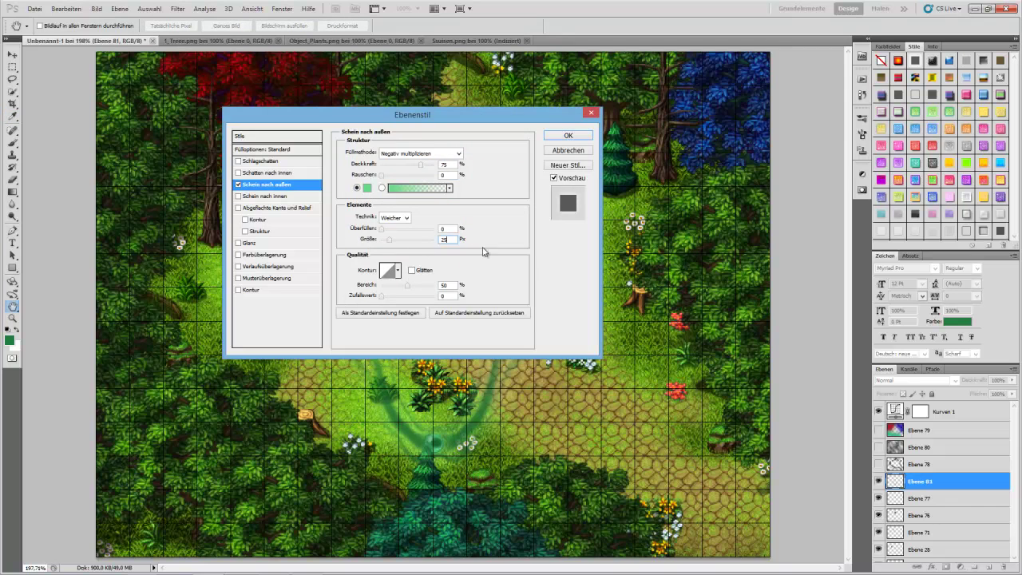
Add an inner glow to the streaks in dark green sampled from the turquoise orb.
click(238, 197)
click(268, 196)
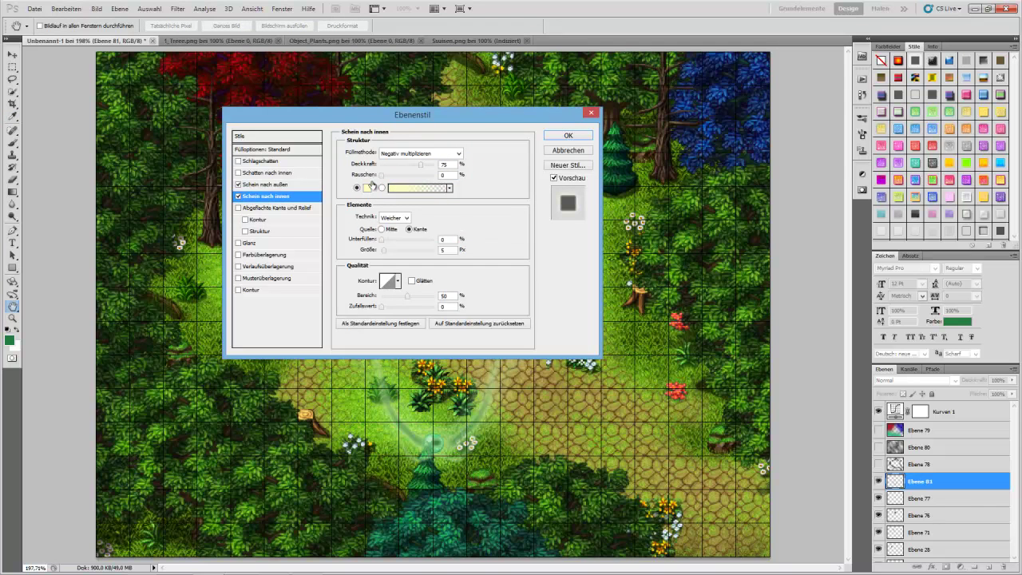
click(367, 187)
click(439, 440)
key(Return)
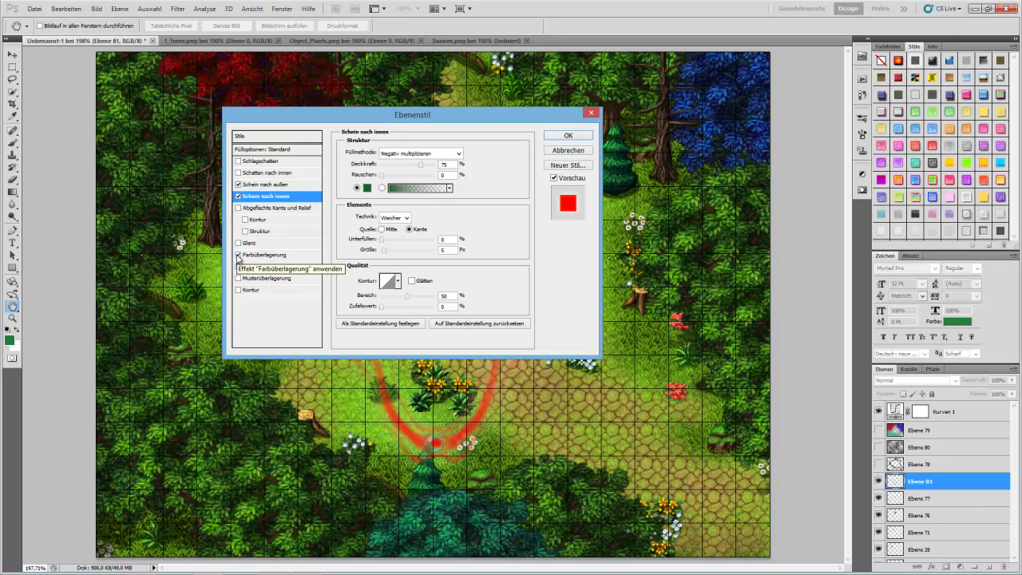
Add a colour overlay in #207c4a, sampled from the turquoise tree, and apply the layer styles to the streaks.
click(268, 254)
click(471, 155)
click(440, 431)
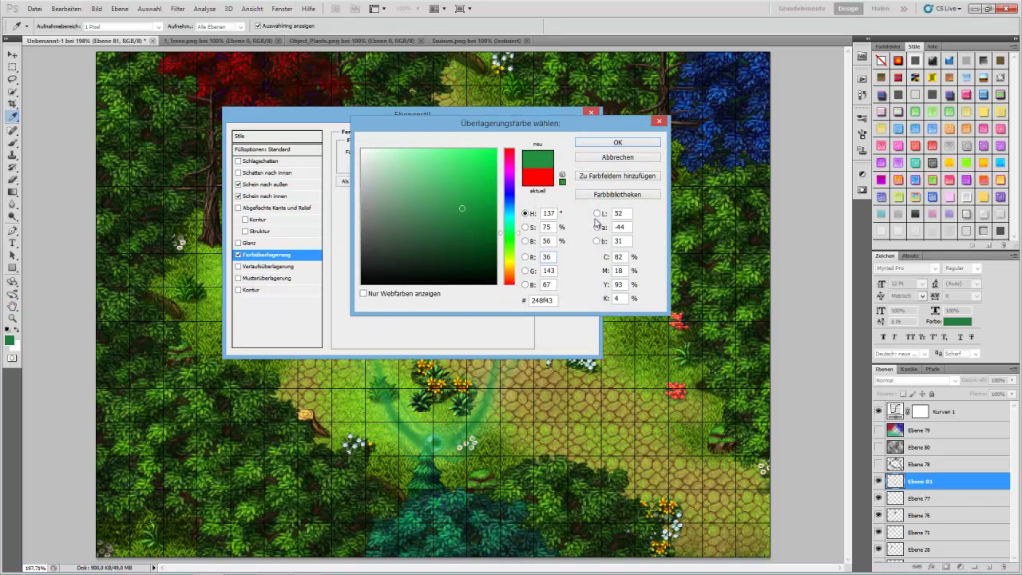
key(Return)
click(472, 152)
click(450, 535)
click(448, 533)
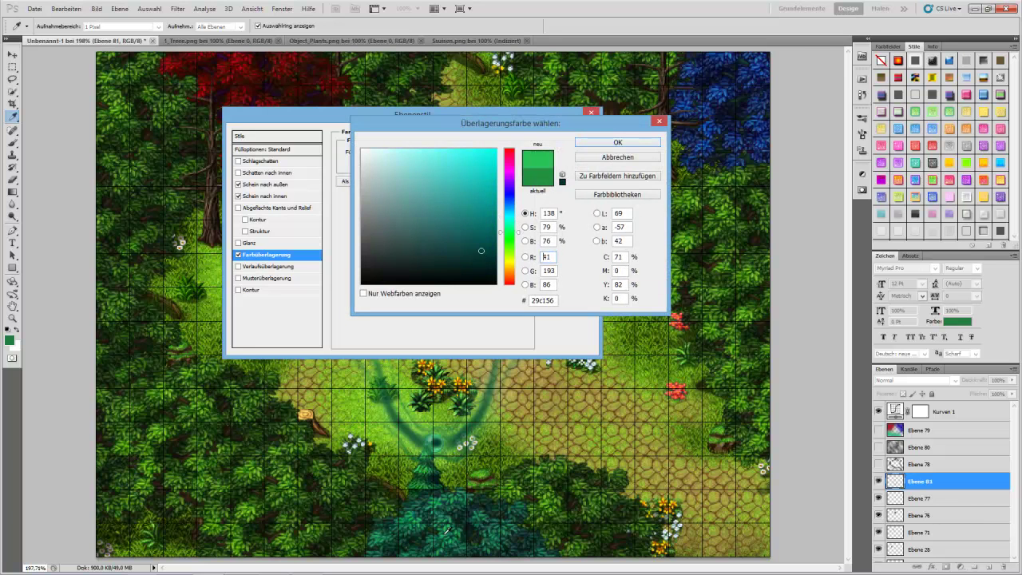
click(453, 514)
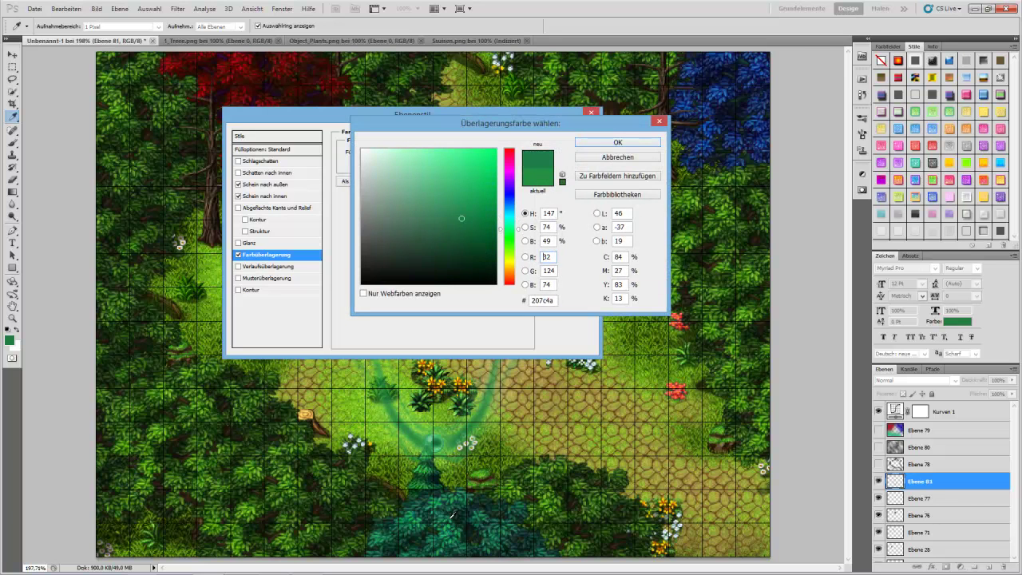
click(591, 143)
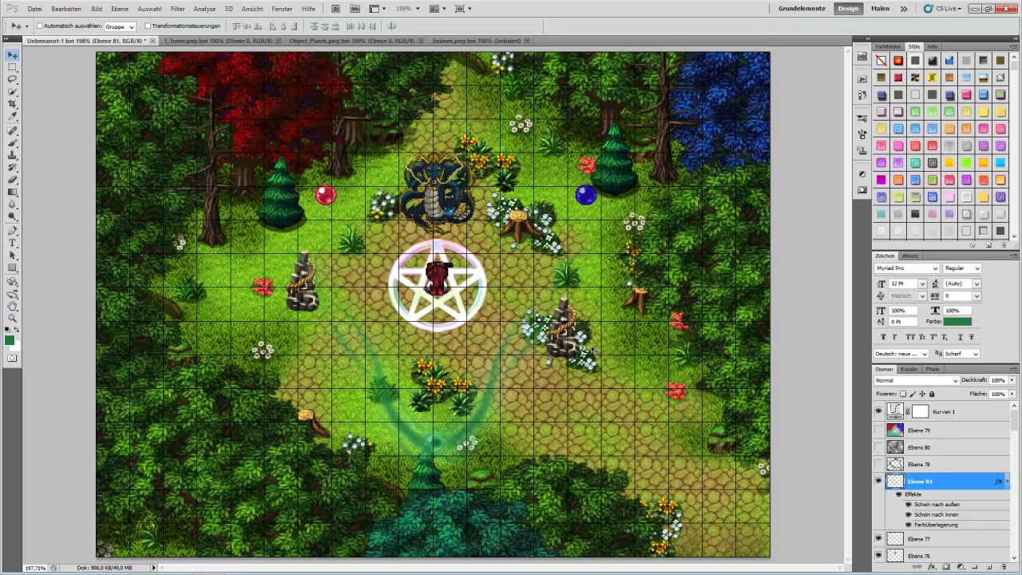
Restack the layers so the streak's Ebene 81 lies directly beneath the orb's Ebene 63, with the fir tree's Ebene 26 on top.
drag(937, 480, 915, 429)
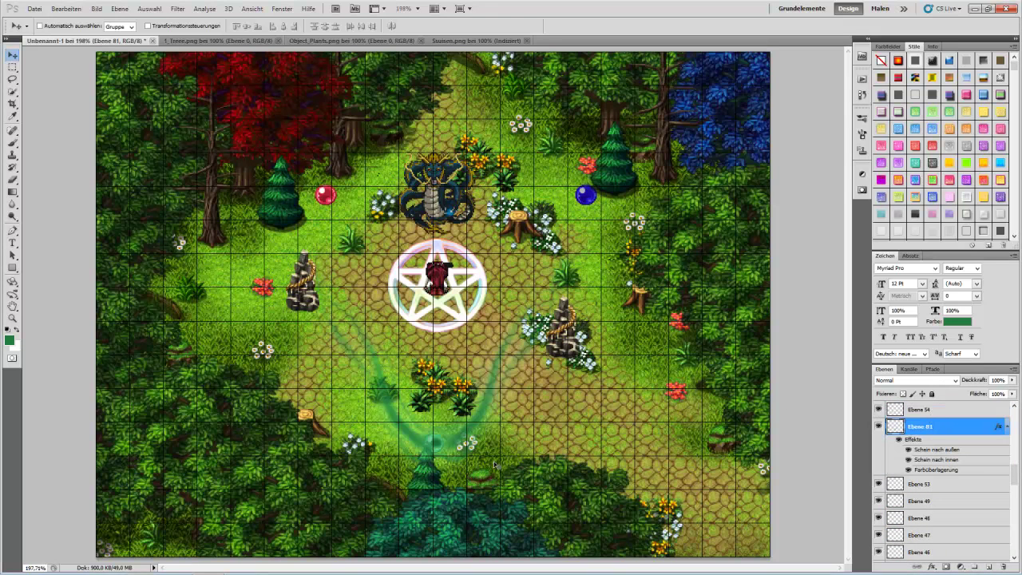
right_click(434, 445)
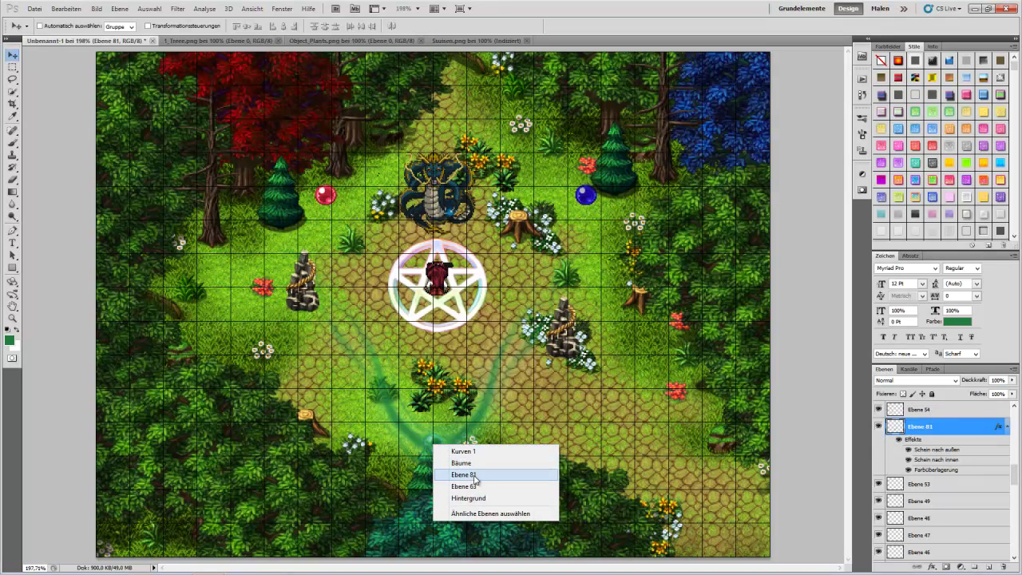
click(477, 486)
drag(961, 553, 942, 444)
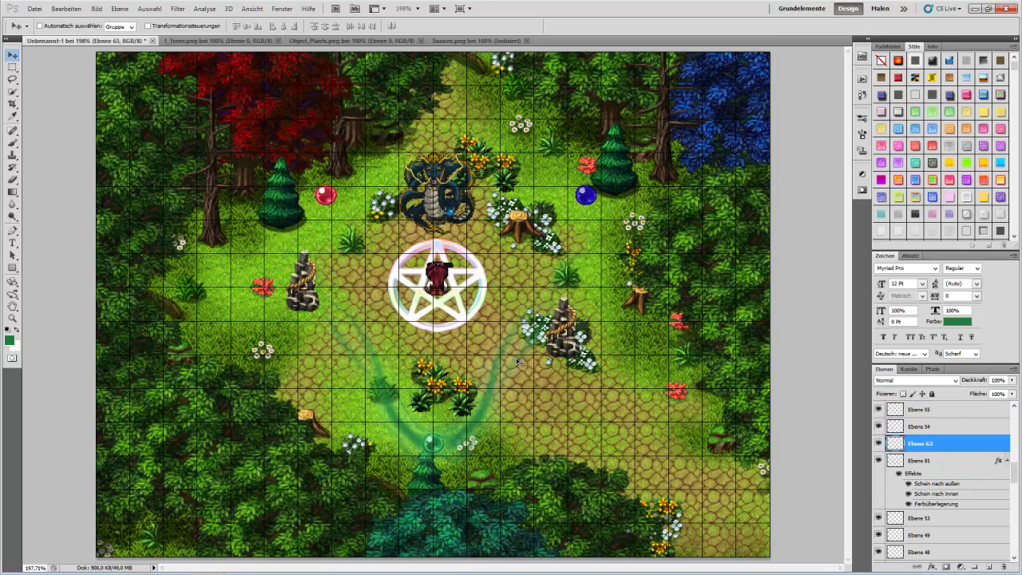
right_click(428, 485)
click(469, 515)
drag(926, 551, 928, 410)
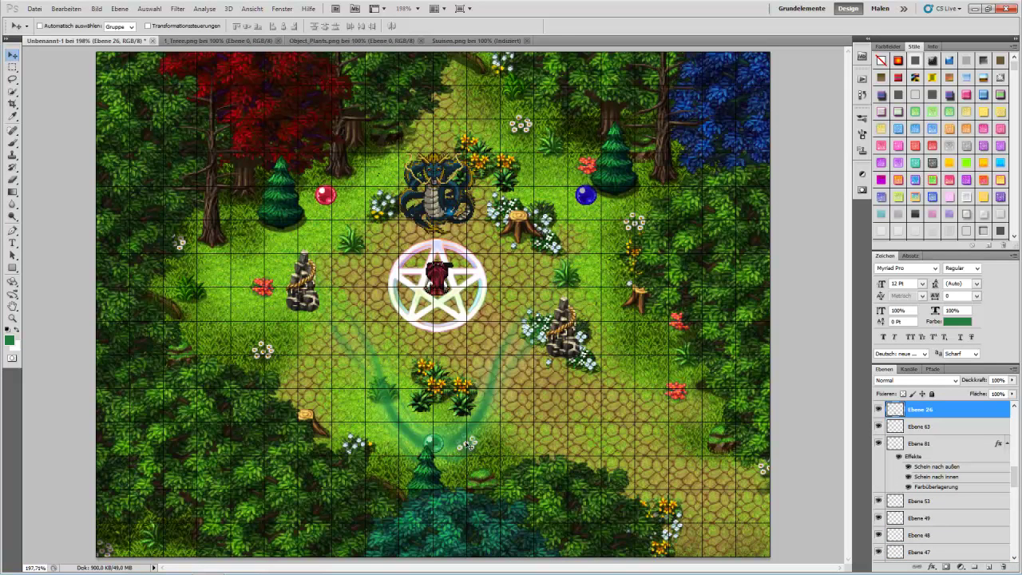
Duplicate the streak layer Ebene 81, rotate the copy by 135° and place it around the red orb.
right_click(940, 445)
click(894, 231)
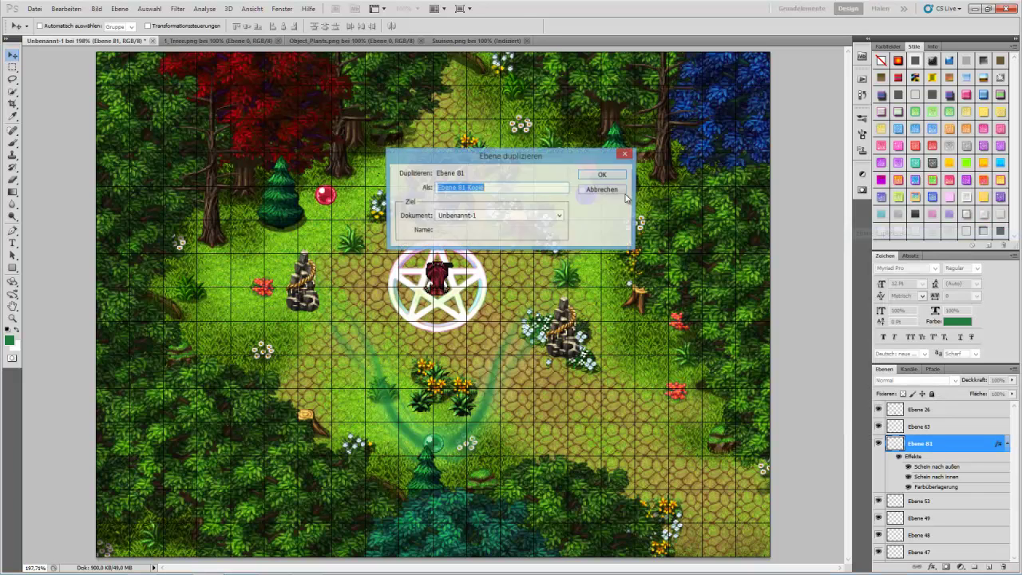
click(66, 8)
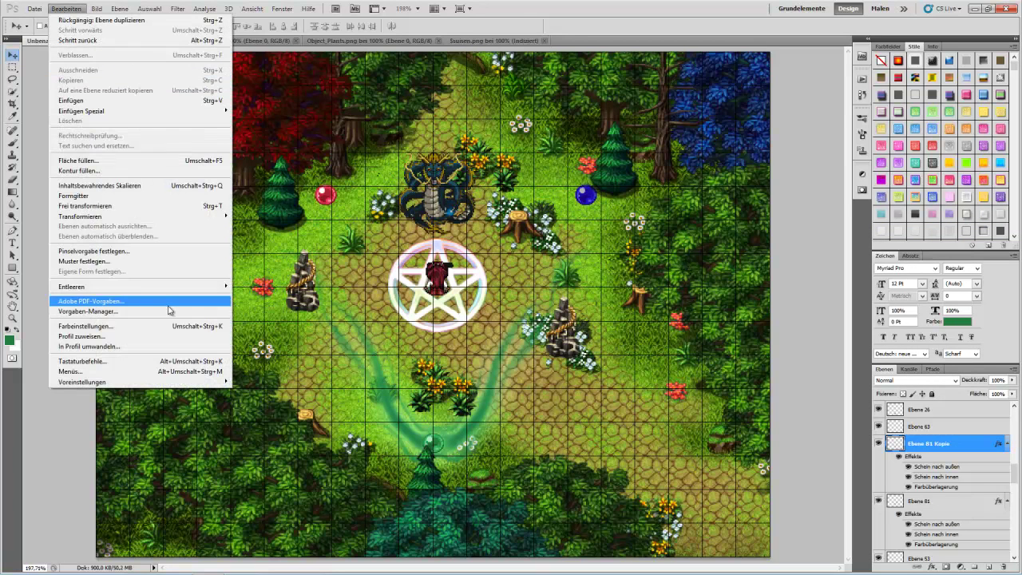
click(165, 207)
drag(430, 442, 352, 245)
drag(530, 142, 244, 281)
drag(316, 210, 345, 302)
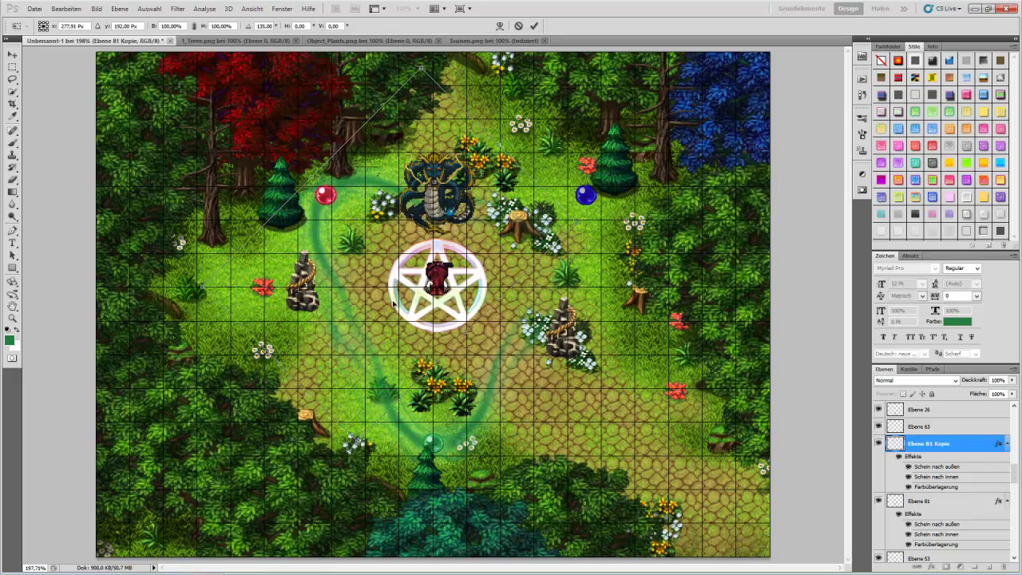
click(534, 25)
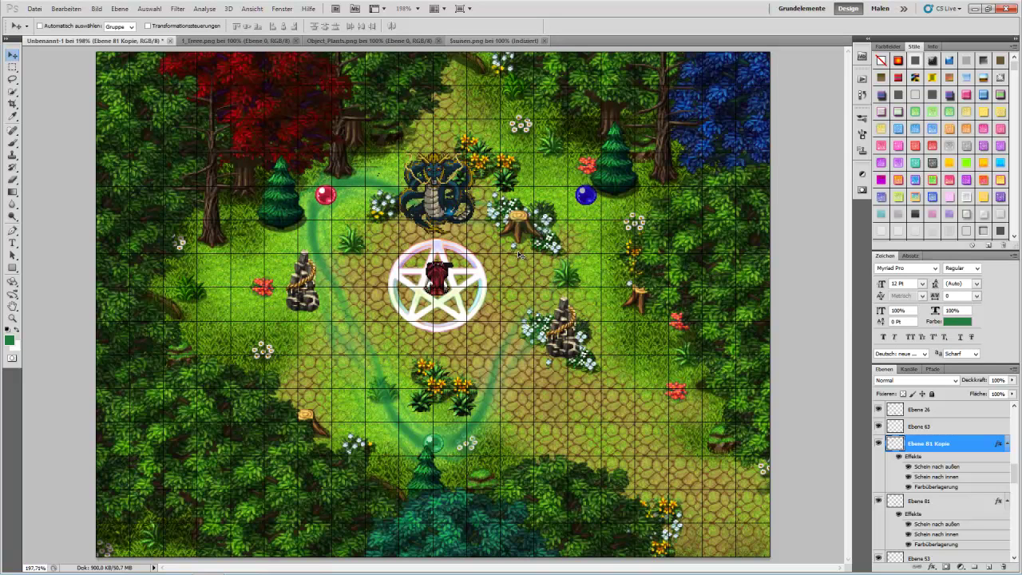
Recolour the outer glow of the streak copy Ebene 81 Kopie to pink #ff8fa7, sampled from the red orb.
right_click(942, 445)
click(894, 235)
drag(290, 120, 487, 142)
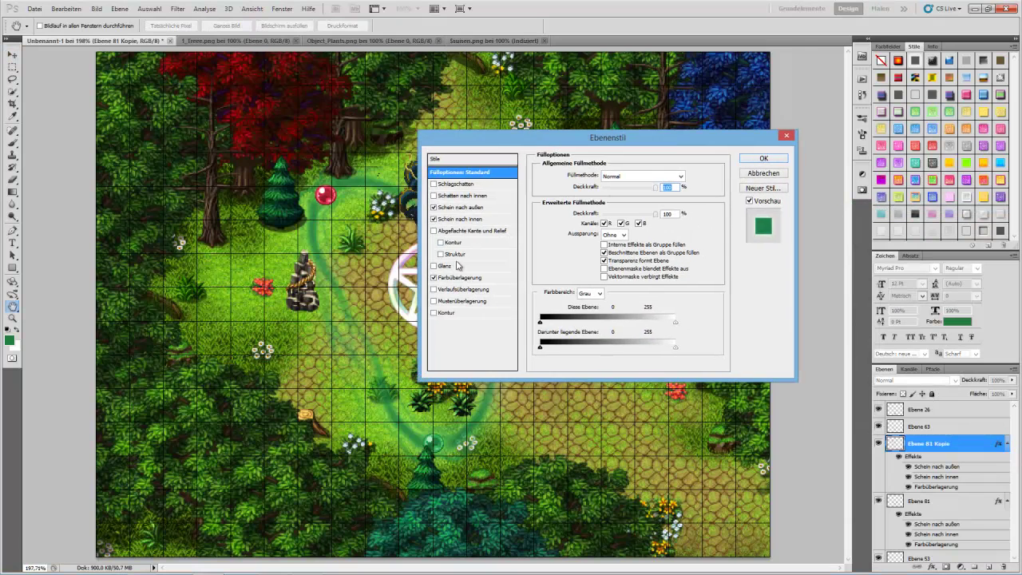
click(462, 205)
click(562, 202)
click(323, 194)
click(616, 142)
Change the inner glow of the streak around the red orb to dark red #8c0507, sampled from the orb.
click(460, 219)
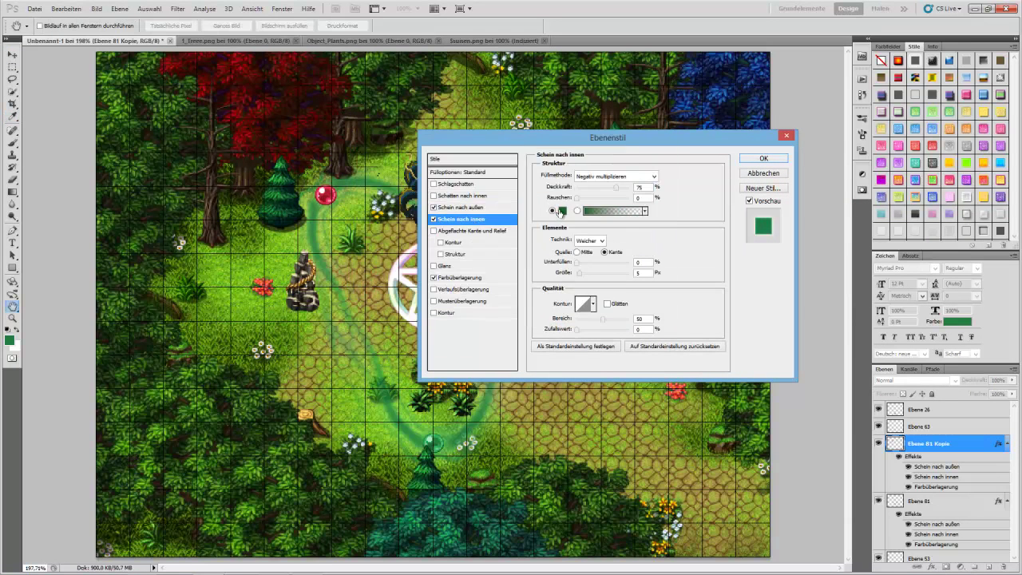
click(561, 210)
click(325, 193)
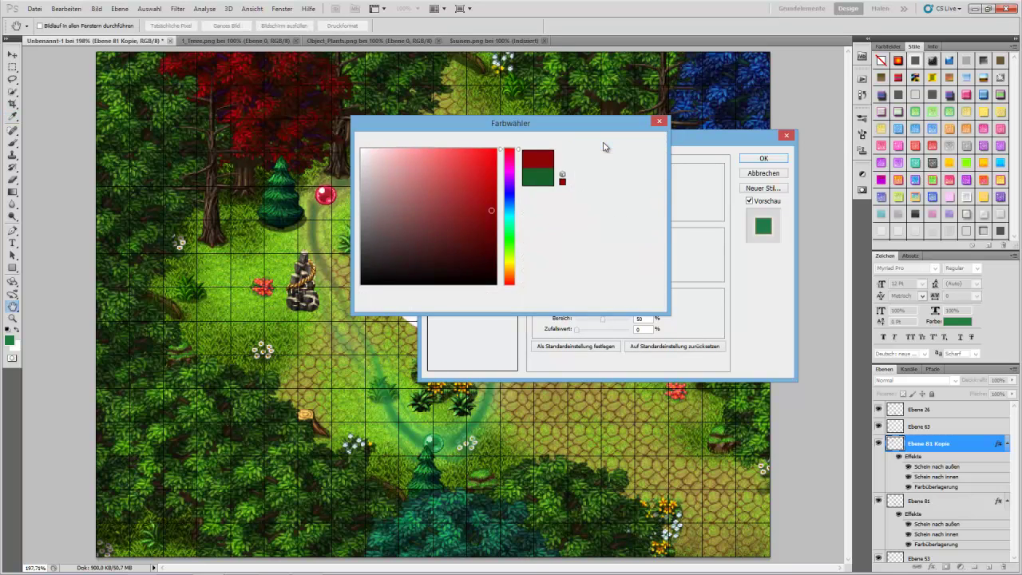
click(617, 142)
Set the streak's colour overlay to #ac1f32, sampled from the red orb, and apply the layer styles.
click(461, 277)
click(669, 176)
click(325, 194)
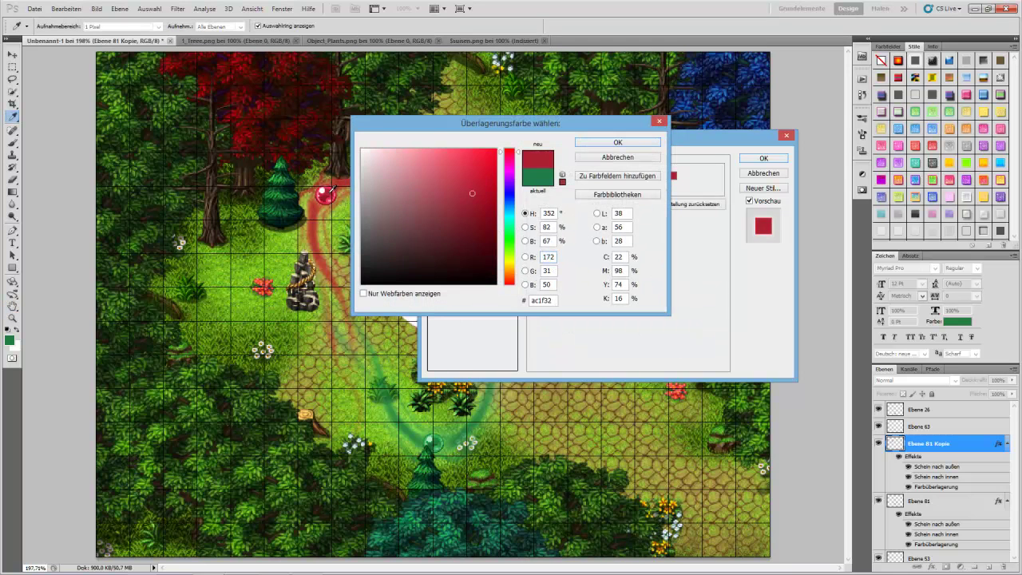
click(617, 142)
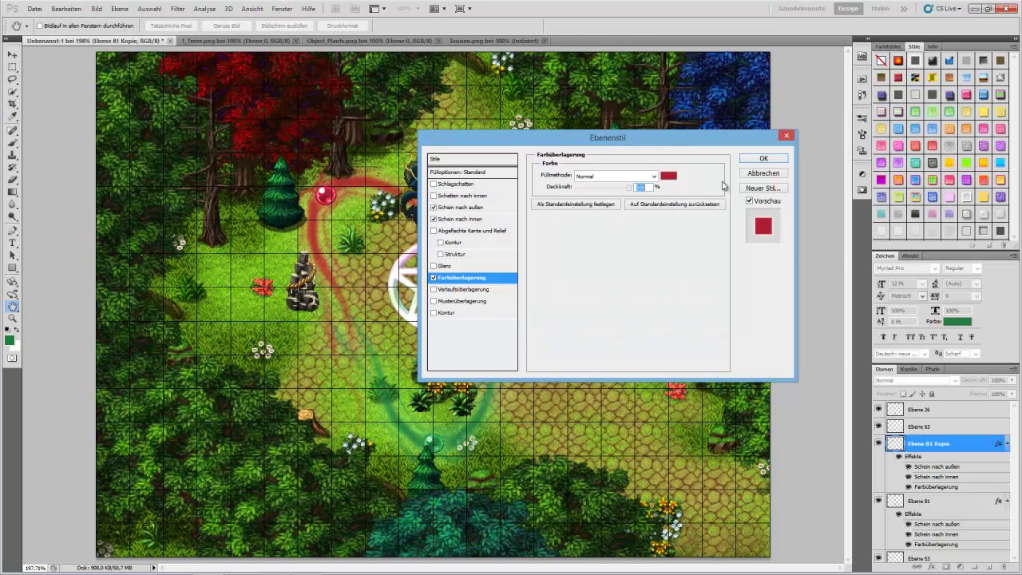
click(763, 159)
Duplicate the red streak layer, flip the copy horizontally and place it around the blue orb.
right_click(926, 449)
click(926, 251)
key(Return)
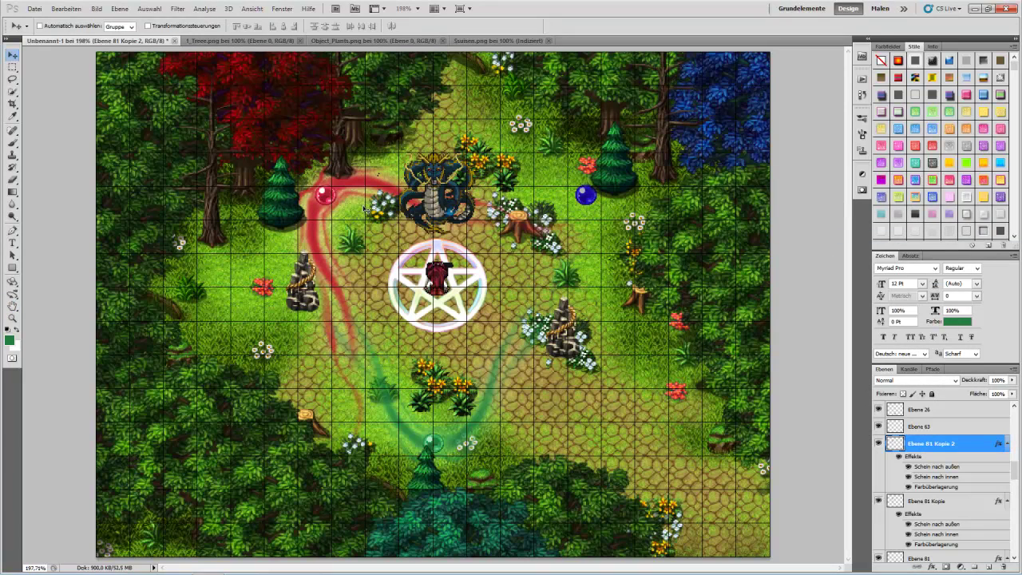
click(64, 8)
mouse_move(138, 218)
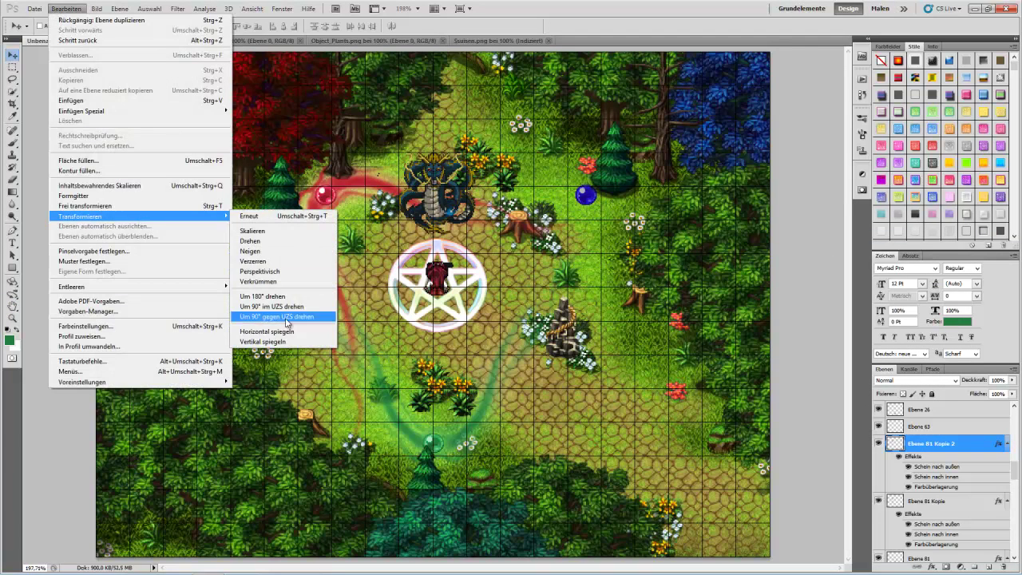
click(288, 331)
drag(343, 196, 576, 186)
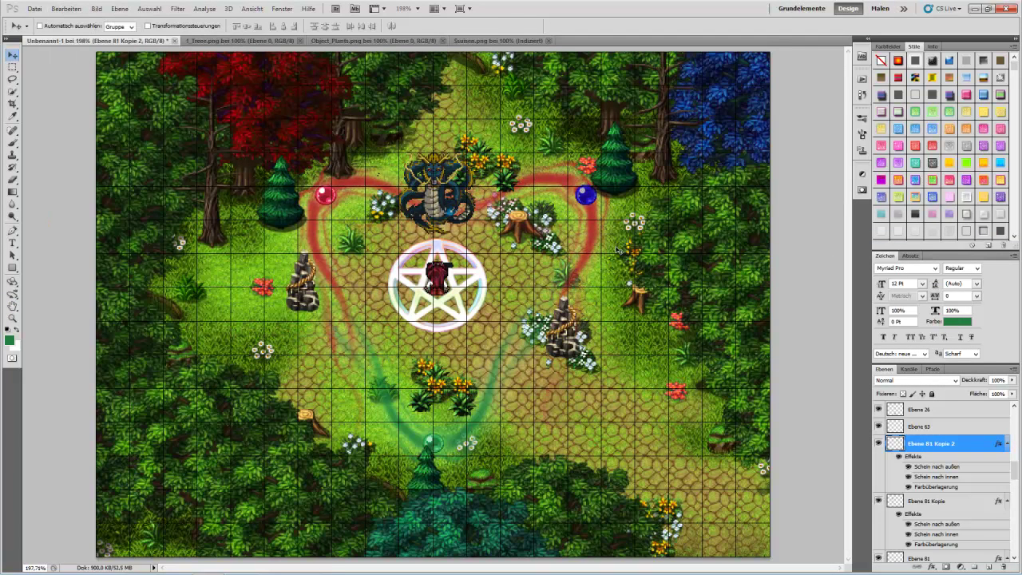
Rotate the mirrored streak by about 4° and shift it slightly so it curves around the blue orb.
key(ctrl+t)
drag(634, 345, 634, 338)
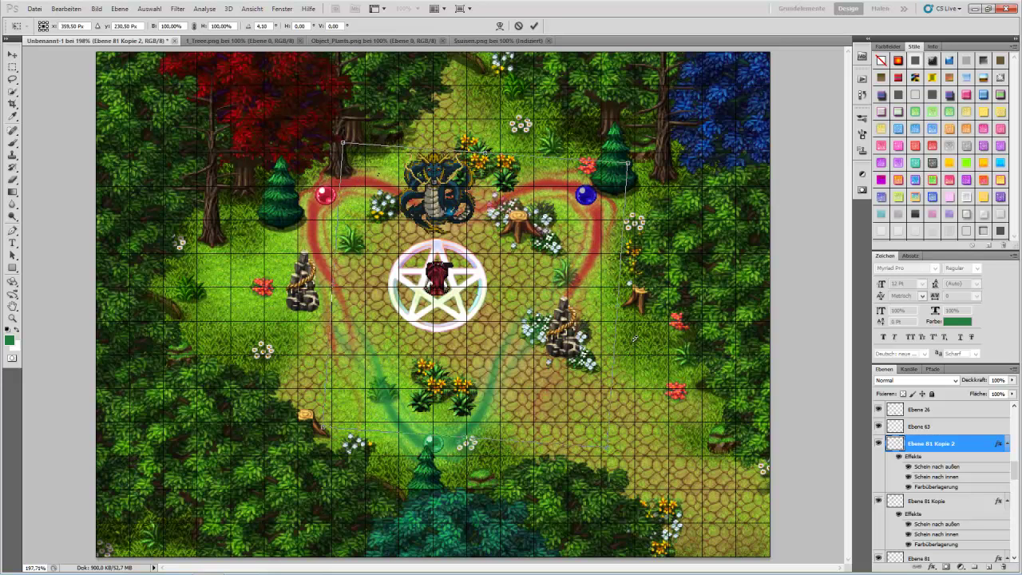
mouse_move(597, 224)
mouse_down()
mouse_move(583, 221)
mouse_move(593, 221)
mouse_up()
click(534, 25)
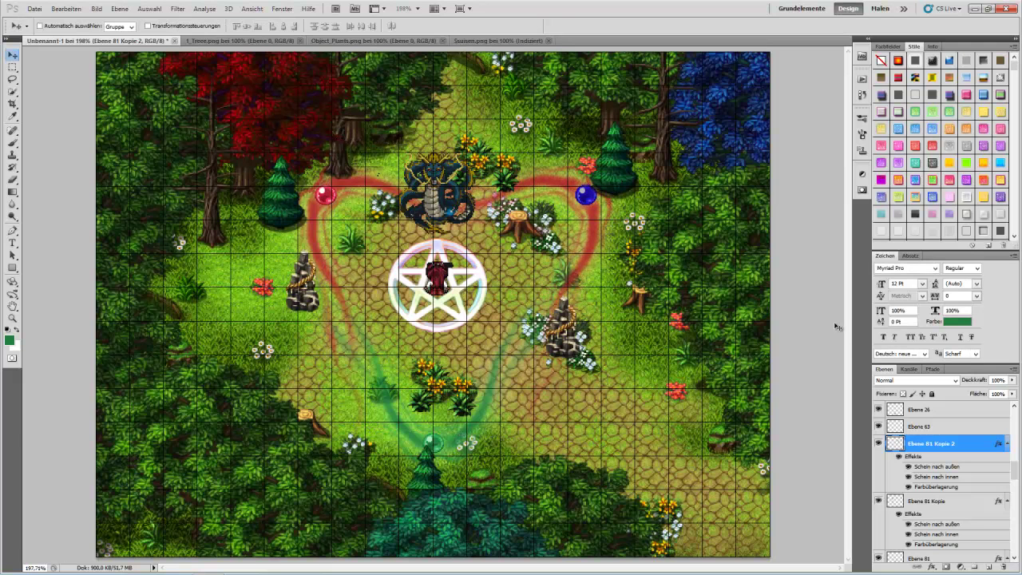
Change the inner glow of the mirrored streak Ebene 81 Kopie 2 to blue #2370ac, sampled from the blue tree.
right_click(946, 459)
click(886, 209)
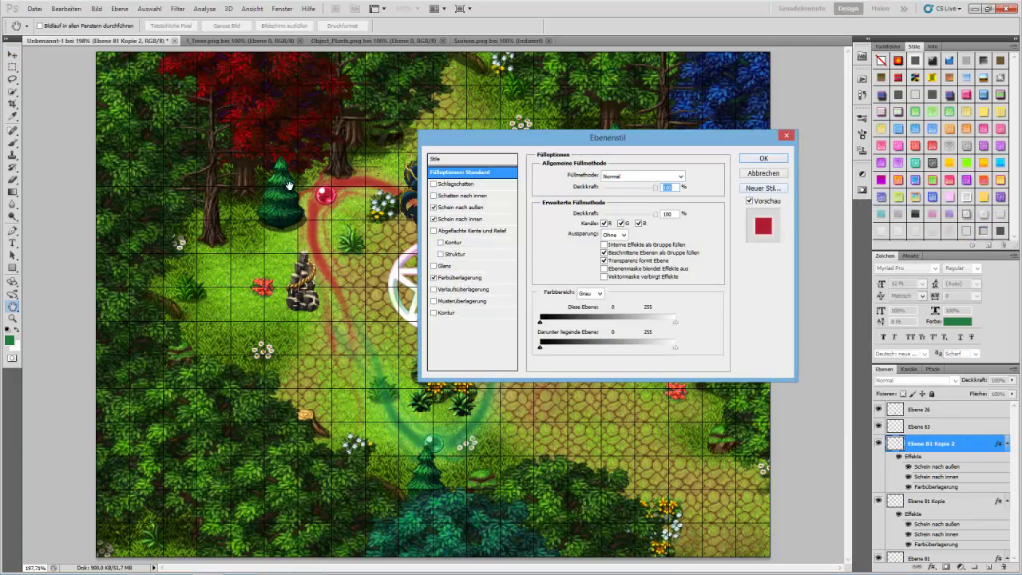
click(196, 190)
click(298, 181)
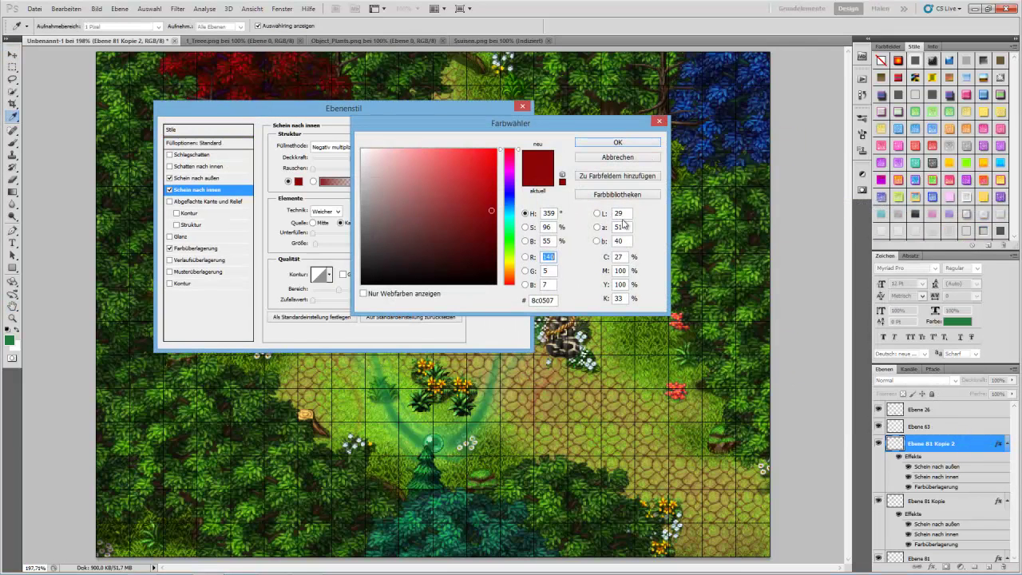
click(705, 124)
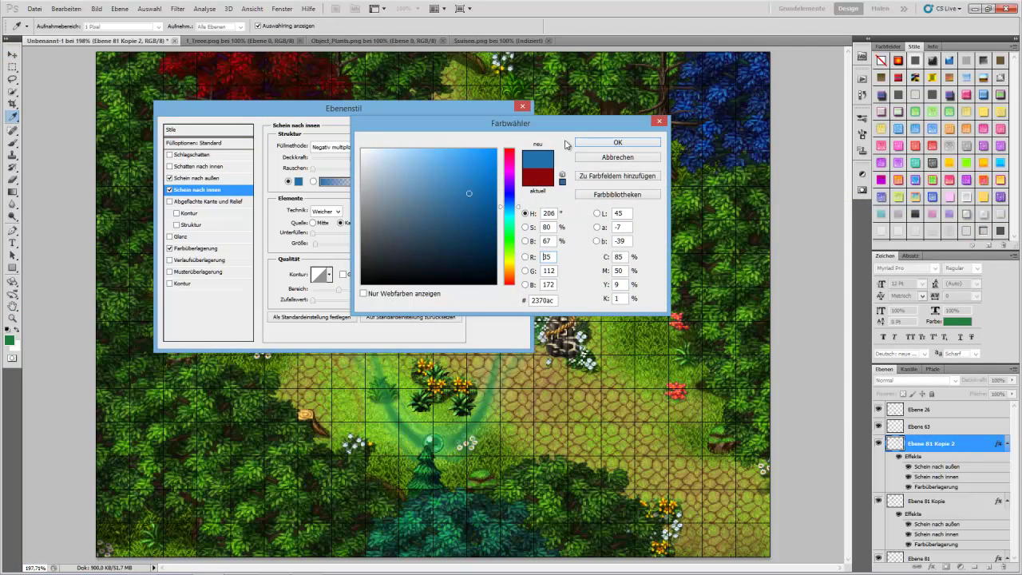
click(617, 142)
Recolour the mirrored streak's outer glow to a blue sampled from the blue tree.
click(196, 177)
click(298, 181)
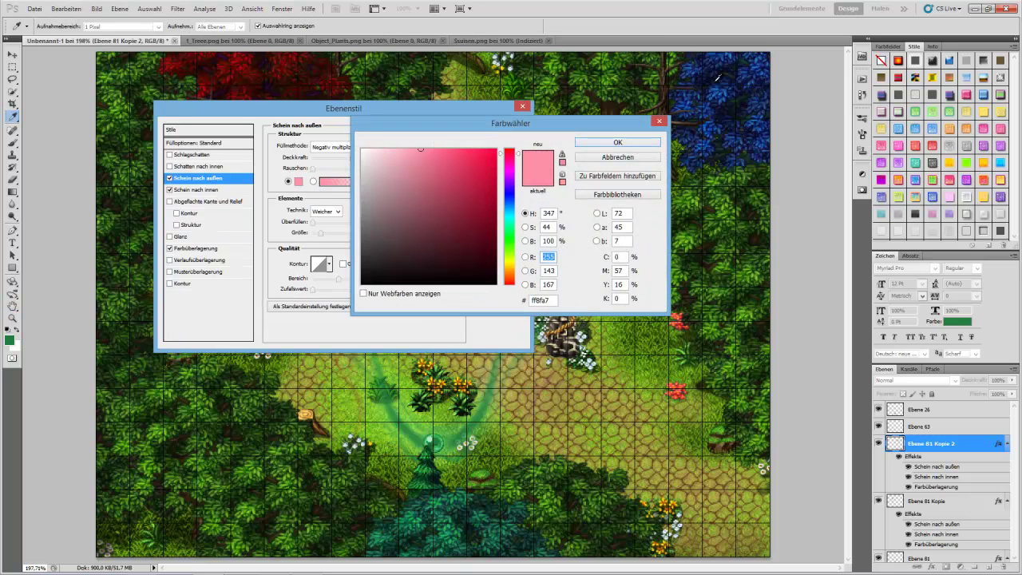
click(721, 89)
click(617, 142)
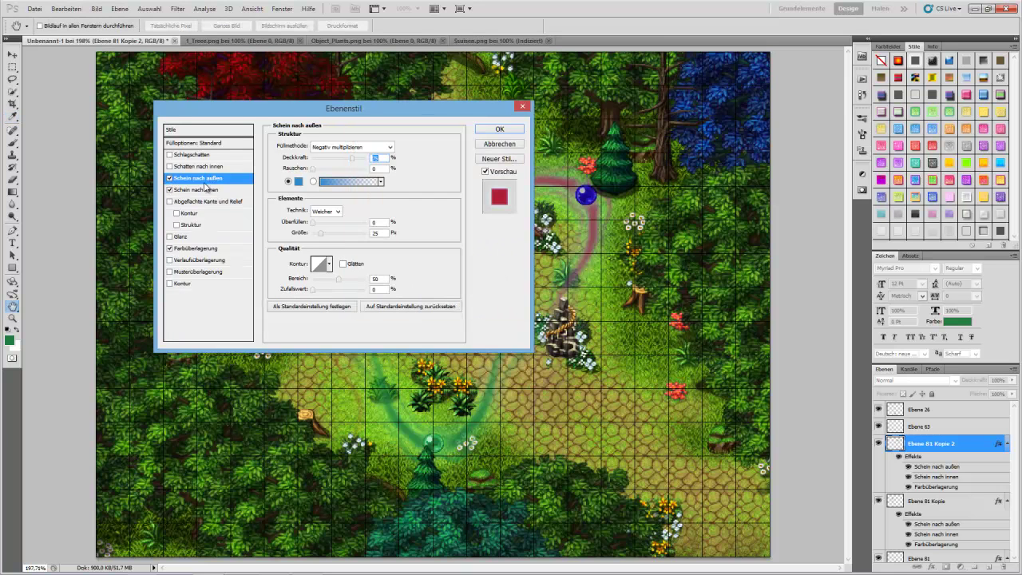
Set the mirrored streak's colour overlay to a dark blue sampled from the blue orb and apply the layer styles.
click(197, 248)
click(413, 148)
drag(582, 128, 482, 158)
click(584, 194)
click(518, 172)
click(499, 131)
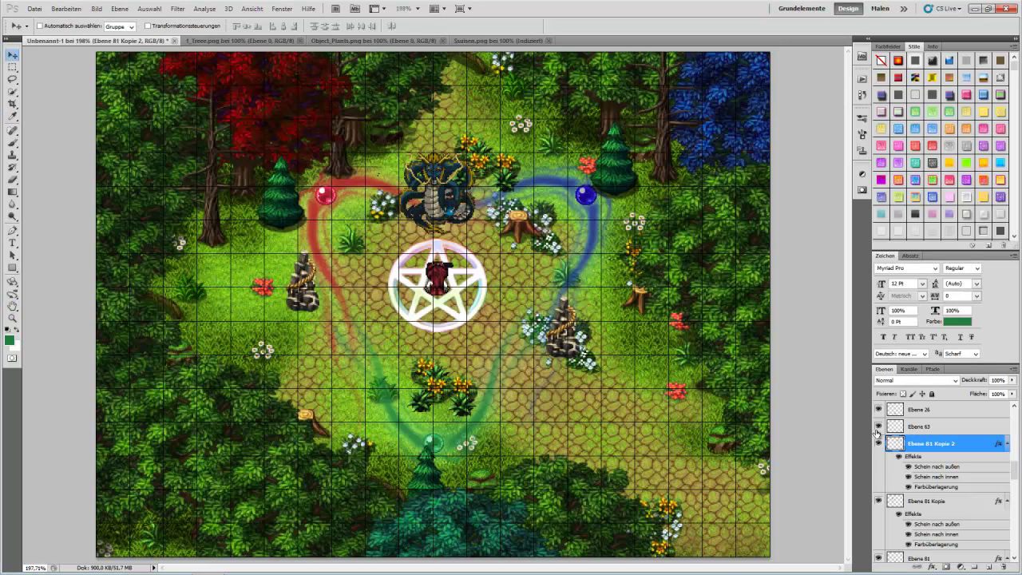
Show the hidden colour tint layer Ebene 79 and fog layer Ebene 80 again.
scroll(931, 478, down, 1)
scroll(921, 511, up, 1)
scroll(915, 491, up, 5)
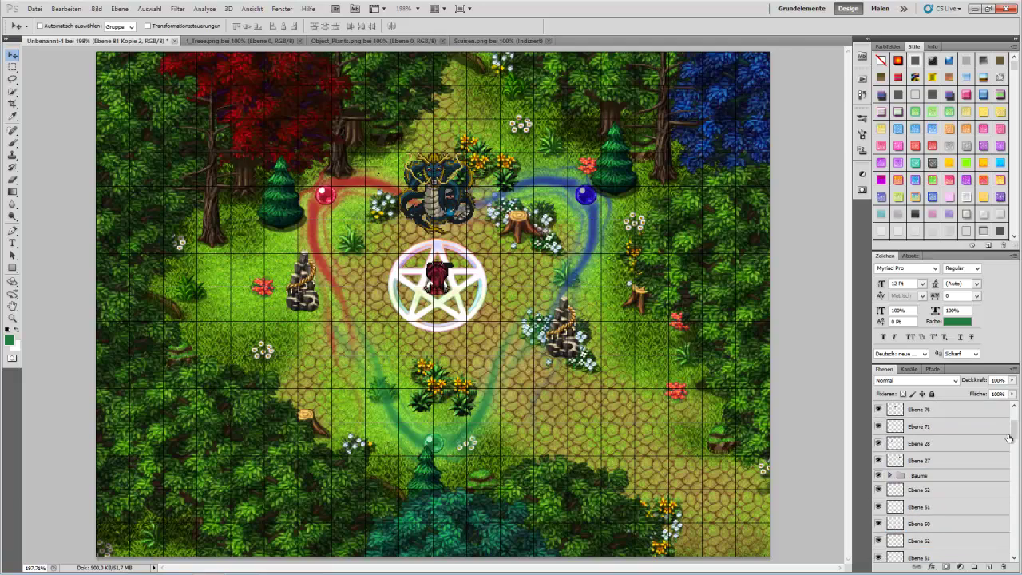
click(879, 429)
click(879, 411)
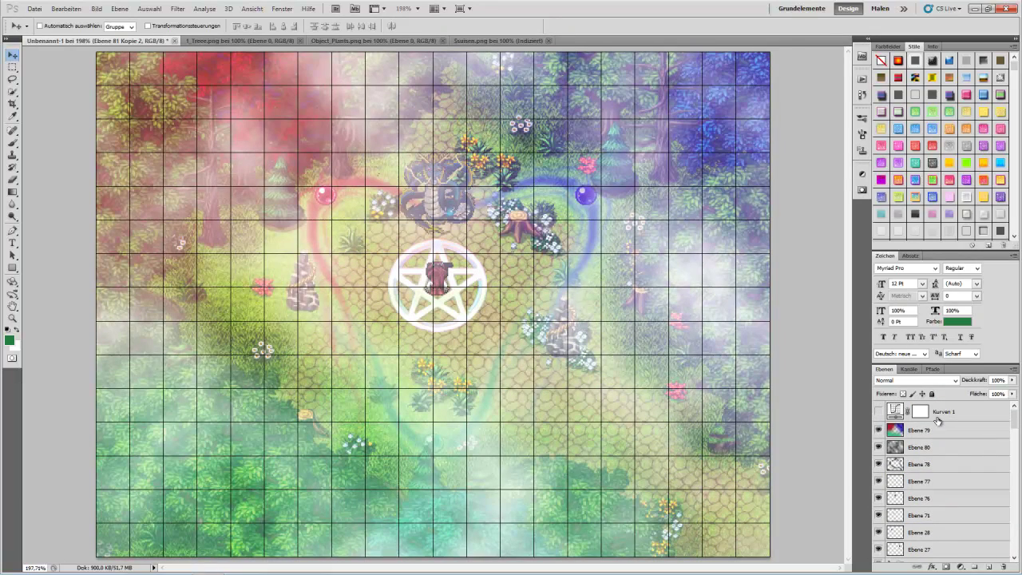
Add a new layer above Ebene 78 and paint black shading on it with the 152 px smoke-like brush.
key(ctrl+shift+alt+n)
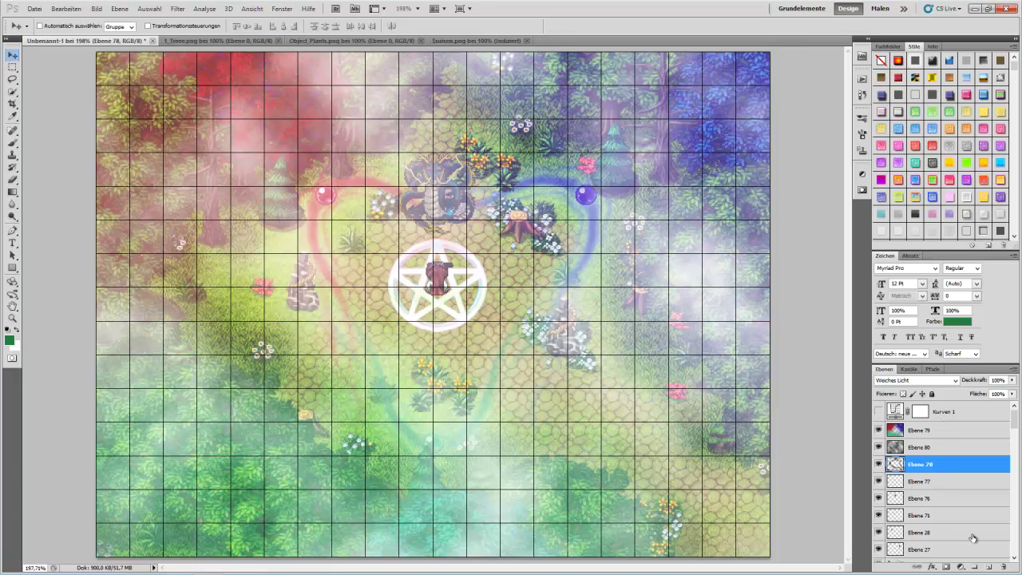
click(7, 330)
click(12, 143)
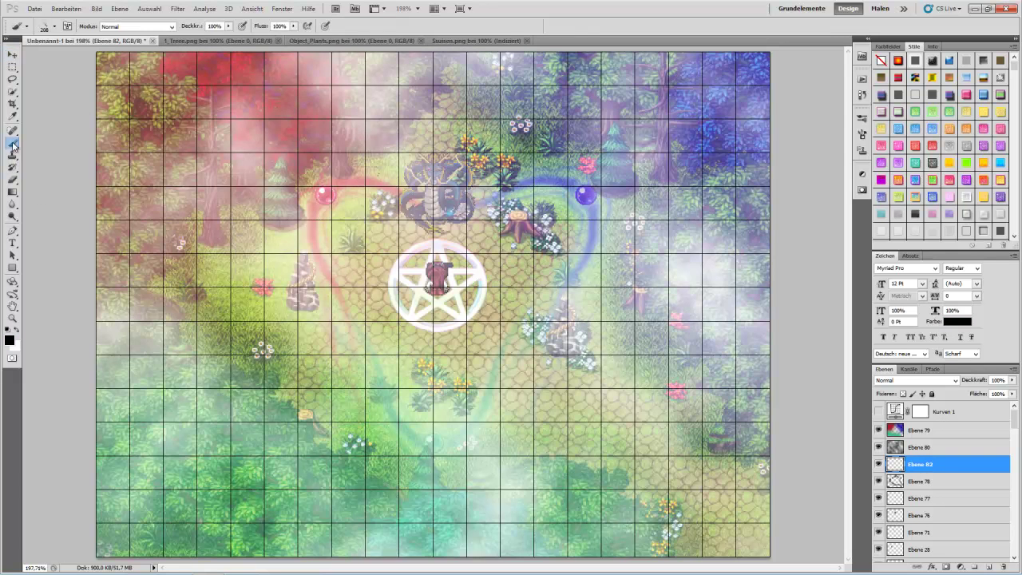
click(46, 26)
scroll(199, 320, up, 3)
click(371, 304)
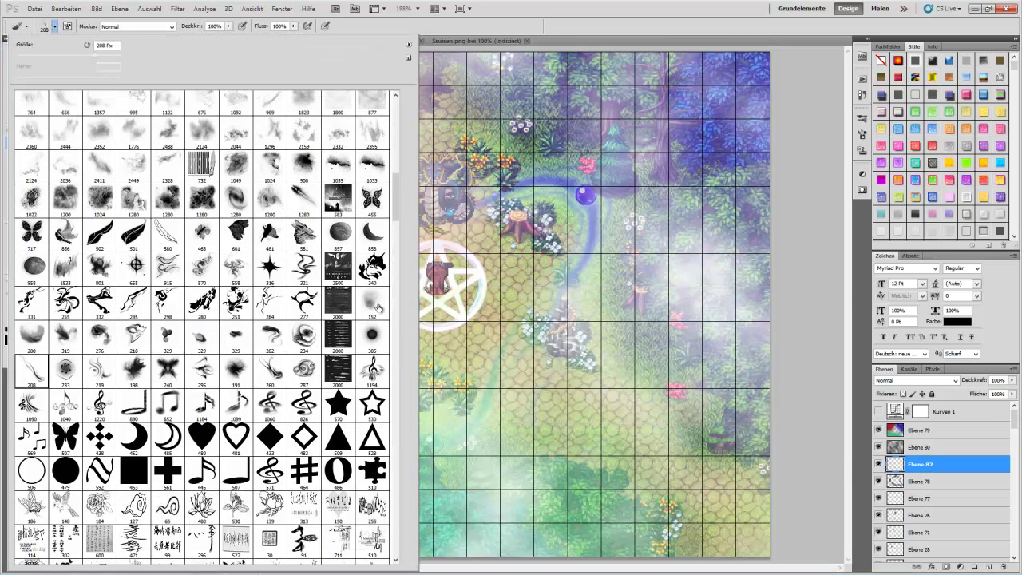
click(477, 222)
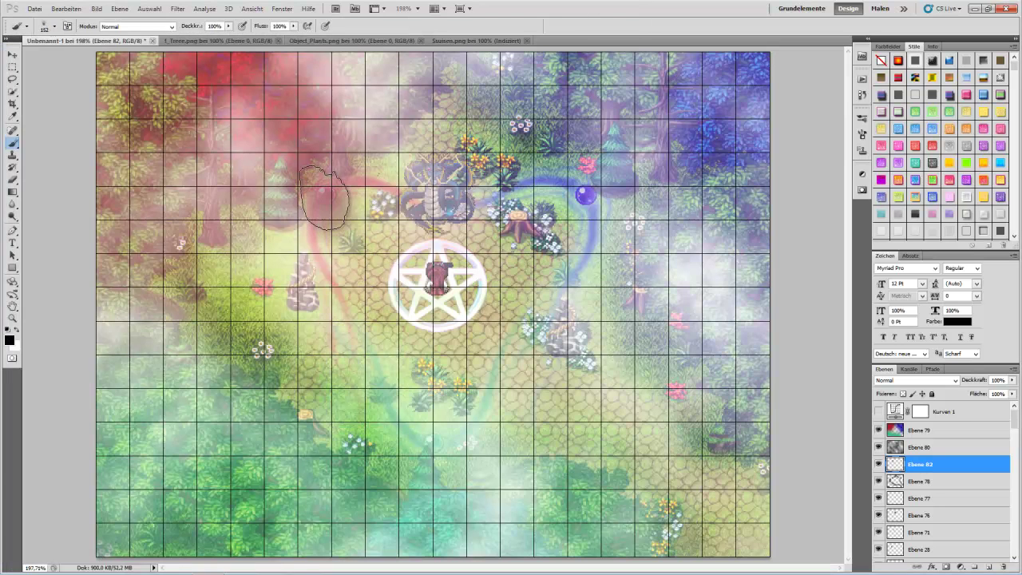
Set the shading layer's blend mode to Weiches Licht and show the Kurven 1 adjustment again.
click(918, 380)
click(910, 247)
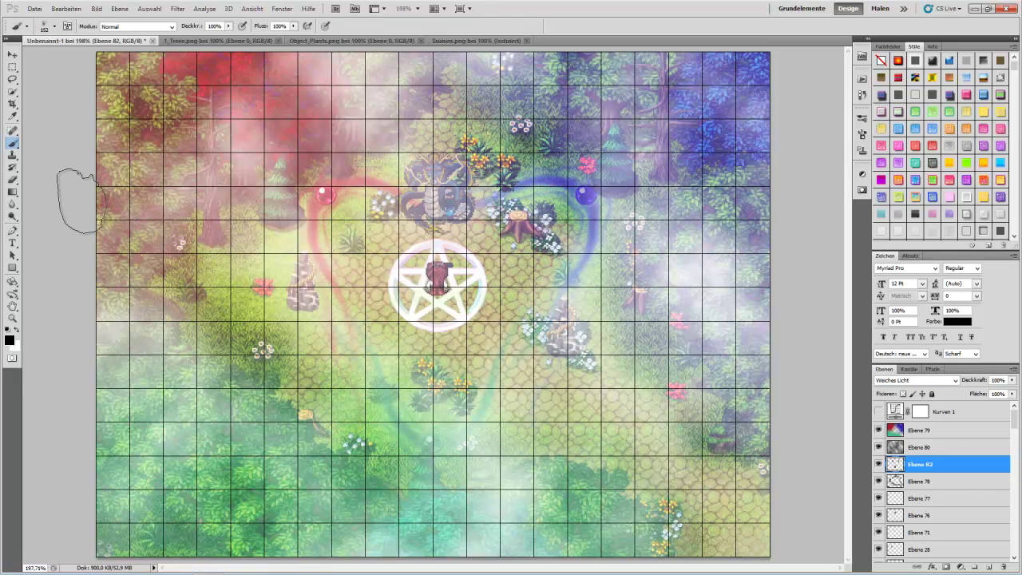
click(12, 55)
click(878, 411)
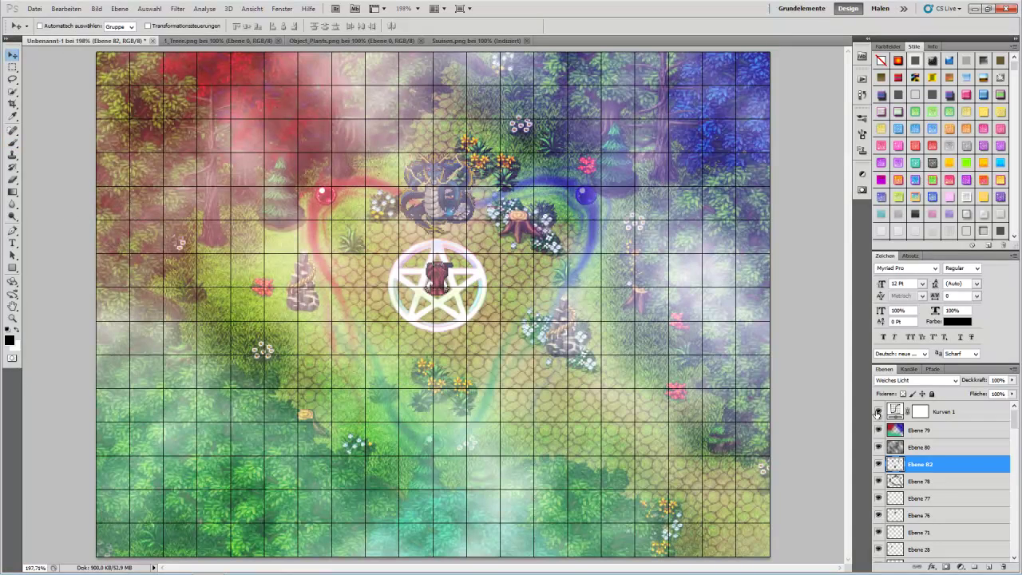
Add a second curves adjustment above Kurven 1 and try its presets, ending on Cold Day.
click(936, 408)
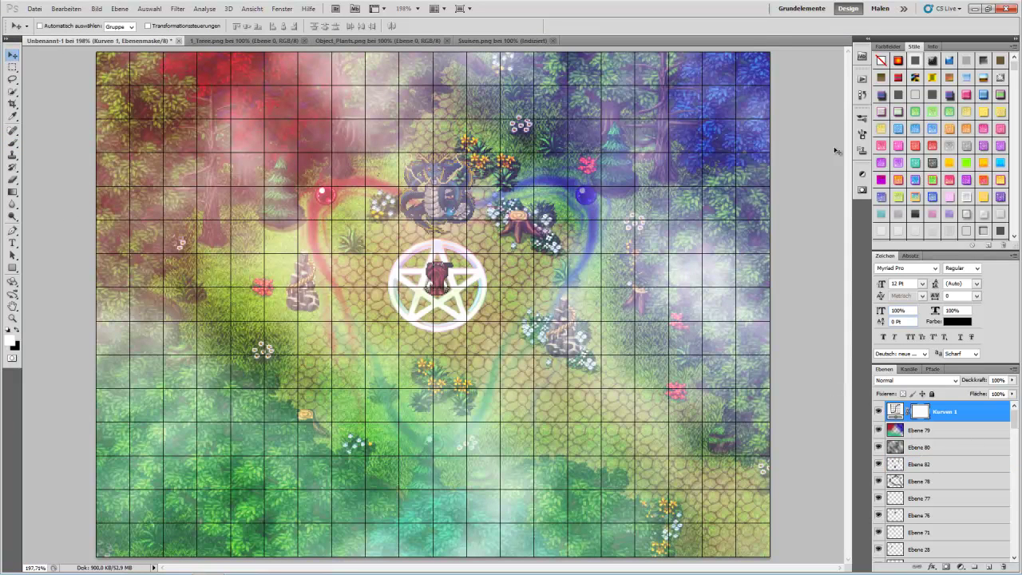
click(862, 174)
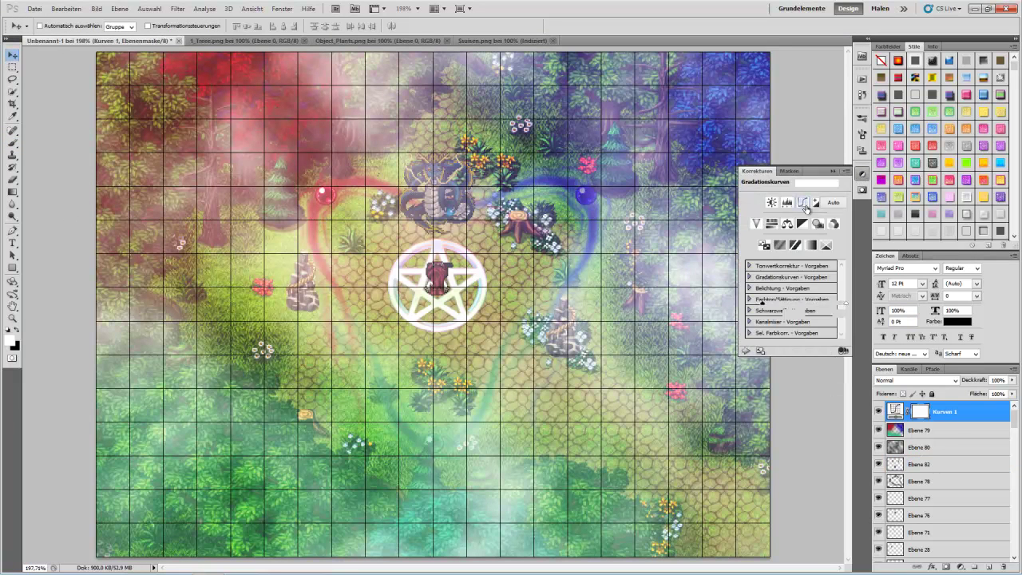
click(802, 202)
click(818, 183)
click(815, 211)
key(Down)
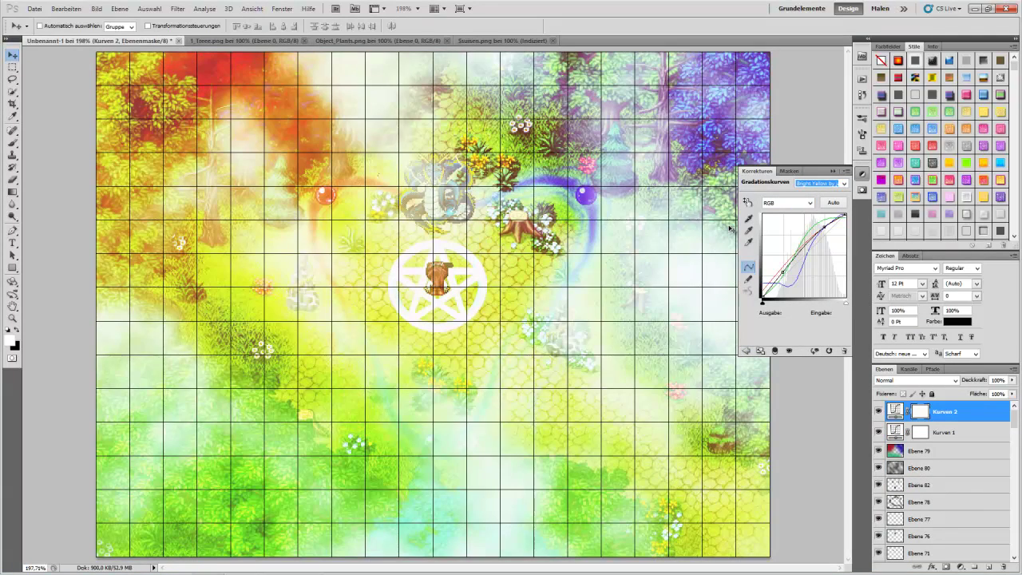
key(Down)
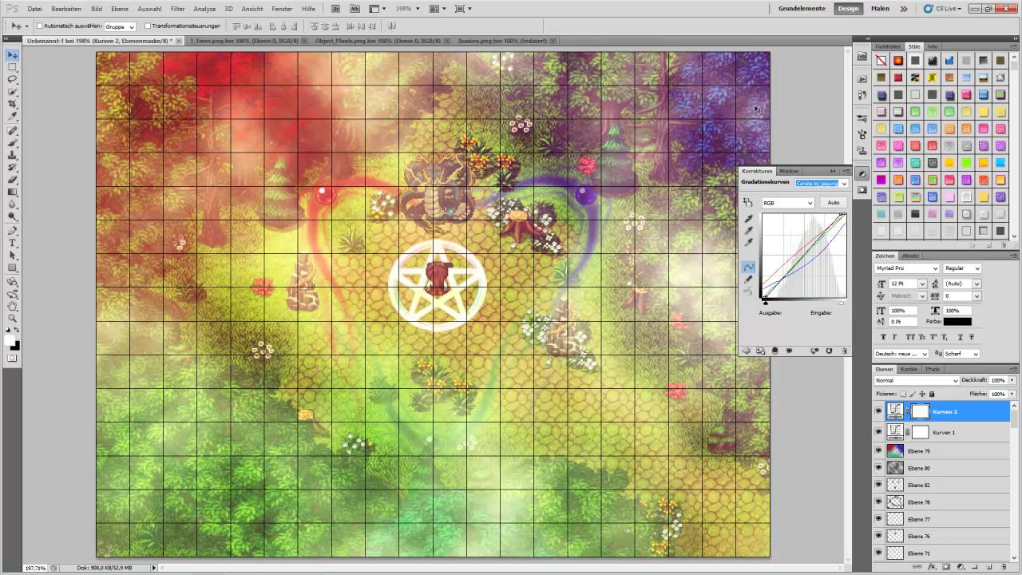
key(Down)
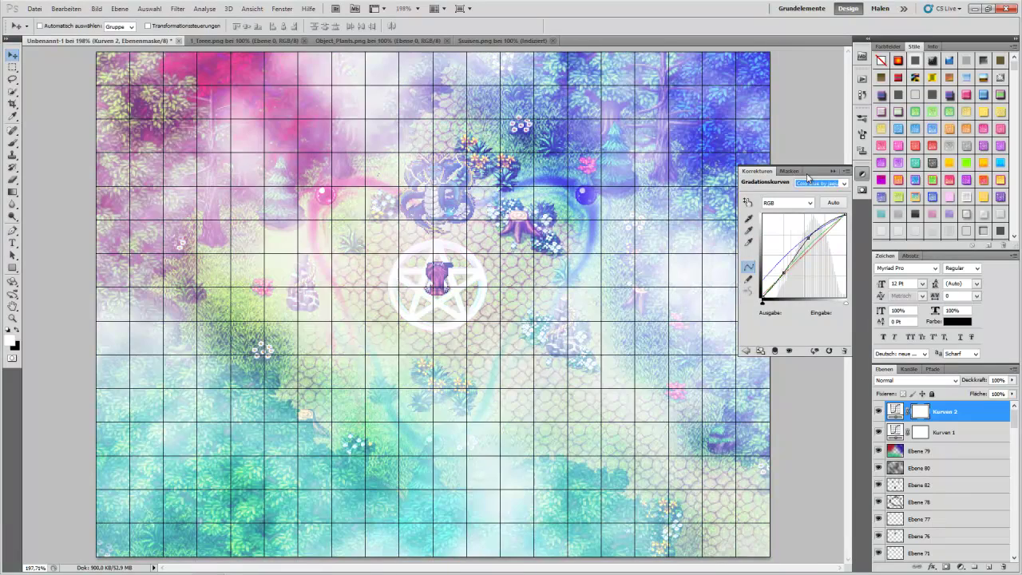
key(Down)
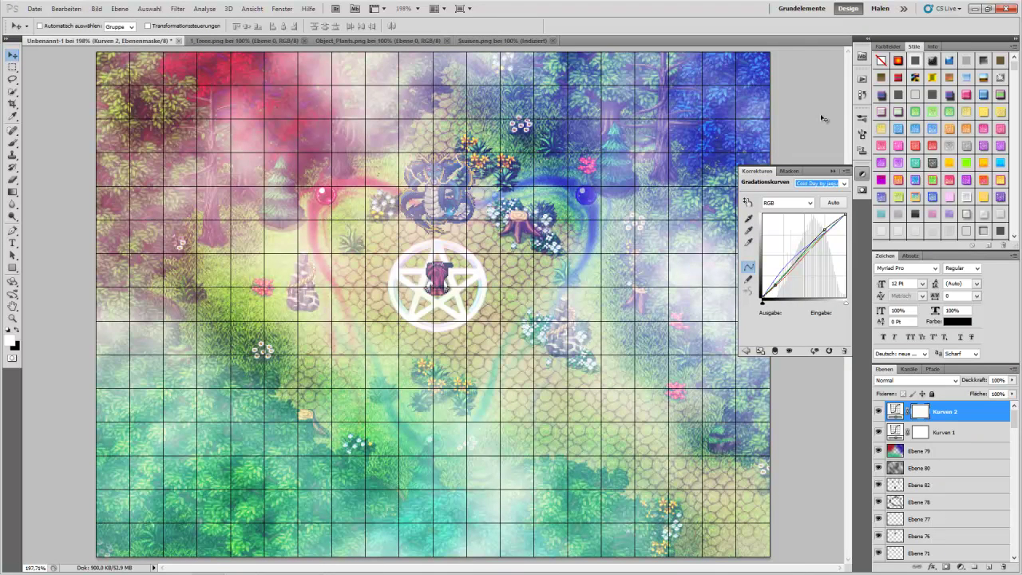
Try the Weiches Licht blend mode on the second curves adjustment and return it to Normal.
click(917, 380)
click(918, 243)
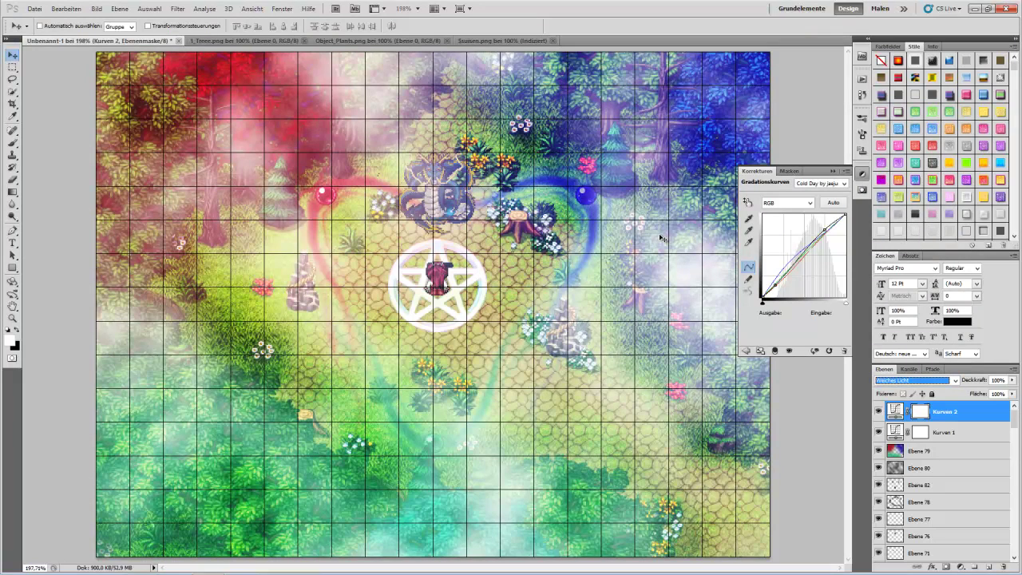
click(916, 380)
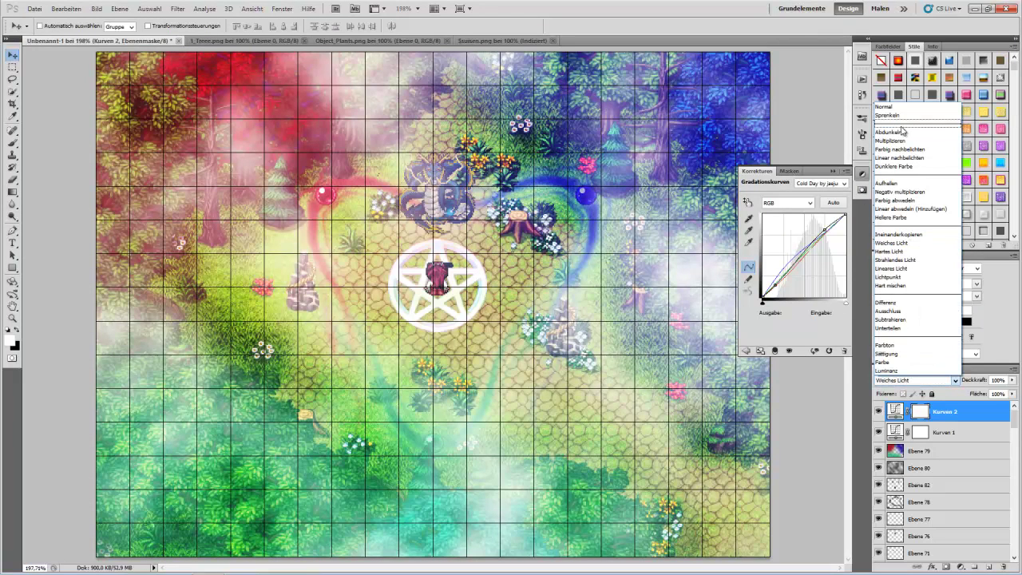
click(894, 108)
Add a third curves adjustment on top and apply the Dunkler (RGB) preset.
click(744, 350)
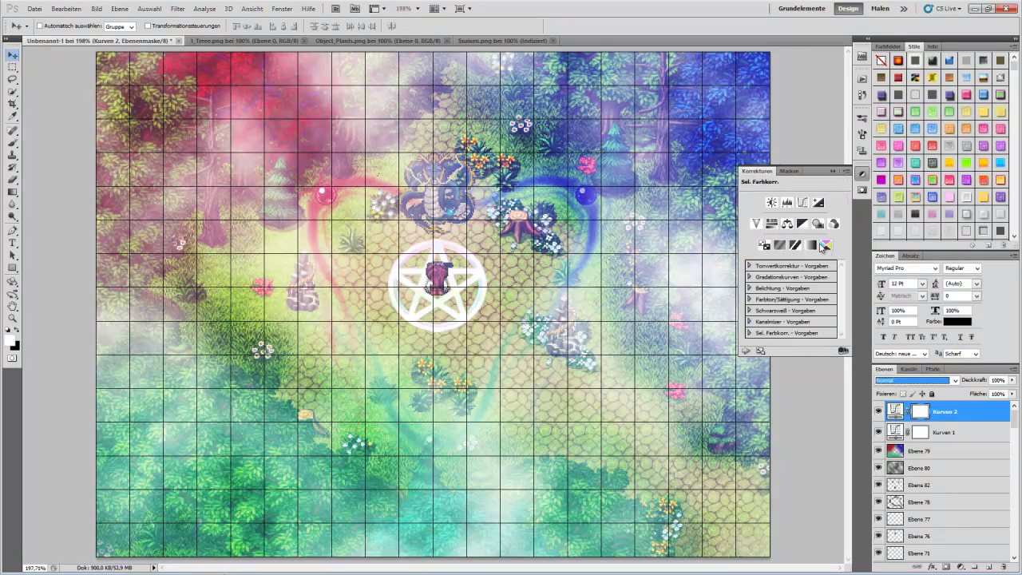
click(802, 204)
click(843, 183)
click(822, 261)
key(Down)
key(Down)
key(Down)
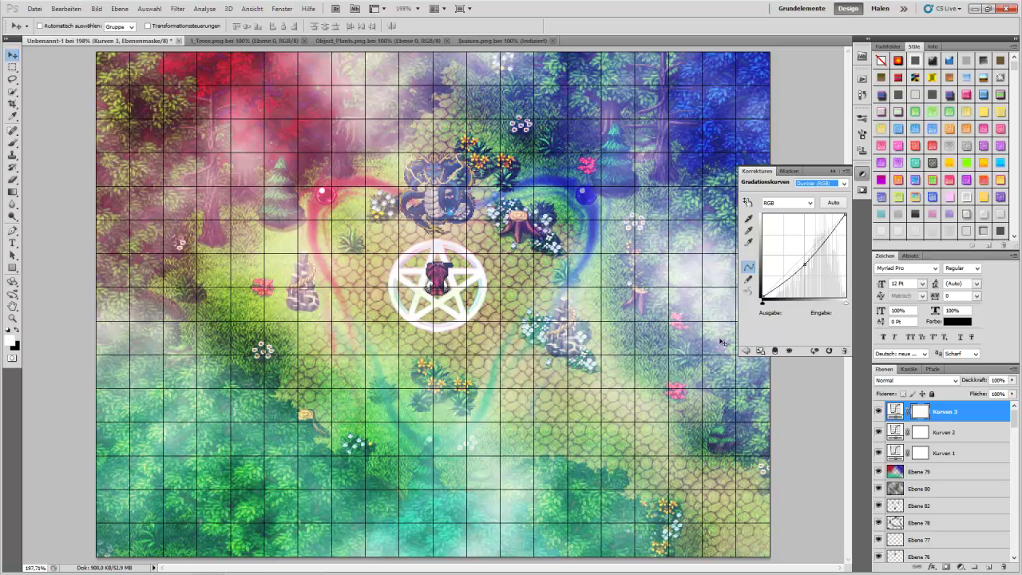
Add a gradient map adjustment above Kurven 3 with a dark-blue-to-teal gradient and set its blend mode to Negativ multiplizieren.
click(745, 351)
click(815, 240)
click(844, 204)
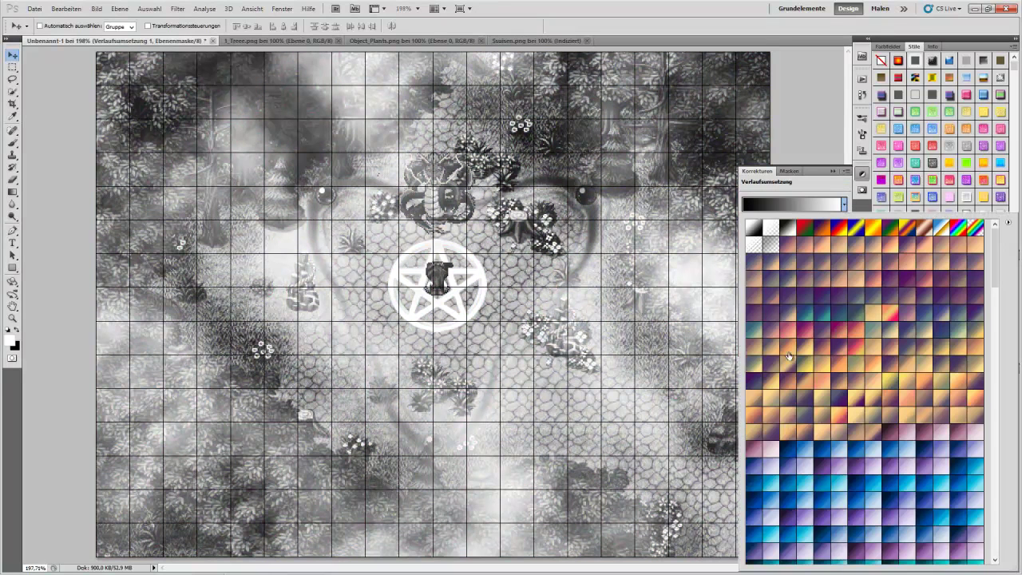
double_click(807, 306)
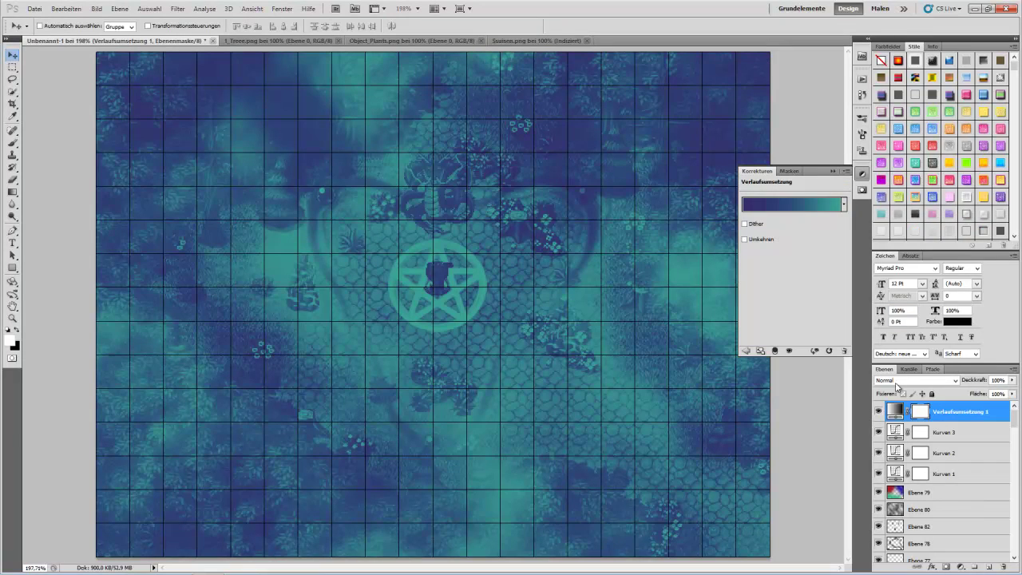
click(917, 380)
click(910, 194)
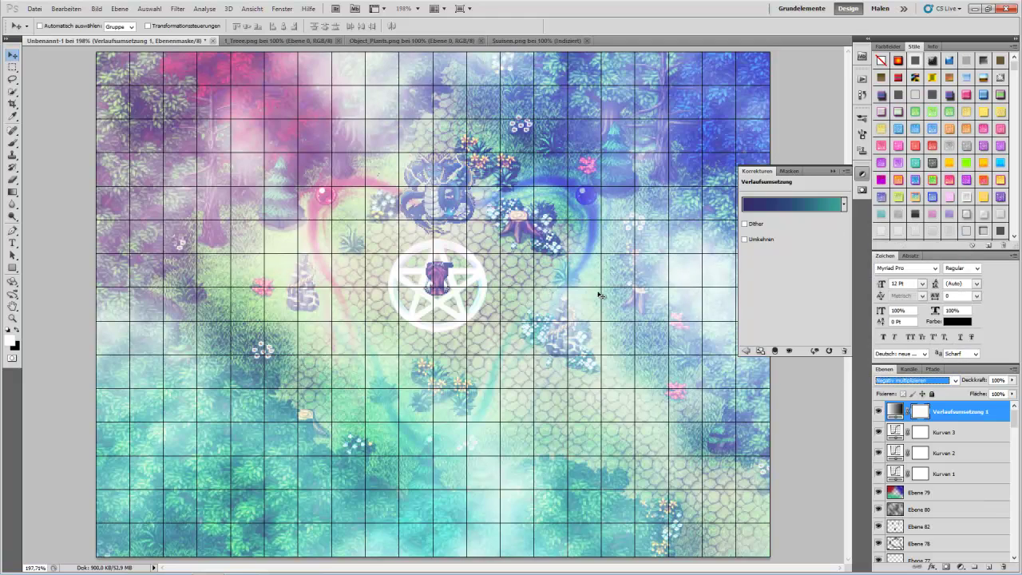
Try several other gradients on the gradient map, ending on a dark purple-to-blue one, and close the adjustment settings.
click(843, 204)
click(806, 261)
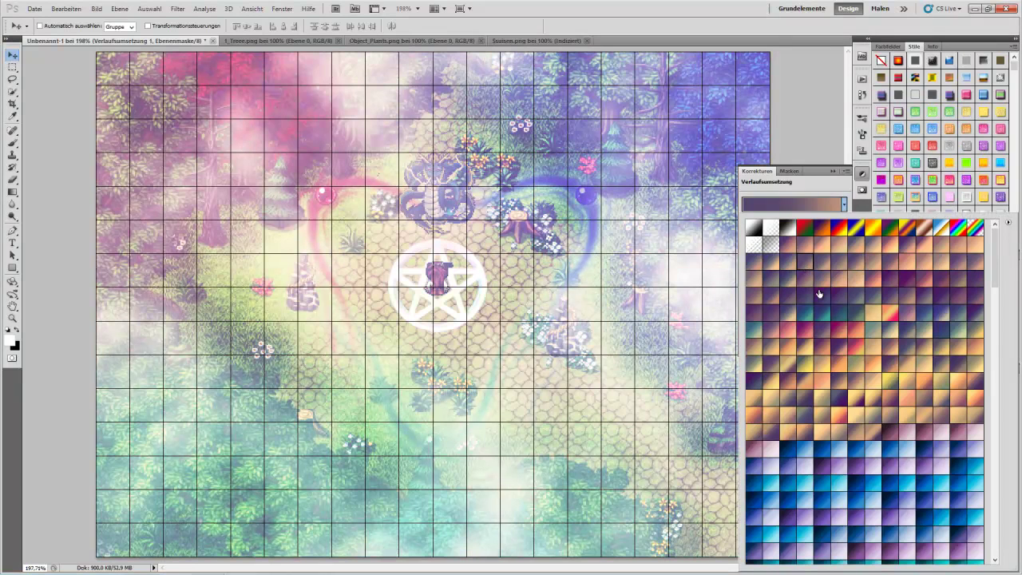
click(833, 423)
click(838, 399)
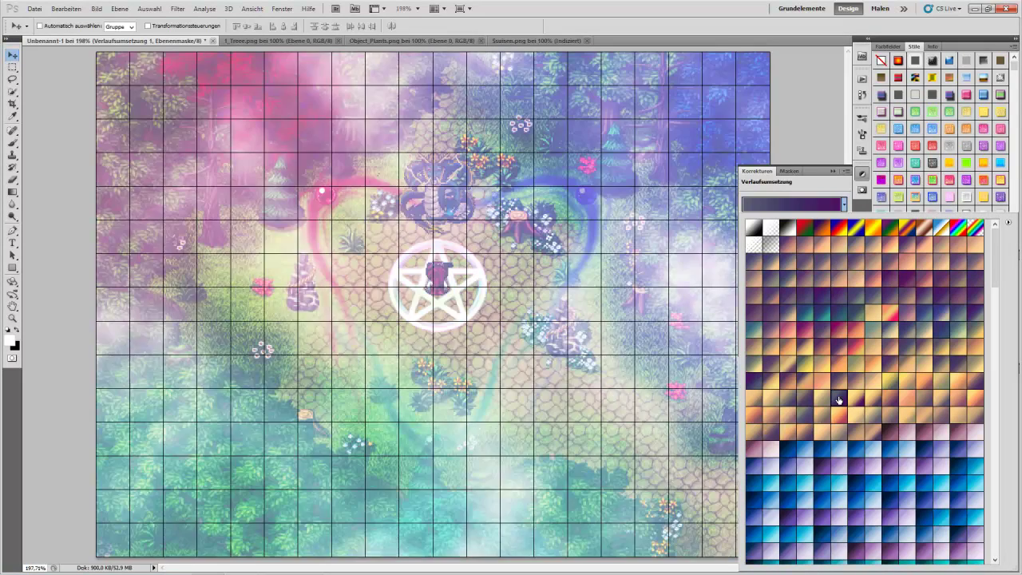
click(784, 383)
click(758, 433)
click(772, 433)
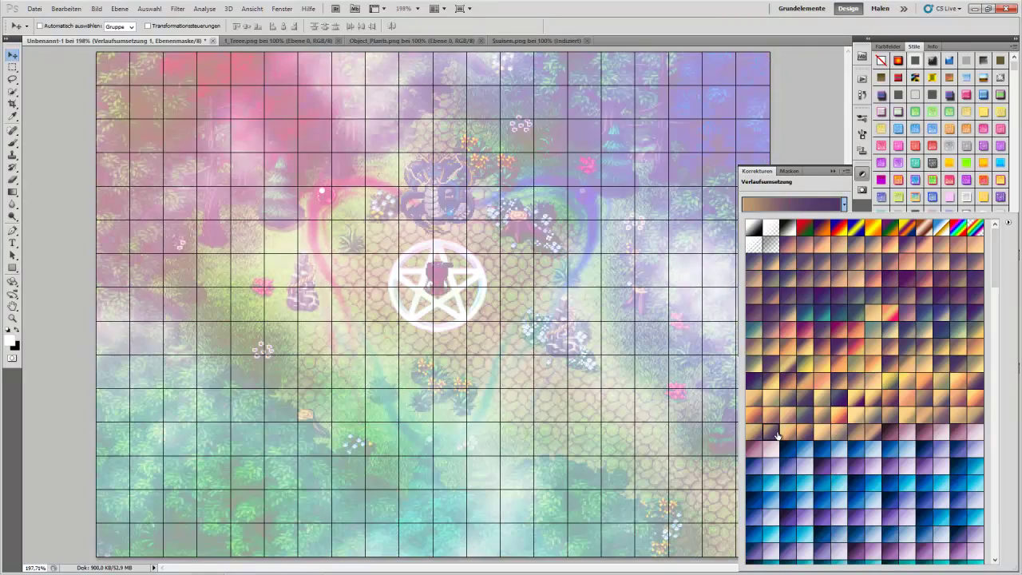
click(821, 267)
click(787, 245)
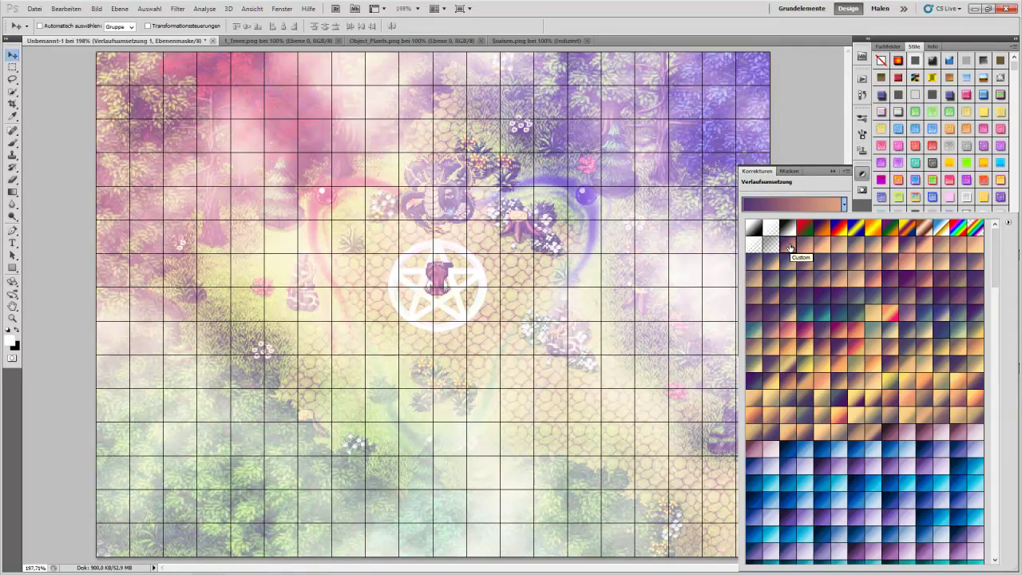
click(955, 316)
click(943, 330)
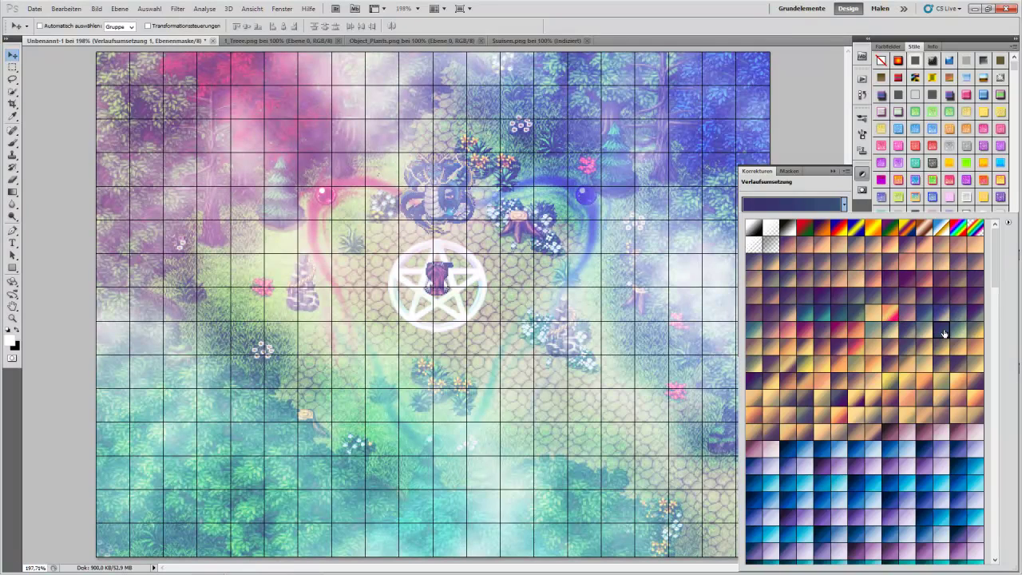
click(743, 8)
click(862, 174)
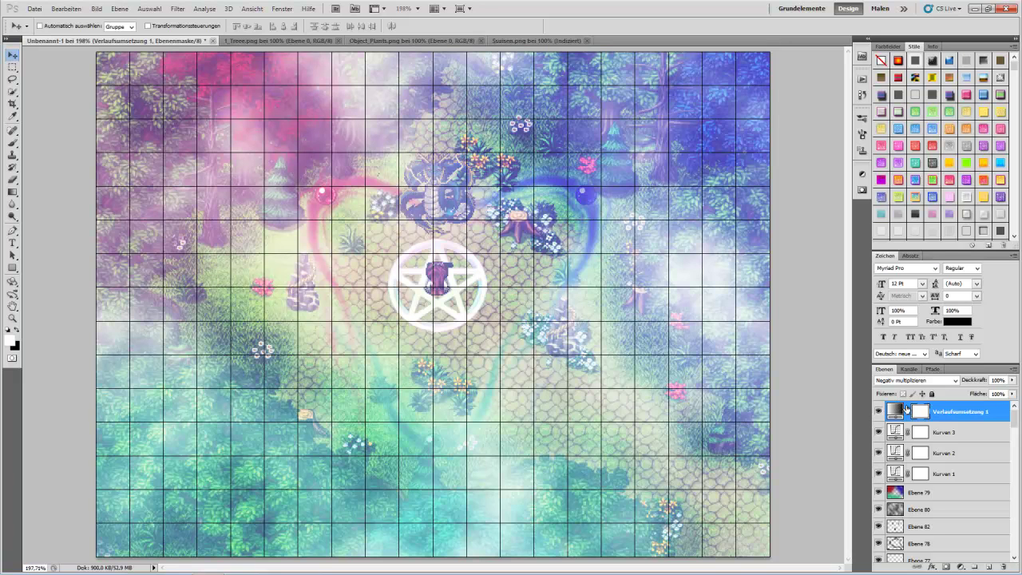
Add a drop shadow to the Ebene 81 Kopie 2 layer with angle 0°, distance 0 px and size 22 px.
scroll(949, 502, down, 5)
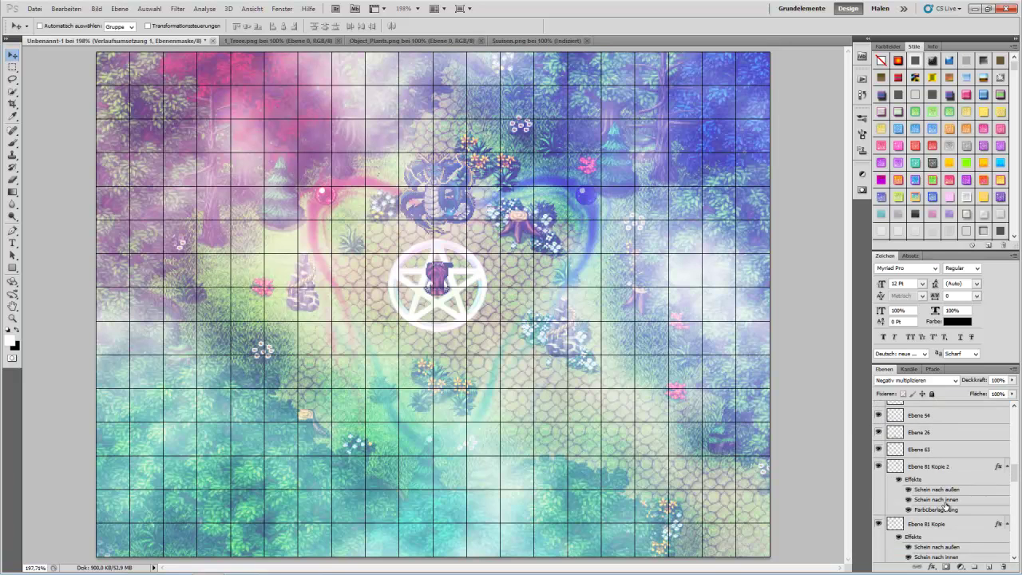
right_click(954, 466)
click(878, 225)
click(184, 154)
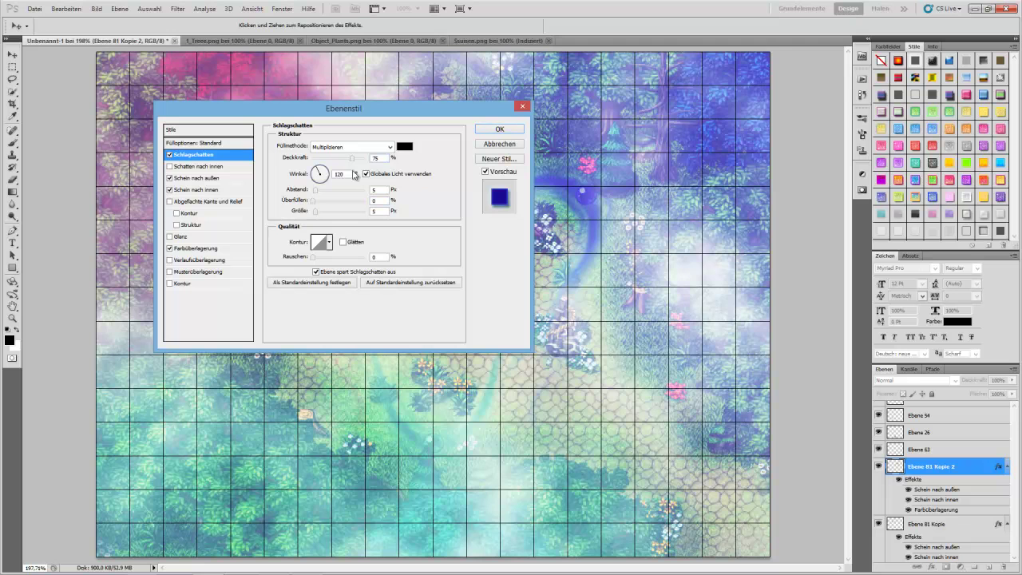
click(321, 173)
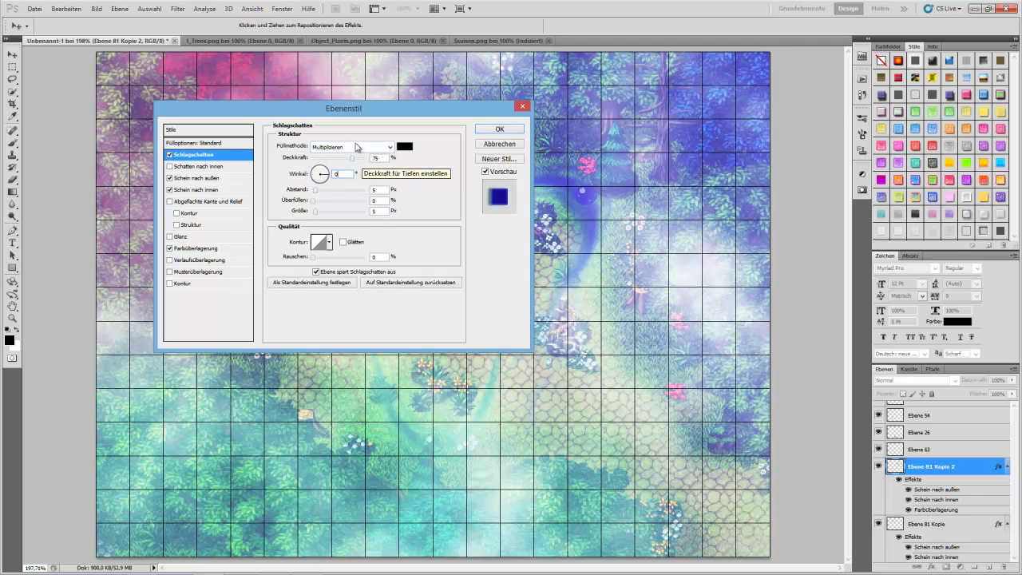
click(317, 190)
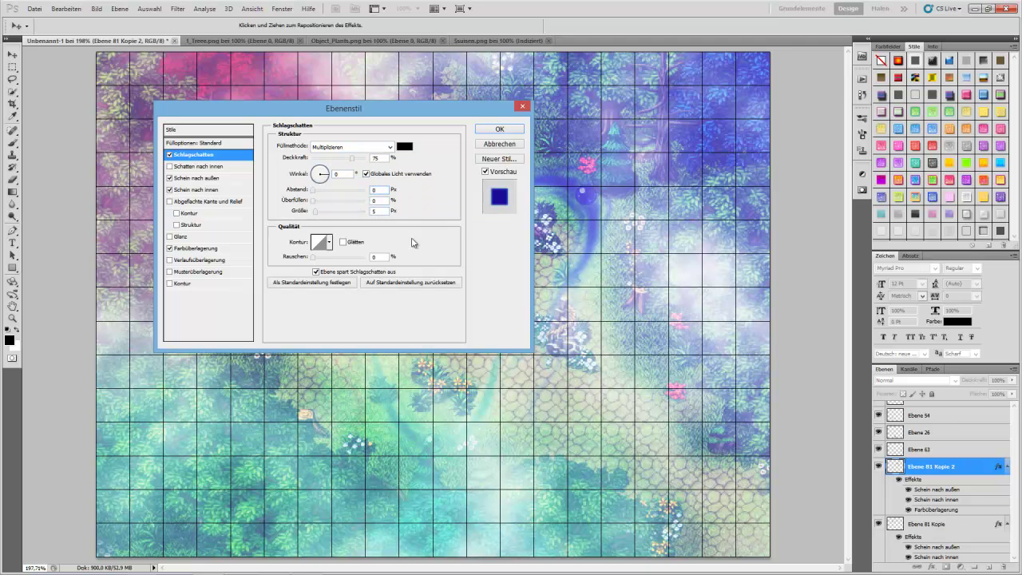
scroll(384, 211, up, 10)
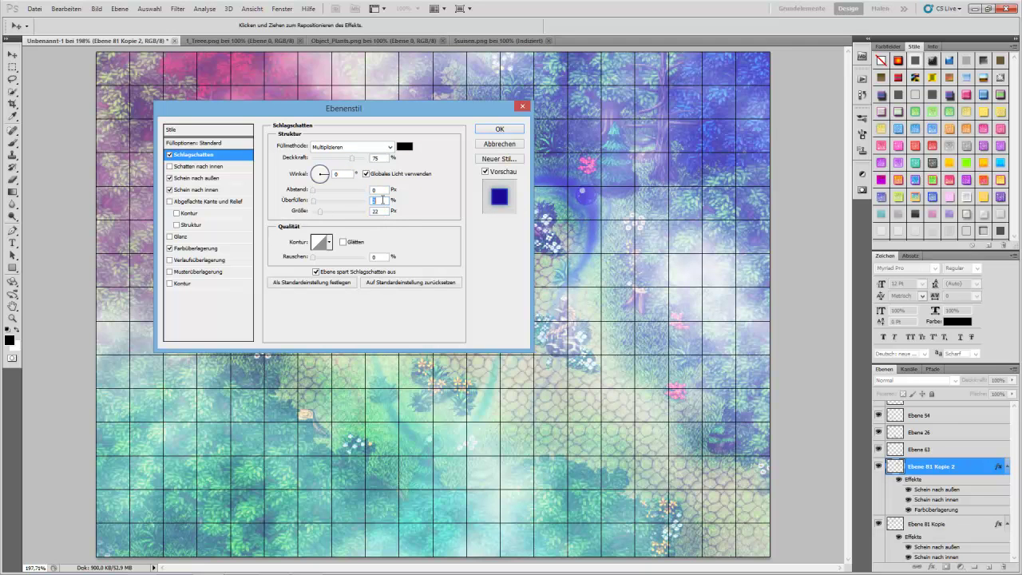
click(493, 130)
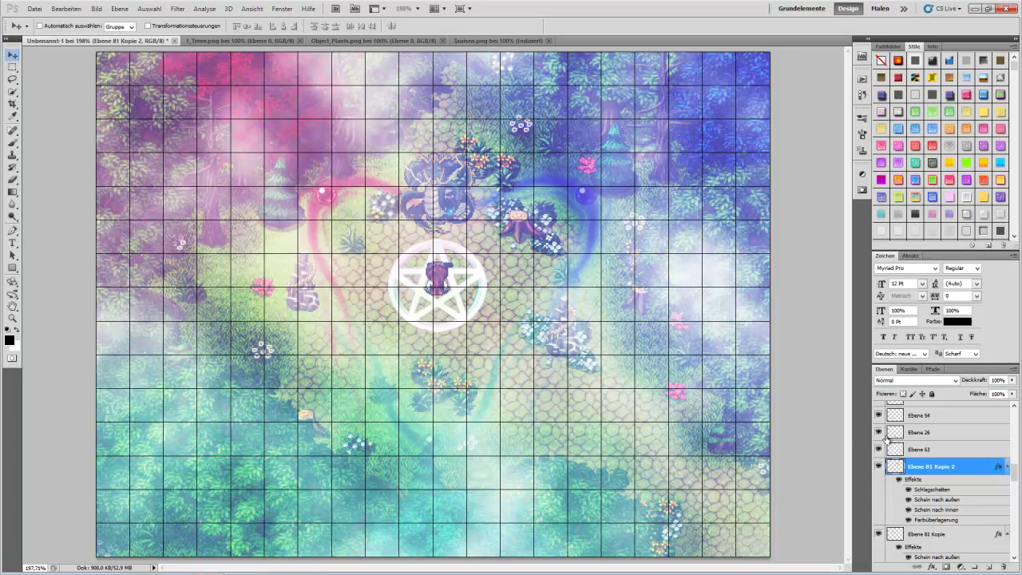
Add a drop shadow to the Ebene 81 Kopie layer with distance 0 px, spread 2% and size 22 px.
scroll(948, 492, down, 3)
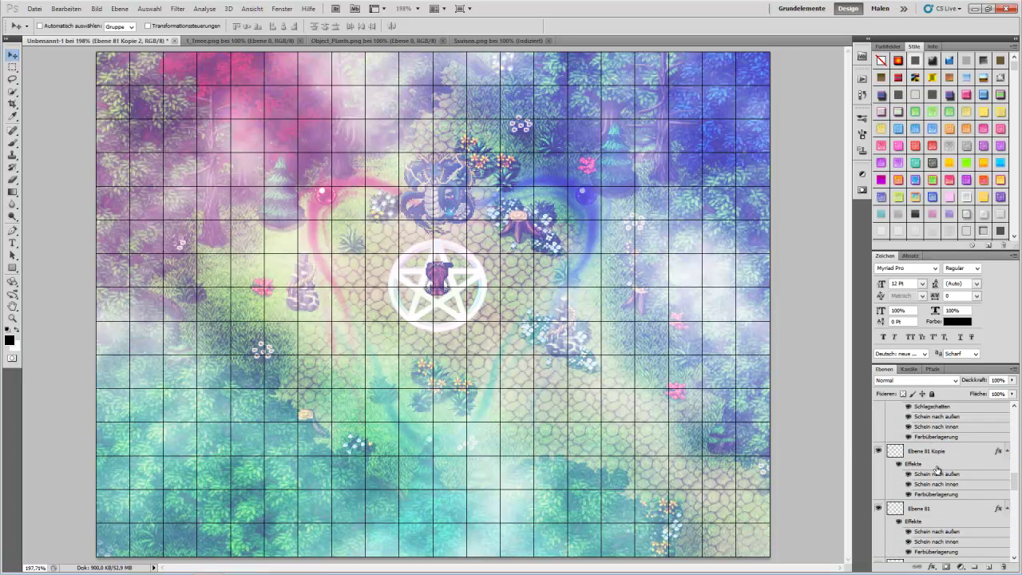
right_click(926, 452)
click(876, 211)
click(168, 154)
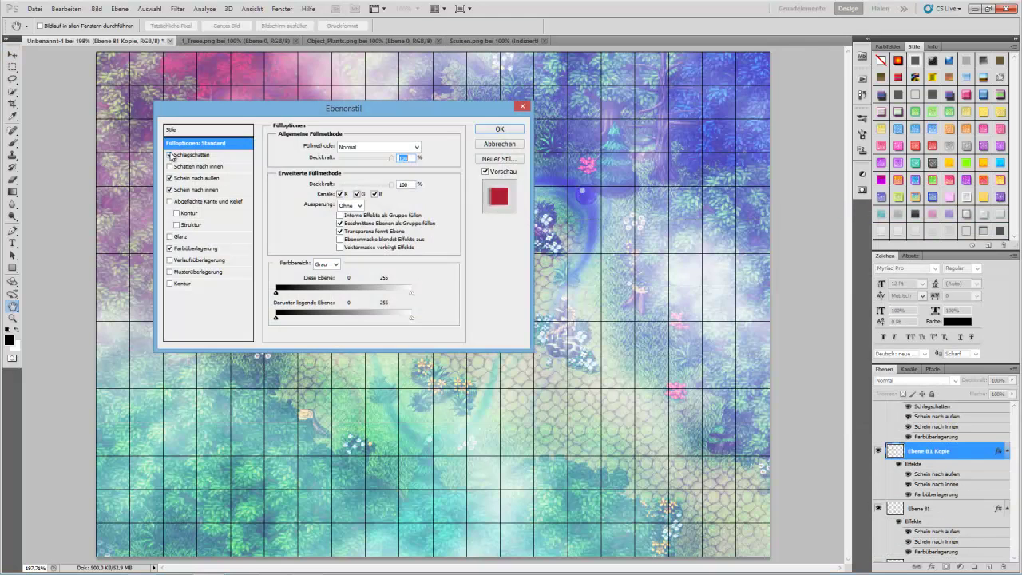
click(191, 154)
click(379, 211)
scroll(387, 211, up, 7)
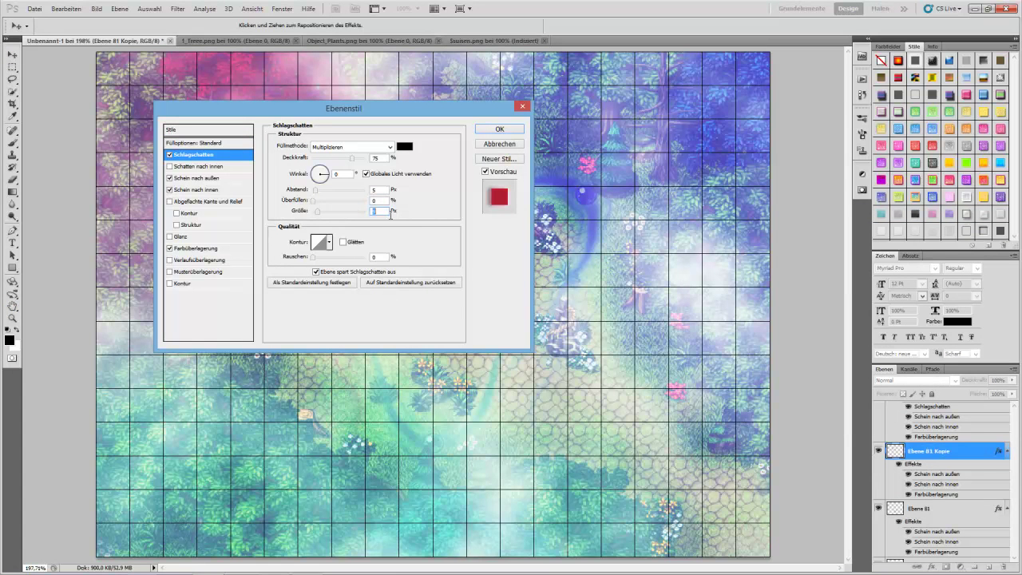
key(shift+Up)
double_click(383, 200)
text(2)
key(shift+Tab)
text(0)
drag(359, 113, 622, 169)
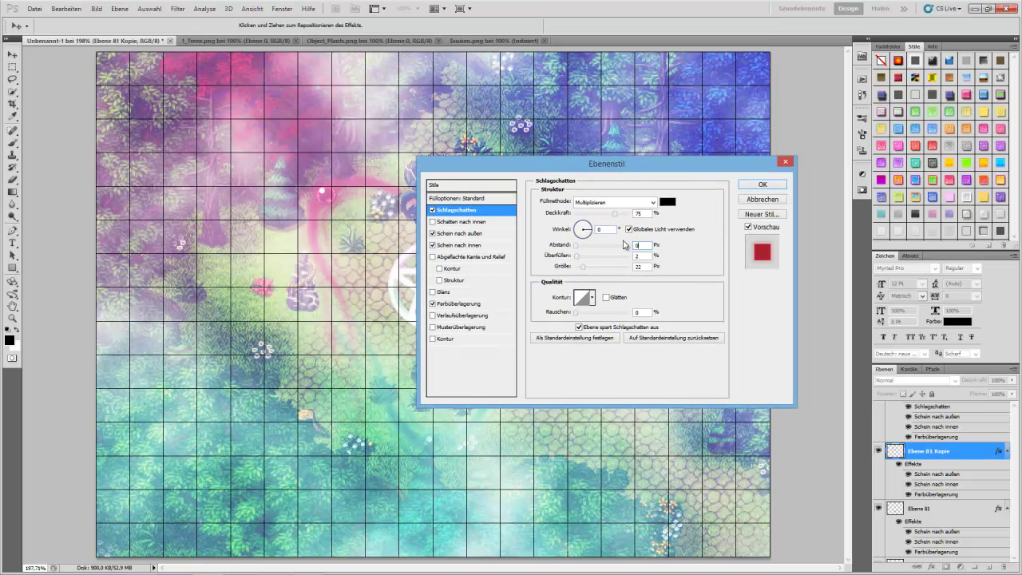
click(762, 185)
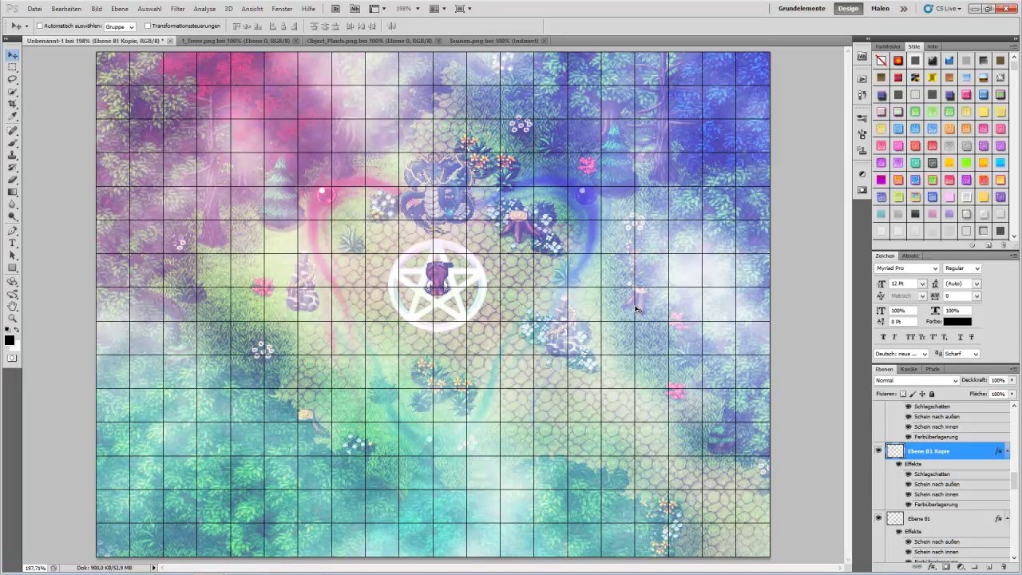
Add a drop shadow to the Ebene 81 layer with distance 0 px and size 22 px.
scroll(910, 498, up, 1)
scroll(926, 479, down, 3)
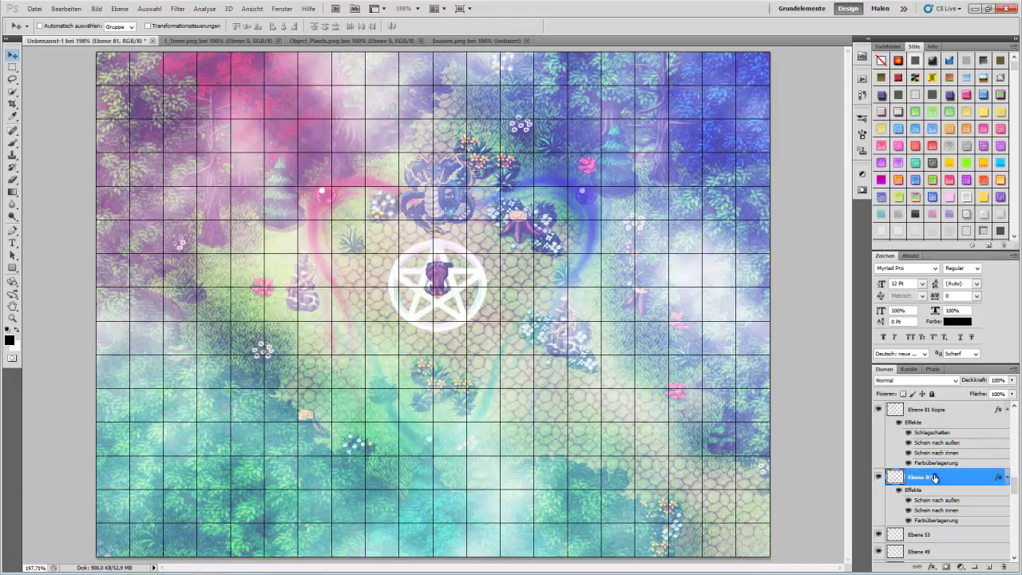
right_click(934, 476)
click(900, 238)
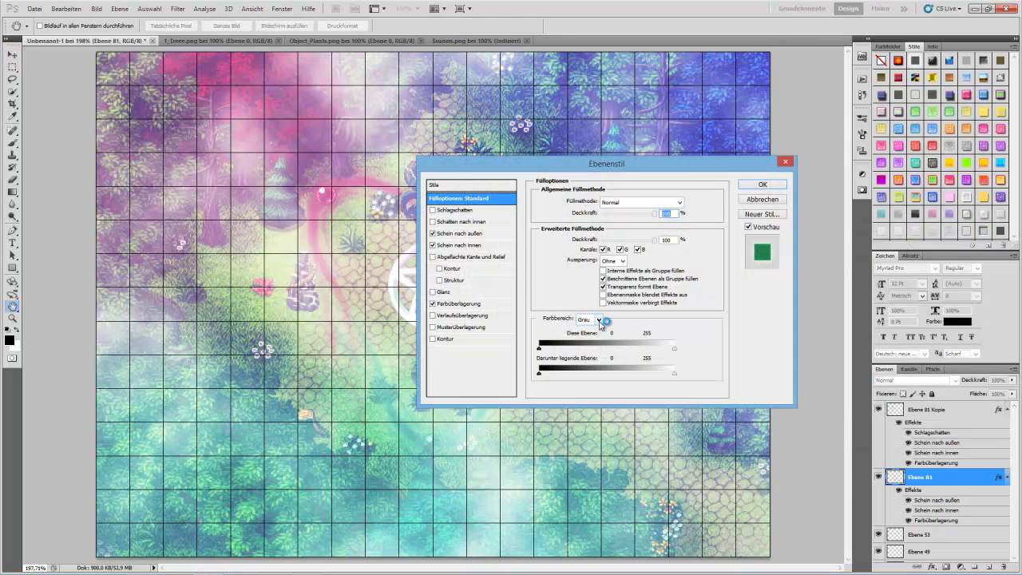
click(448, 211)
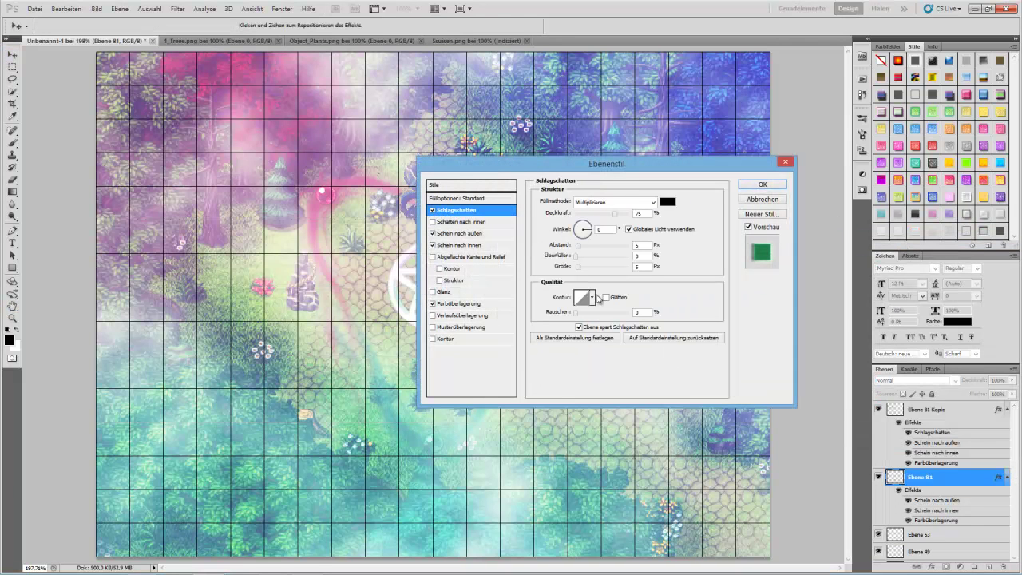
key(F1)
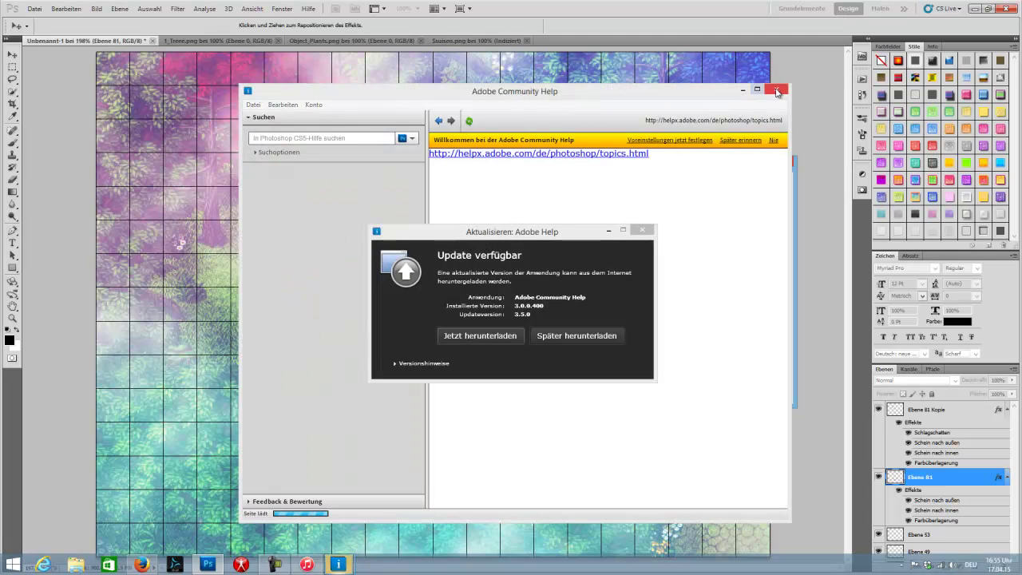
key(alt+F4)
double_click(635, 267)
text(22)
double_click(640, 246)
text(0)
click(642, 254)
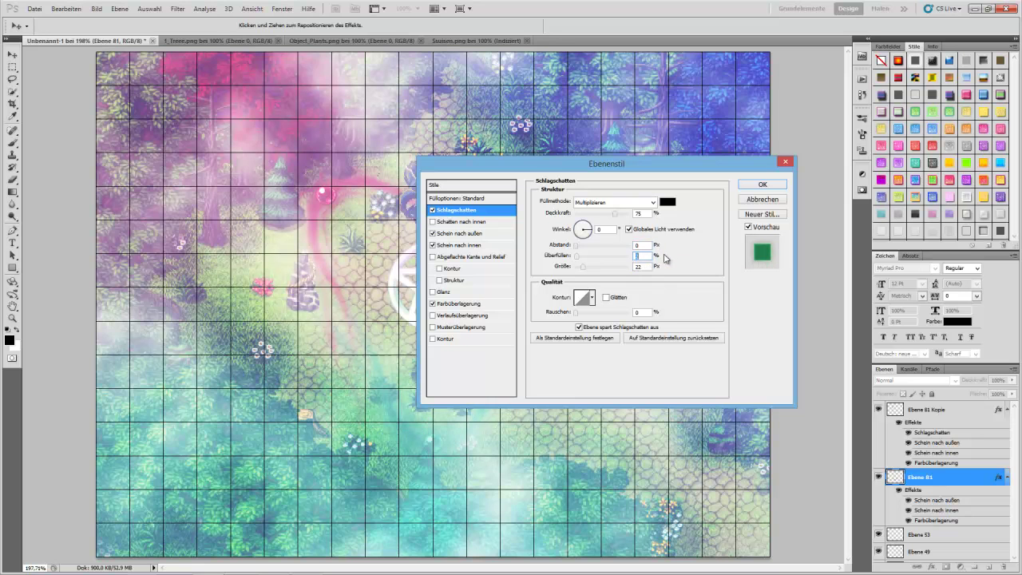
key(Return)
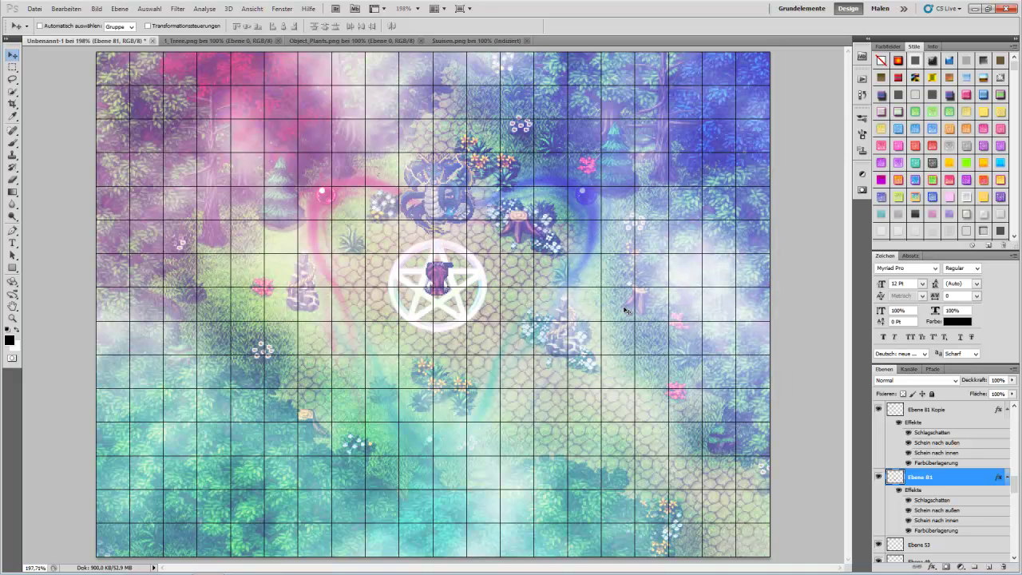
Make Ebene 81 Kopie the active layer.
click(922, 410)
scroll(928, 416, up, 3)
scroll(928, 416, up, 5)
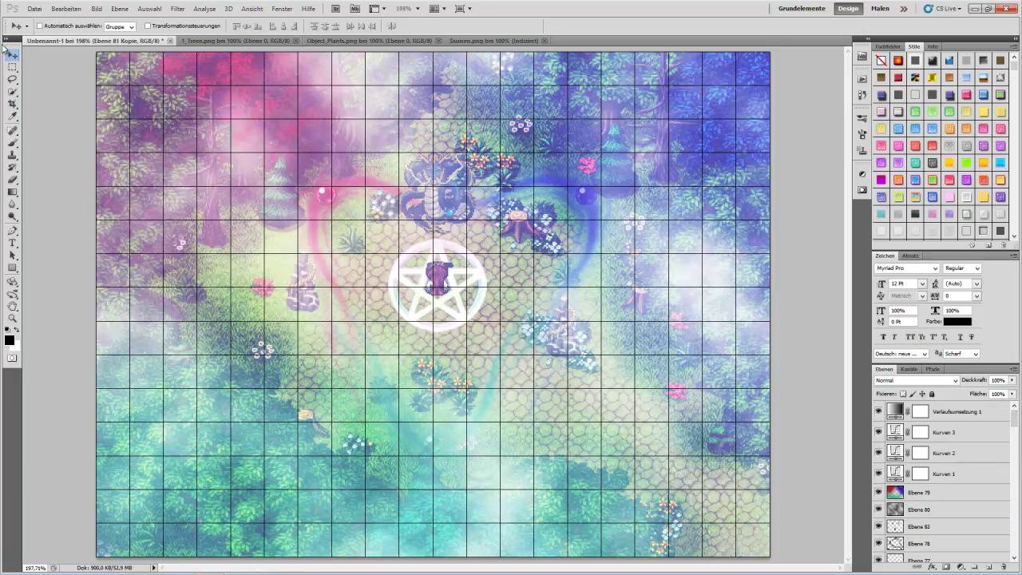